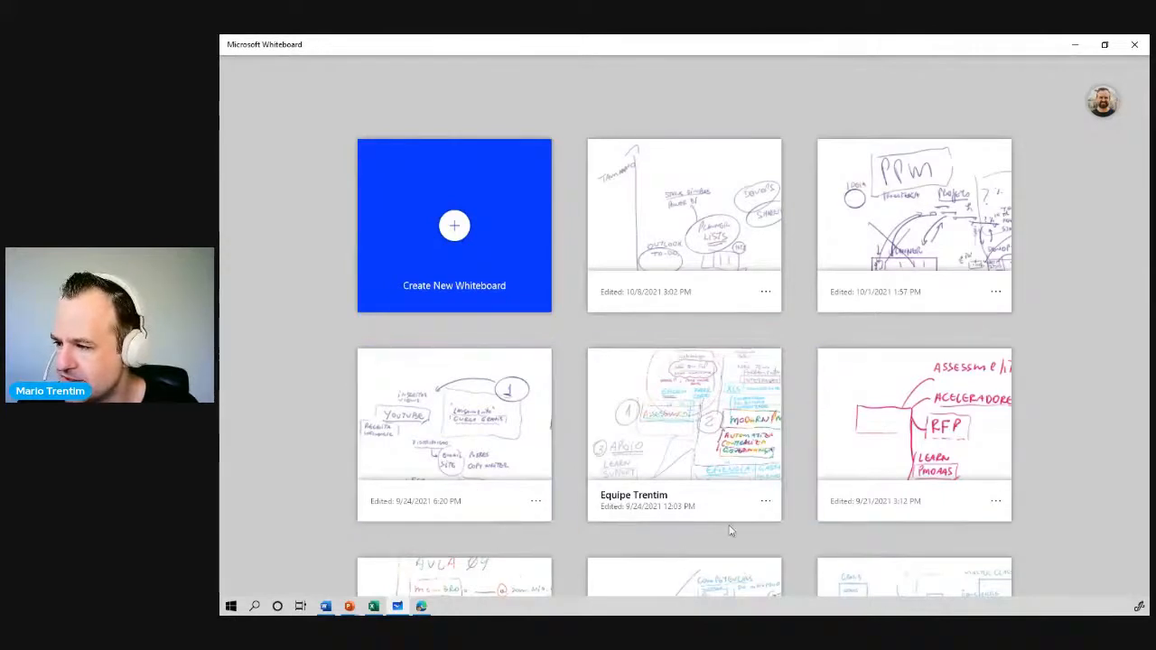
- Open the PPM whiteboard and draw a wide U-shaped boundary line around the PPM box and the project area
left_click(908, 235)
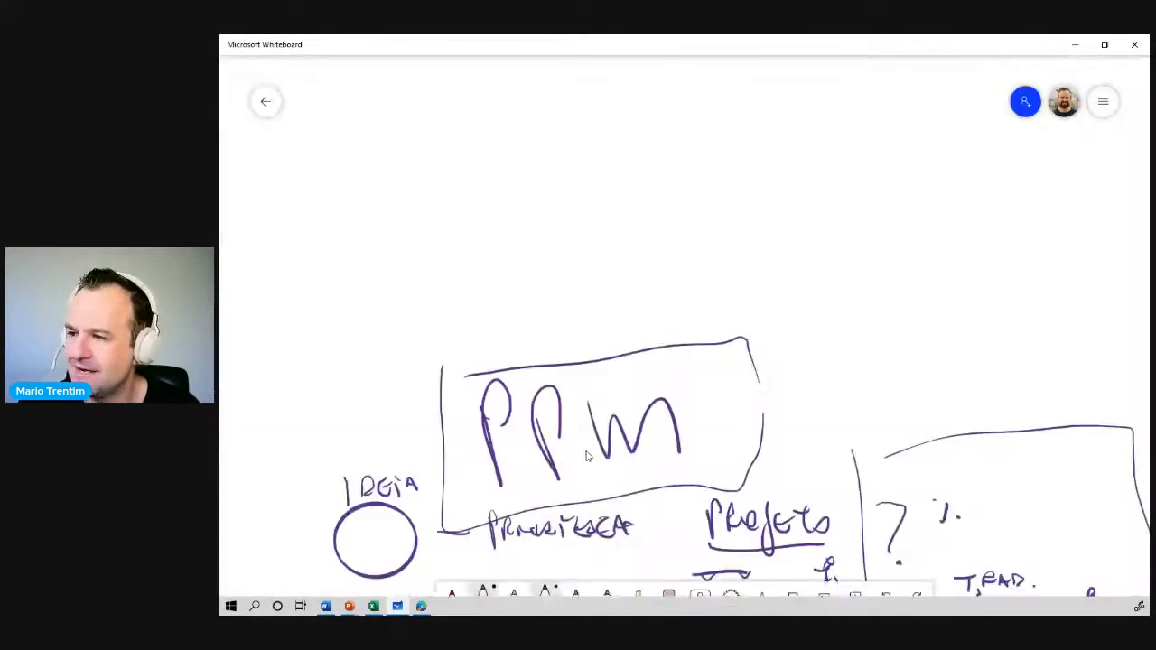
scroll(596, 400, "down", 3)
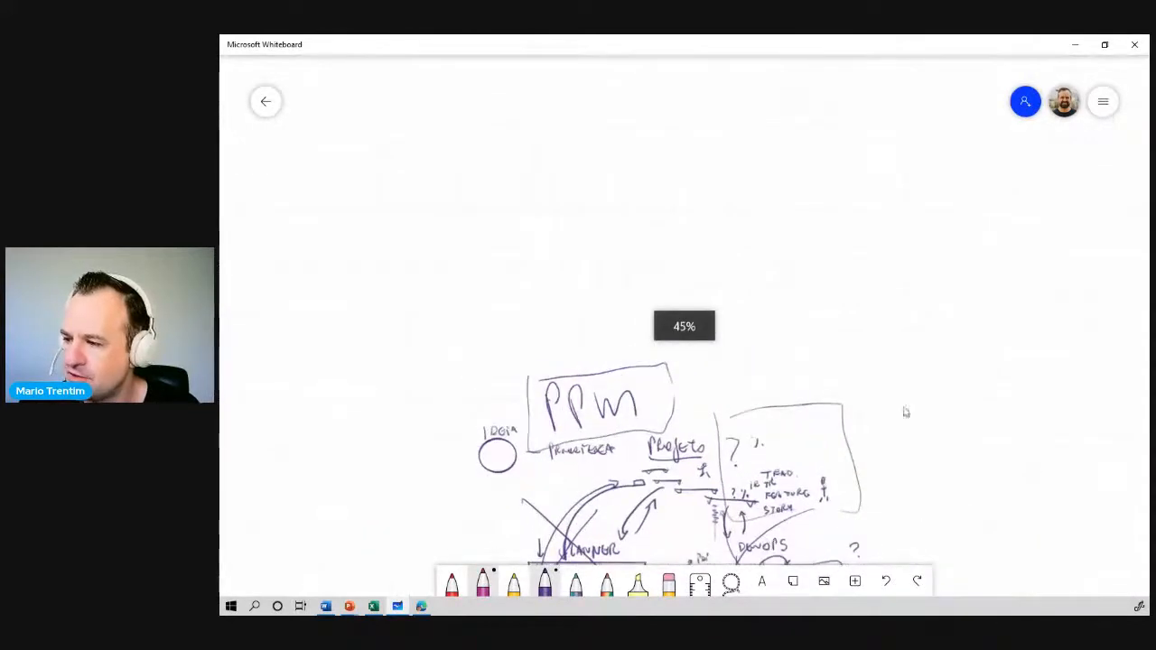
left_click_drag(904, 413, 821, 237)
left_click_drag(392, 447, 556, 448)
scroll(555, 446, "up", 3)
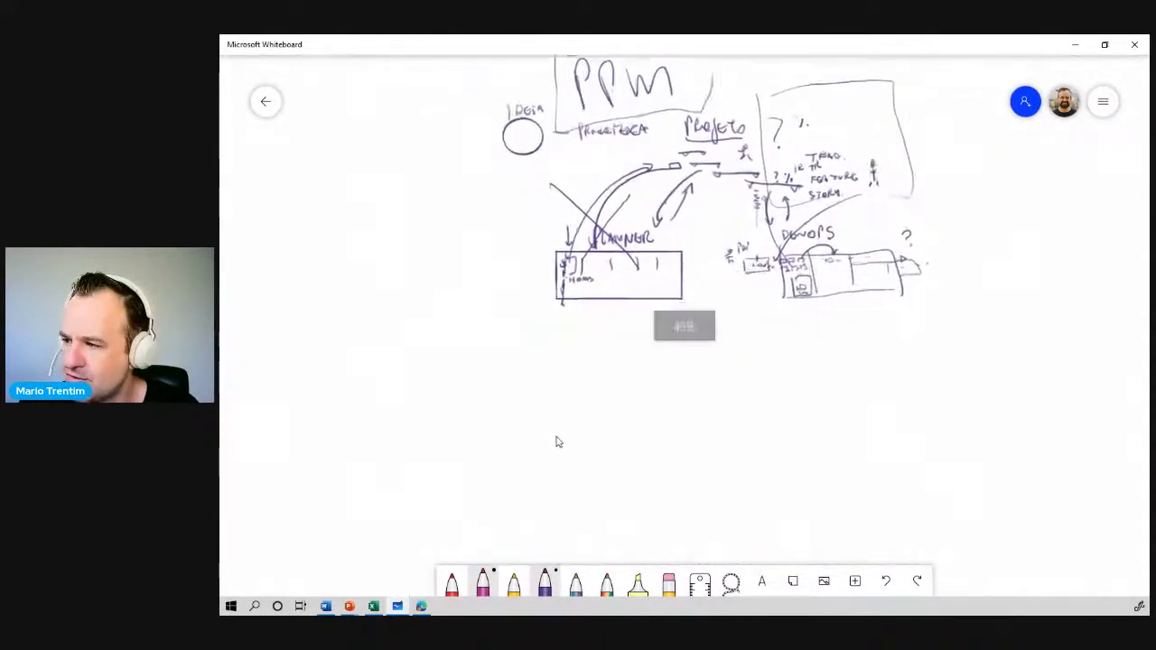
scroll(593, 343, "down", 2)
left_click_drag(308, 282, 314, 362)
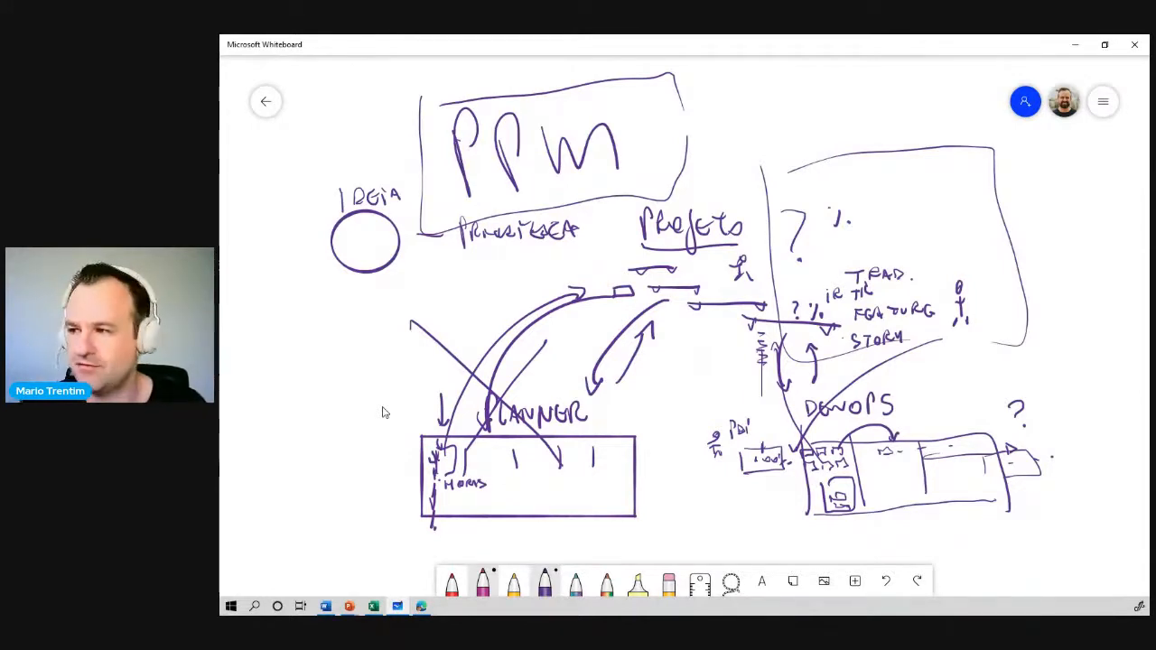
scroll(398, 411, "down", 3)
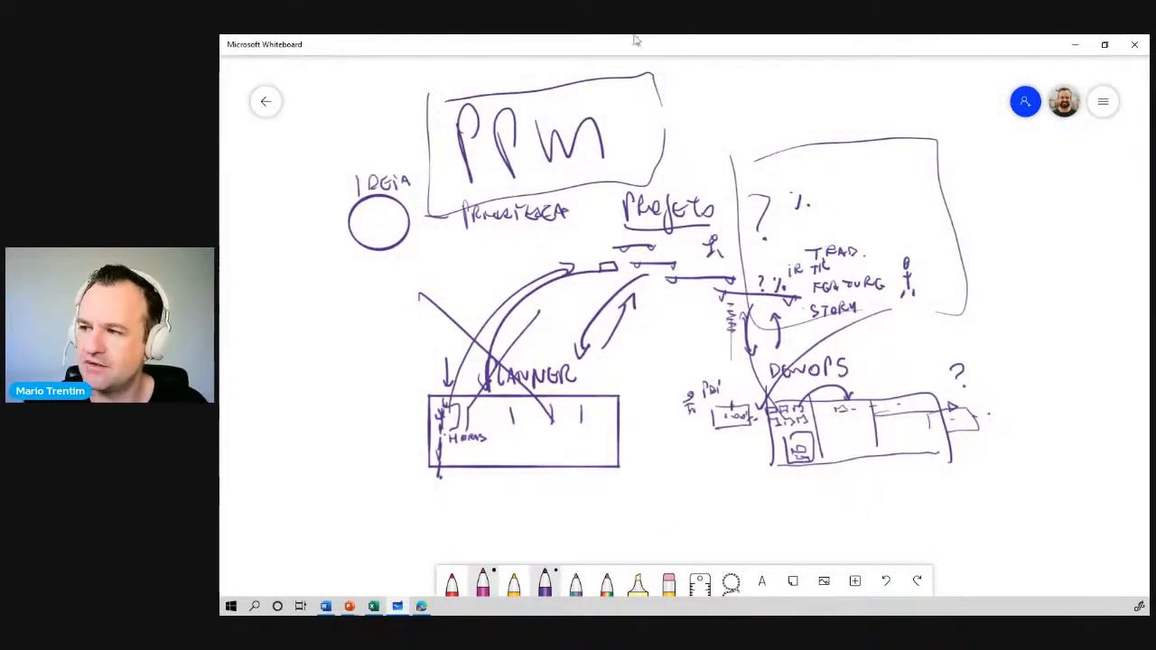
mouse_move(401, 76)
left_mouse_down()
mouse_move(531, 271)
mouse_move(1061, 213)
mouse_move(1037, 81)
left_mouse_up()
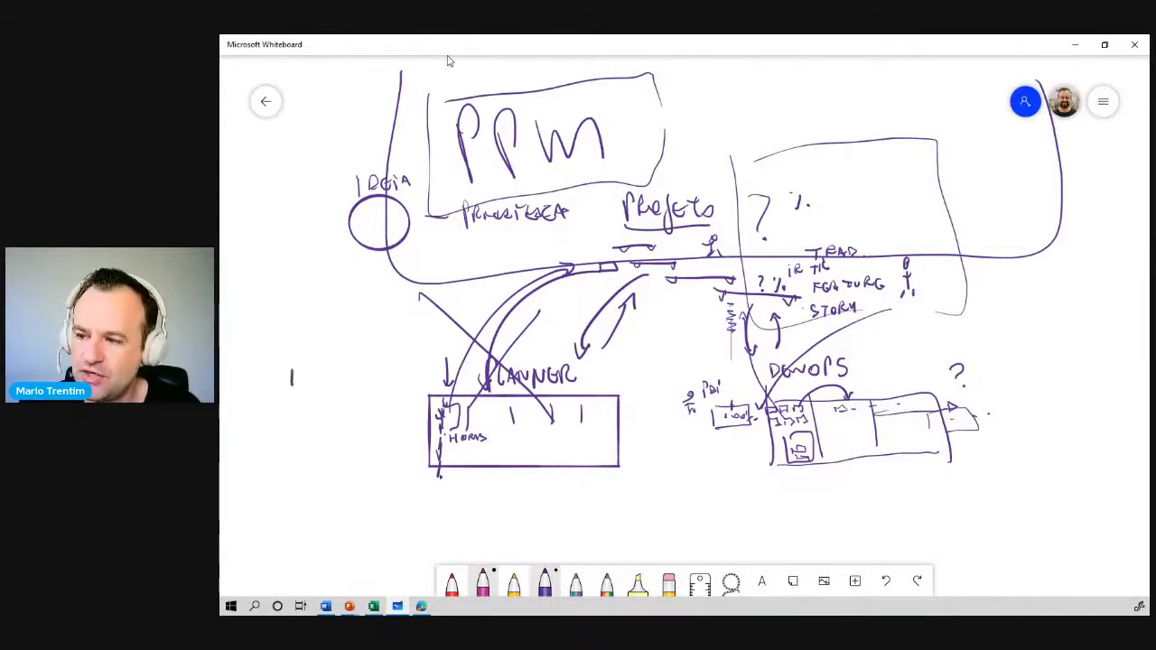
- Draw a stick figure with the underlined label "MEMBRO" beside the Planner board, and add a task box with arrows to the board columns and PPM
left_click_drag(293, 359, 291, 365)
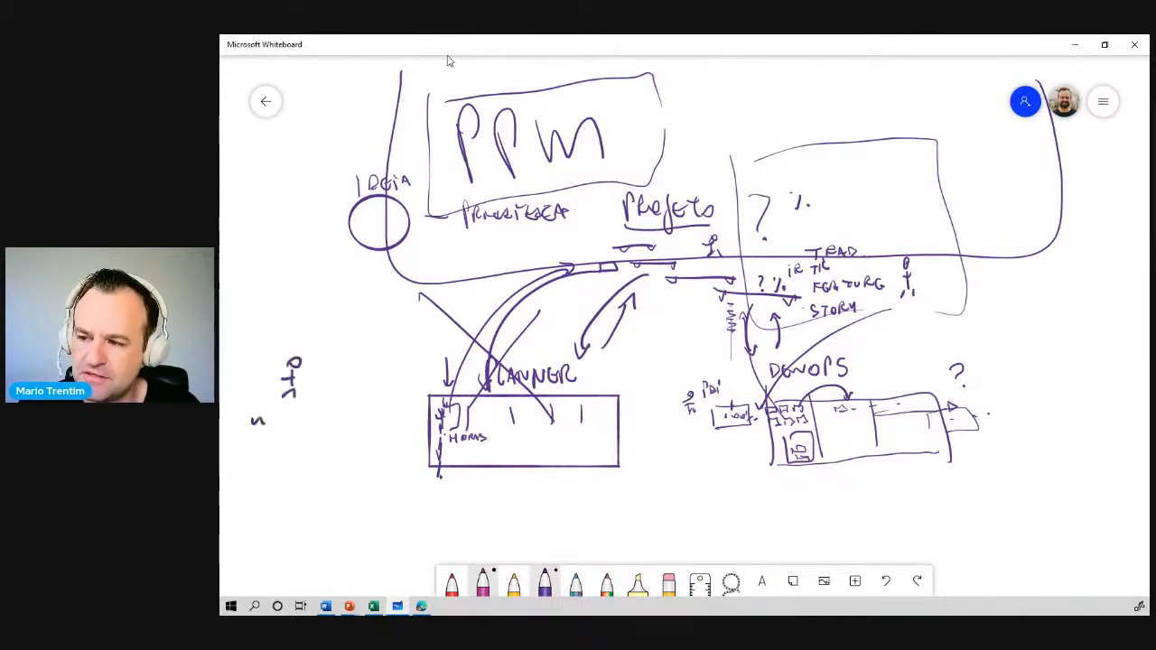
left_click_drag(280, 421, 336, 425)
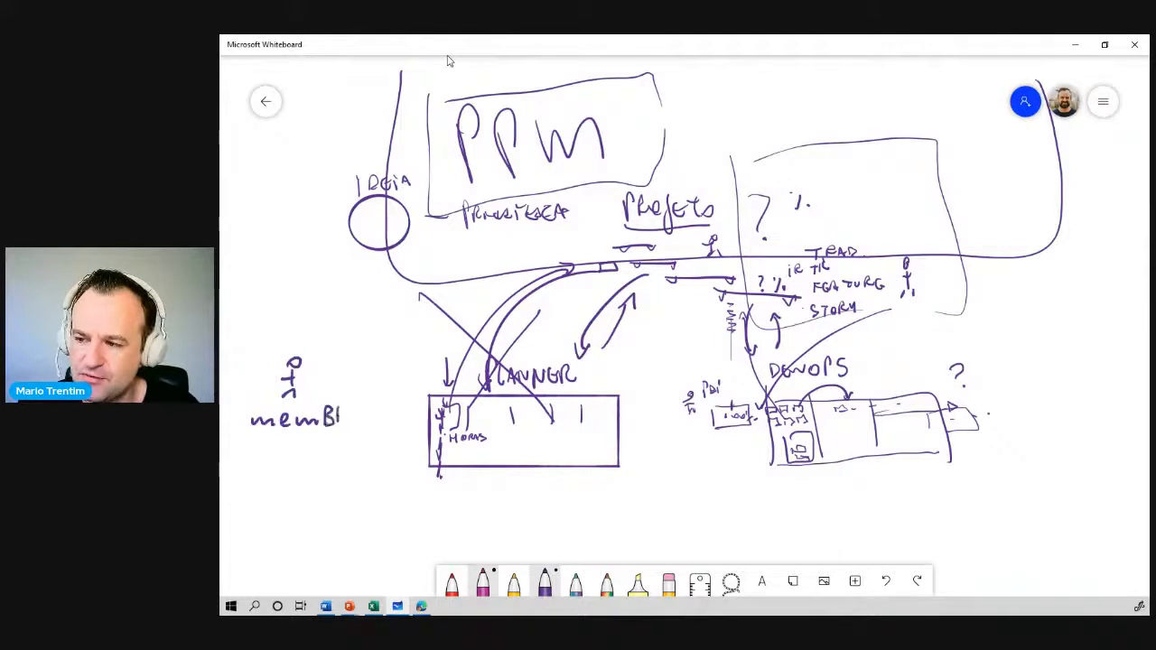
left_click_drag(270, 443, 351, 439)
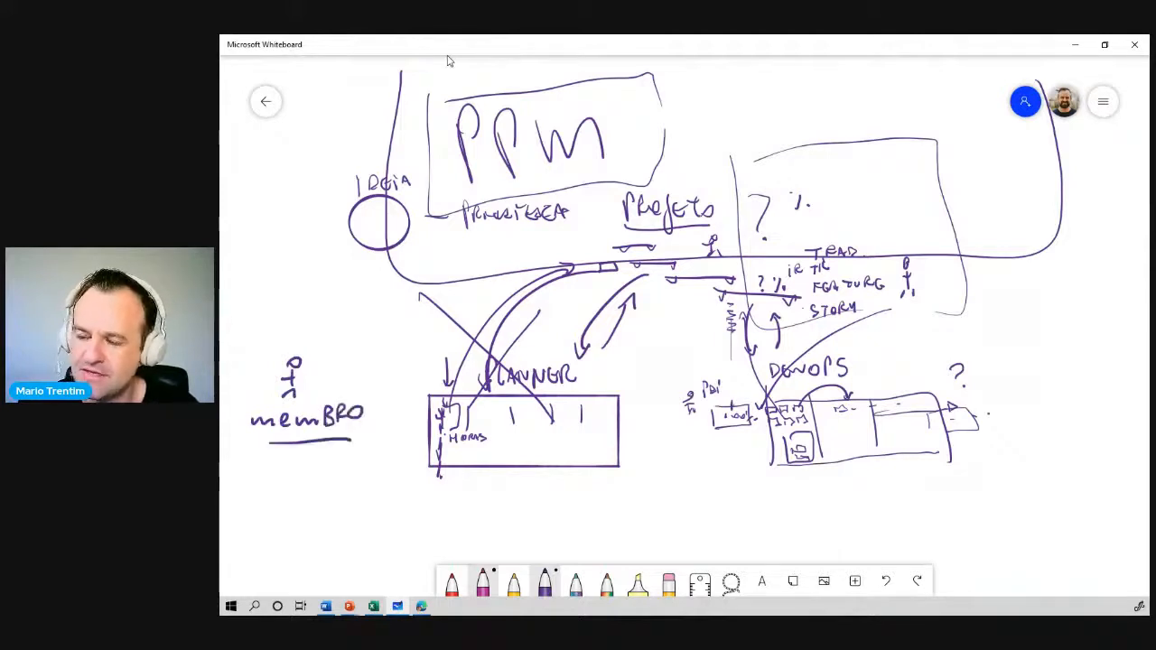
mouse_move(402, 395)
left_mouse_down()
mouse_move(404, 421)
mouse_move(444, 405)
mouse_move(579, 417)
left_mouse_up()
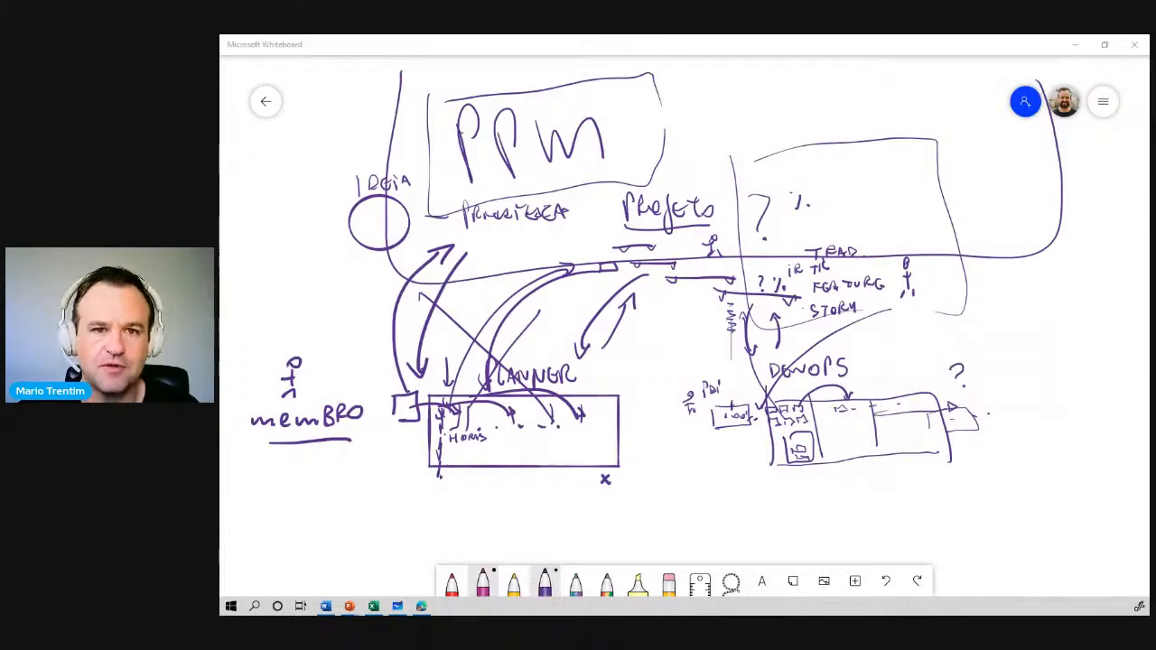
- Bring the YouTube playlist "Gestão Ágil de Projetos e Agilidade Organizacional" onto the shared screen, maximize it and look through its videos
left_click_drag(221, 136, 921, 89)
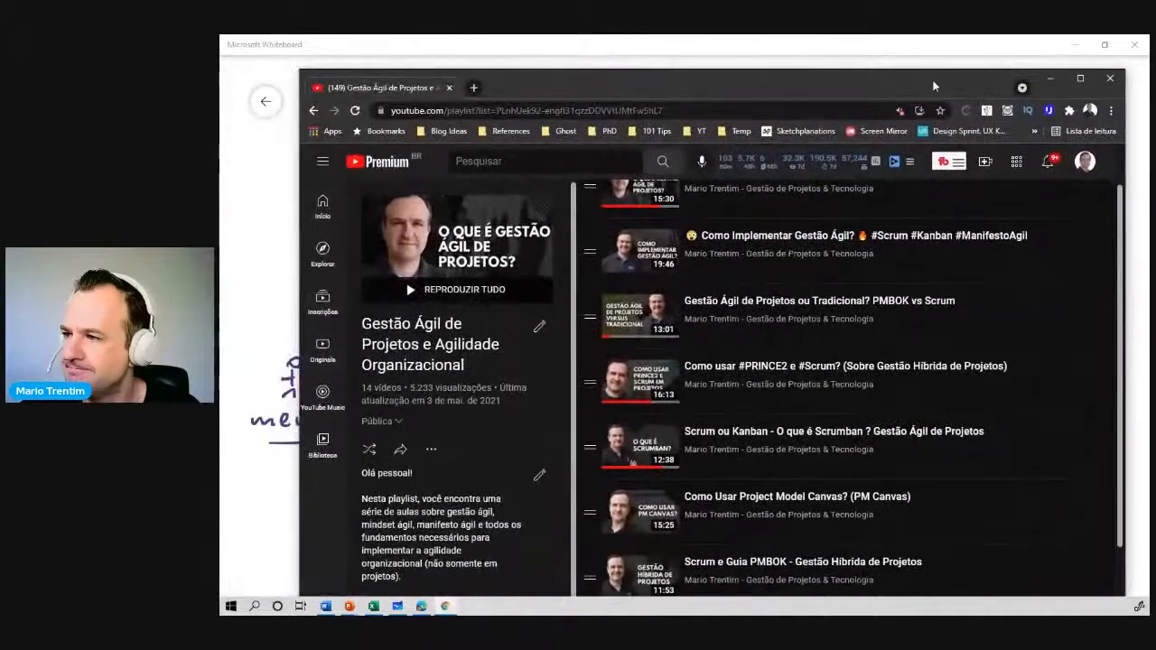
double_click(934, 85)
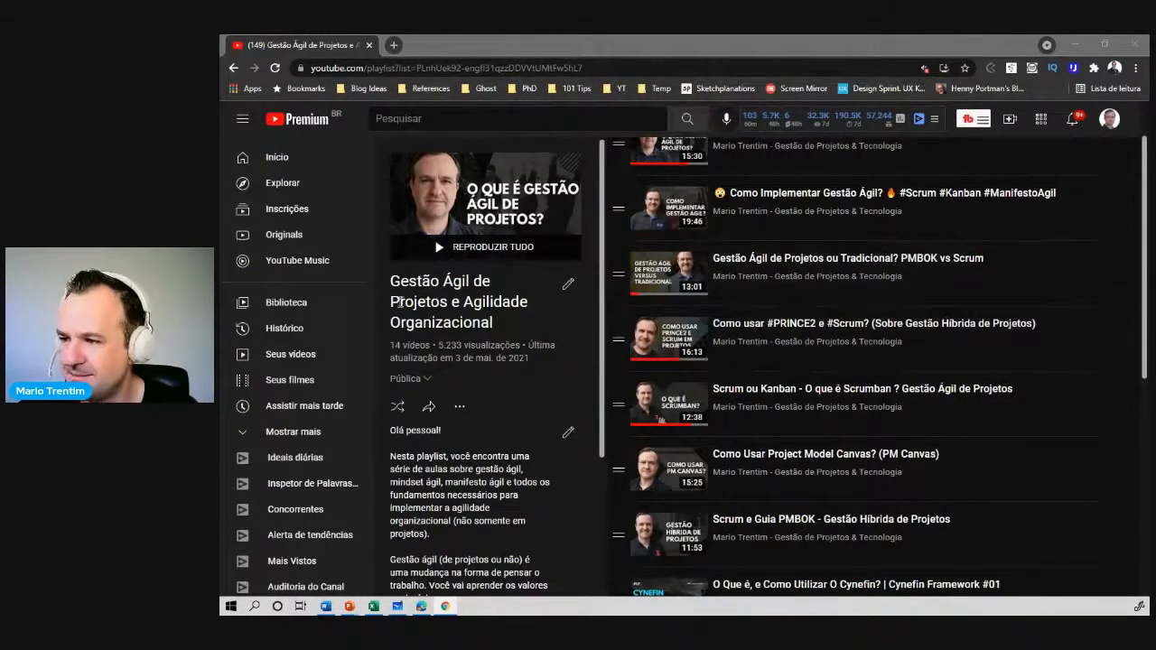
left_click(444, 322)
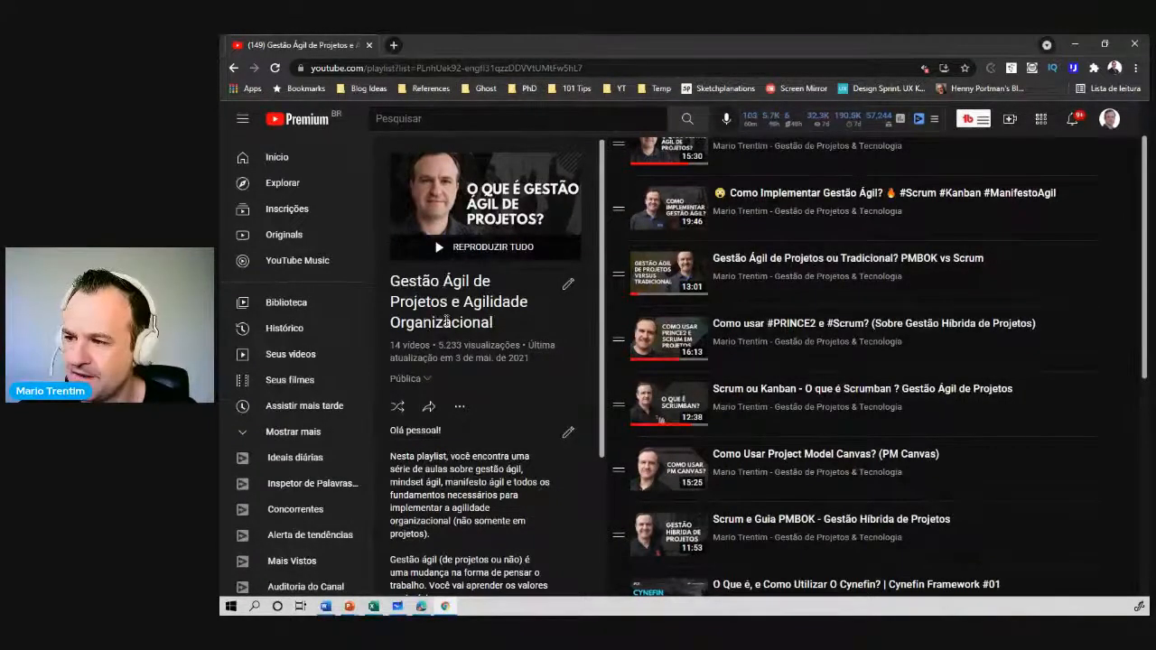
scroll(849, 357, "up", 2)
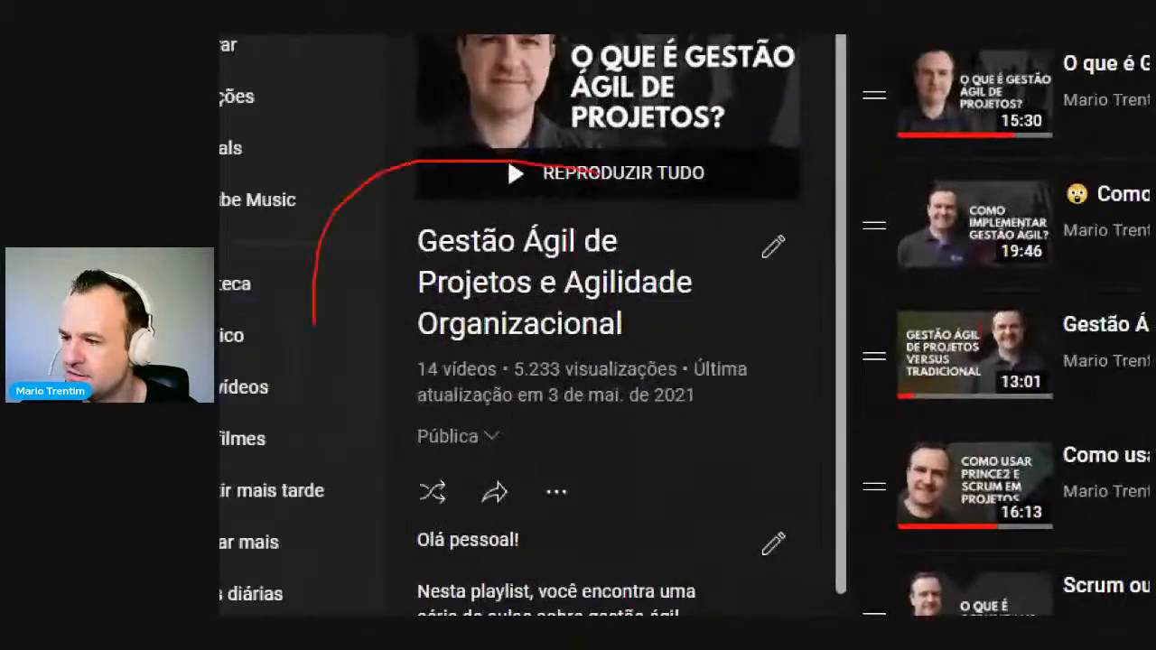
scroll(811, 423, "down", 1)
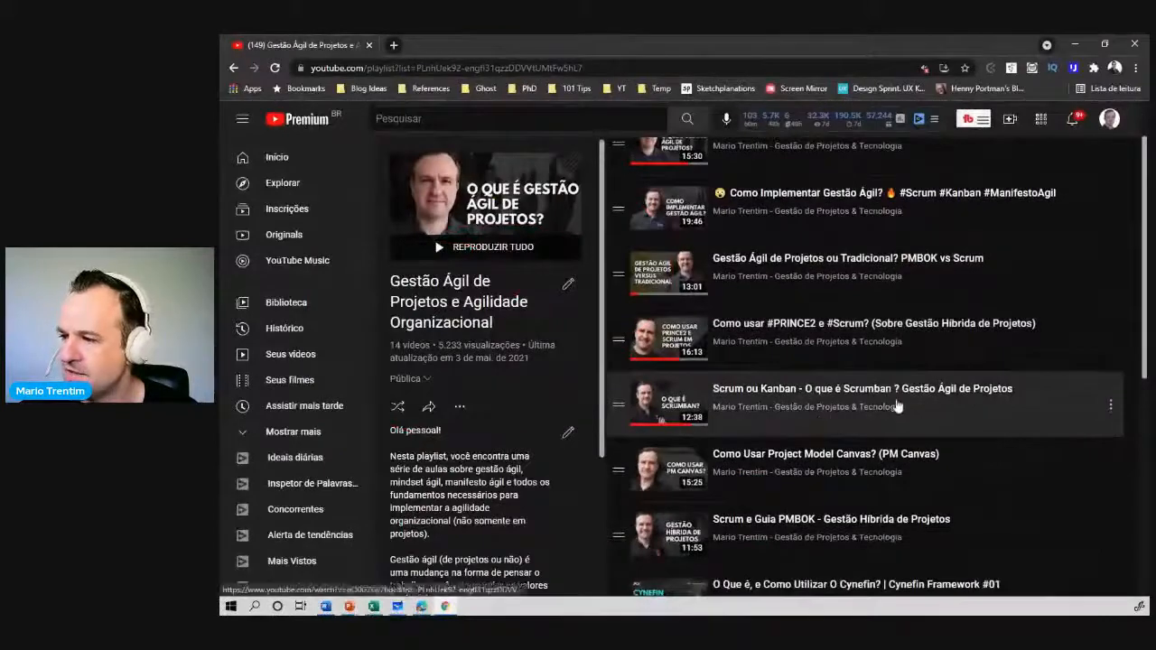
scroll(839, 450, "down", 1)
scroll(839, 450, "down", 1)
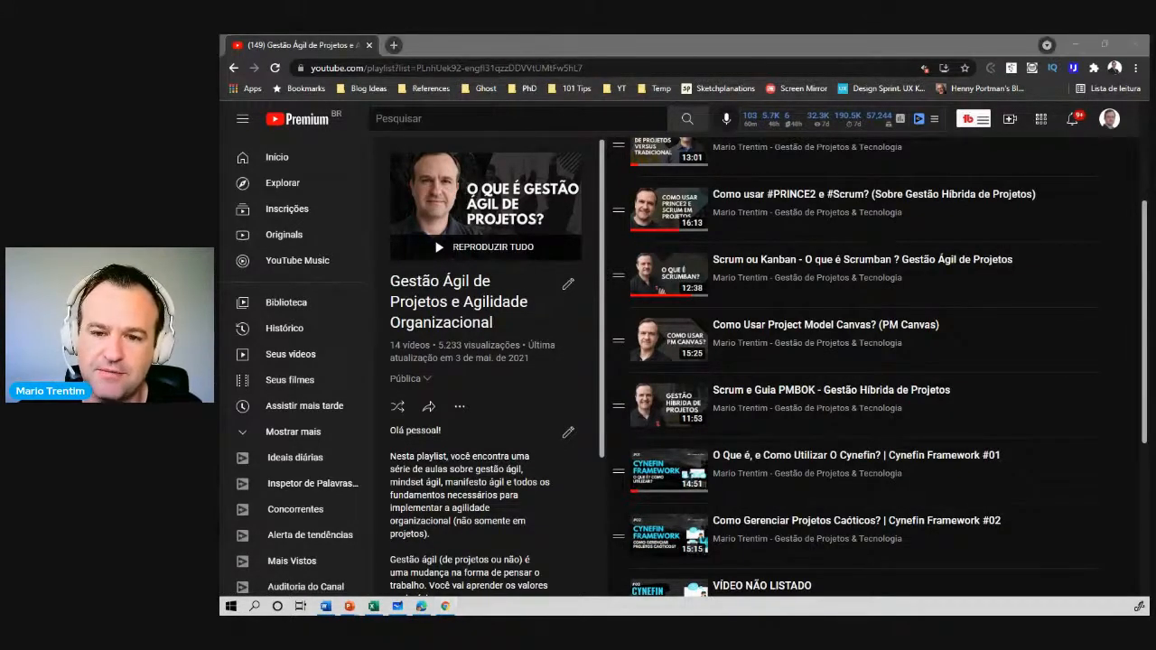
- Show the Modern PMO for SharePoint prototype in Figma, review the blocks of its project Canvas page, and move the window off the shared screen
left_click_drag(365, 79, 944, 50)
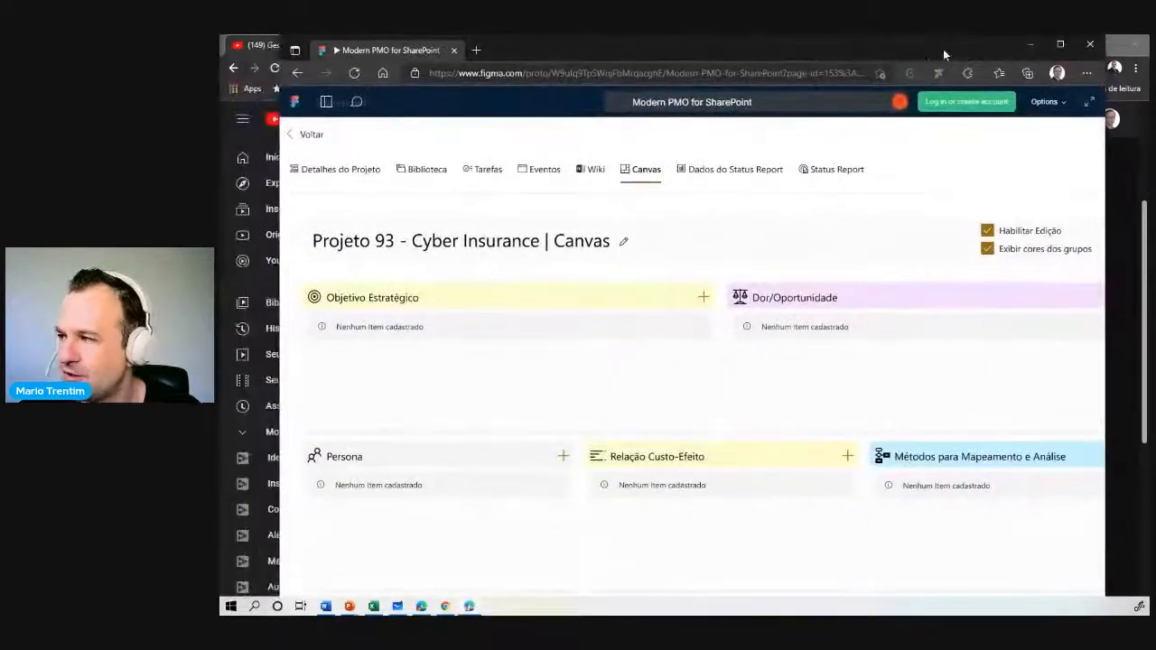
double_click(944, 50)
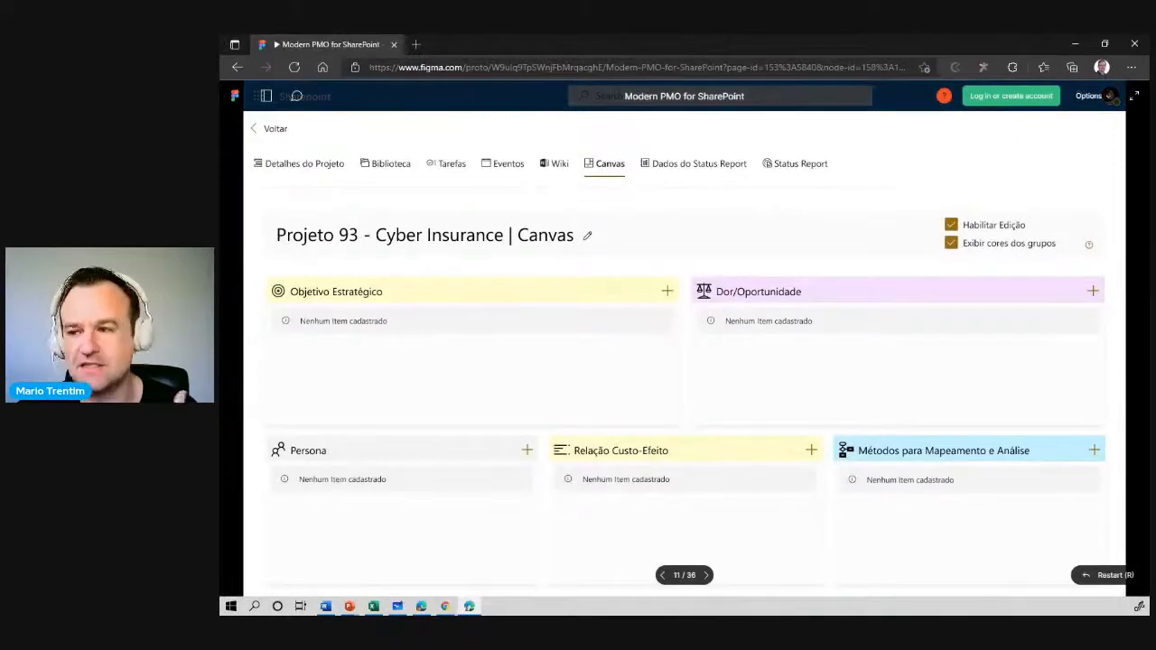
scroll(650, 343, "down", 4)
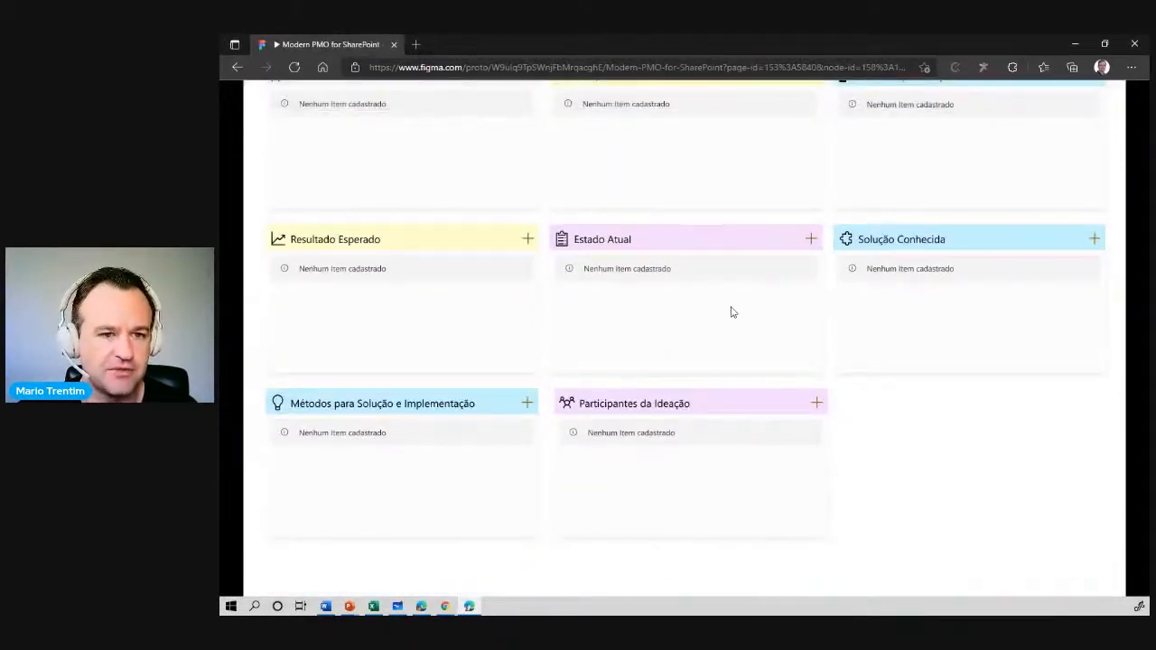
scroll(722, 338, "up", 2)
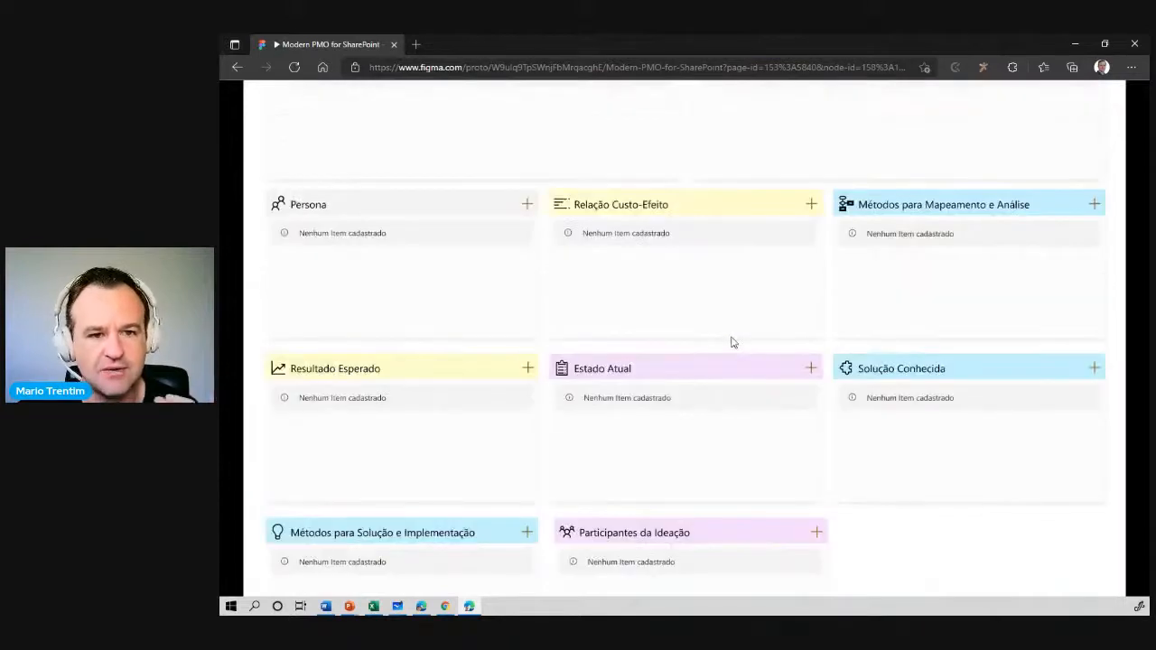
scroll(734, 341, "up", 4)
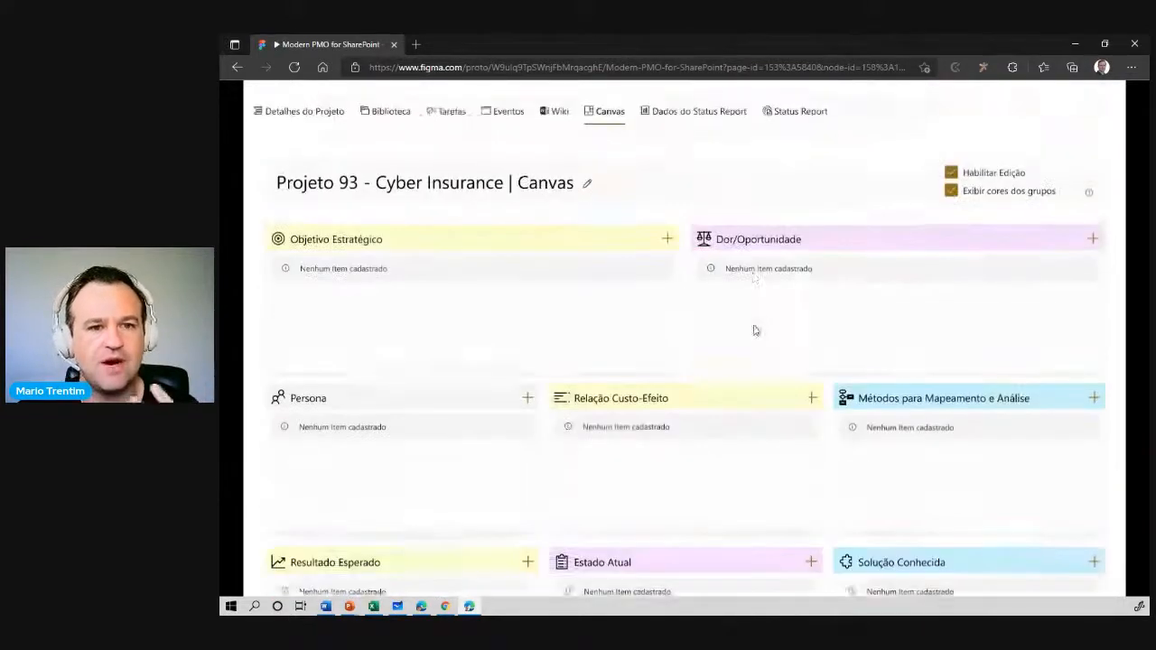
left_click_drag(355, 46, 220, 65)
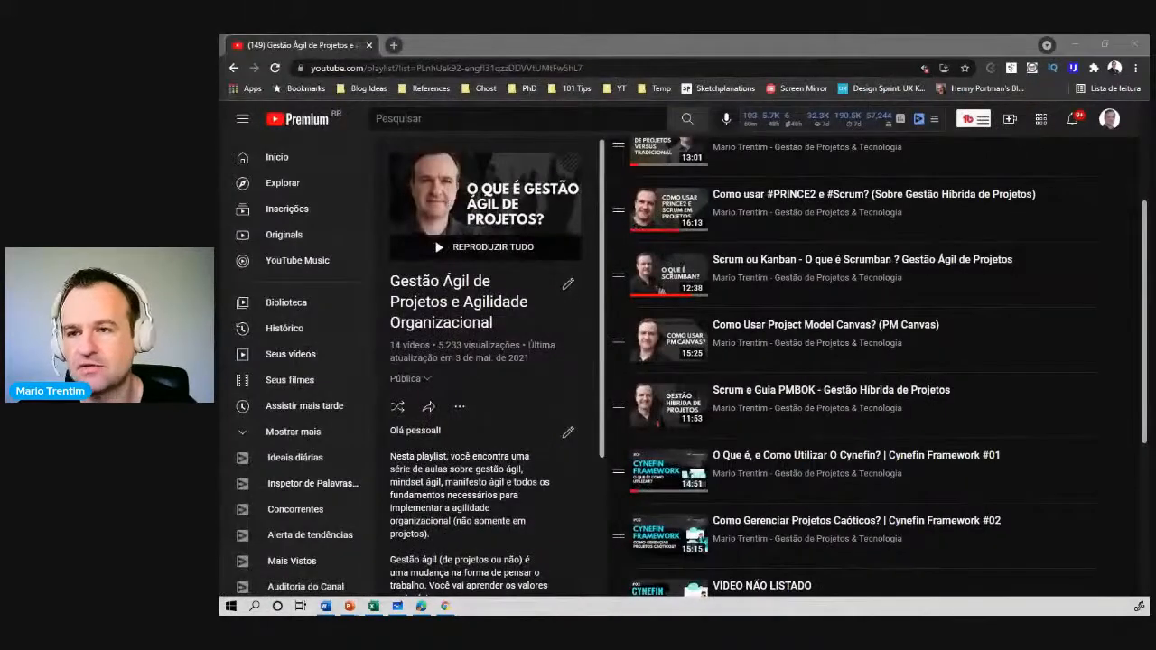
- Preview the playlist videos "Como Usar Project Model Canvas? (PM Canvas)" and "Scrum e Guia PMBOK", skipping well into each one
left_click(845, 325)
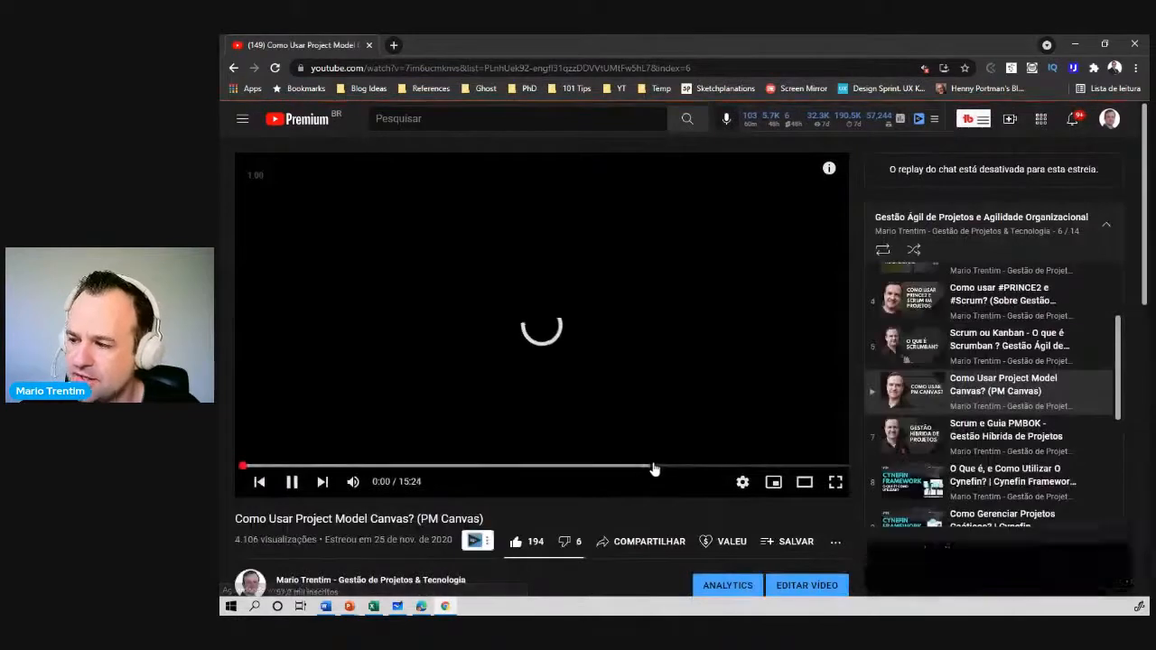
left_click(675, 466)
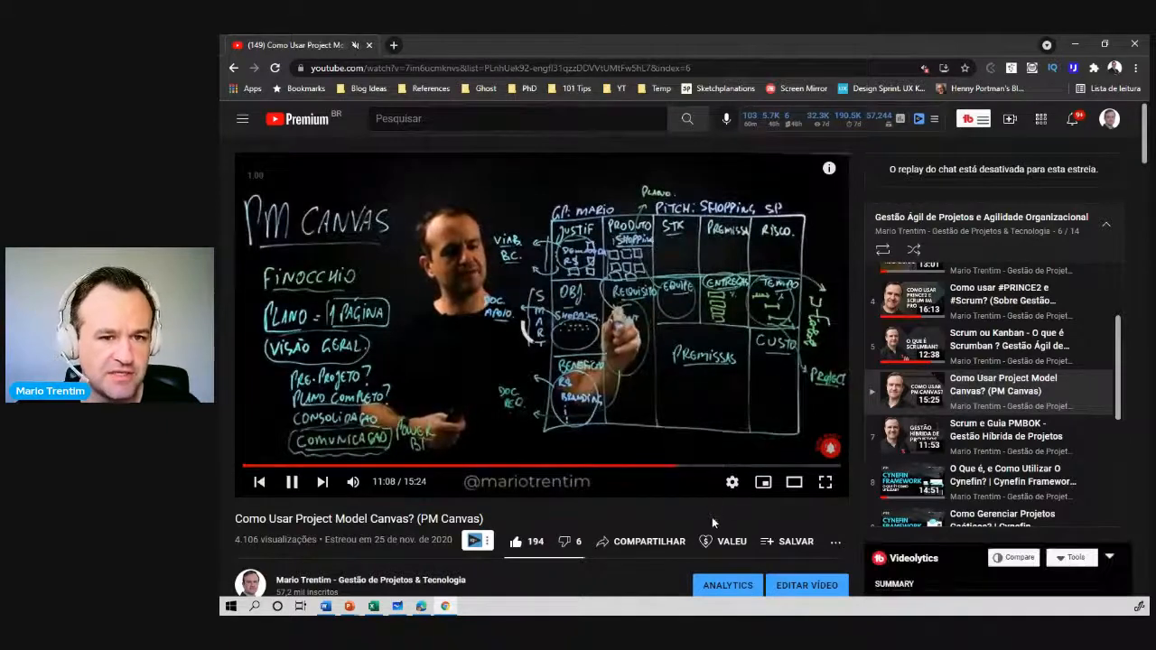
key("alt+Left")
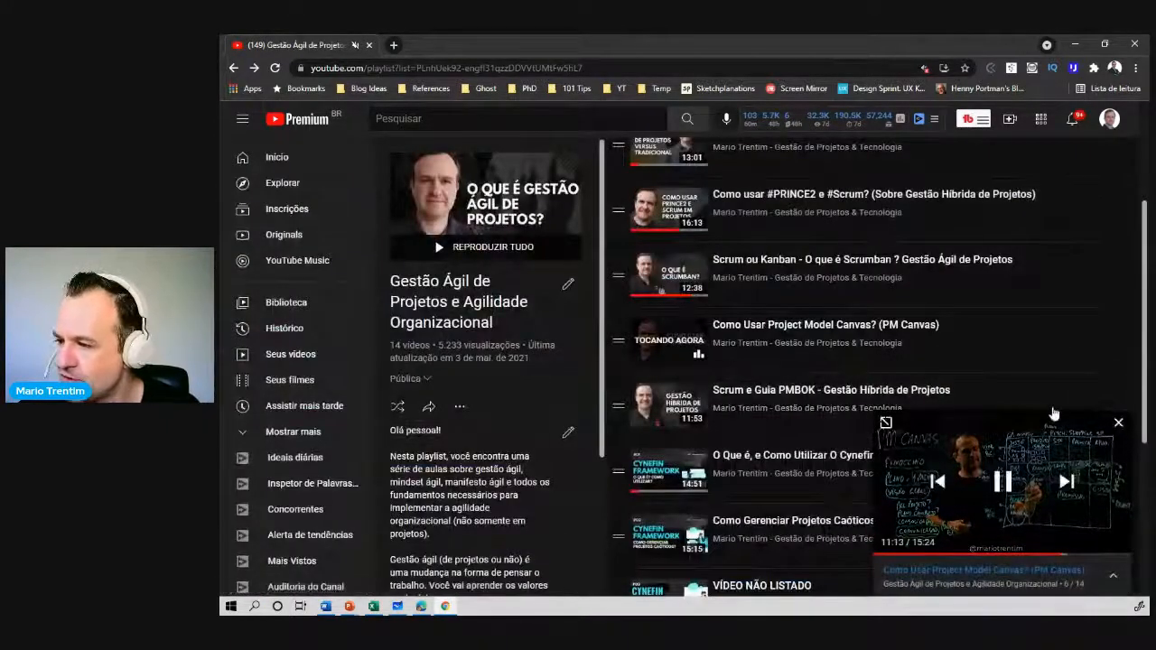
left_click(1116, 422)
left_click(744, 396)
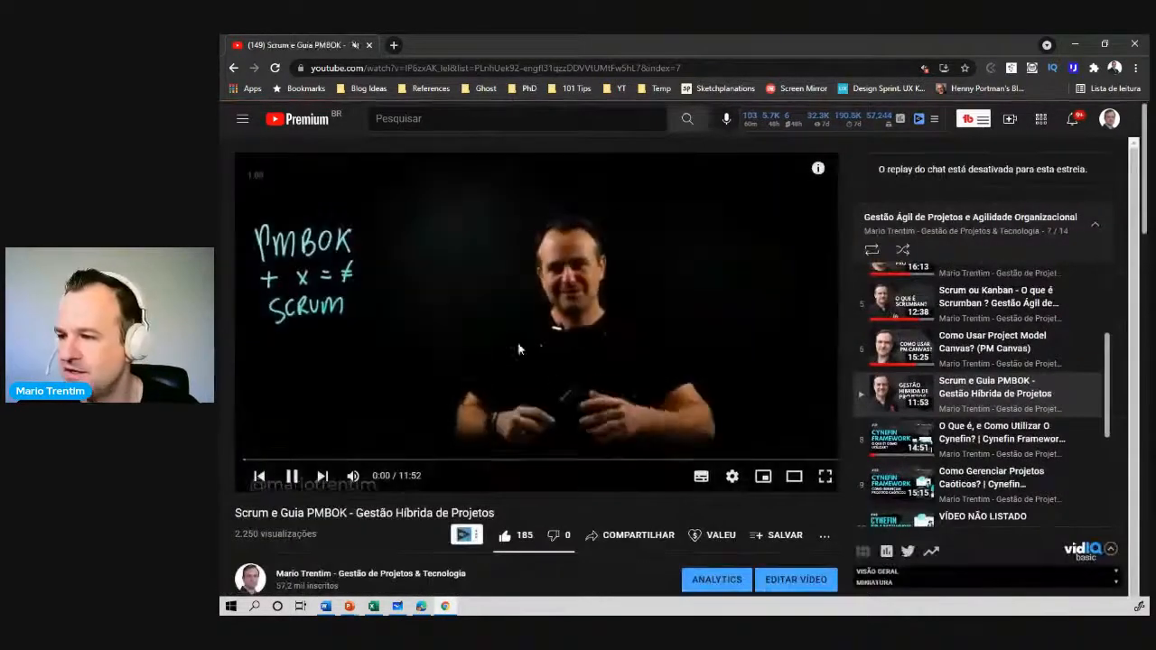
left_click(710, 461)
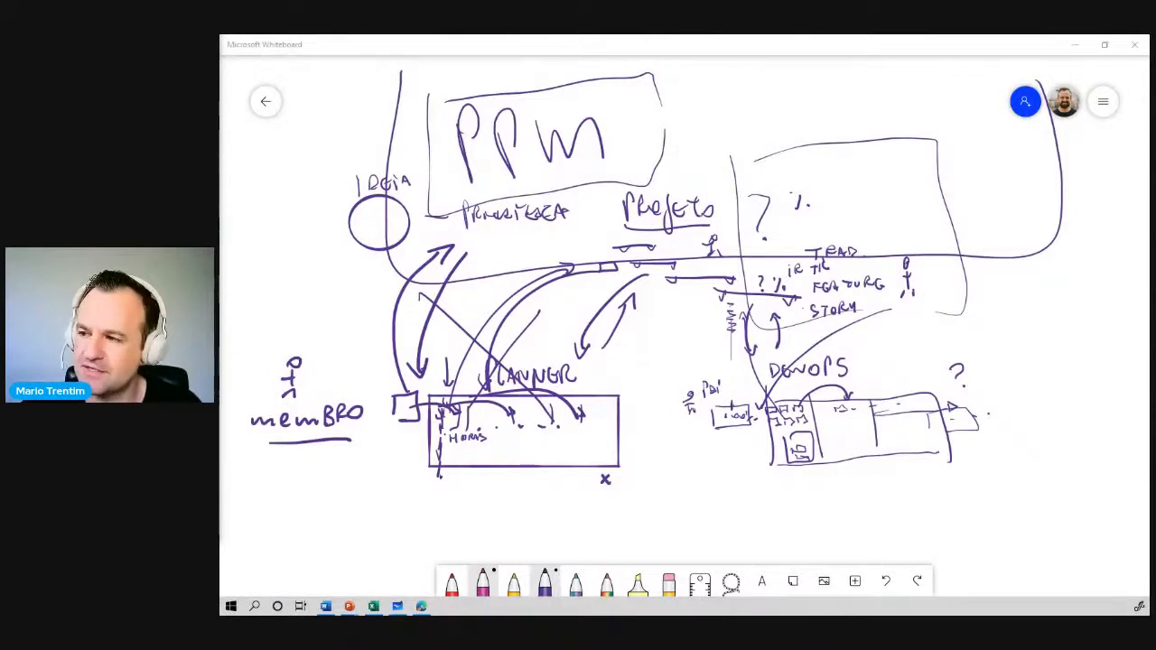
- On the whiteboard, draw a column of small project markers inside the PPM box and a dollar sign followed by dots beside it
left_click_drag(645, 88, 644, 113)
left_click_drag(644, 125, 648, 149)
left_click_drag(687, 78, 678, 91)
mouse_move(685, 71)
left_mouse_down()
mouse_move(684, 96)
mouse_move(725, 105)
left_mouse_up()
left_click(721, 80)
left_click(741, 80)
left_click(766, 79)
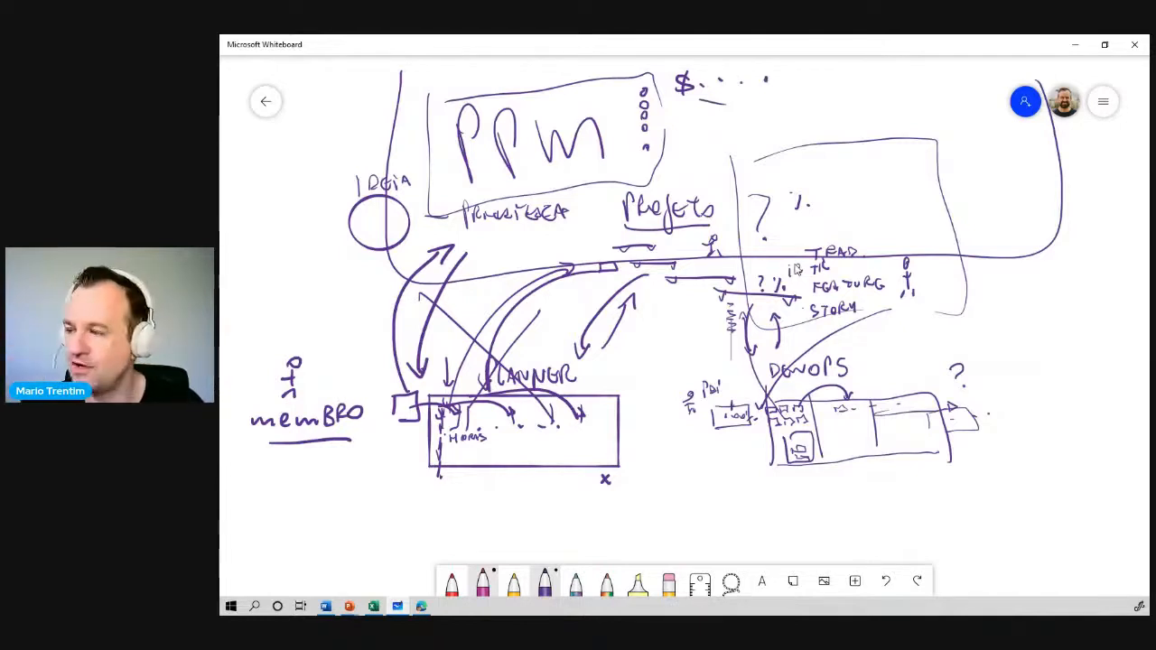
- Sketch staggered schedule bars and a vertical deadline line around the question-mark box, circle the bars, and draw an arrow down towards Planner
mouse_move(734, 184)
left_mouse_down()
mouse_move(832, 169)
mouse_move(916, 187)
left_mouse_up()
left_click_drag(846, 213, 884, 211)
left_click_drag(880, 227, 916, 227)
left_click_drag(925, 237, 958, 242)
left_click_drag(976, 137, 987, 275)
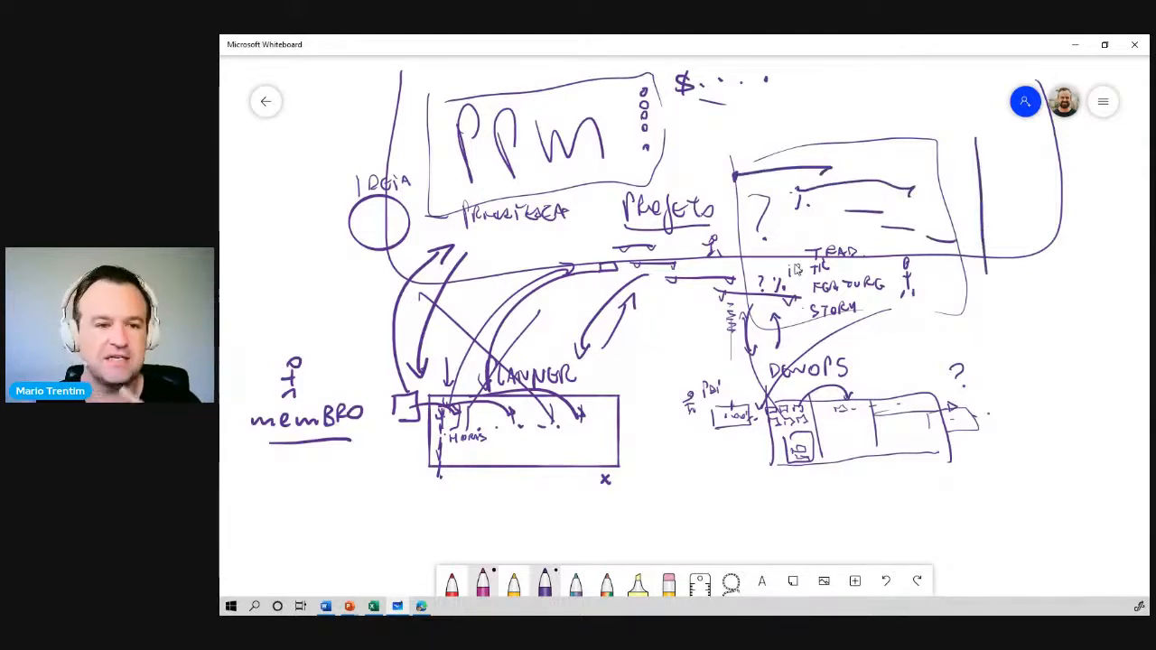
mouse_move(794, 158)
left_mouse_down()
mouse_move(748, 222)
mouse_move(752, 167)
mouse_move(739, 182)
mouse_move(626, 370)
mouse_move(636, 363)
left_mouse_up()
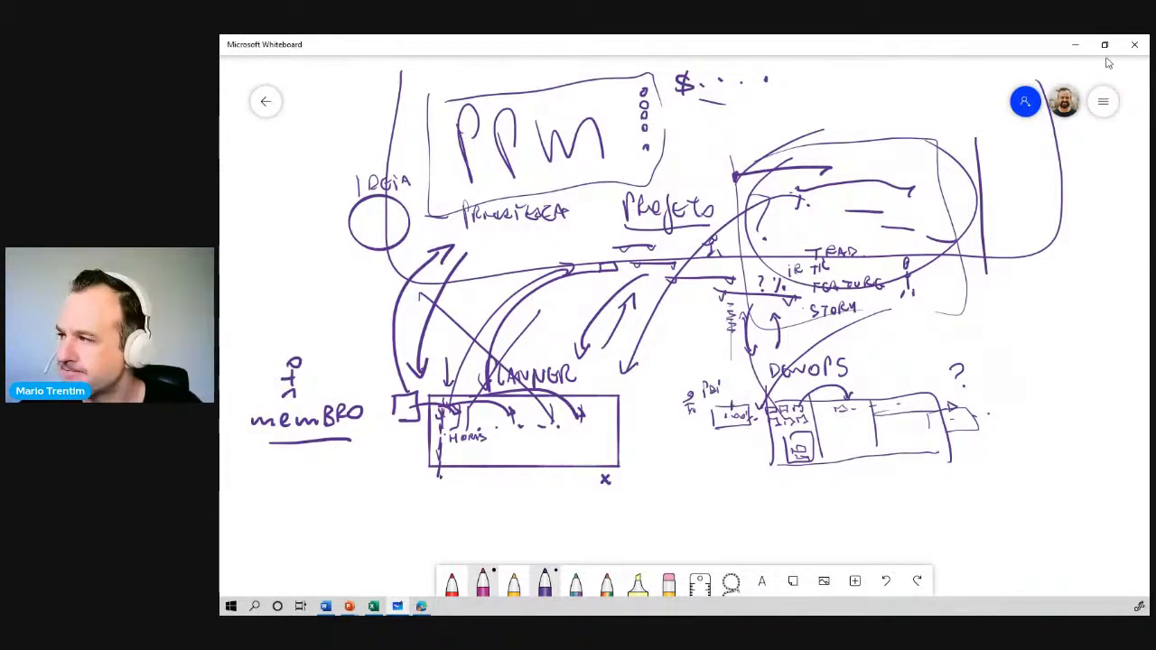
- Switch to Planner, open the Board - Curso Teams plan, check the completed SP1 and SP2 tasks, and display the plan's charts
left_click(1077, 47)
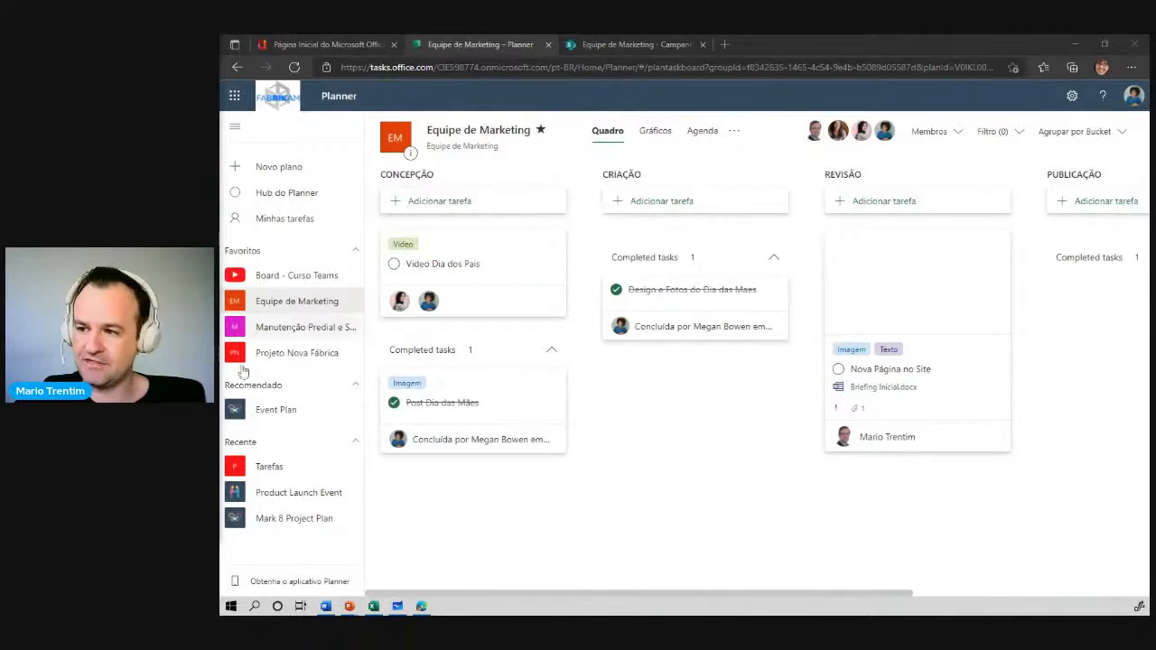
left_click(299, 275)
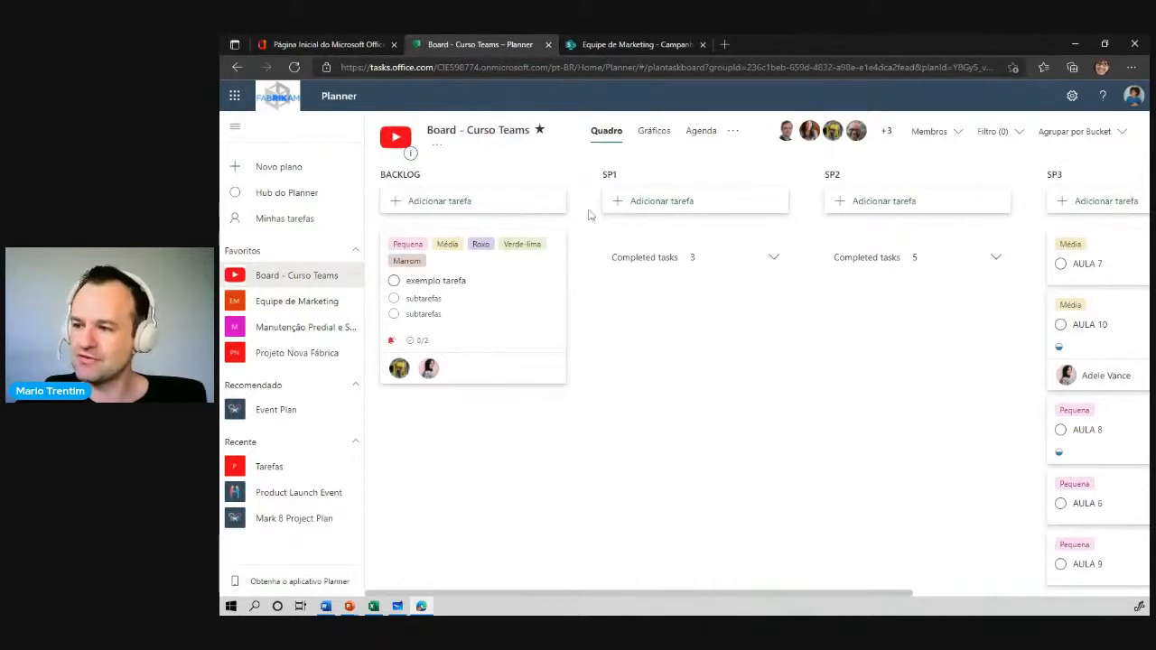
left_click(762, 265)
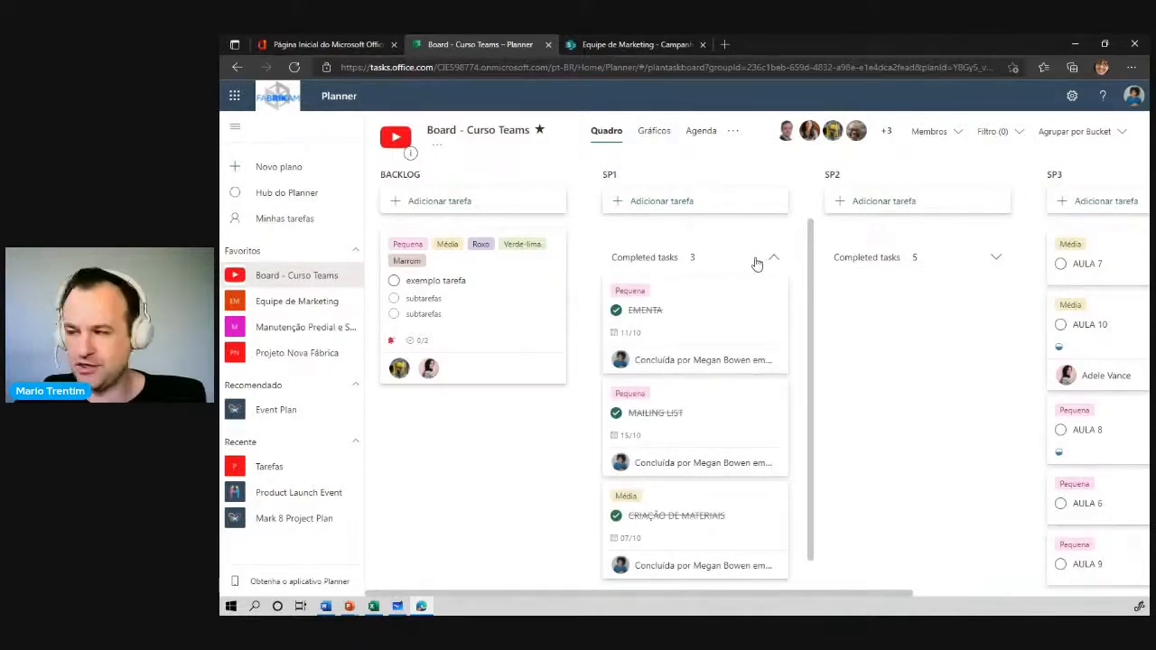
left_click(771, 258)
left_click(989, 260)
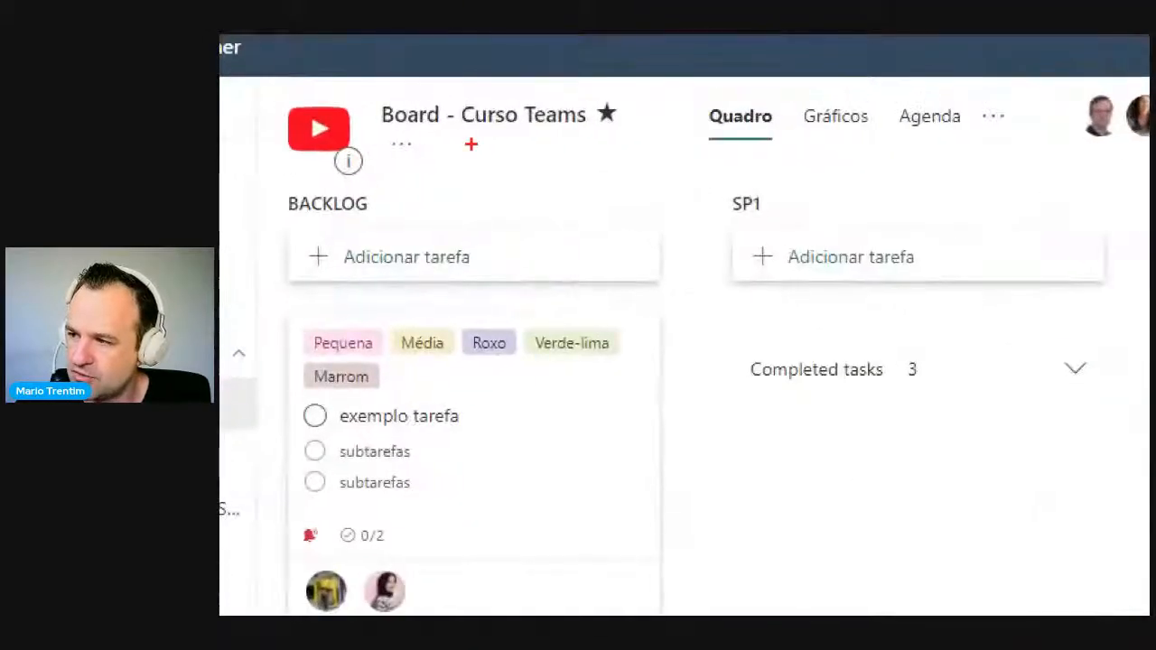
left_click(836, 116)
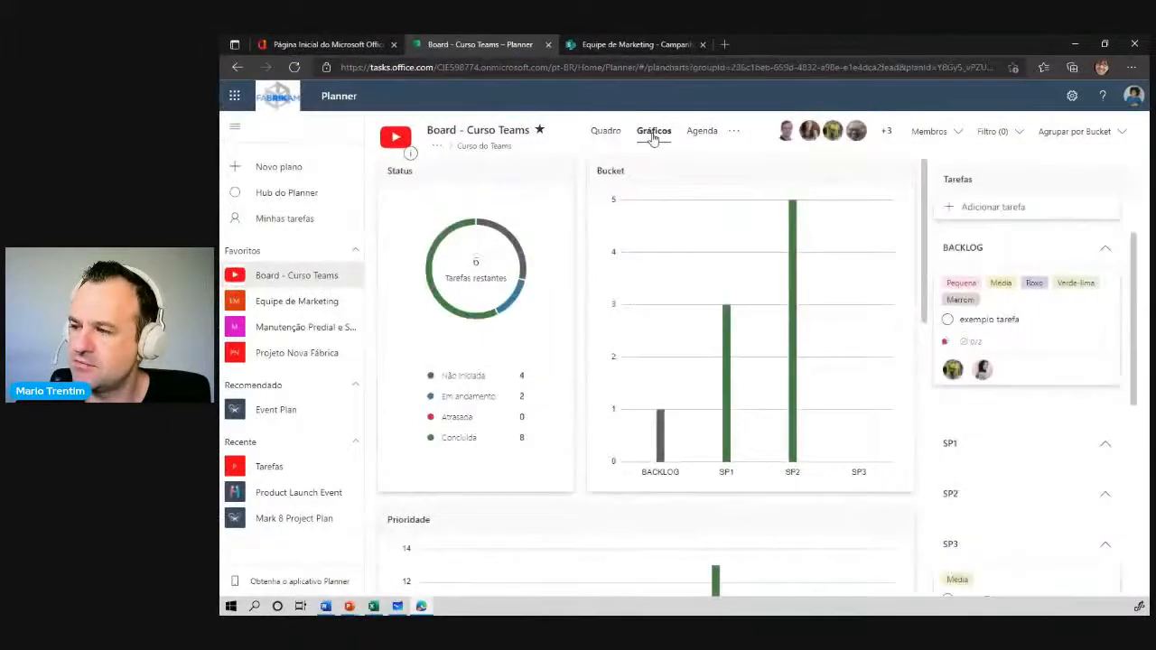
- Look through the plan's charts, display the grouping options, and circle the grouping control in red on a magnified view
scroll(625, 271, "down", 5)
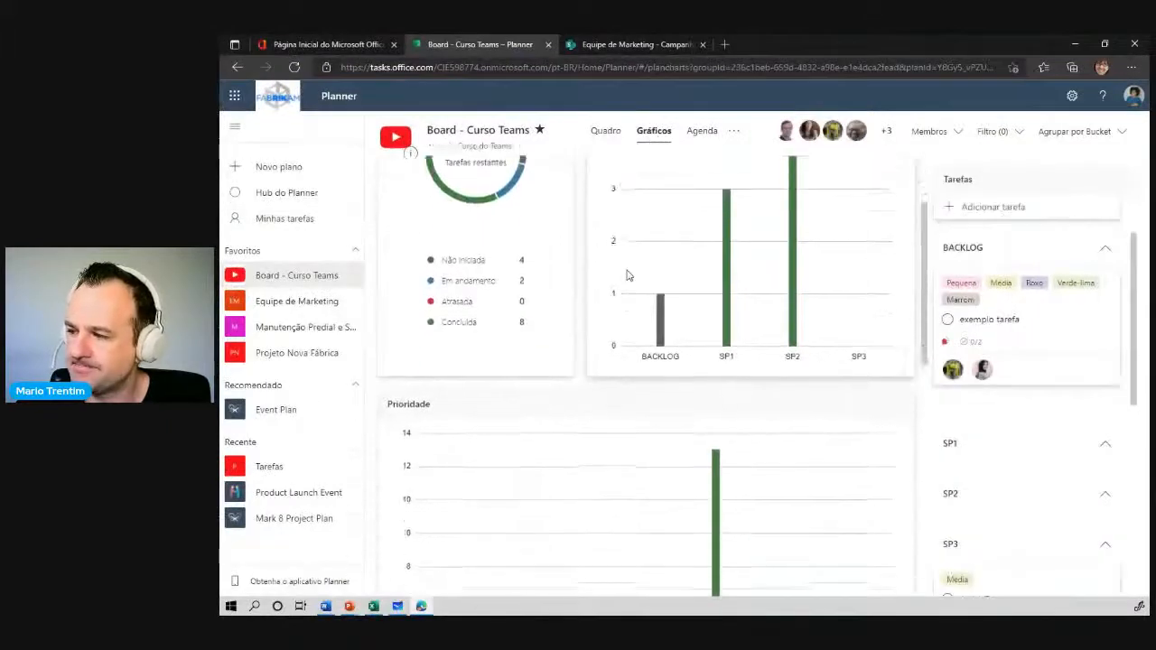
scroll(629, 274, "up", 5)
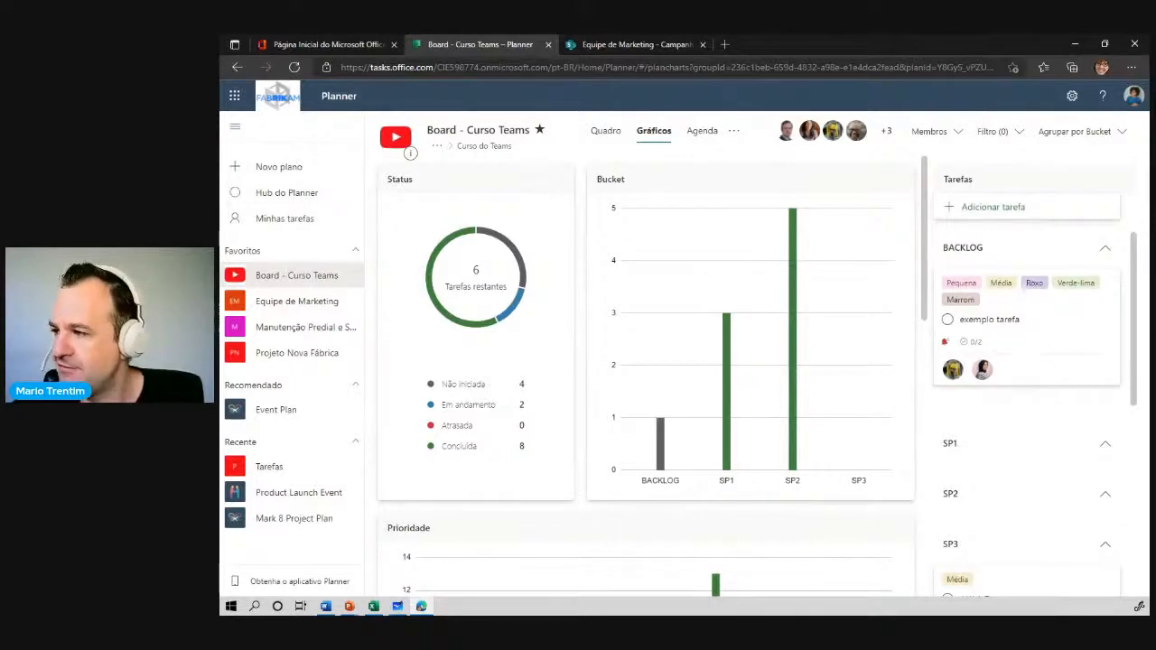
left_click(1094, 132)
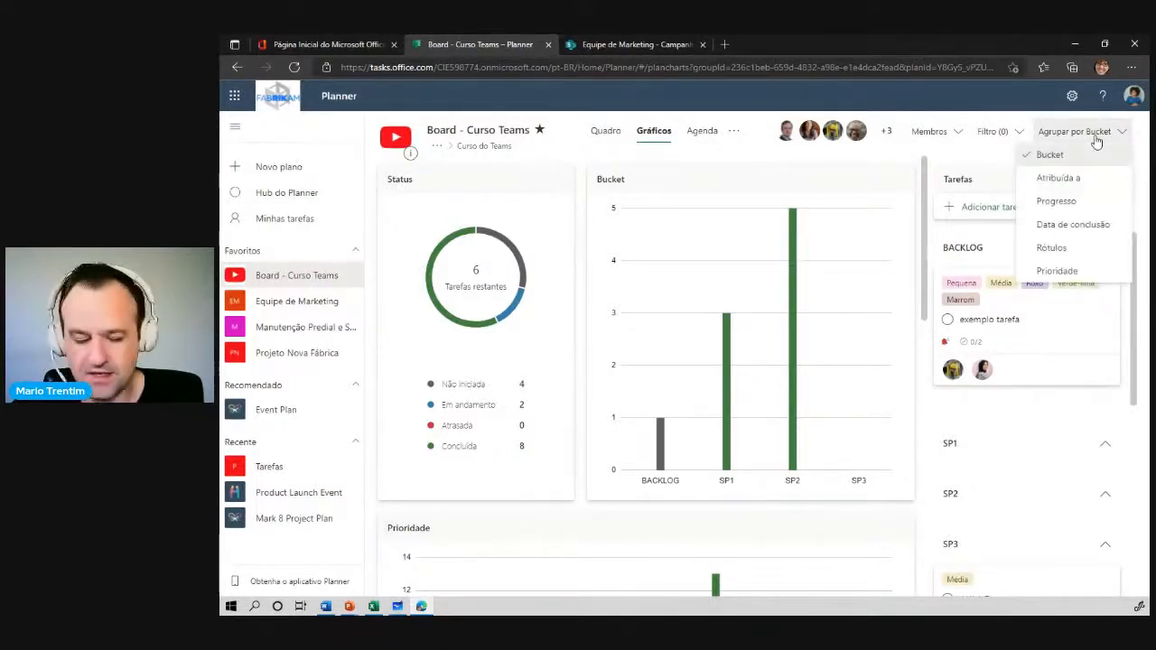
key("ctrl+1")
left_click(1040, 134)
mouse_move(957, 67)
left_mouse_down()
mouse_move(901, 92)
mouse_move(1061, 90)
left_mouse_up()
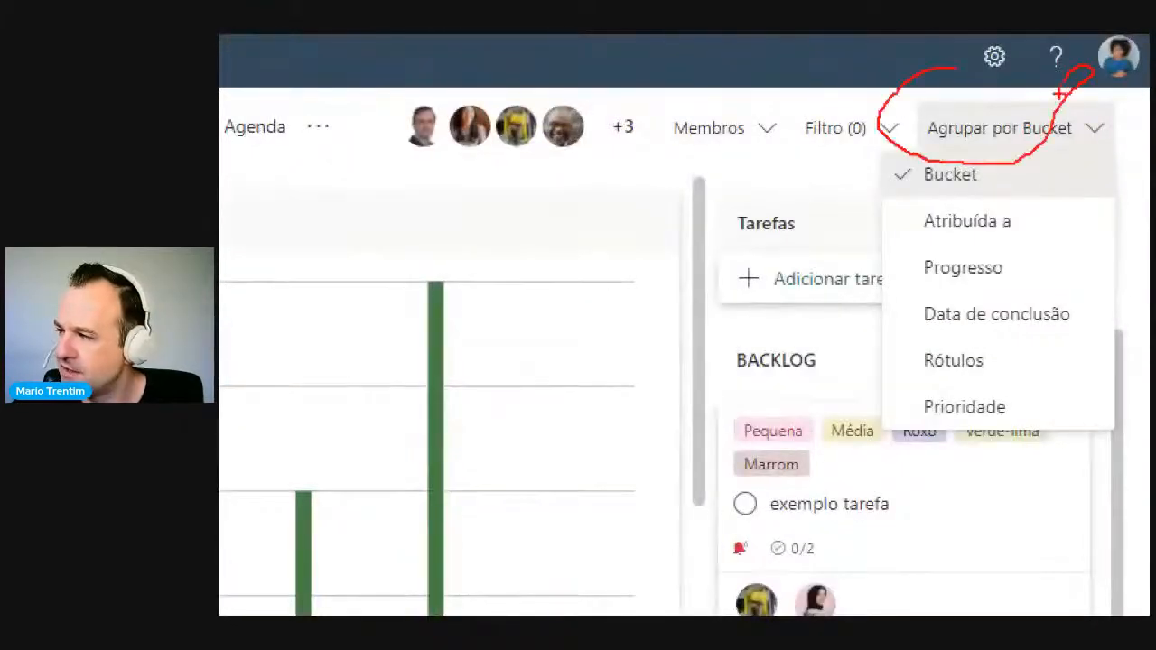
mouse_move(868, 98)
left_mouse_down()
mouse_move(890, 117)
mouse_move(800, 109)
left_mouse_up()
key("Escape")
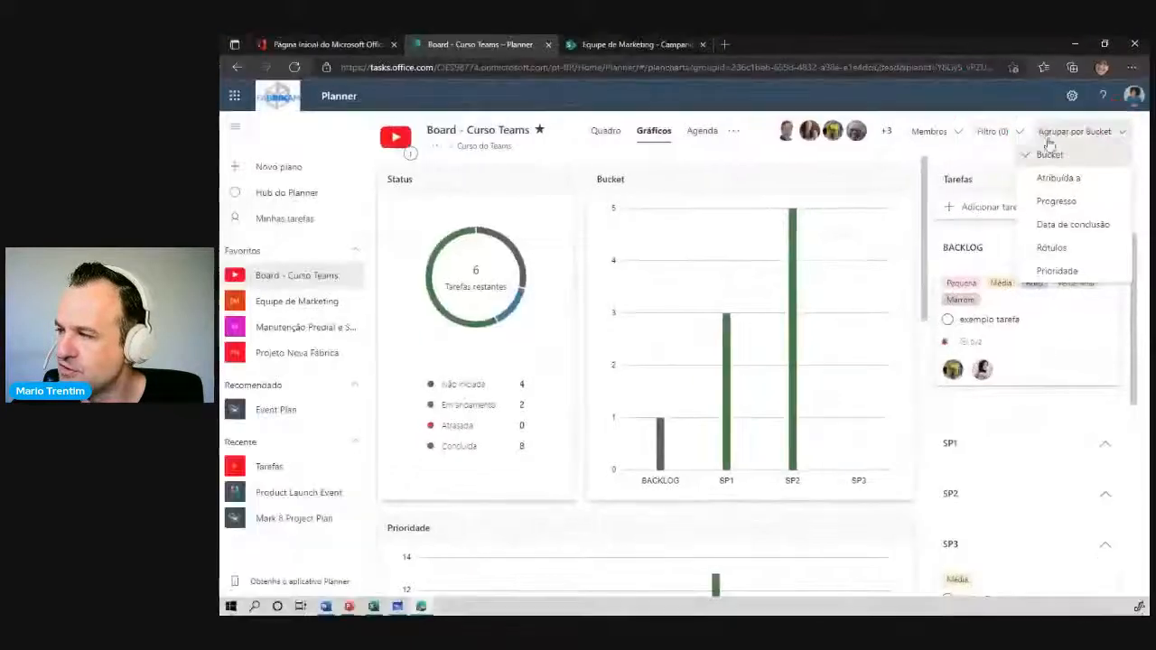
- Show the plan's filter options by due date, priority, progress, label, bucket and assignment, and close them
left_click(1017, 136)
left_click(1017, 136)
key("ctrl+1")
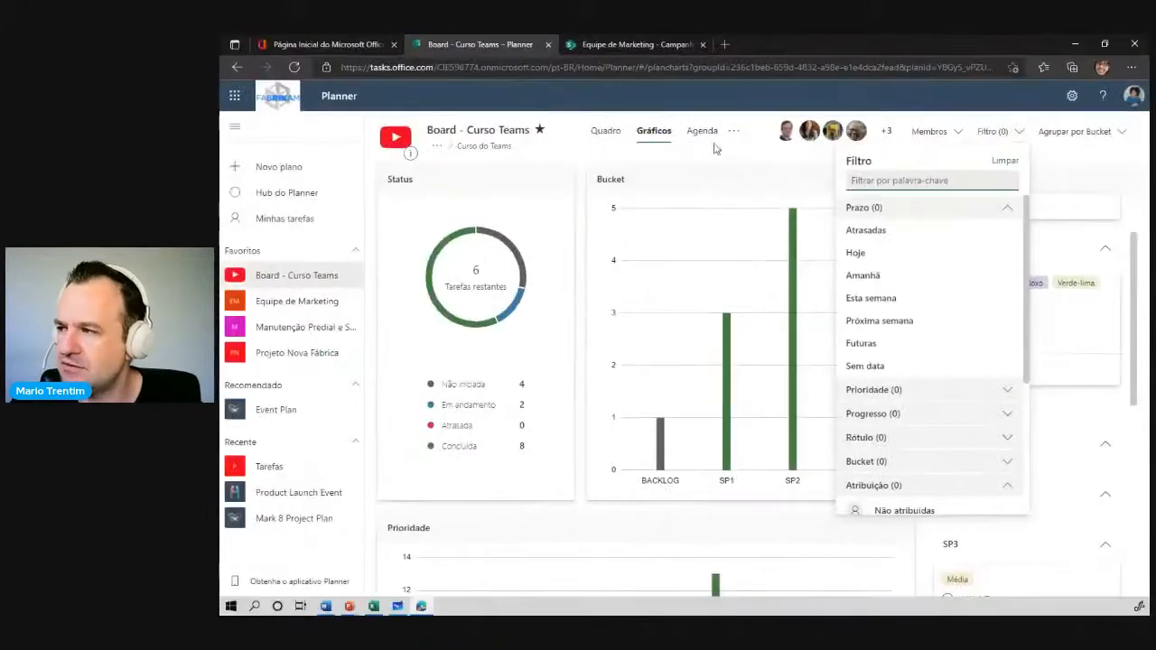
left_click(480, 174)
- Create a new private plan named Help Desk
left_click(269, 166)
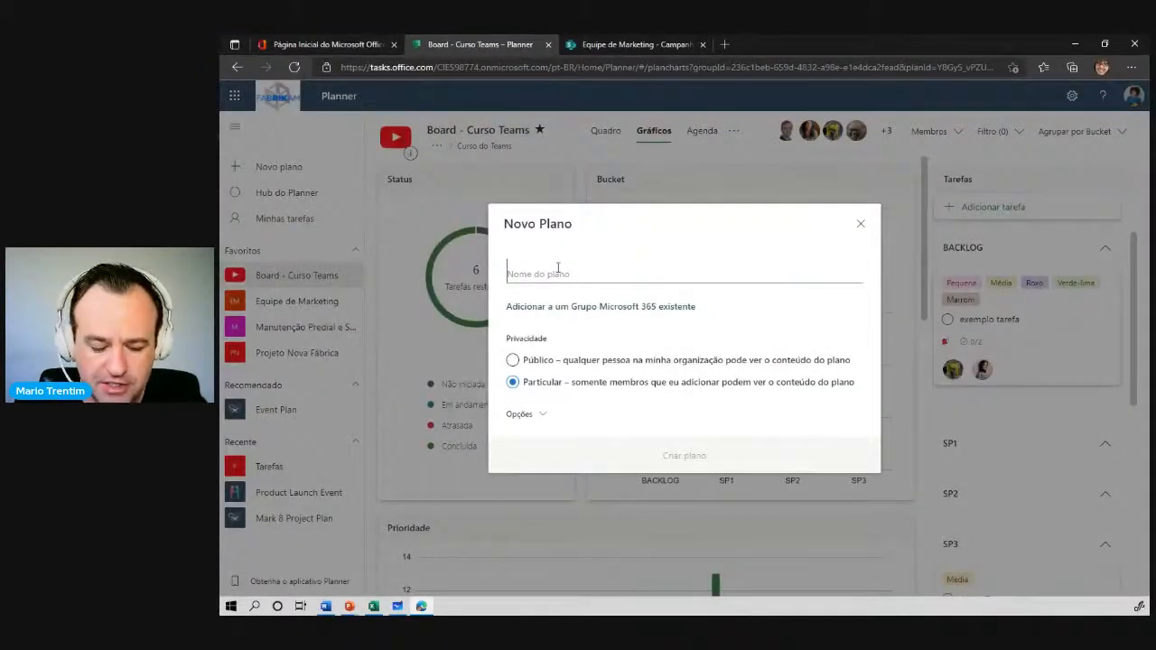
type("H")
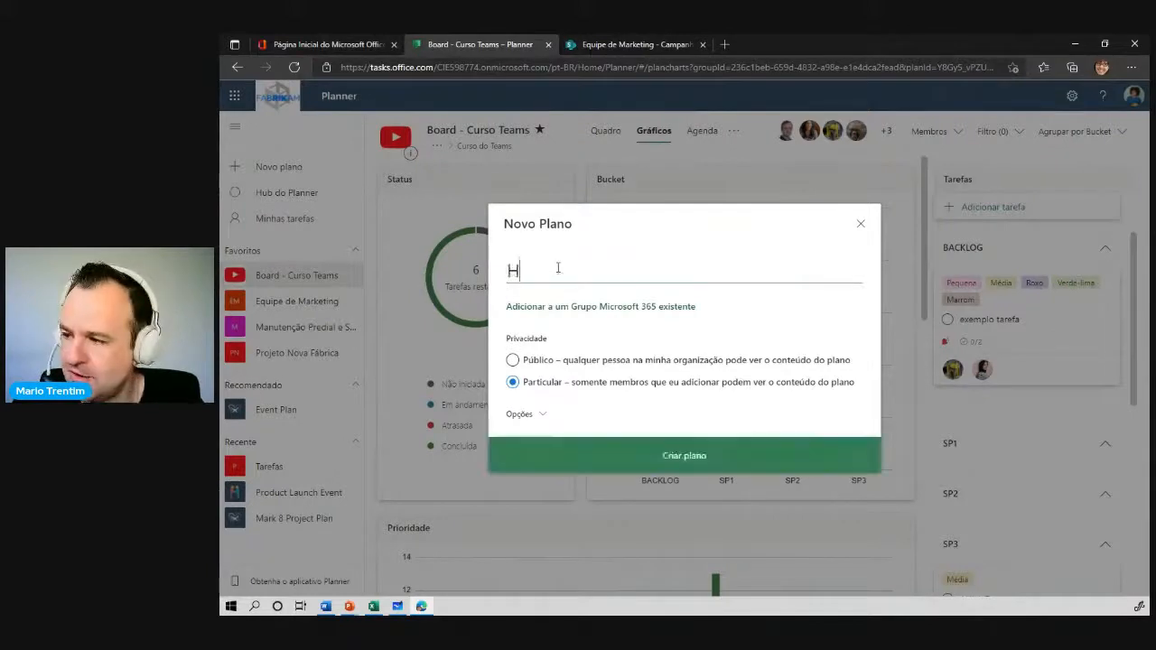
type("elp Desk")
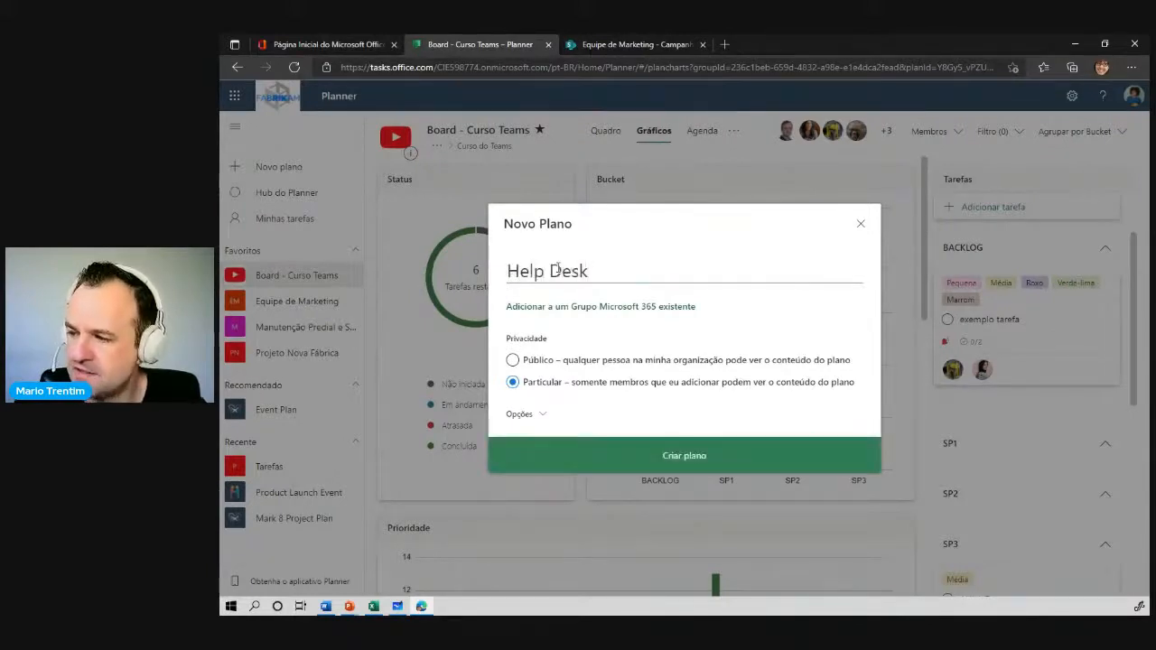
left_click(667, 456)
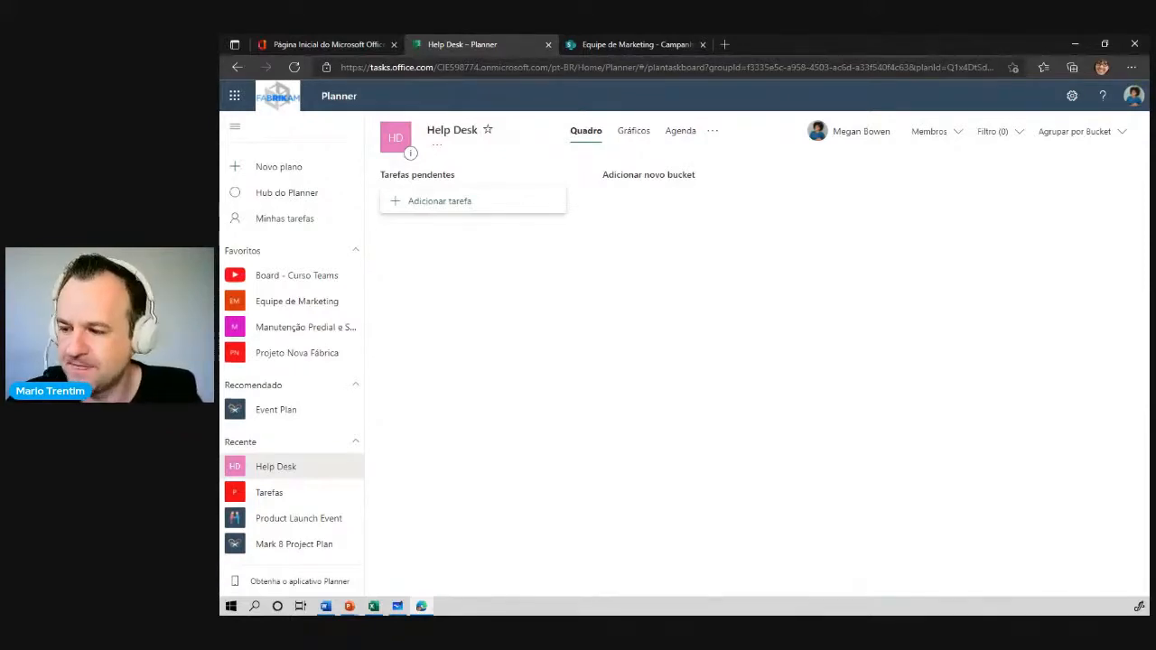
- Switch to Whiteboard and draw two vertical dividers in the empty area below the earlier sketches to form three columns
left_click(405, 606)
scroll(664, 481, "down", 10)
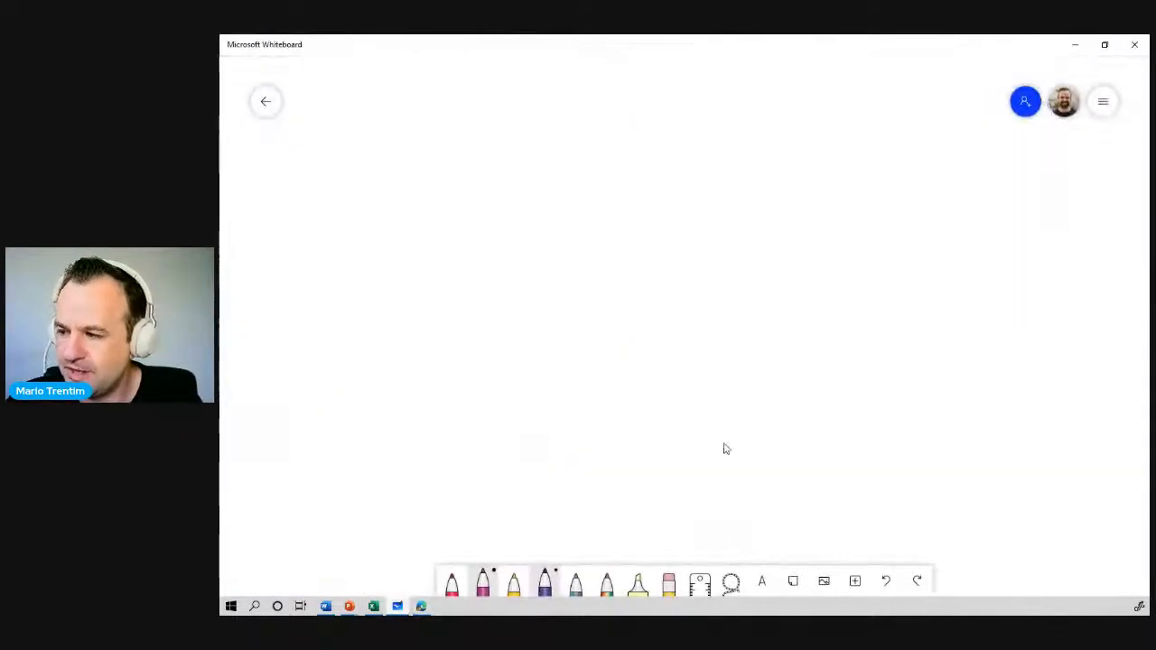
scroll(793, 318, "up", 1)
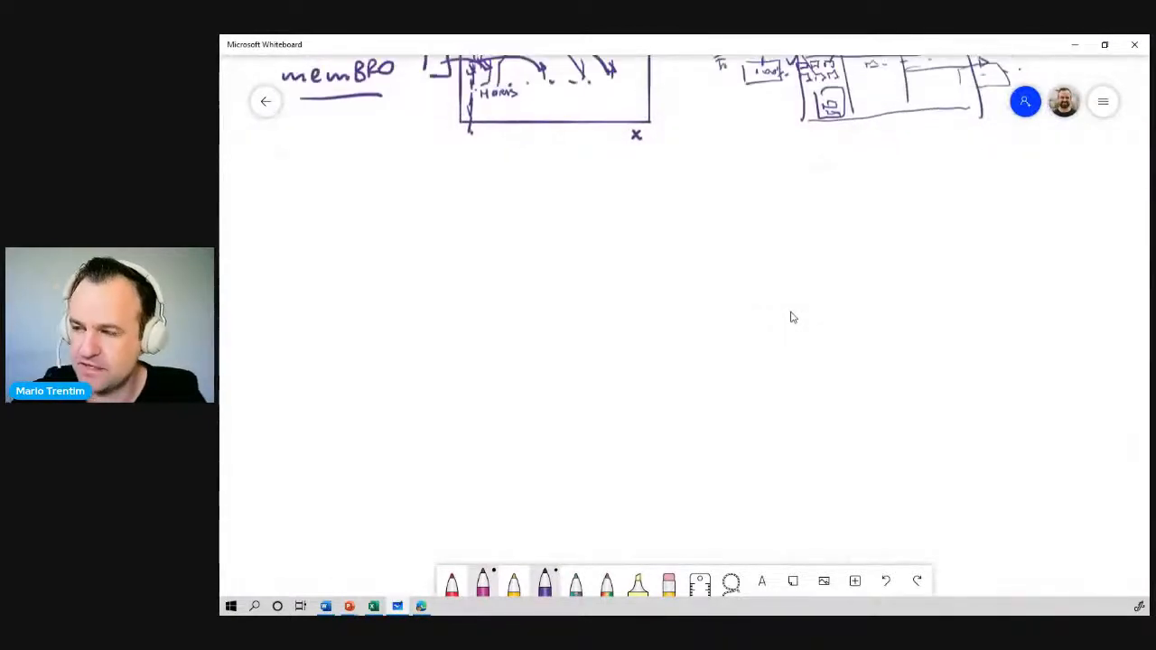
left_click_drag(466, 227, 488, 508)
left_click_drag(816, 238, 820, 510)
- Handwrite the column headings PEQUENO, MEDIO and GRANDE, and underline PEQUENO
left_click_drag(312, 177, 315, 231)
mouse_move(311, 181)
left_mouse_down()
mouse_move(357, 215)
mouse_move(412, 203)
left_mouse_up()
left_click_drag(409, 202, 450, 193)
mouse_move(593, 203)
left_mouse_down()
mouse_move(613, 191)
mouse_move(633, 203)
left_mouse_up()
mouse_move(645, 199)
left_mouse_down()
mouse_move(660, 186)
mouse_move(676, 199)
left_mouse_up()
mouse_move(673, 179)
left_mouse_down()
mouse_move(674, 199)
mouse_move(698, 198)
left_mouse_up()
left_click_drag(705, 178, 721, 197)
mouse_move(929, 186)
left_mouse_down()
mouse_move(927, 208)
mouse_move(948, 209)
left_mouse_up()
mouse_move(949, 185)
left_mouse_down()
mouse_move(963, 197)
mouse_move(974, 186)
left_mouse_up()
mouse_move(974, 186)
left_mouse_down()
mouse_move(988, 201)
mouse_move(1018, 182)
mouse_move(1028, 196)
left_mouse_up()
mouse_move(1032, 187)
left_mouse_down()
mouse_move(1045, 183)
mouse_move(1044, 203)
left_mouse_up()
left_click_drag(308, 234, 429, 230)
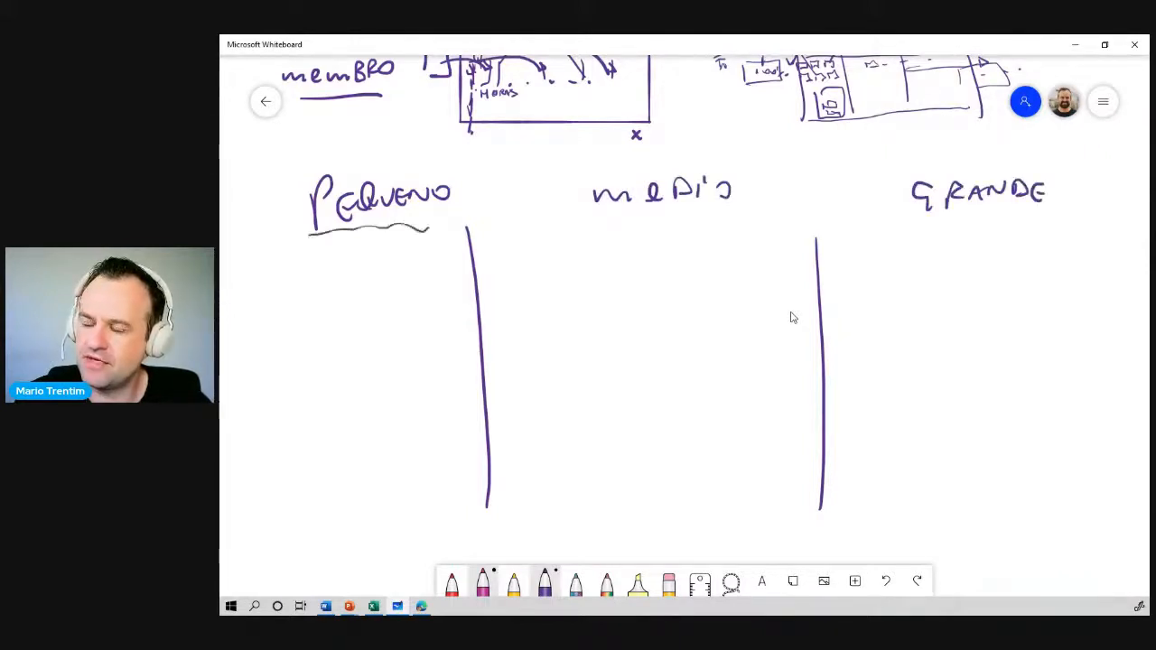
- In the PEQUENO column, write "3 PESSOAS" and a large "TO-DO" with a frame drawn around it
mouse_move(250, 256)
left_mouse_down()
mouse_move(251, 271)
mouse_move(276, 264)
left_mouse_up()
left_click_drag(289, 258, 365, 265)
mouse_move(245, 308)
left_mouse_down()
mouse_move(275, 303)
mouse_move(265, 323)
left_mouse_up()
left_click_drag(277, 309, 279, 318)
left_click_drag(297, 313, 321, 314)
mouse_move(320, 300)
left_mouse_down()
mouse_move(321, 314)
mouse_move(350, 302)
left_mouse_up()
mouse_move(237, 299)
left_mouse_down()
mouse_move(226, 338)
mouse_move(396, 333)
left_mouse_up()
left_click_drag(251, 279, 367, 268)
left_click_drag(369, 268, 380, 312)
- Write two people's first names under TO-DO, bracket them, and sketch groups of small task markers beside them
left_click_drag(257, 365, 286, 367)
mouse_move(290, 369)
left_mouse_down()
mouse_move(300, 356)
mouse_move(338, 361)
mouse_move(278, 397)
mouse_move(285, 378)
left_mouse_up()
left_click_drag(291, 385, 309, 384)
left_click_drag(318, 376, 320, 377)
mouse_move(258, 352)
left_mouse_down()
mouse_move(246, 403)
mouse_move(323, 402)
left_mouse_up()
mouse_move(278, 355)
left_mouse_down()
mouse_move(396, 353)
mouse_move(421, 410)
mouse_move(390, 439)
mouse_move(413, 462)
mouse_move(381, 496)
mouse_move(418, 508)
left_mouse_up()
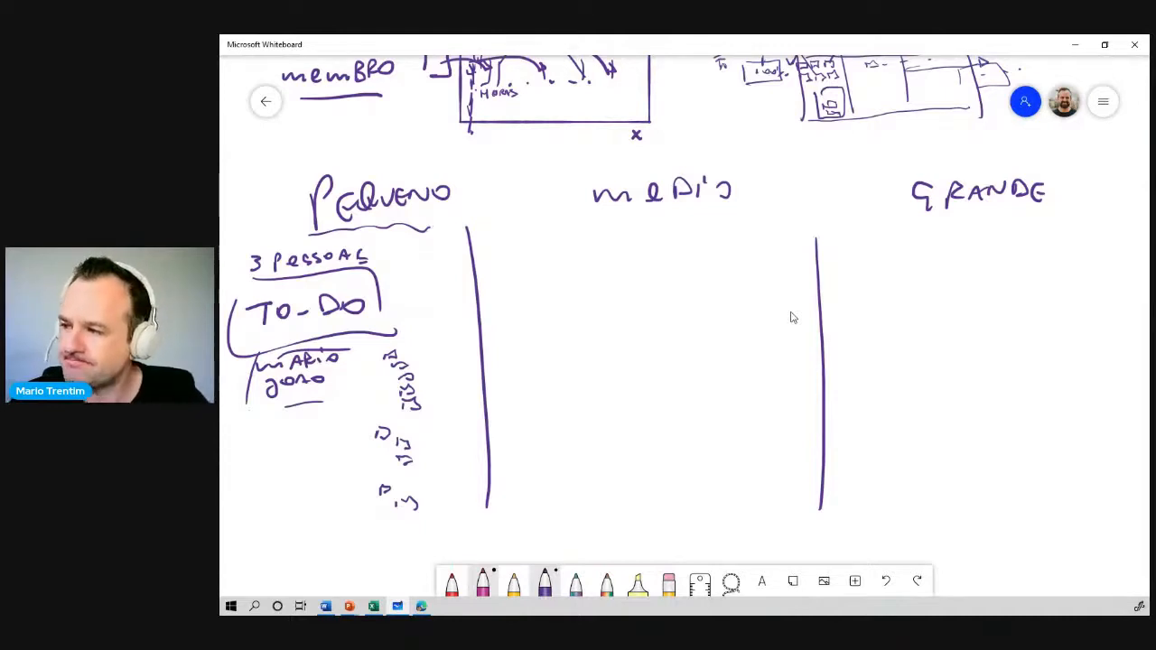
- Write "5 PESSOAS" in the MEDIO column
left_click_drag(527, 269, 554, 278)
left_click_drag(554, 265, 558, 272)
left_click_drag(565, 270, 572, 276)
mouse_move(583, 266)
left_mouse_down()
mouse_move(575, 275)
mouse_move(598, 273)
left_mouse_up()
mouse_move(605, 274)
left_mouse_down()
mouse_move(622, 265)
mouse_move(615, 280)
left_mouse_up()
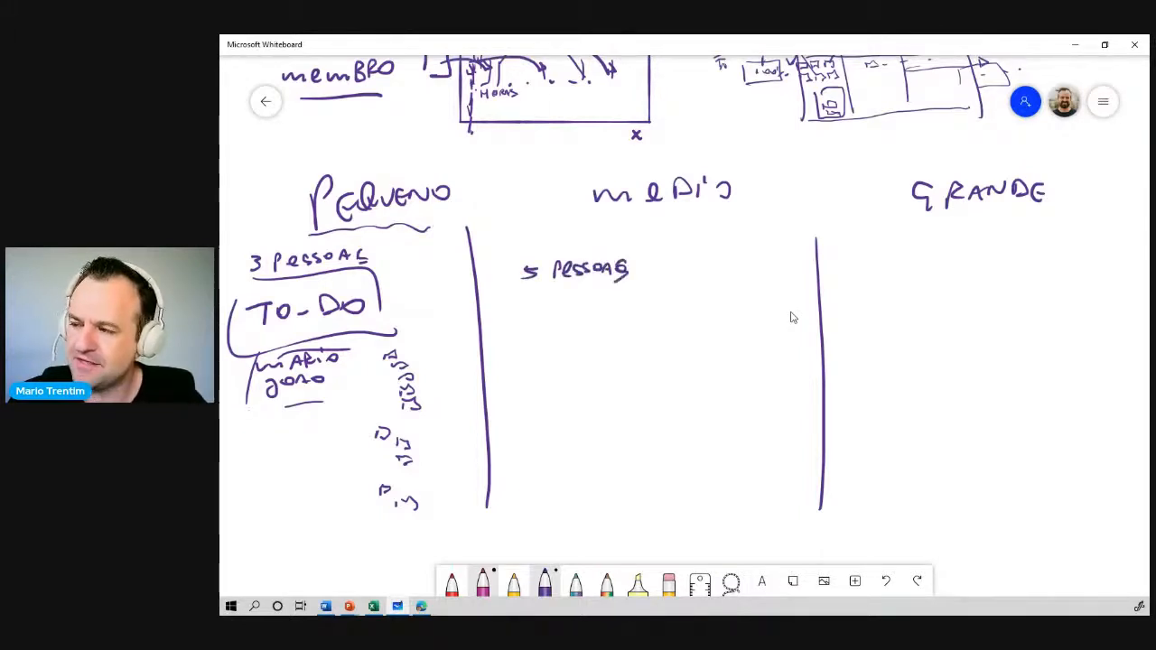
- Sketch a four-column board with a card heading each column below "5 PESSOAS", and point an arrow at the third card
mouse_move(542, 301)
left_mouse_down()
mouse_move(728, 385)
mouse_move(561, 294)
mouse_move(587, 381)
left_mouse_up()
left_click_drag(661, 310, 655, 366)
left_click_drag(722, 304, 715, 366)
mouse_move(557, 299)
left_mouse_down()
mouse_move(560, 312)
mouse_move(704, 305)
mouse_move(680, 312)
left_mouse_up()
mouse_move(726, 249)
left_mouse_down()
mouse_move(705, 285)
mouse_move(764, 291)
mouse_move(733, 311)
left_mouse_up()
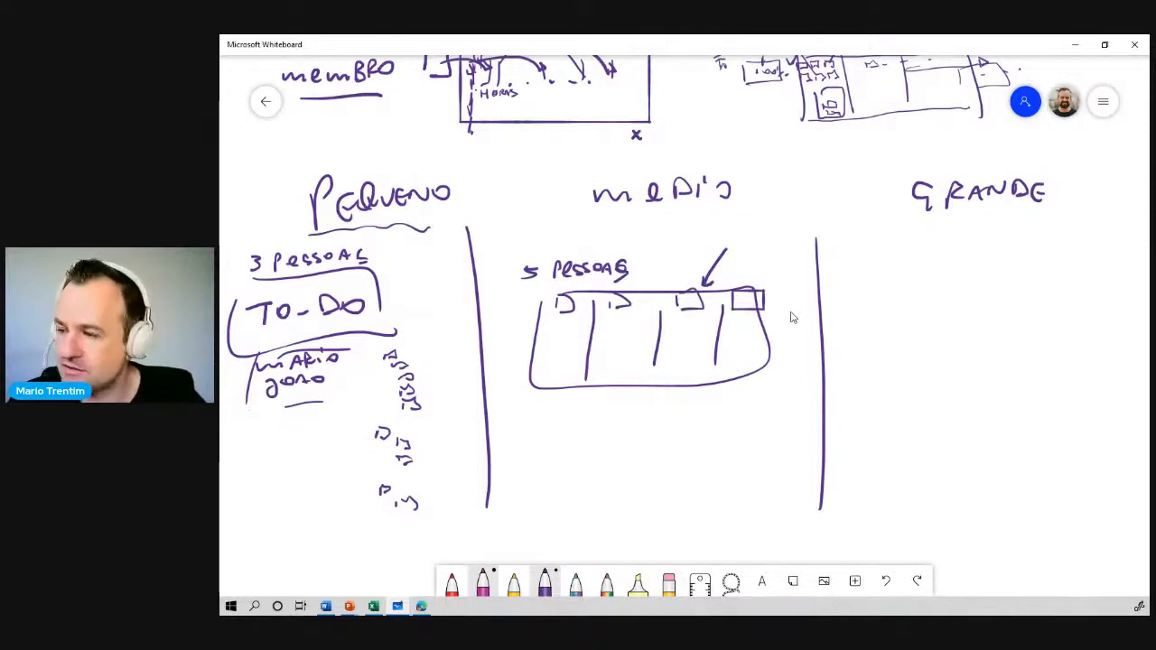
- Draw an arrow from the board down to a new box labelled "BIBLIOTEC."
mouse_move(619, 323)
left_mouse_down()
mouse_move(650, 406)
mouse_move(687, 414)
mouse_move(638, 461)
left_mouse_up()
mouse_move(667, 420)
left_mouse_down()
mouse_move(666, 430)
mouse_move(718, 430)
mouse_move(751, 417)
left_mouse_up()
left_click_drag(745, 418, 745, 431)
left_click_drag(757, 419, 765, 430)
left_click_drag(775, 419, 768, 428)
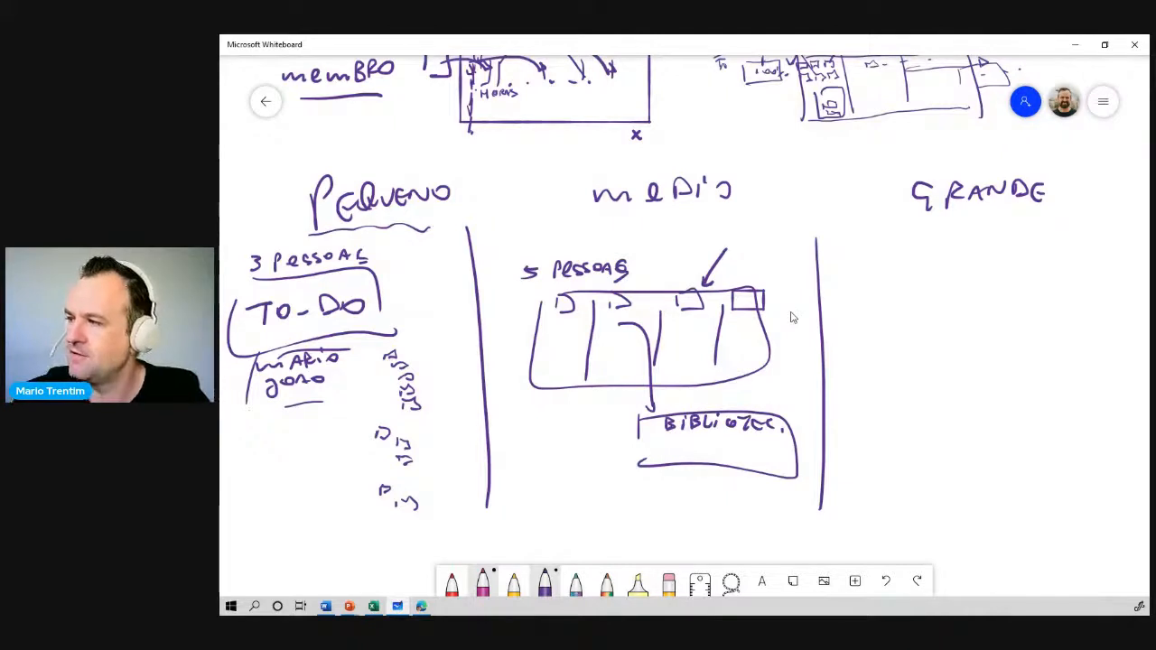
- Underline the GRANDE heading and write the range 100 and 10.000 below it
left_click_drag(937, 220, 1058, 213)
left_click_drag(871, 269, 906, 270)
mouse_move(1054, 261)
left_mouse_down()
mouse_move(1055, 273)
mouse_move(1077, 272)
left_mouse_up()
left_click_drag(1089, 265, 1100, 265)
left_click_drag(1114, 265, 1125, 265)
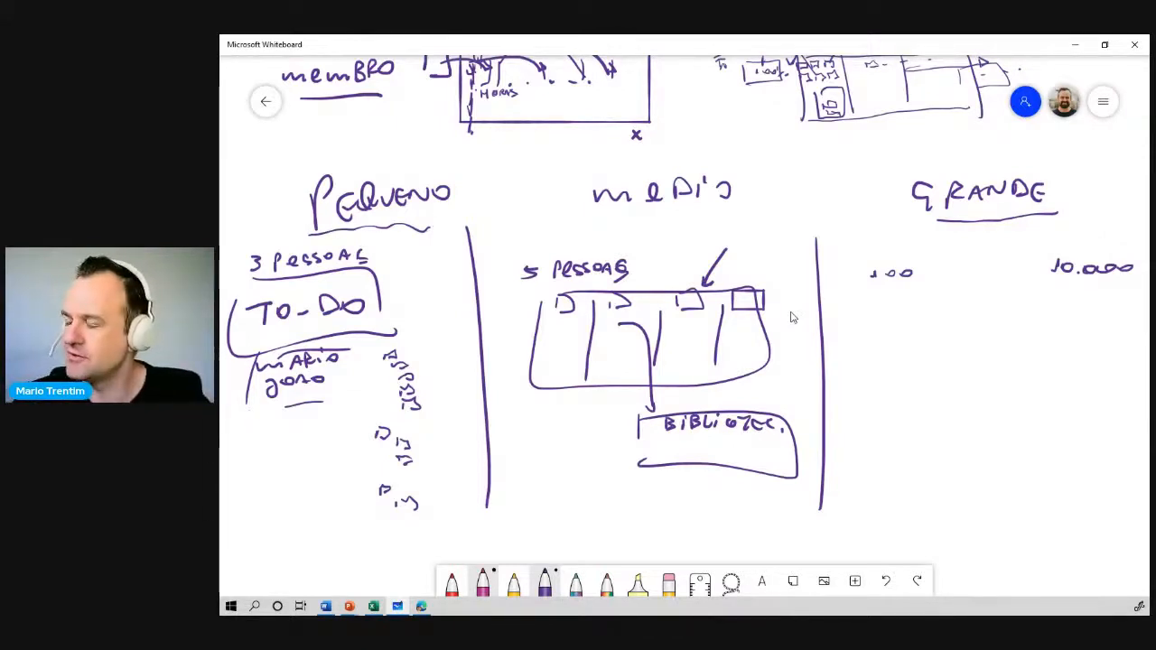
- Write "CORPORATIVA" below the numbers in the GRANDE column and underline it
mouse_move(893, 300)
left_mouse_down()
mouse_move(894, 316)
mouse_move(906, 305)
left_mouse_up()
mouse_move(915, 302)
left_mouse_down()
mouse_move(914, 317)
mouse_move(927, 314)
left_mouse_up()
left_click_drag(932, 308, 942, 307)
left_click_drag(945, 301, 972, 316)
left_click_drag(975, 316, 987, 310)
left_click_drag(989, 299, 1001, 299)
mouse_move(994, 299)
left_mouse_down()
mouse_move(994, 317)
mouse_move(1028, 298)
mouse_move(1044, 315)
left_mouse_up()
left_click_drag(1030, 308, 1043, 308)
left_click(1049, 309)
left_click_drag(917, 325, 1012, 323)
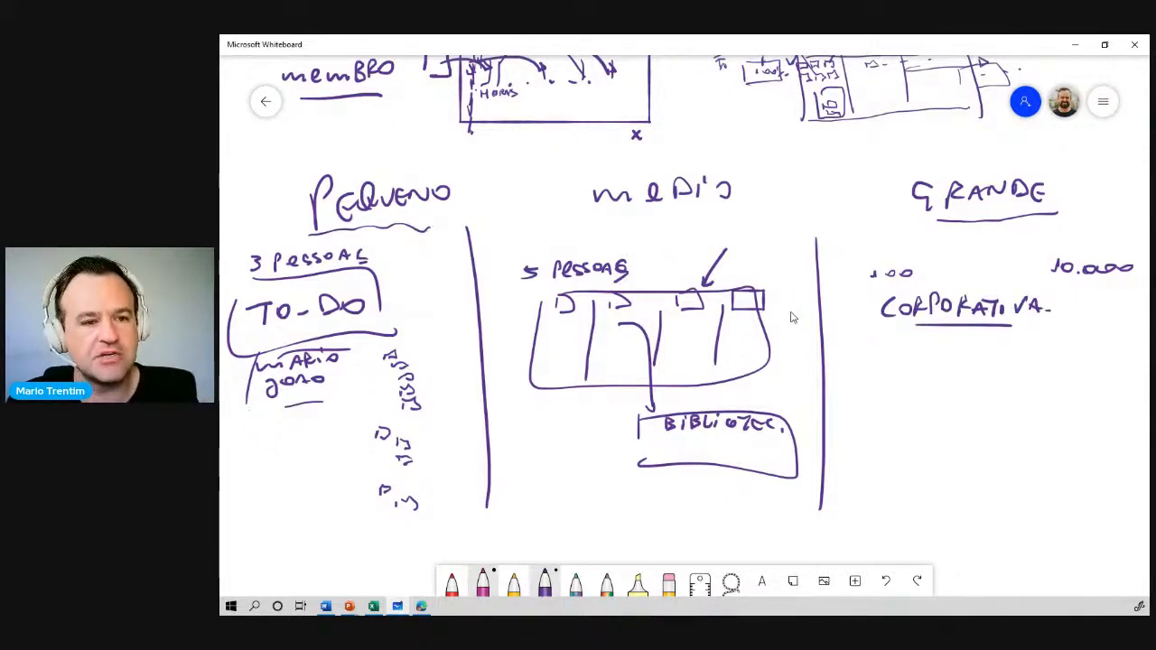
- Below the three columns, write the underlined labels PEQUENO and PLANNER and draw a wide slanted box beneath them
scroll(791, 316, "down", 2)
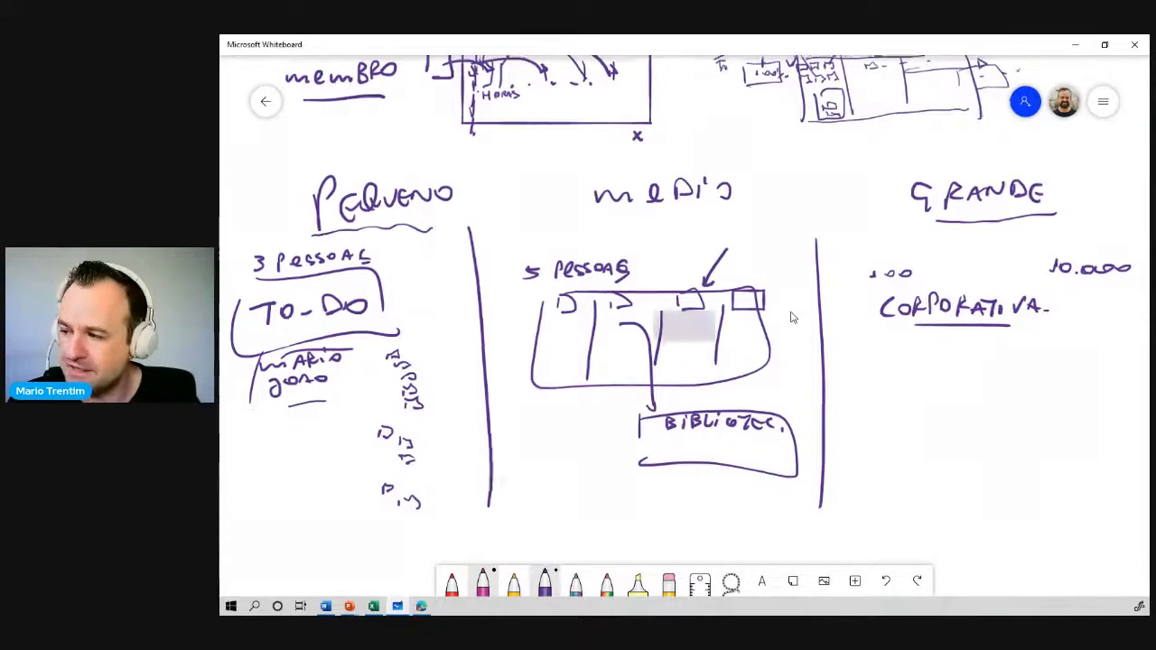
scroll(914, 506, "down", 3)
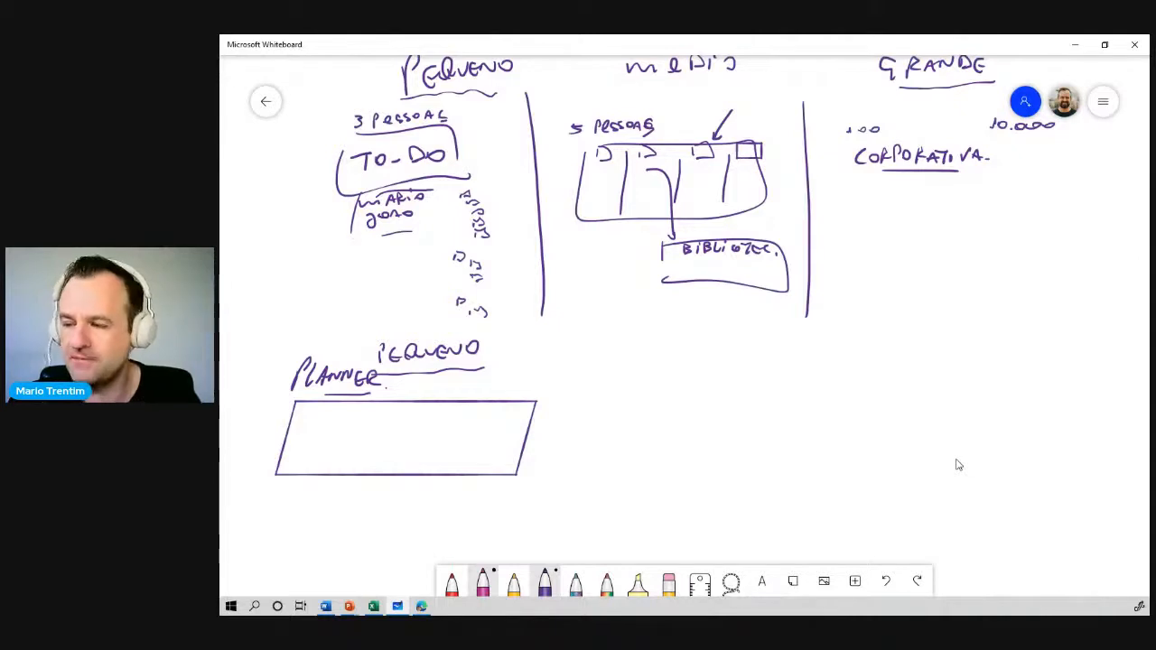
left_click_drag(346, 402, 344, 457)
left_click_drag(325, 403, 321, 439)
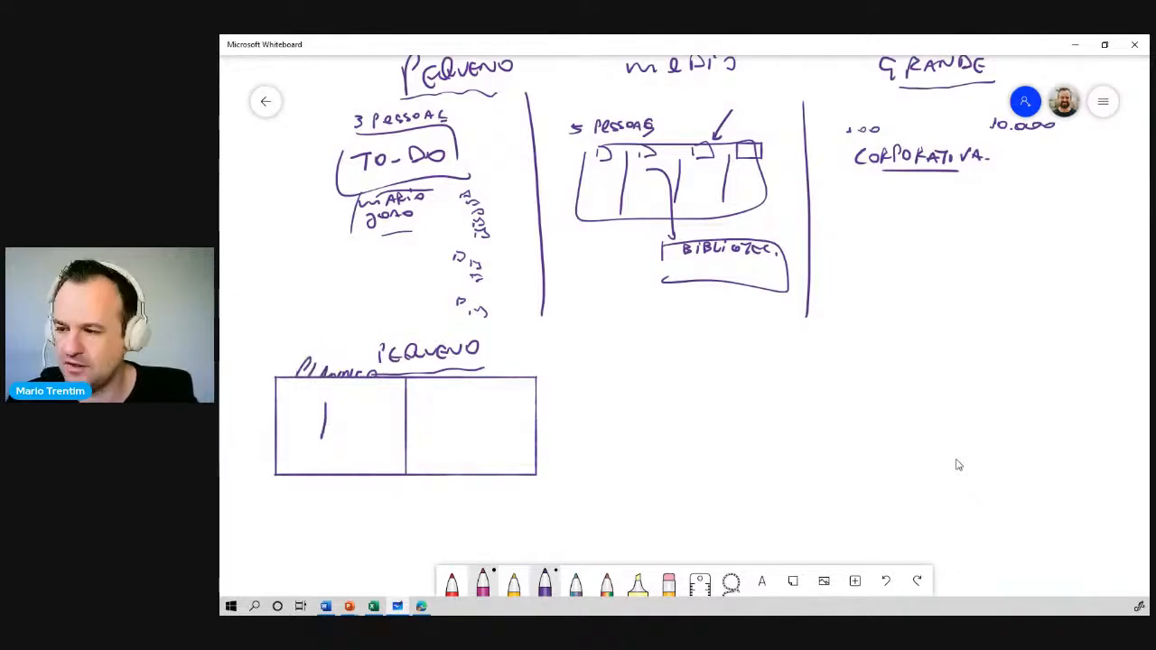
key("ctrl+z")
key("ctrl+z")
- Draw two short column dividers and three stacked task cards inside the PLANNER box
left_click_drag(351, 413, 342, 447)
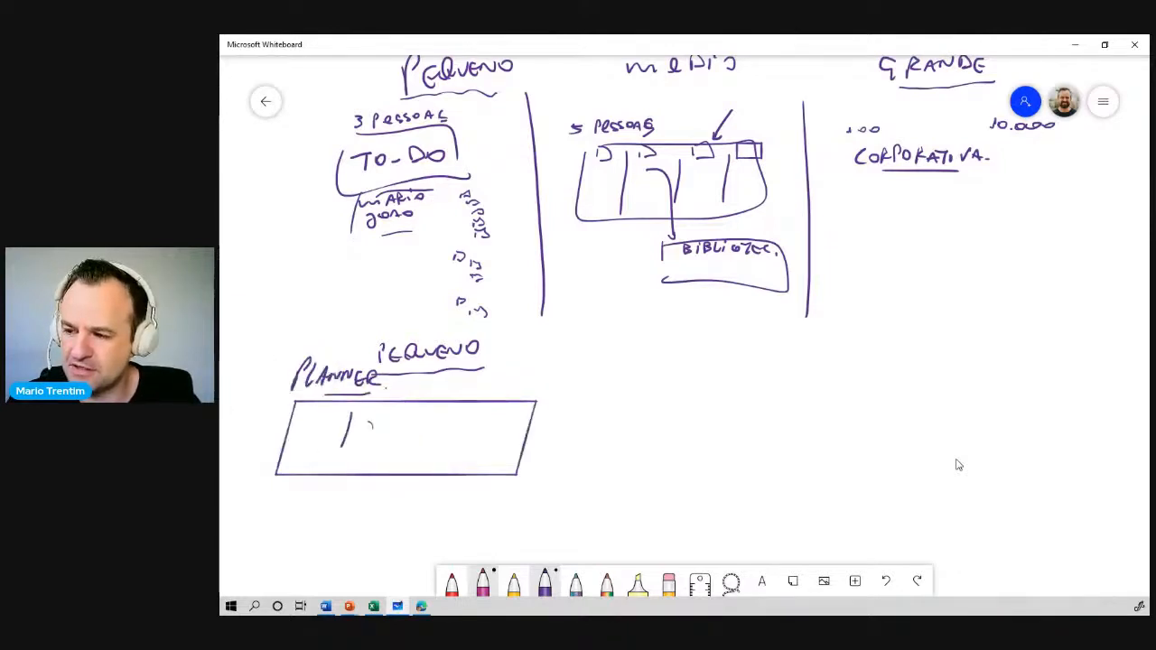
left_click_drag(456, 414, 454, 441)
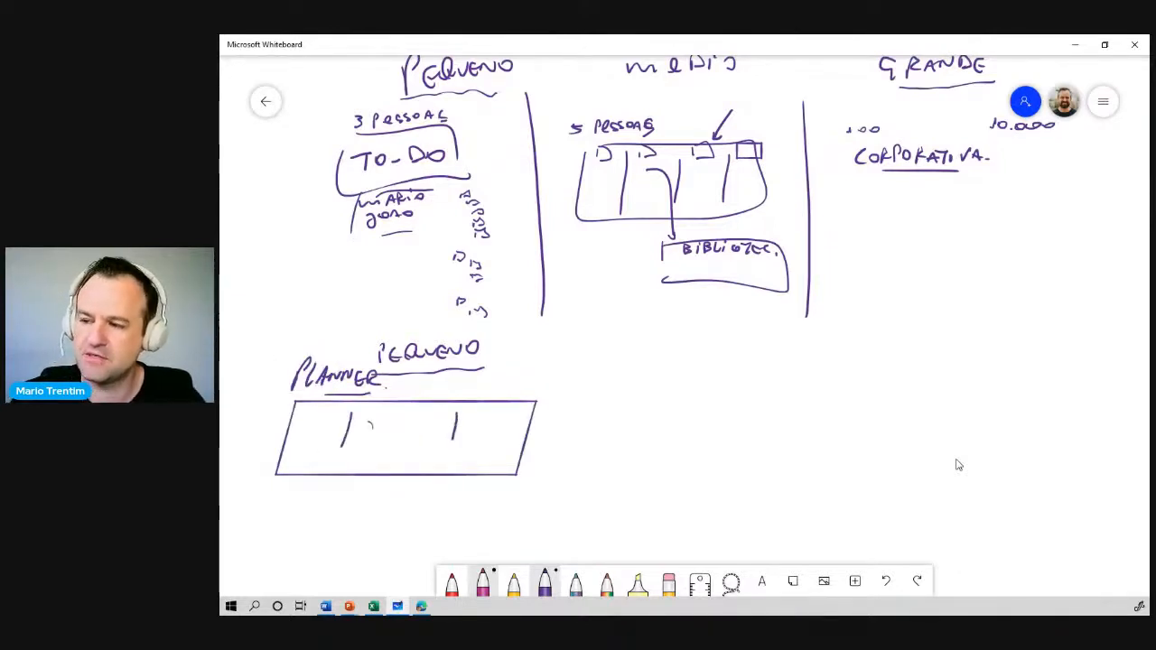
left_click_drag(294, 408, 312, 454)
mouse_move(292, 453)
left_mouse_down()
mouse_move(293, 469)
mouse_move(313, 470)
left_mouse_up()
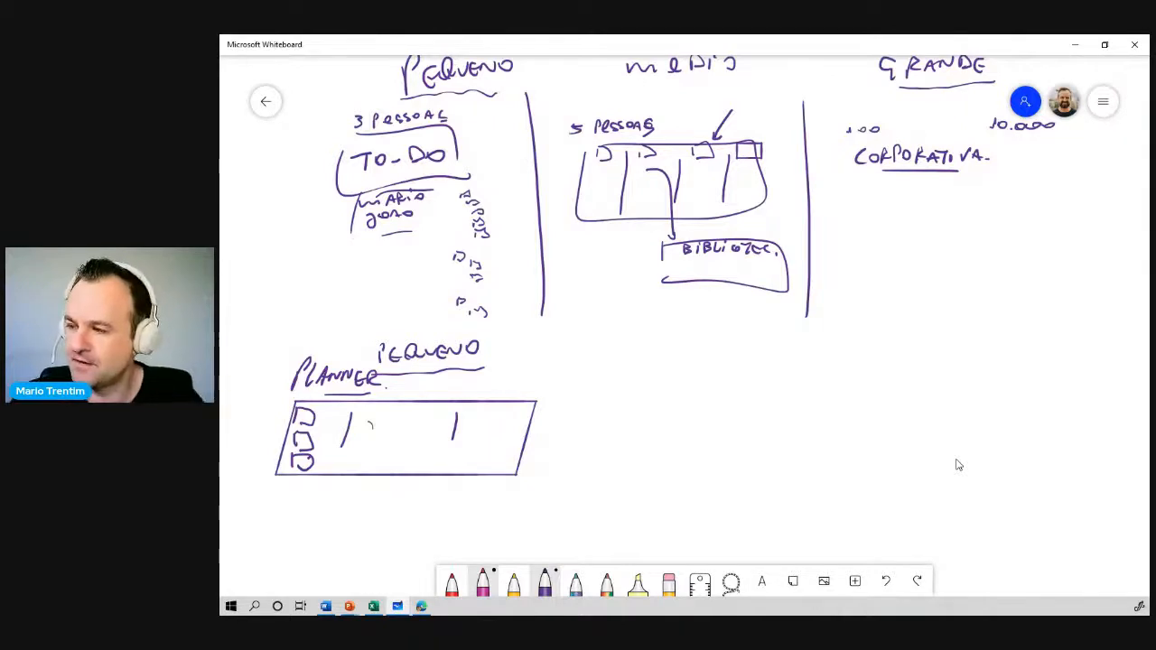
- Write a MEDIO heading beside the PLANNER sketch with ditto marks under it, and add a small arrow above the box
left_click_drag(598, 348, 657, 364)
left_click_drag(674, 355, 692, 356)
left_click_drag(596, 387, 574, 403)
left_click_drag(514, 366, 513, 381)
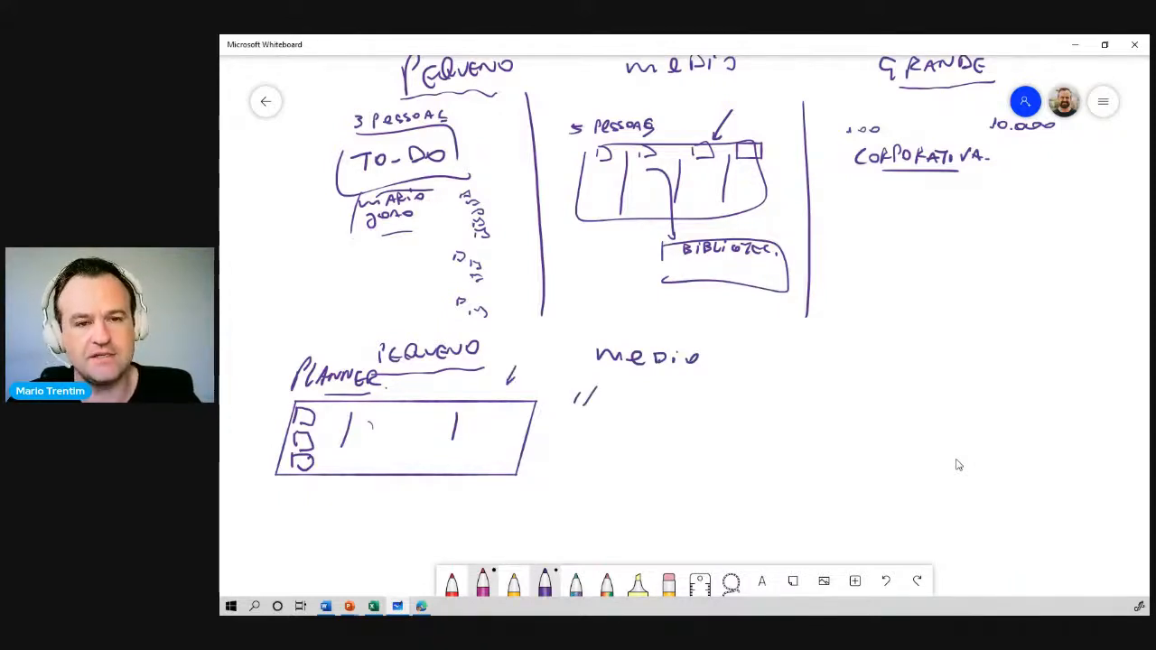
- Write the heading CRM in the free area below the GRANDE column and list SALES FORCE under it
mouse_move(884, 362)
left_mouse_down()
mouse_move(885, 383)
mouse_move(969, 376)
left_mouse_up()
left_click_drag(916, 403, 905, 421)
mouse_move(927, 421)
left_mouse_down()
mouse_move(1024, 422)
mouse_move(1035, 412)
left_mouse_up()
mouse_move(1046, 408)
left_mouse_down()
mouse_move(1045, 421)
mouse_move(1059, 422)
left_mouse_up()
mouse_move(1061, 403)
left_mouse_down()
mouse_move(1075, 421)
mouse_move(1105, 422)
left_mouse_up()
left_click_drag(1107, 403, 1121, 421)
- Add DYNAMICS to the CRM list, bracket both entries, and frame DYNAMICS with slash marks at its corner
mouse_move(918, 449)
left_mouse_down()
mouse_move(919, 468)
mouse_move(987, 450)
left_mouse_up()
mouse_move(992, 465)
left_mouse_down()
mouse_move(1003, 450)
mouse_move(1028, 452)
mouse_move(1028, 468)
left_mouse_up()
mouse_move(1054, 455)
left_mouse_down()
mouse_move(1053, 470)
mouse_move(1068, 459)
mouse_move(1087, 470)
left_mouse_up()
left_click_drag(1107, 447, 1093, 470)
left_click_drag(878, 387, 881, 490)
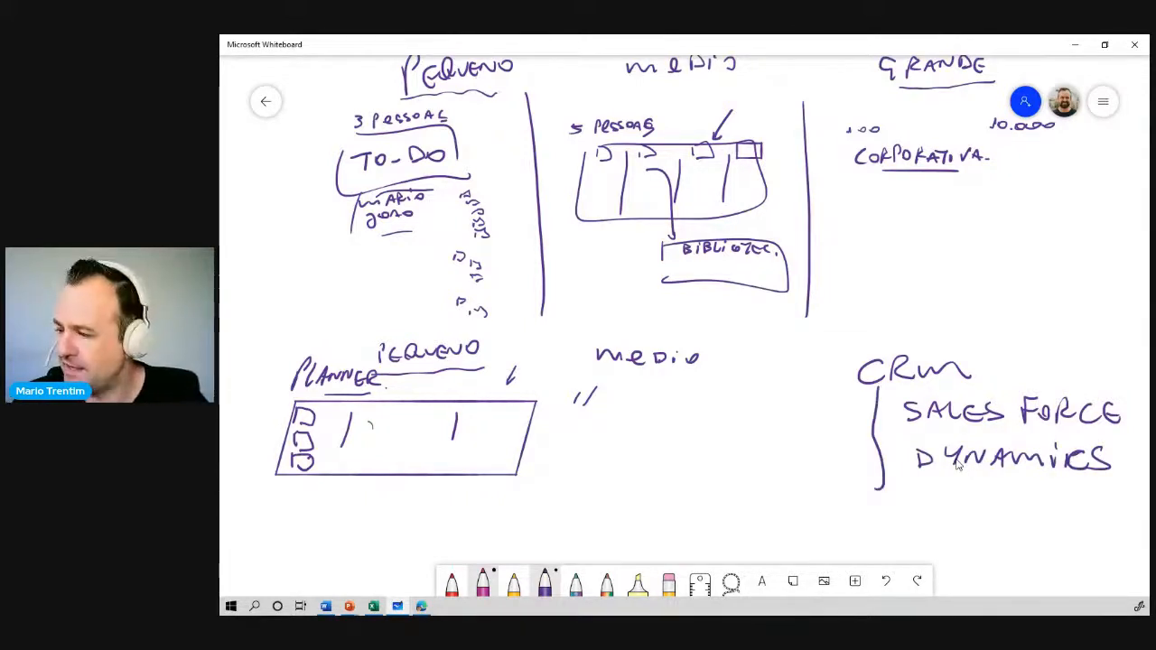
mouse_move(905, 435)
left_mouse_down()
mouse_move(1134, 528)
mouse_move(1120, 421)
mouse_move(1140, 531)
left_mouse_up()
mouse_move(1142, 506)
left_mouse_down()
mouse_move(1080, 546)
mouse_move(1066, 542)
left_mouse_up()
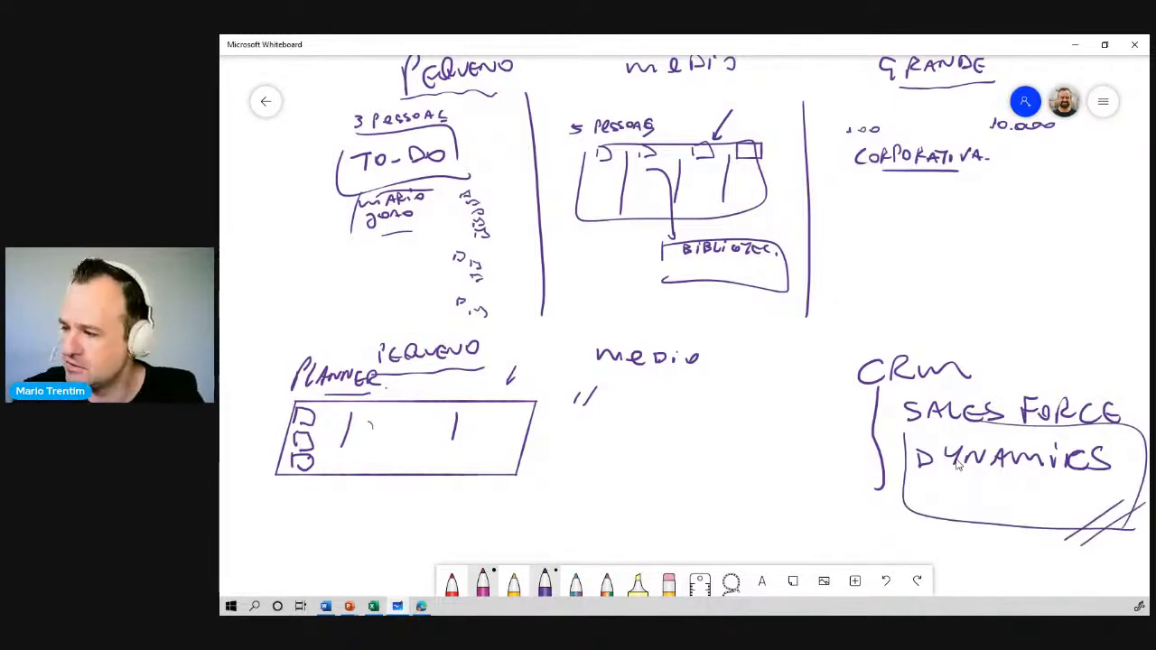
- Draw question marks above the CRM list, beside the lower MEDIO heading, beside the TO-DO notes and below CORPORATIVA
left_click_drag(1021, 318, 1035, 352)
left_click(1041, 366)
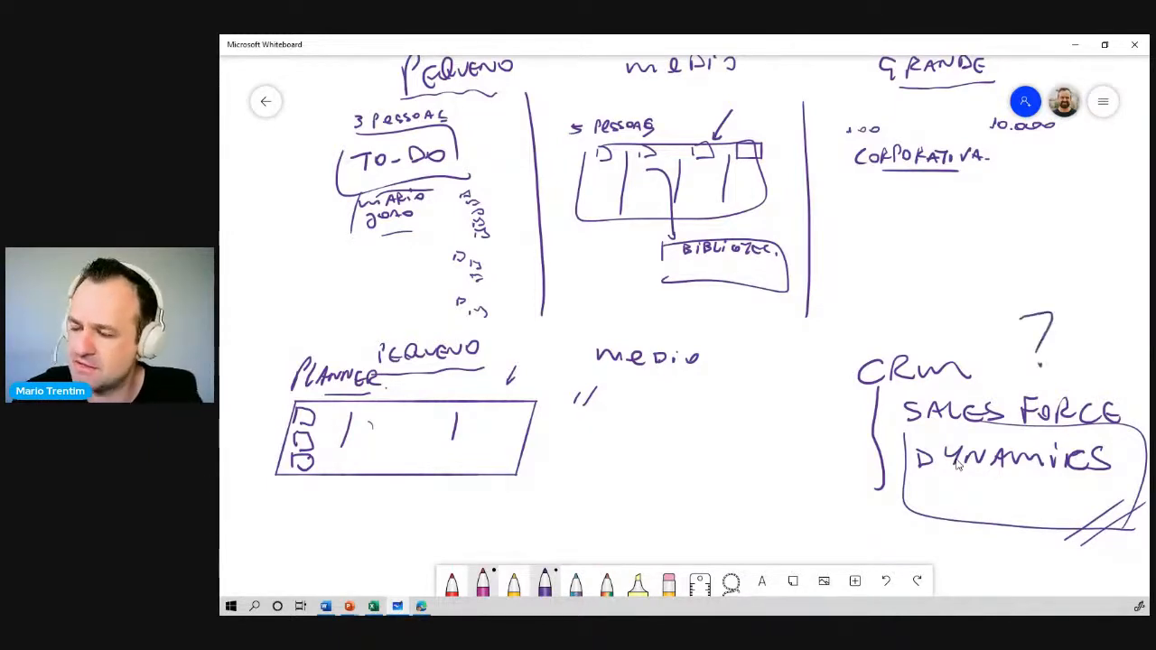
left_click_drag(543, 356, 567, 392)
left_click(564, 432)
left_click_drag(321, 206, 334, 254)
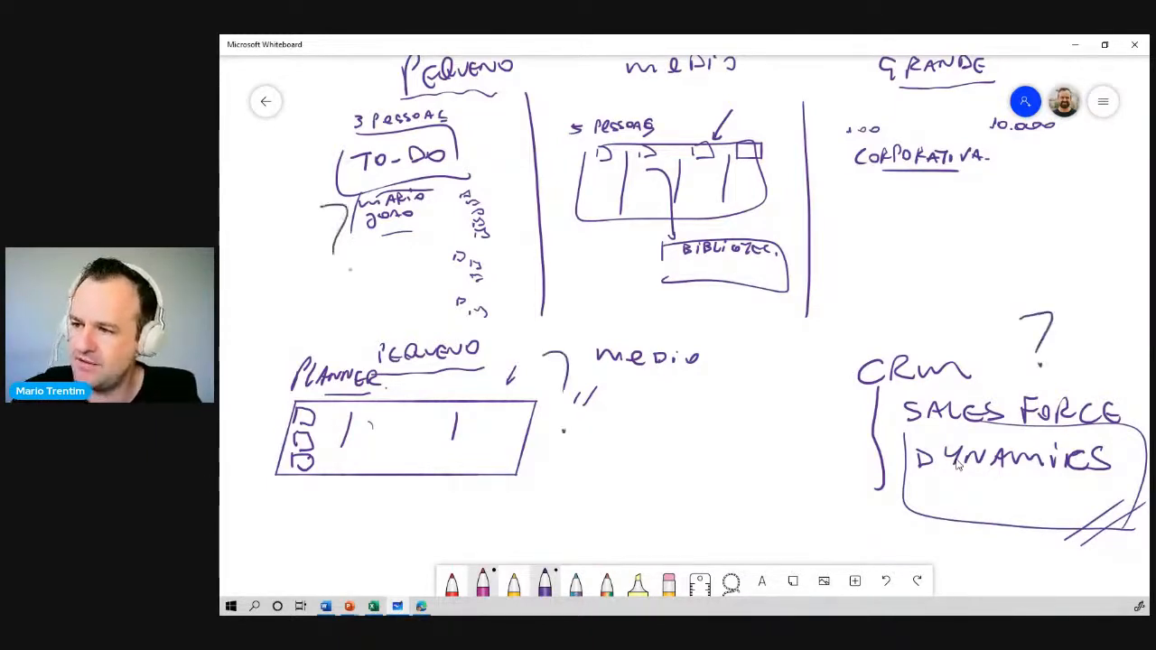
left_click(349, 274)
left_click_drag(825, 183, 856, 215)
left_click(845, 248)
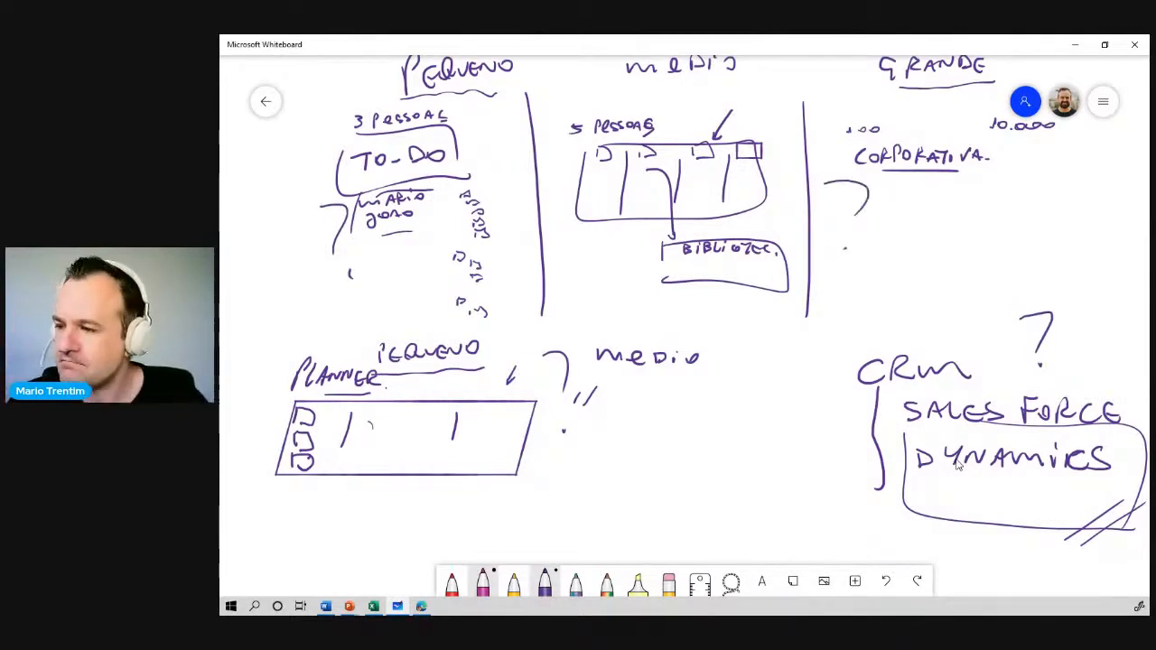
- Switch back to Planner and rename the Help Desk plan's "Tarefas pendentes" bucket to CHAMADOS
left_click(265, 101)
left_click(1075, 45)
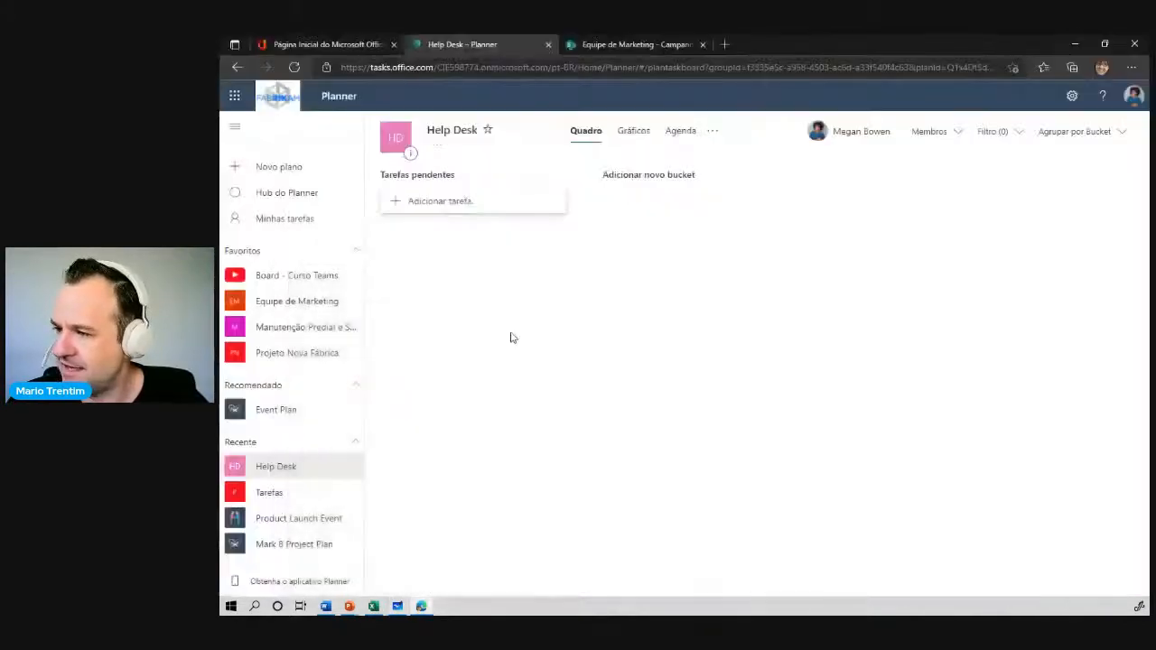
double_click(438, 175)
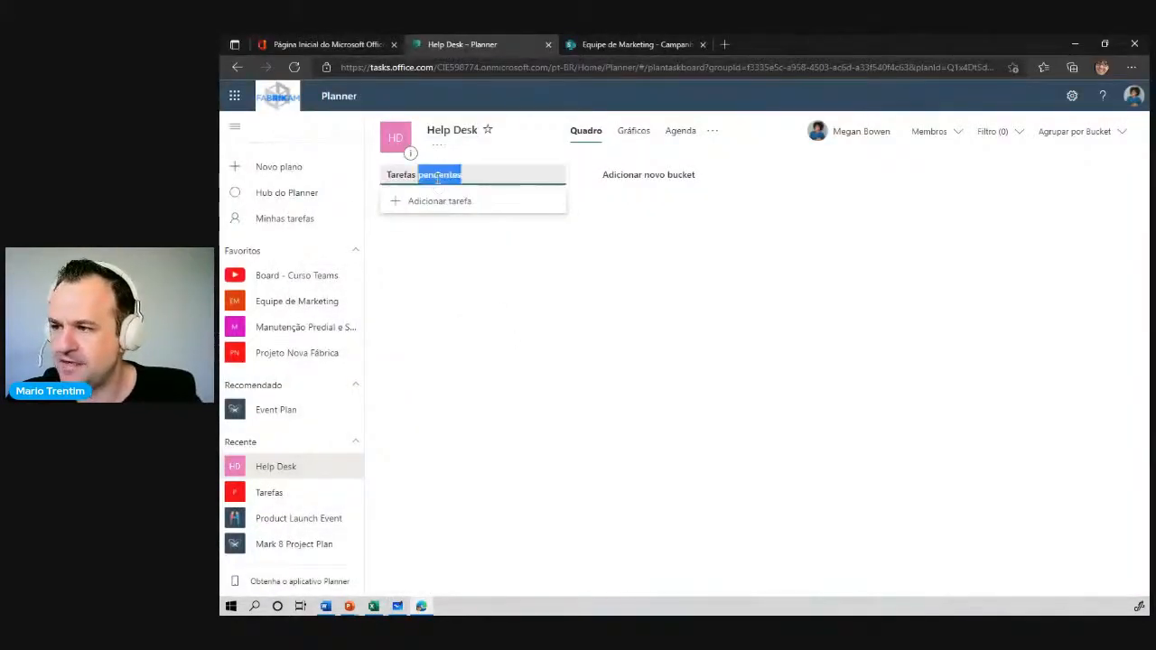
triple_click(465, 180)
type("CHAMADOS")
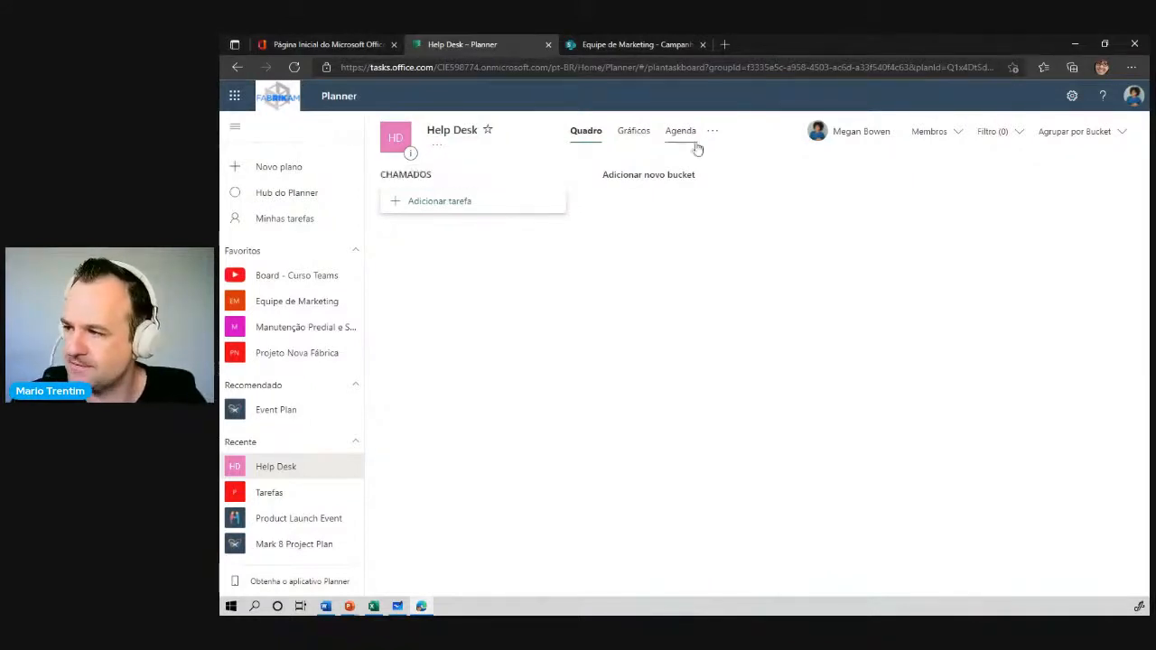
- Add the buckets PRIORIZAÇÃO and EM ANDAMENTO to the Help Desk plan after CHAMADOS
left_click(641, 177)
type("em")
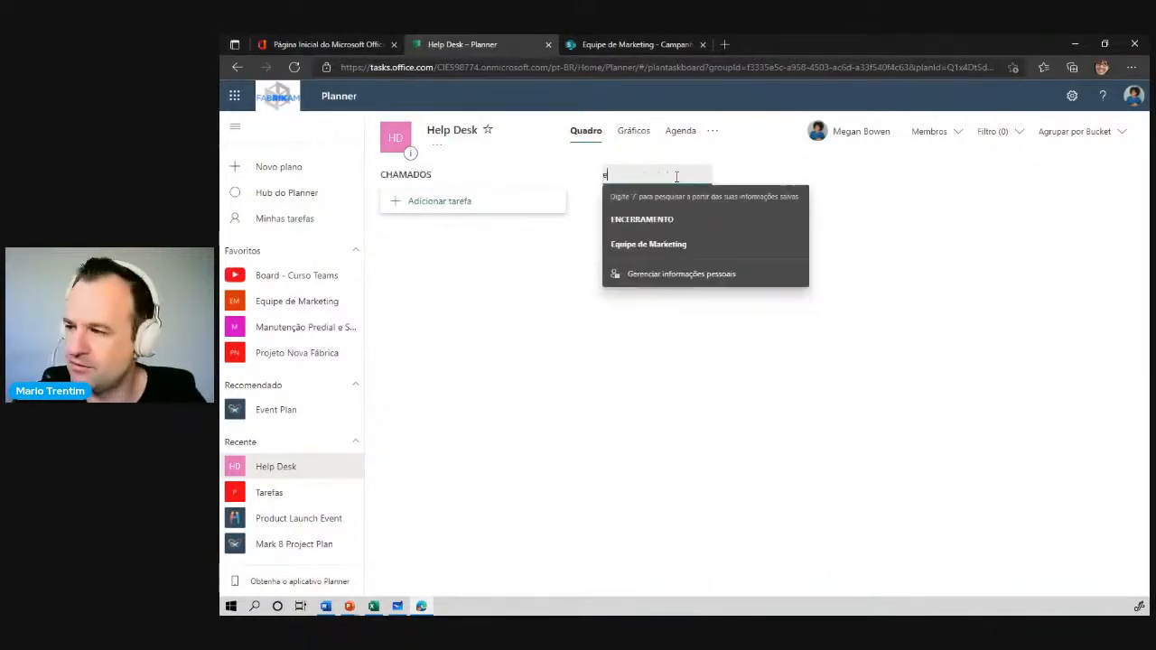
key("BackSpace")
key("BackSpace")
type("PRIORIZAÇÃO")
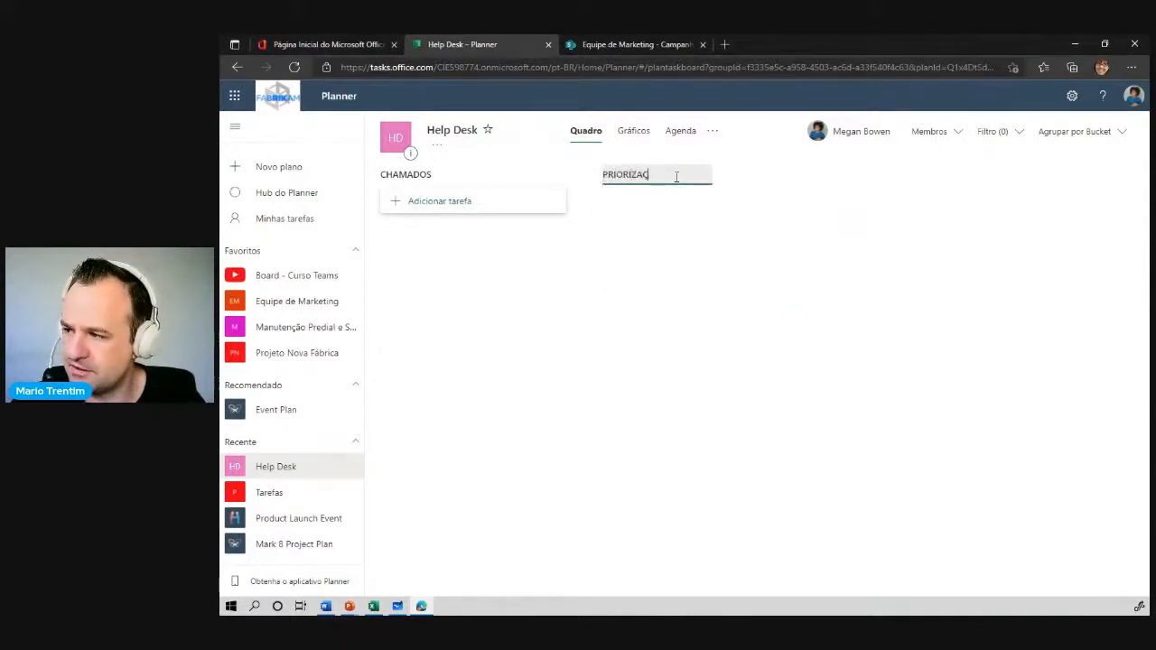
key("Return")
left_click(871, 176)
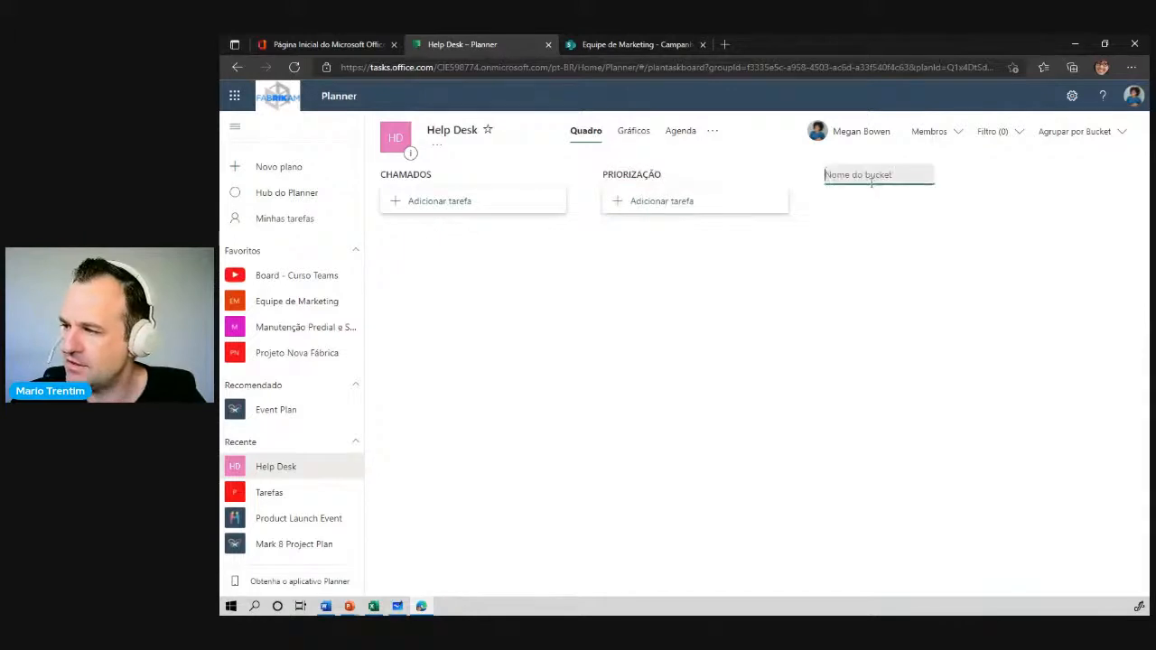
type("EM ANDAMENTO")
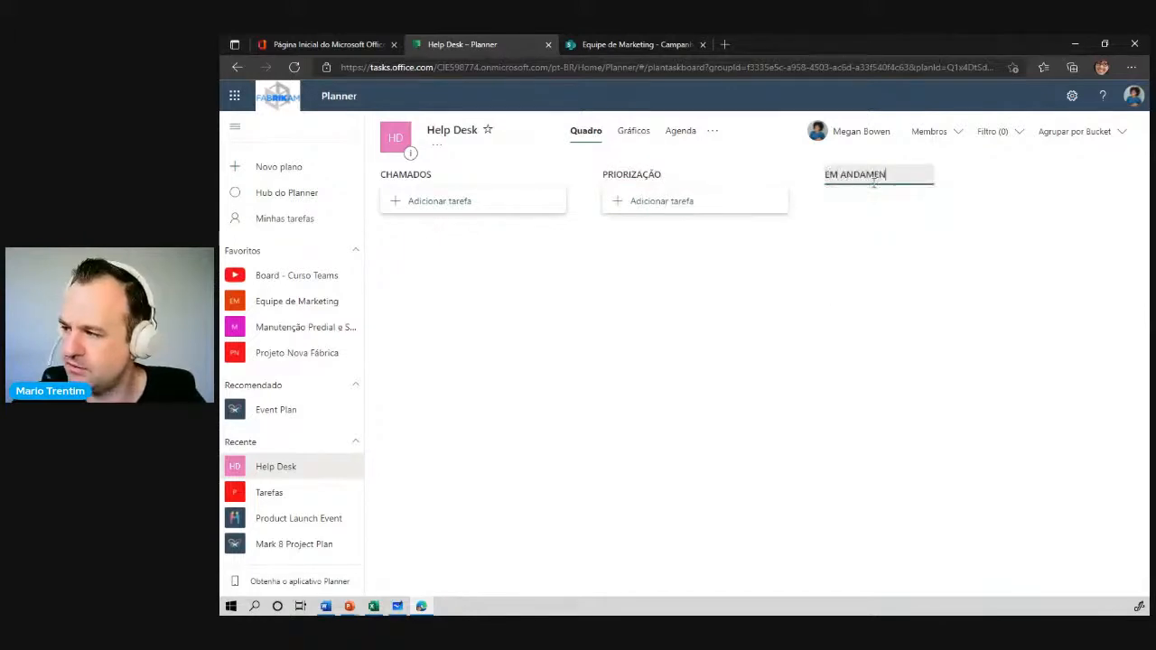
key("Return")
- Add the buckets BLOQUEADOS and CONCLUIDOS after EM ANDAMENTO in the Help Desk plan
left_click(1081, 175)
type("B")
type("LOQU")
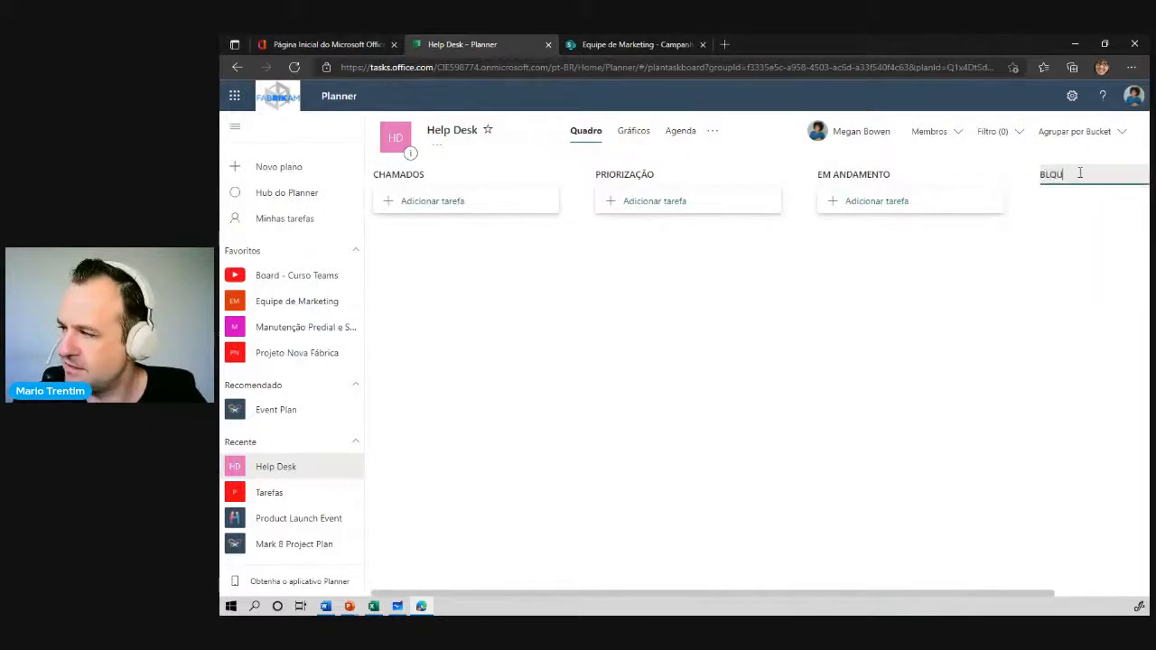
type("EADOS")
key("Return")
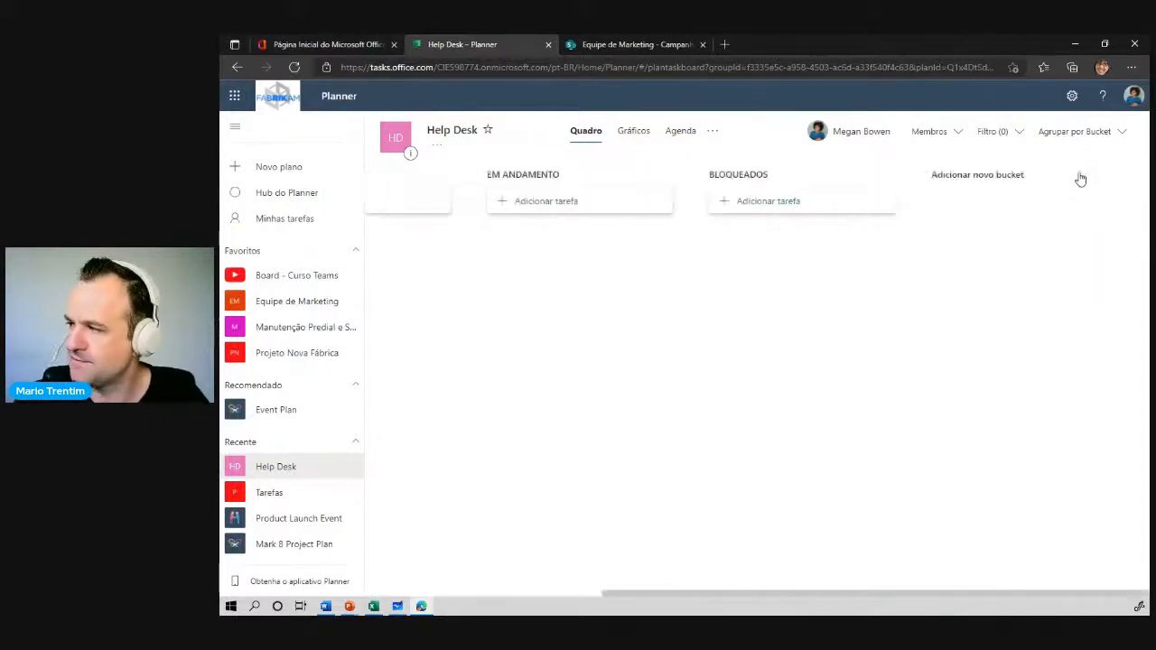
left_click(980, 172)
type("CONCLUIDOS")
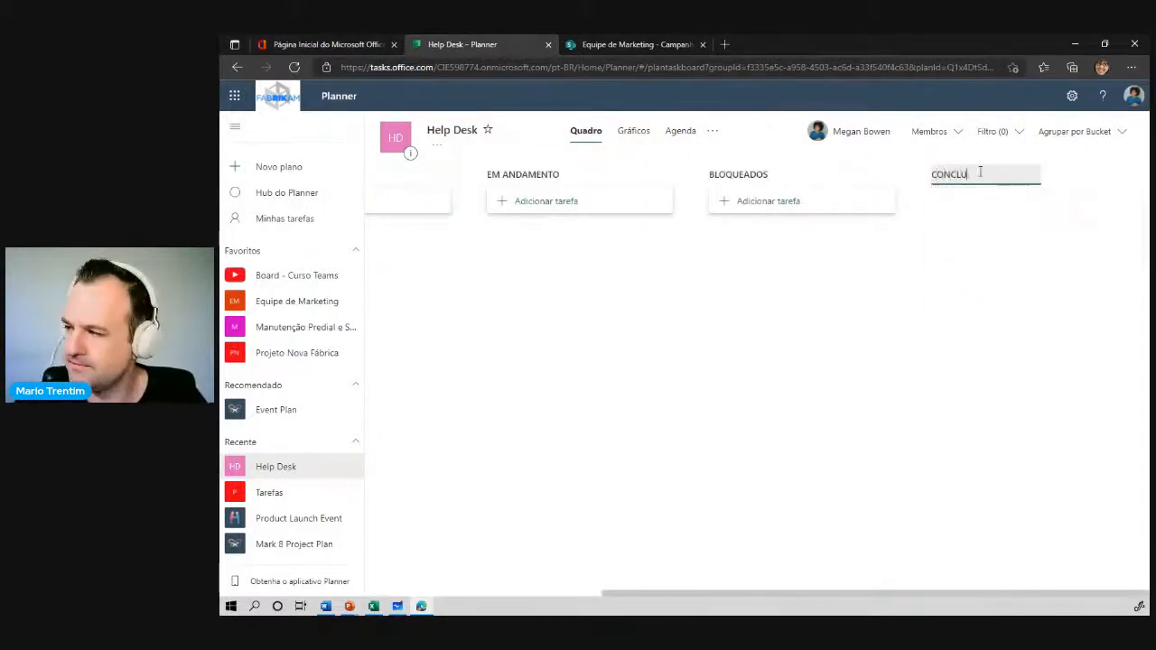
key("Return")
left_click_drag(766, 592, 427, 597)
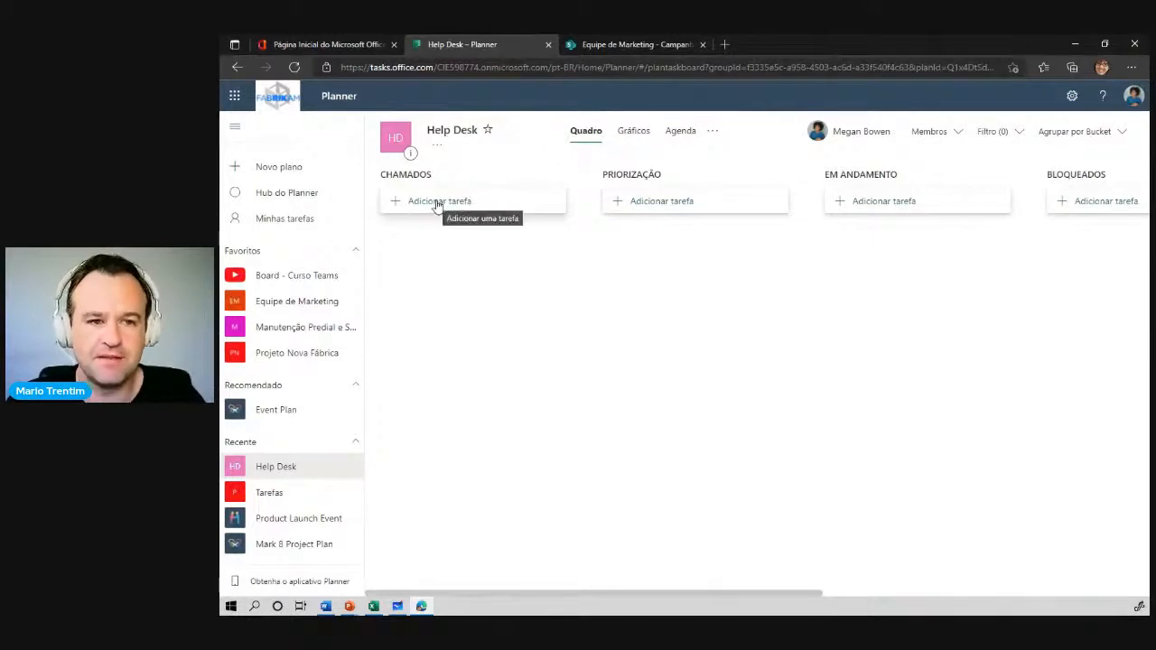
- Open the Help Desk plan's group conversation in Outlook and mark the group as a favourite
left_click(712, 132)
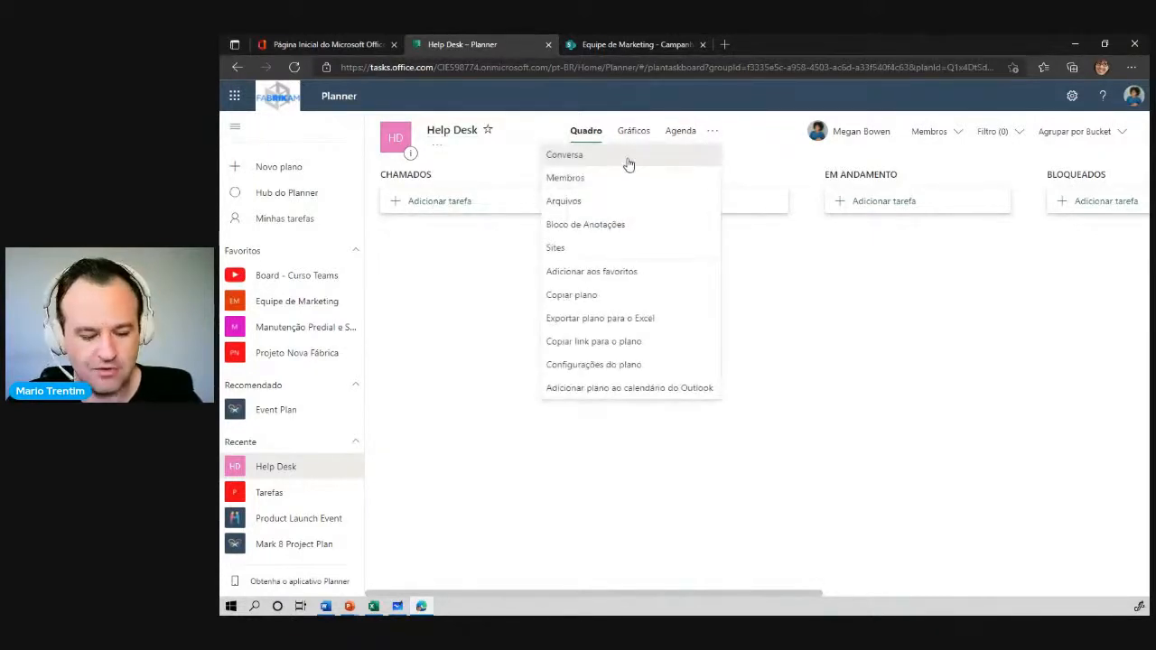
left_click(629, 161)
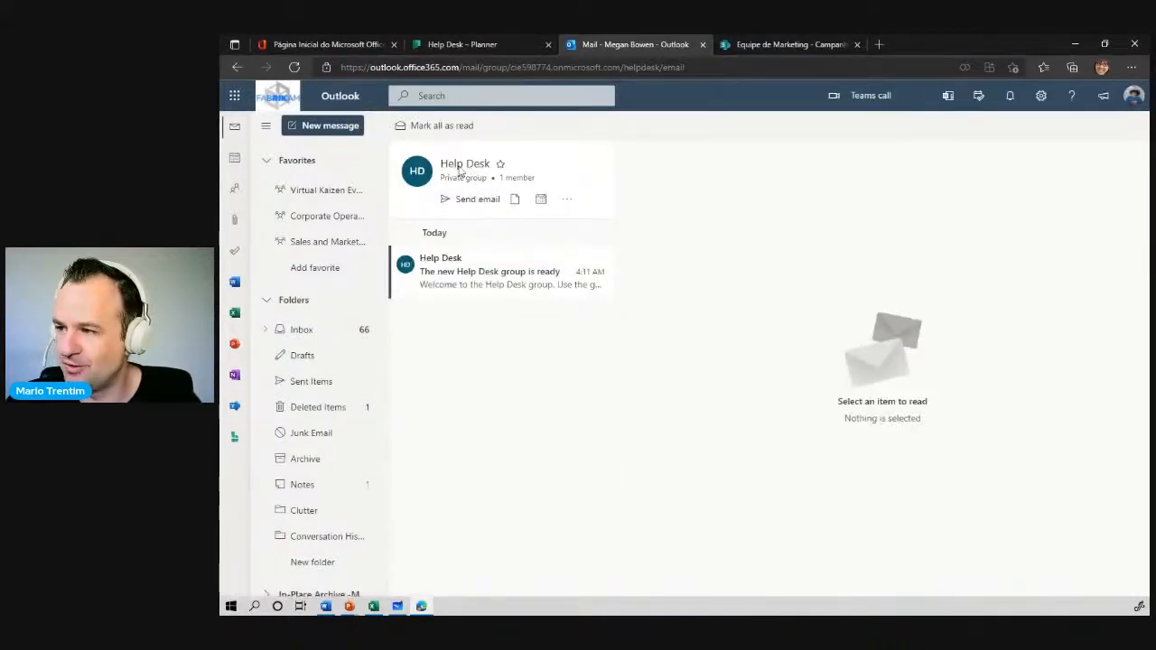
left_click(566, 200)
left_click(440, 170)
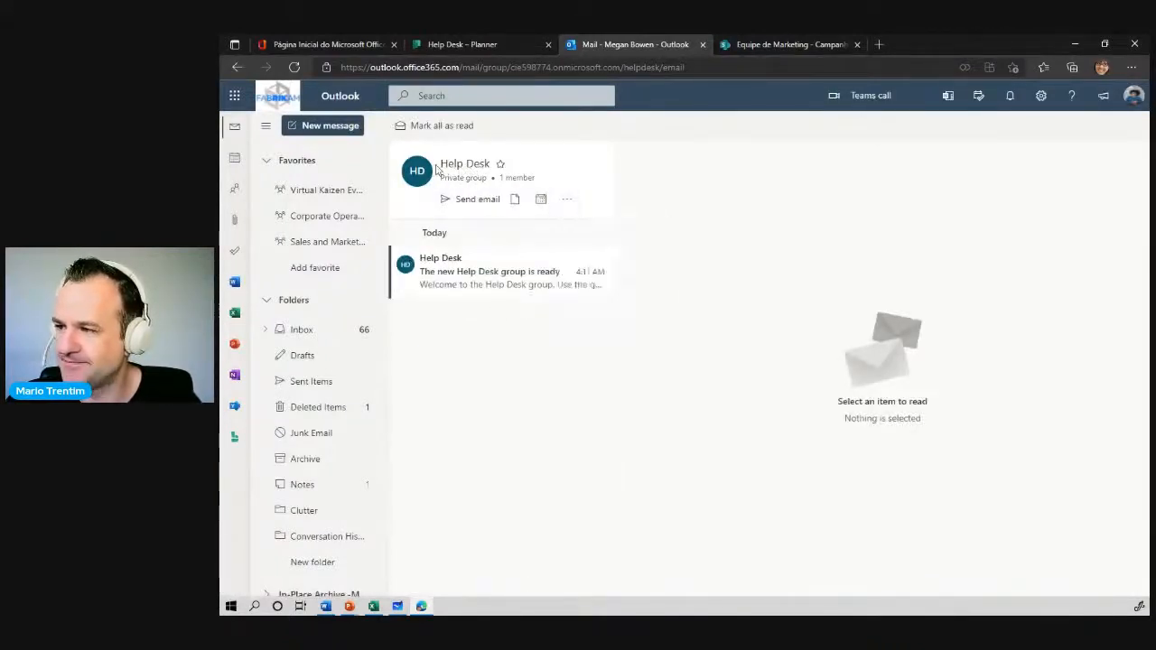
left_click(499, 164)
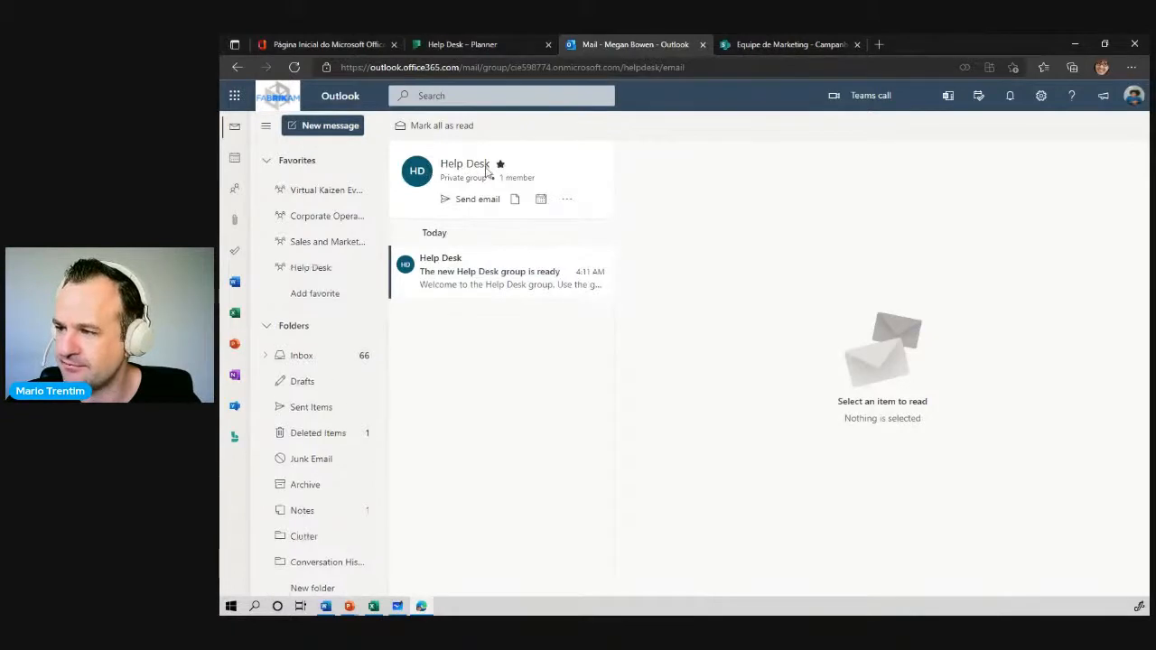
- Open the group's welcome message and examine the Help Desk group's details, highlighting its e-mail address
left_click(454, 261)
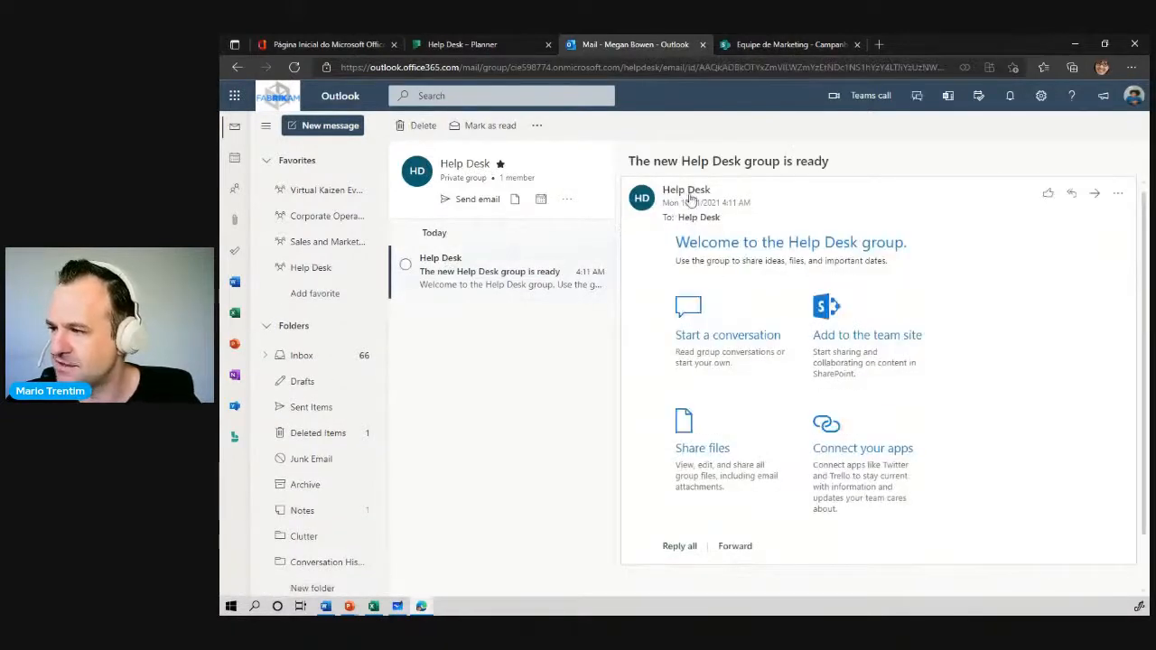
left_click(688, 193)
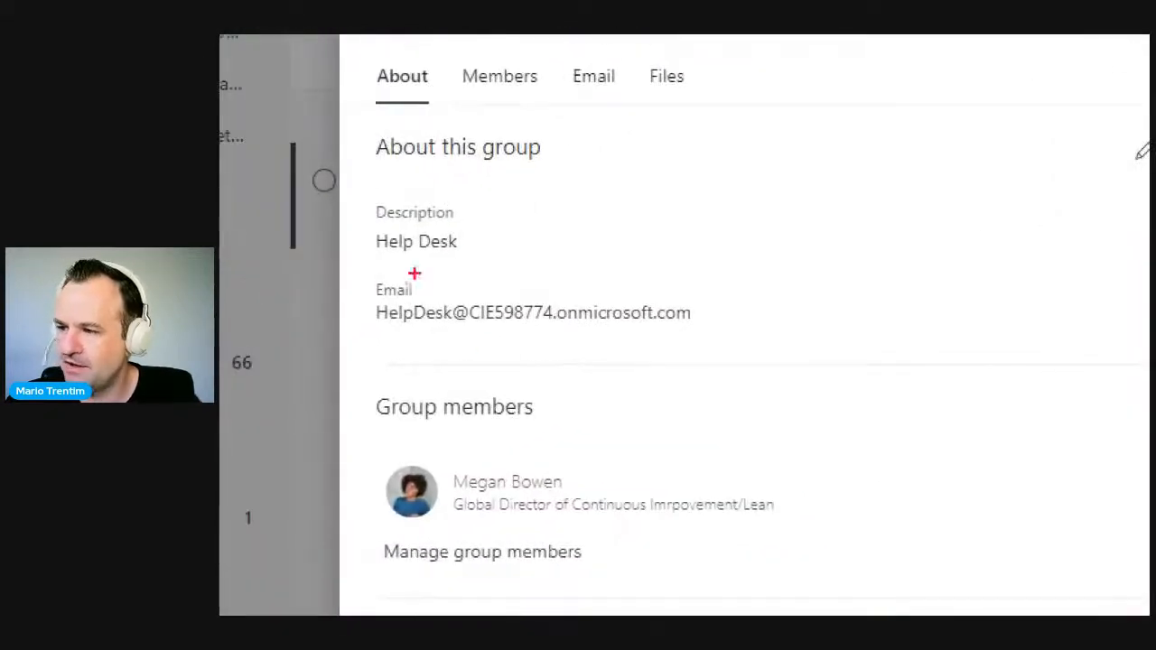
left_click_drag(448, 309, 410, 345)
mouse_move(332, 341)
left_mouse_down()
mouse_move(454, 306)
mouse_move(423, 291)
left_mouse_up()
left_click_drag(526, 339, 1028, 333)
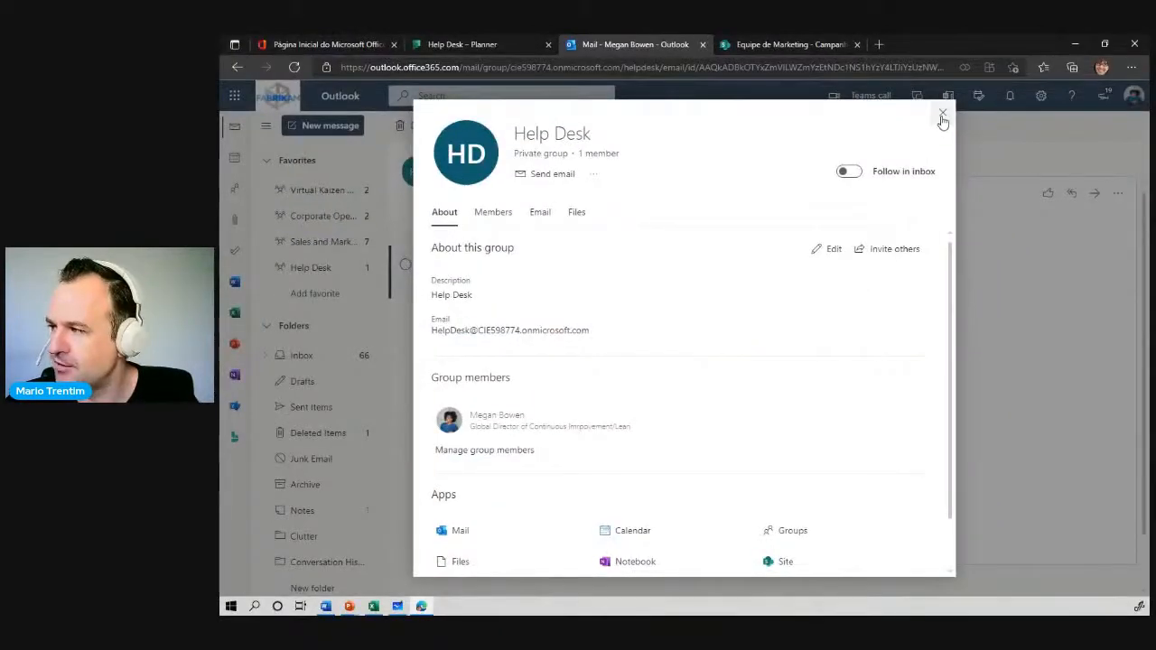
left_click(942, 117)
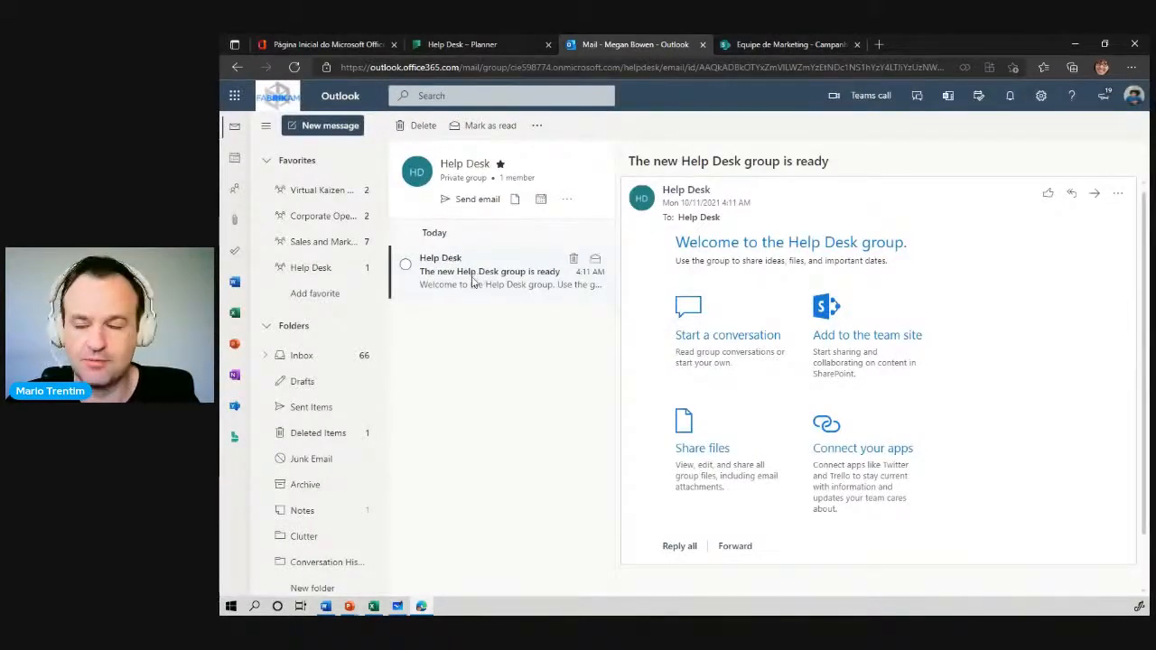
left_click(704, 192)
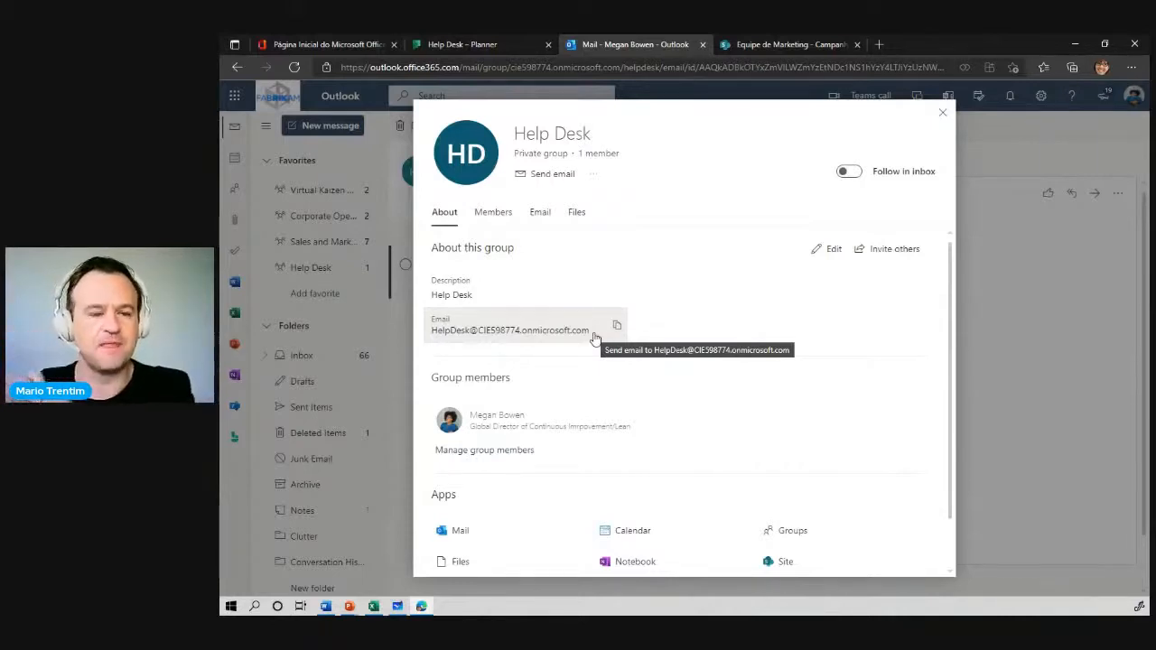
- Switch back to the Help Desk plan in Planner and add the task "Trocar notebook" to the CHAMADOS bucket
left_click(462, 44)
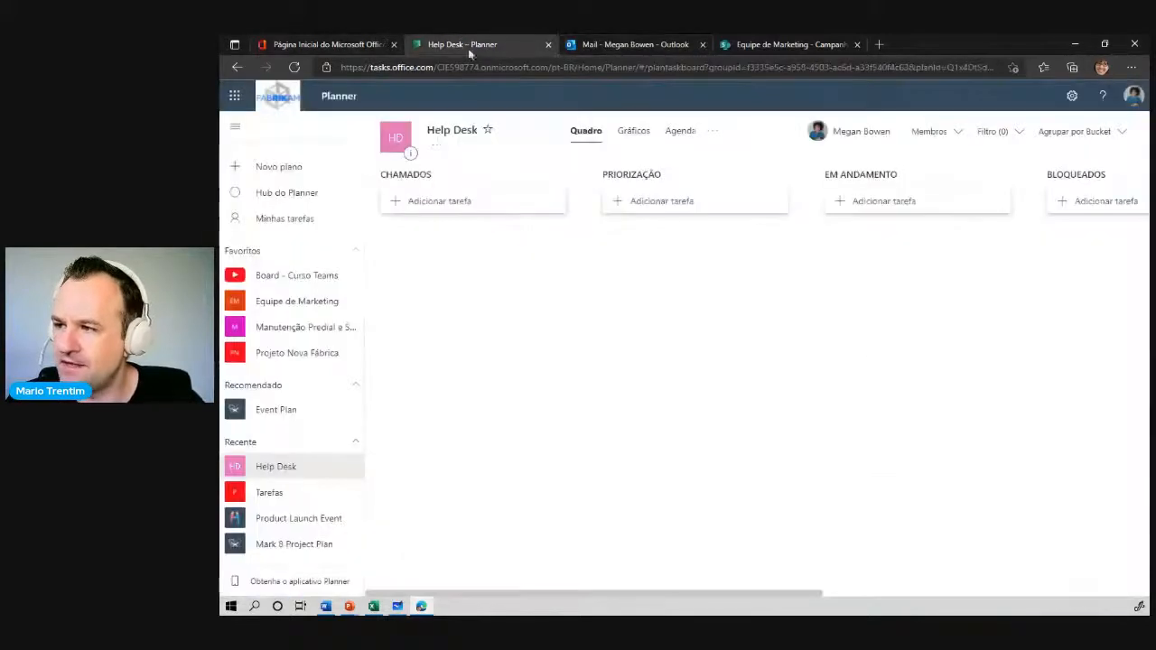
left_click(461, 201)
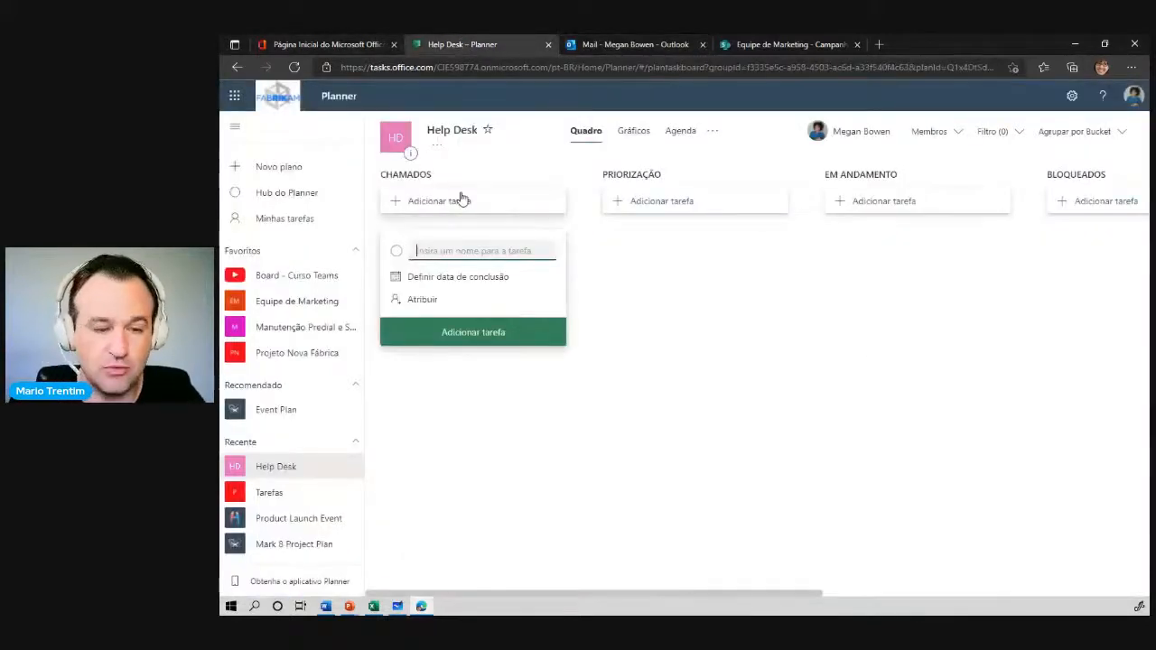
type("tROC")
key("BackSpace")
type("Trocar")
key("BackSpace")
key("BackSpace")
type("otebook")
key("Return")
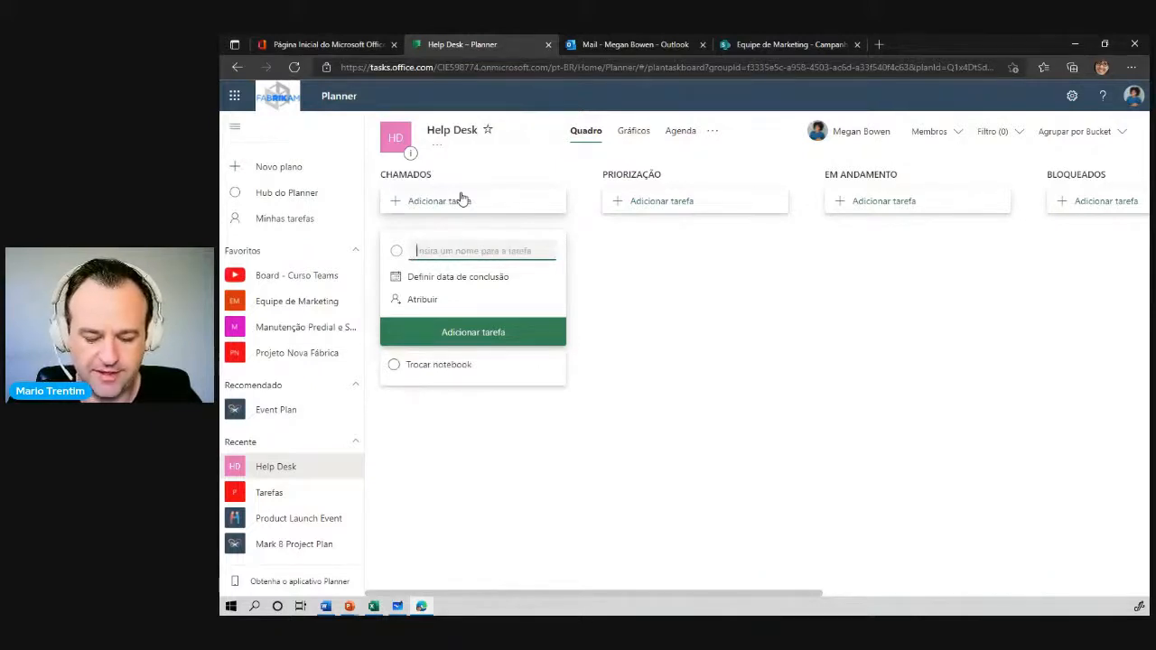
- Add the tasks "Quebrou tela", "Nova licença" and "Acesso VPN" to the CHAMADOS bucket
type("O")
type("uebrou tela")
key("Return")
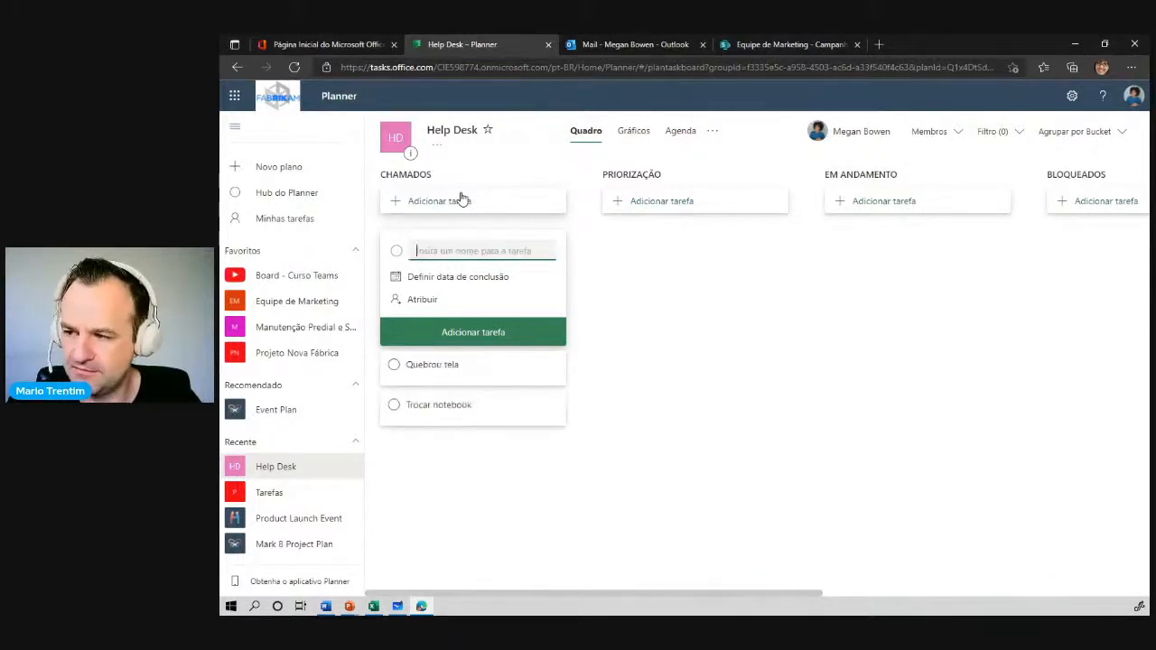
type("Nova licença")
key("Return")
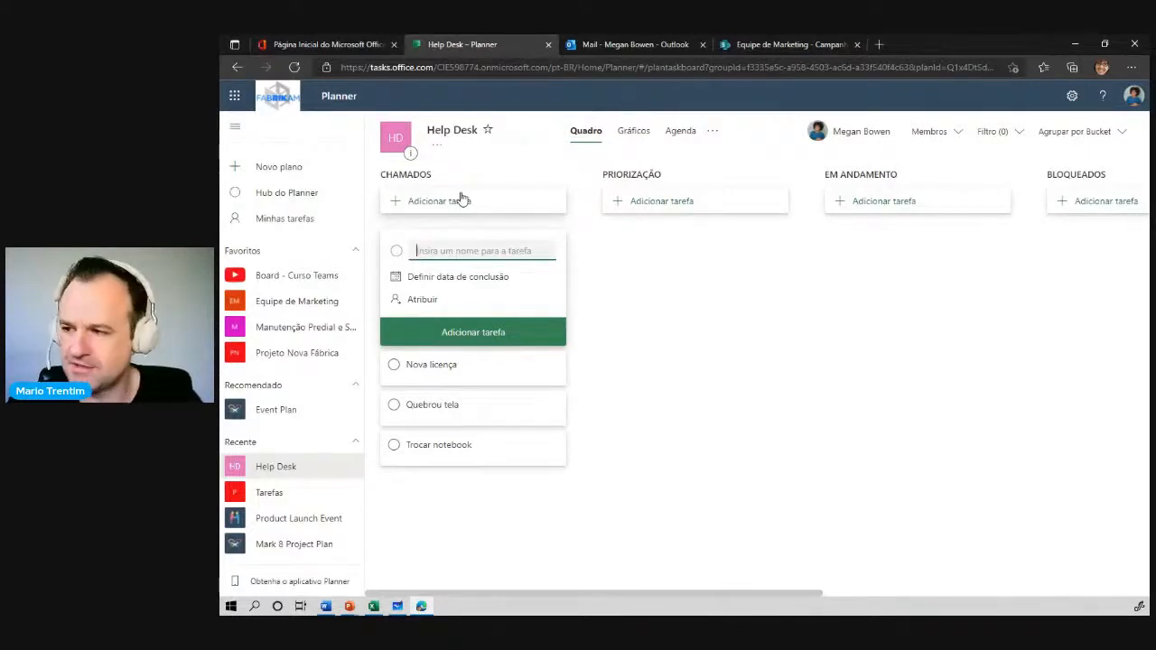
type("Acesso VPN")
key("Return")
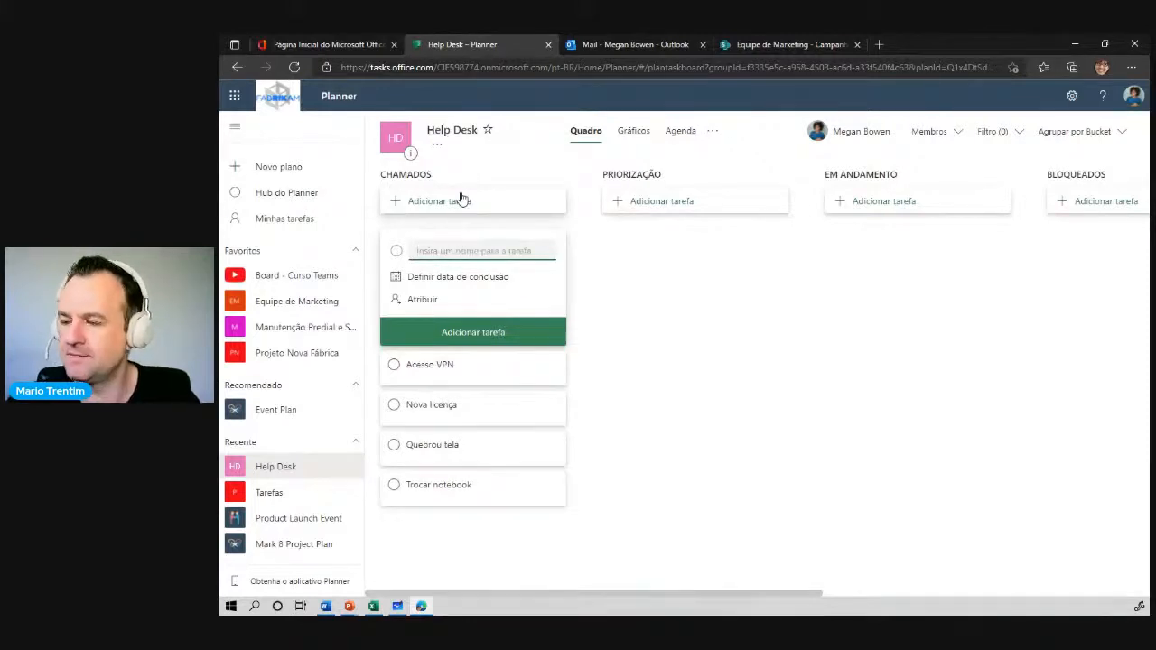
left_click(766, 400)
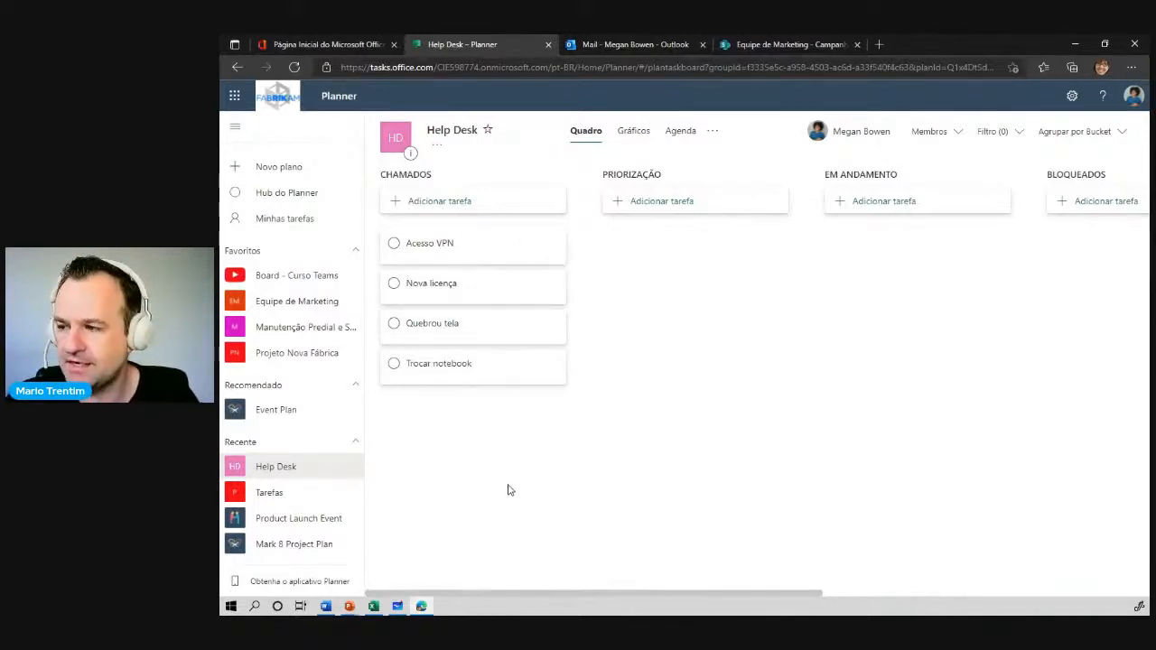
- Add three colleagues as members of the Help Desk plan by searching for their names
left_click(930, 131)
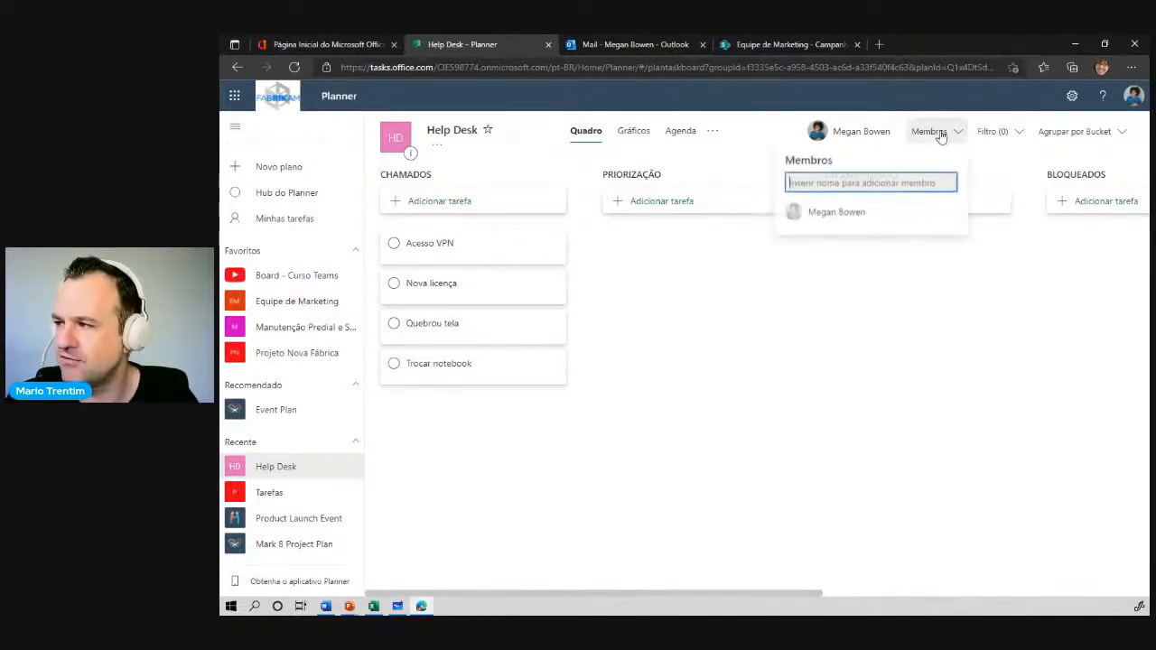
type("pat")
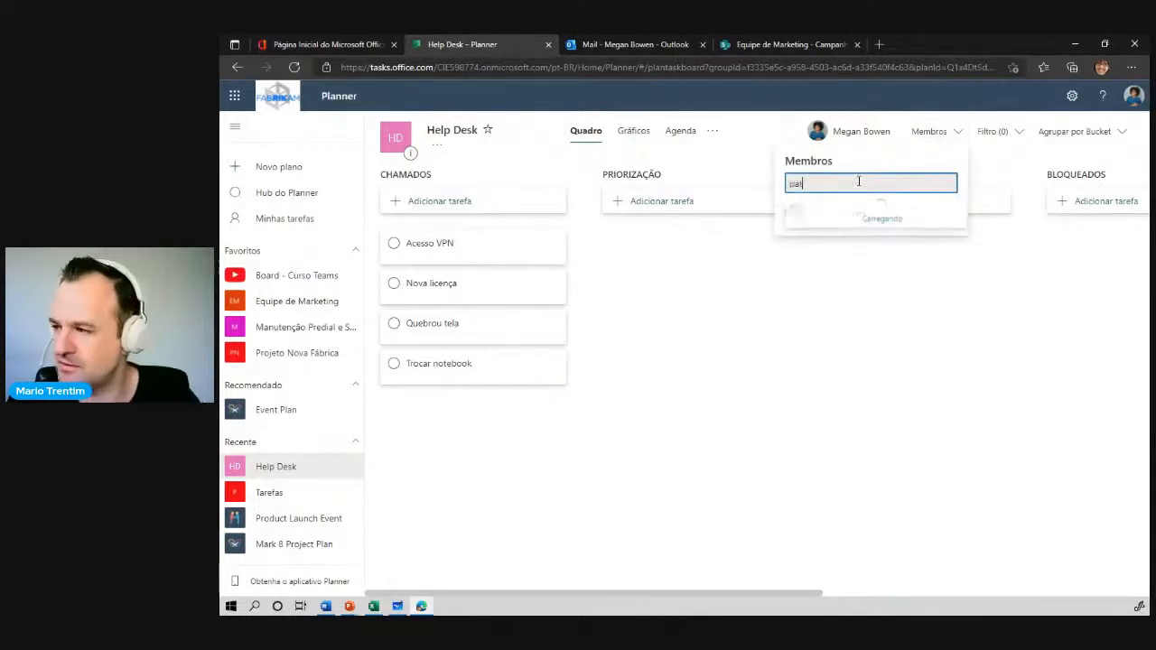
key("Return")
type("nest")
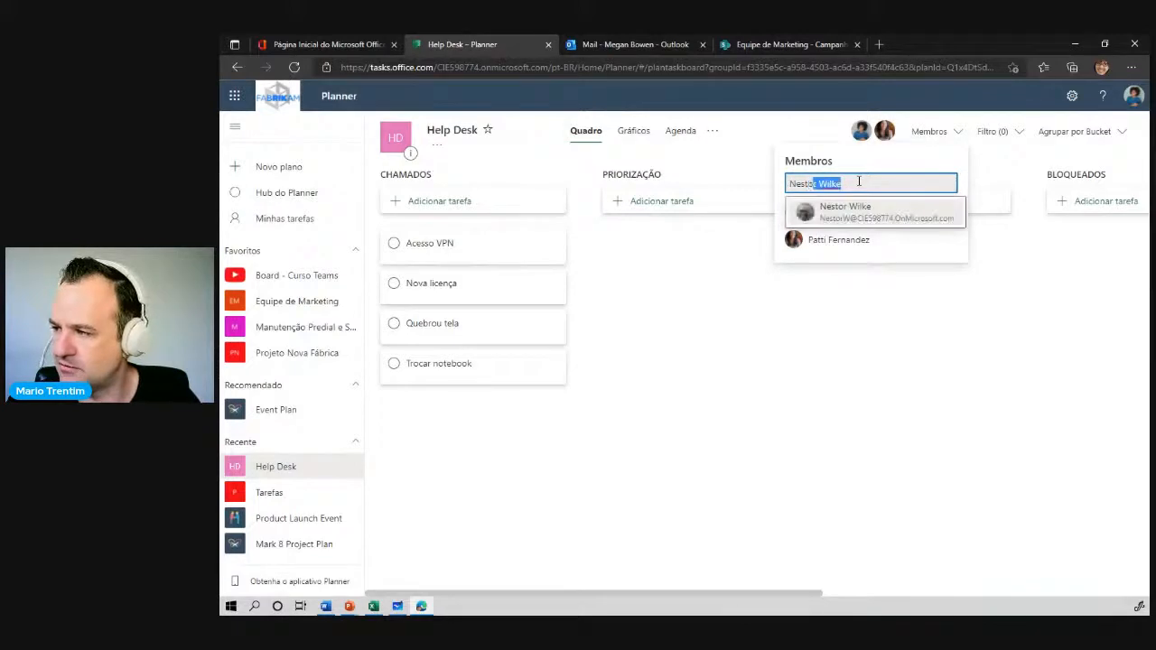
type("o")
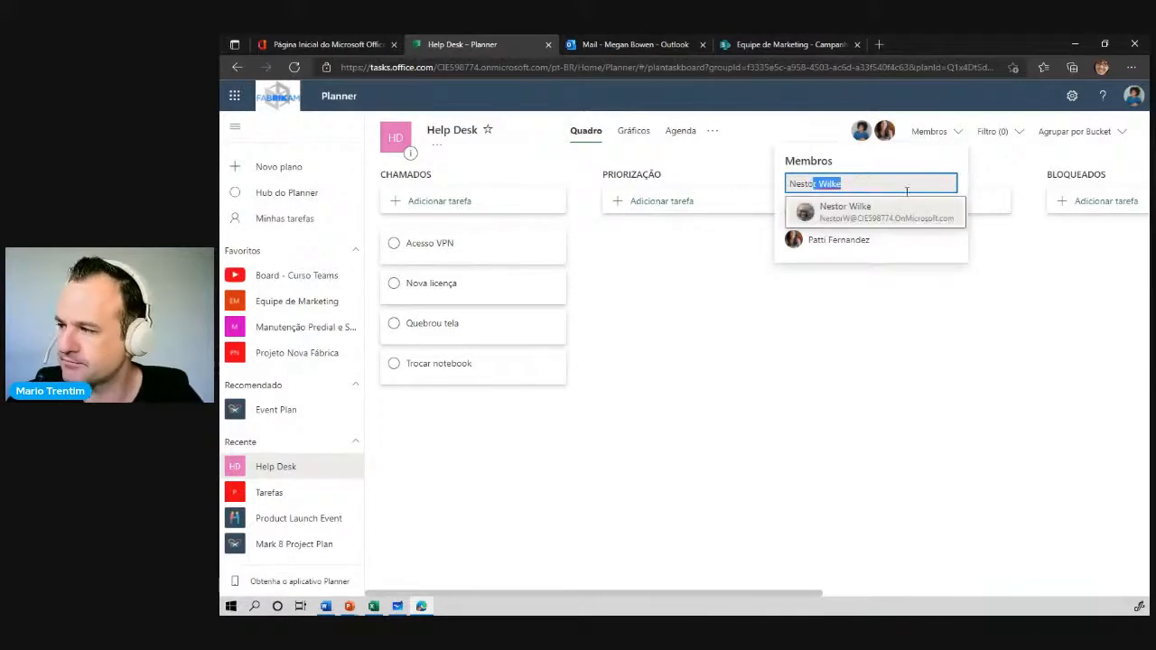
key("Return")
type("ale")
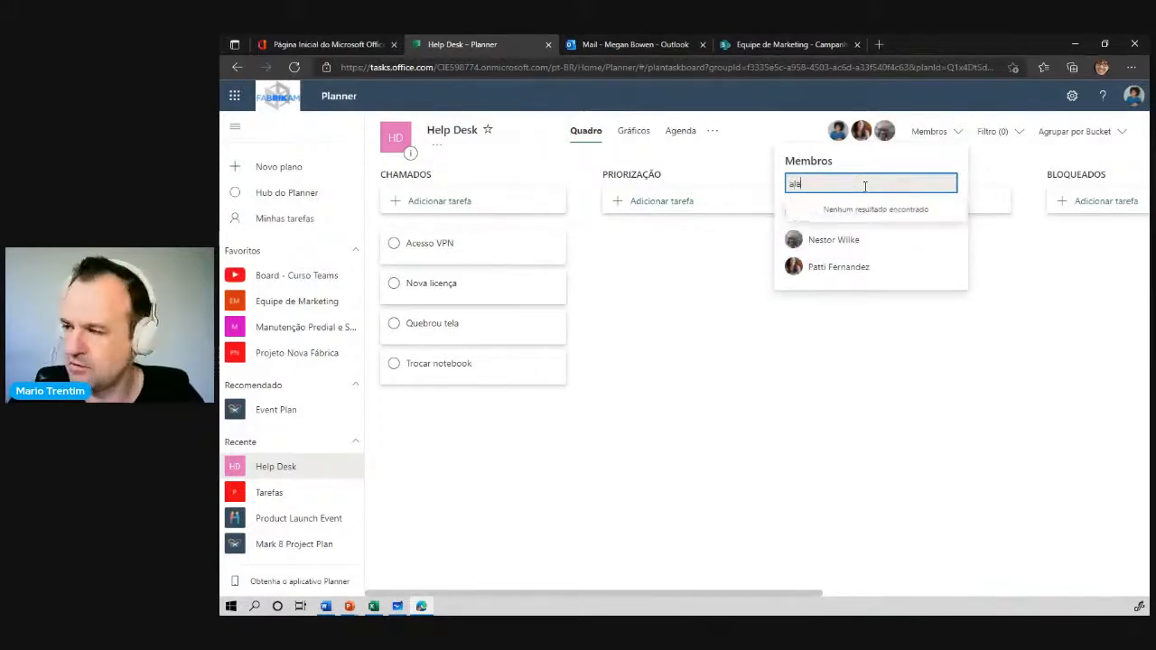
key("Return")
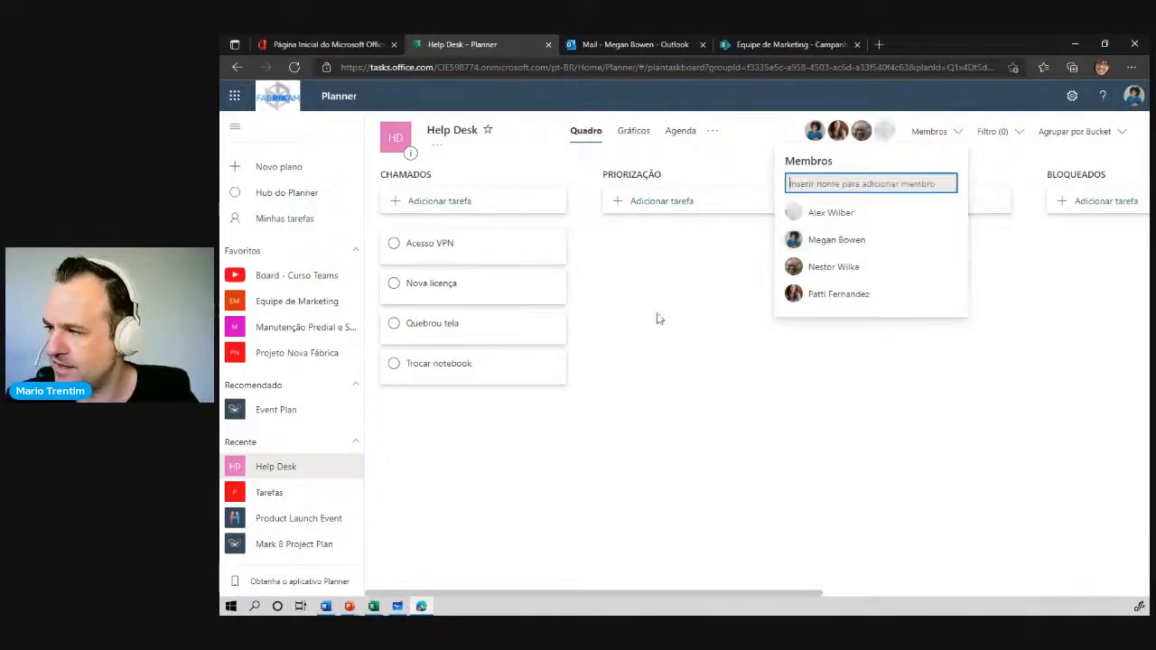
left_click(762, 281)
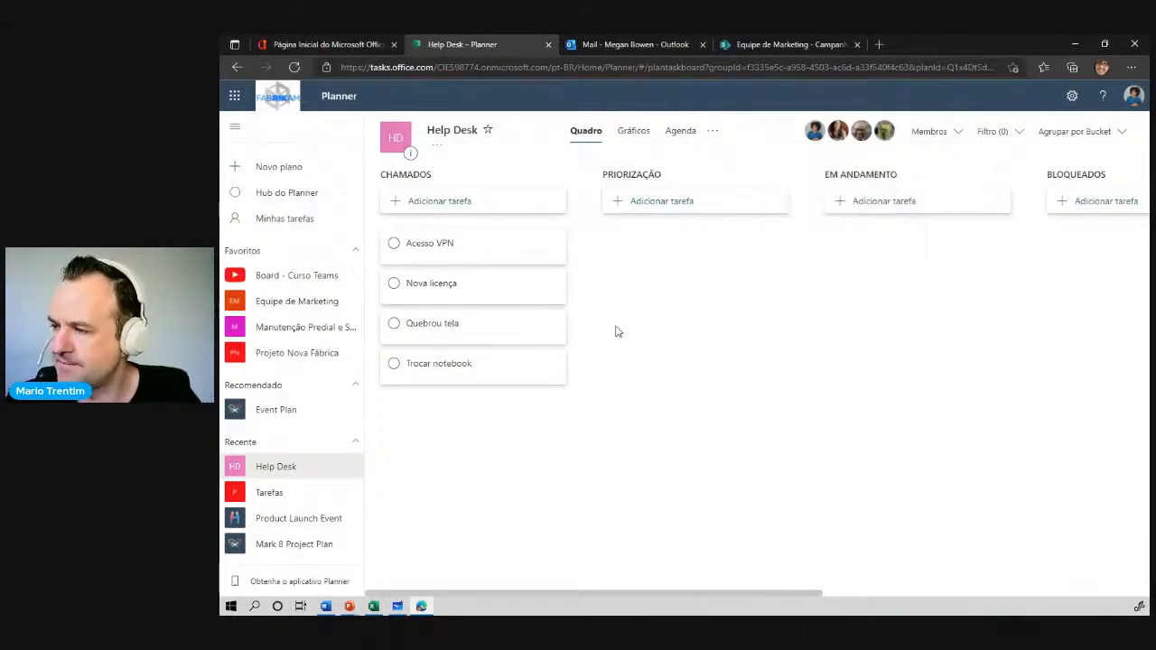
- Open the "Acesso VPN" task and examine its available priority levels, highlighting them on screen
left_click(509, 244)
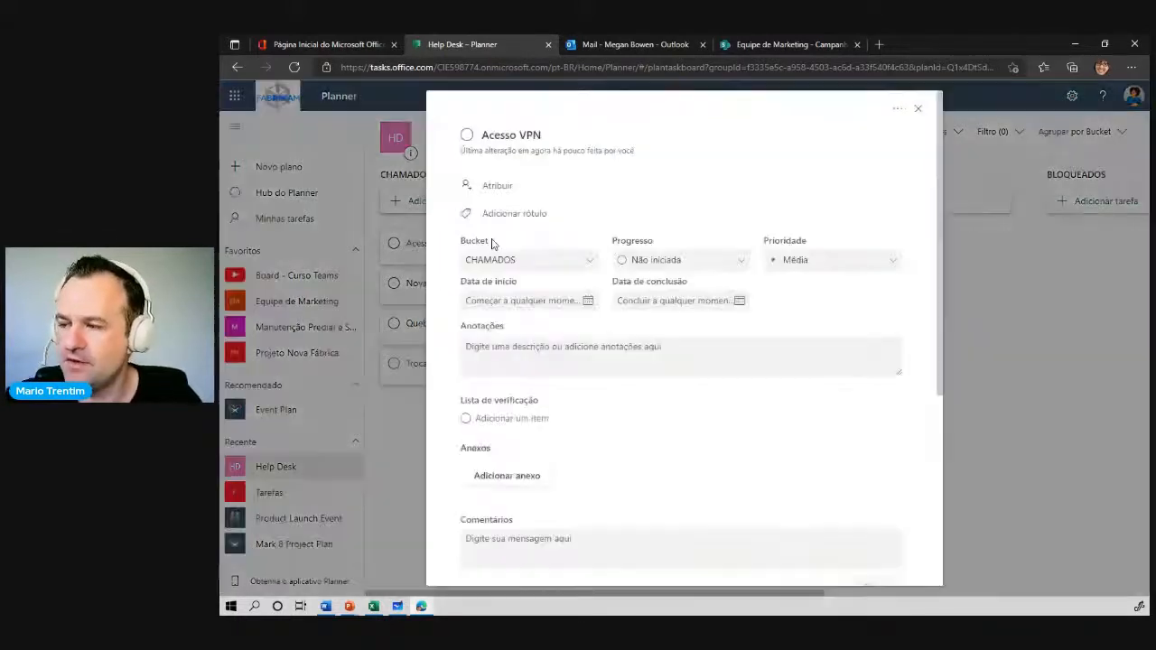
left_click(801, 261)
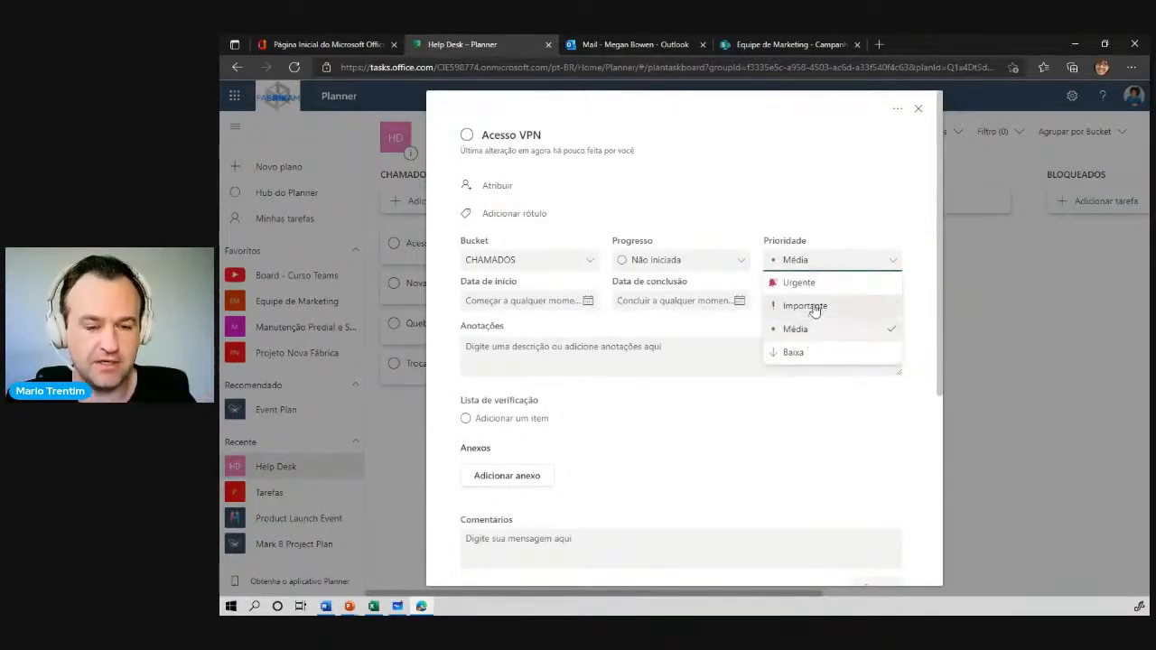
key("ctrl+1")
left_click(813, 305)
mouse_move(869, 187)
left_mouse_down()
mouse_move(1009, 217)
mouse_move(992, 229)
mouse_move(981, 183)
mouse_move(942, 260)
left_mouse_up()
key("Escape")
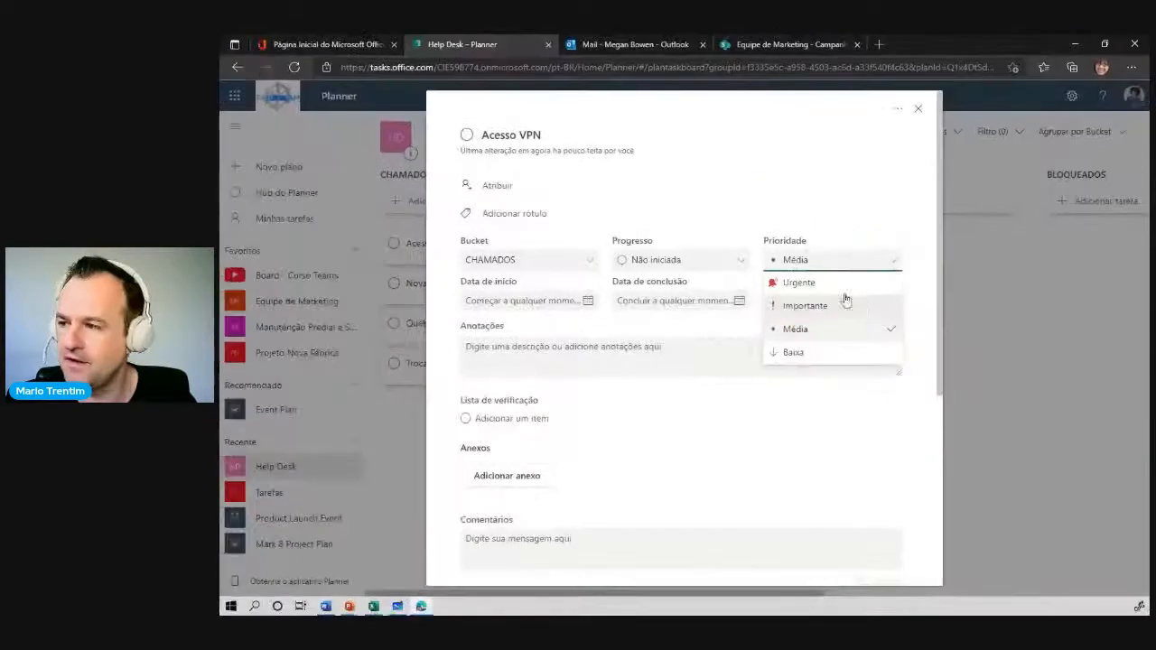
- Rename the pink label in the "Acesso VPN" task as "Infra"
left_click(529, 214)
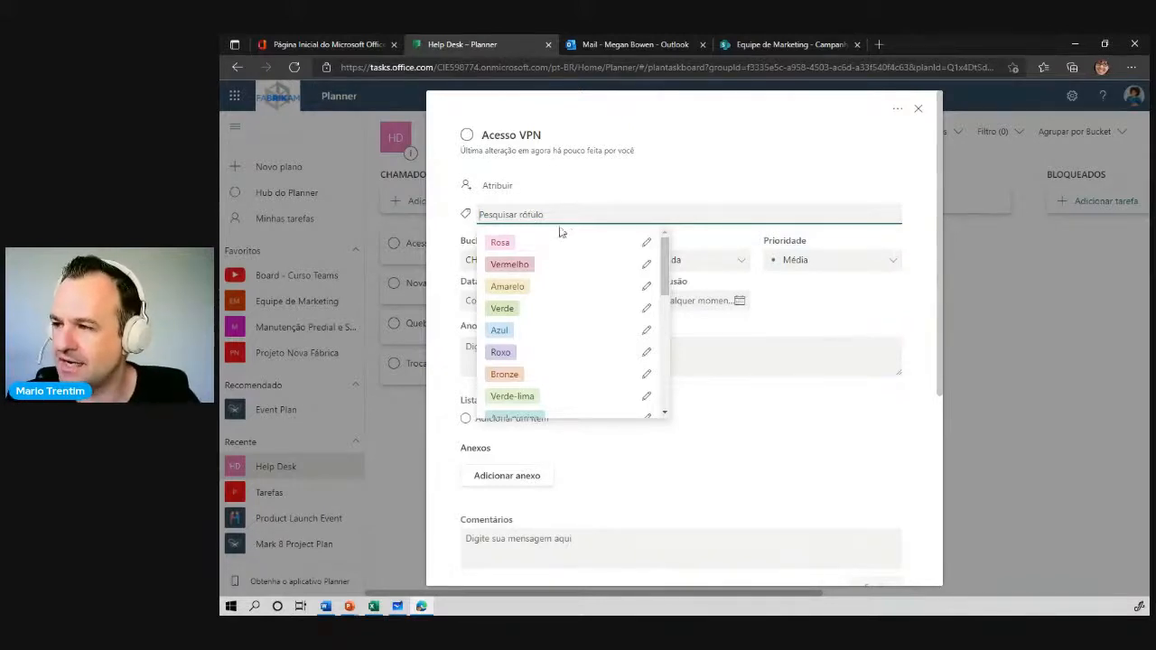
left_click(646, 242)
left_click_drag(695, 266, 669, 265)
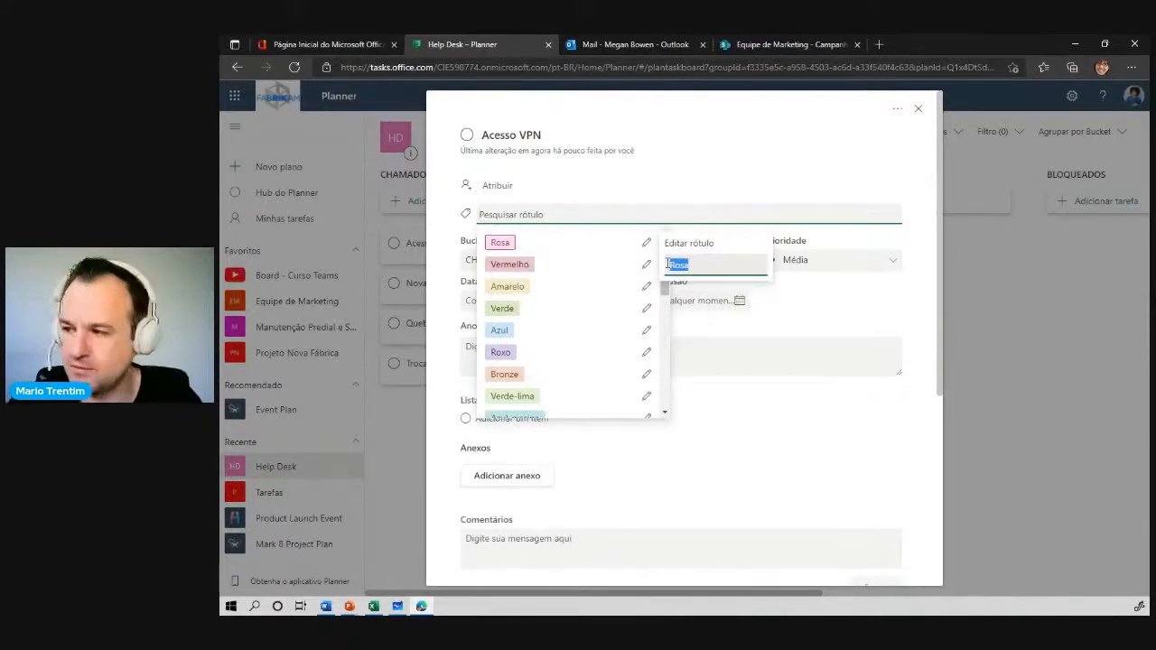
type("Infra")
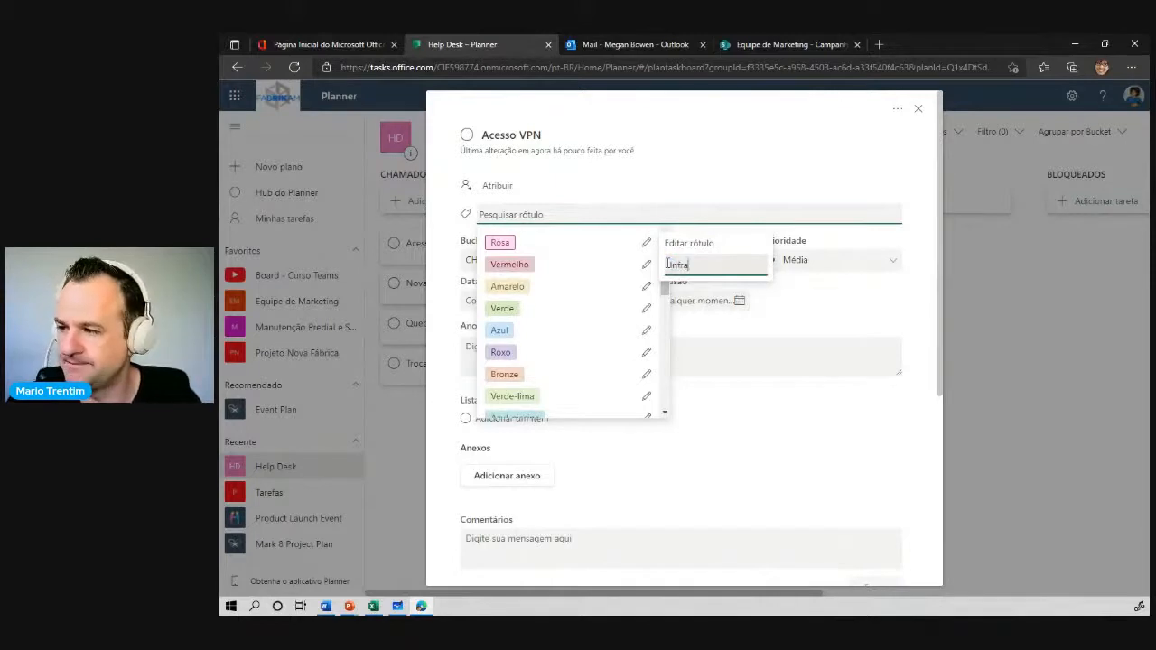
key("Return")
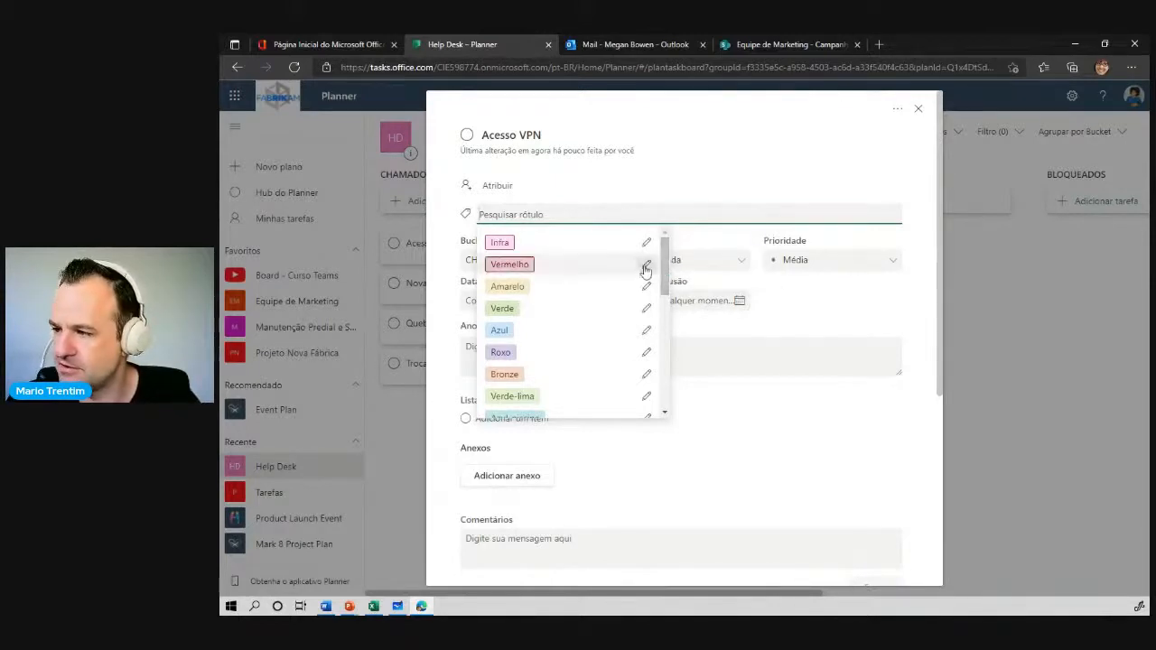
left_click(645, 264)
left_click_drag(717, 285, 633, 277)
type("Segura")
key("Escape")
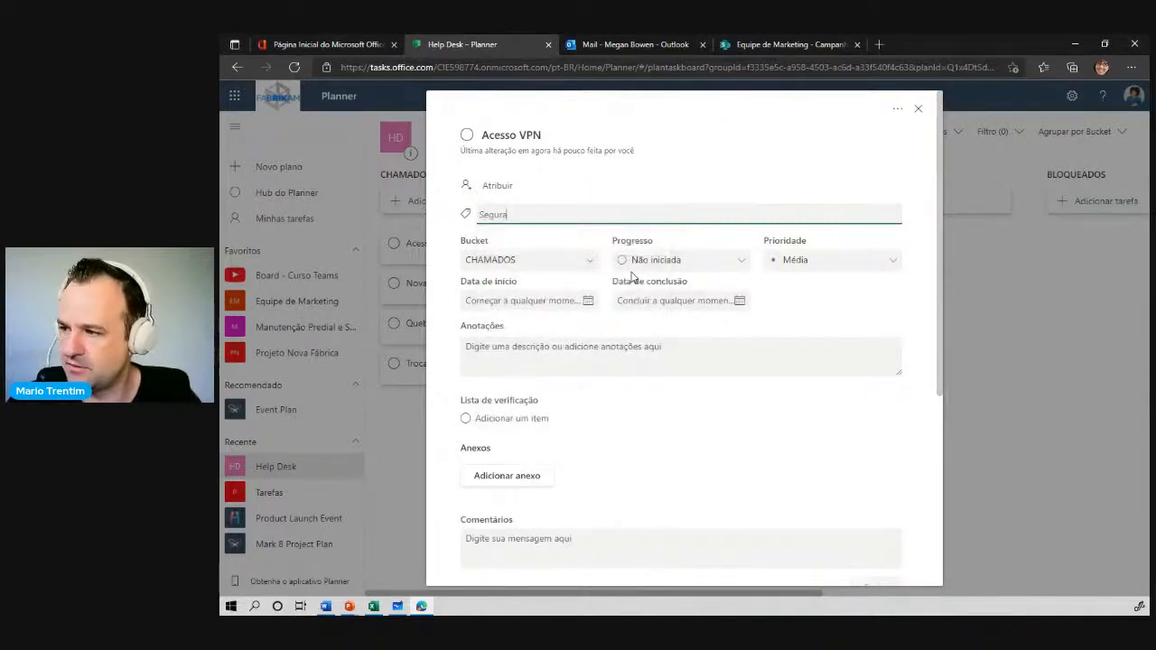
key("Escape")
left_click(513, 250)
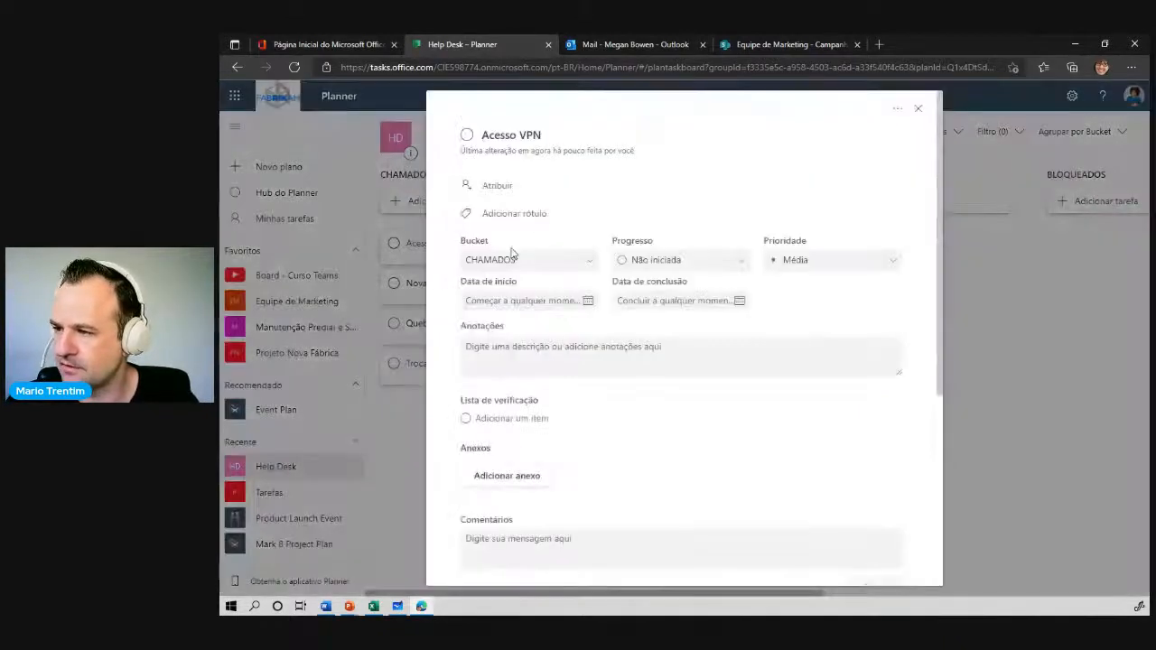
left_click(530, 214)
left_click(646, 263)
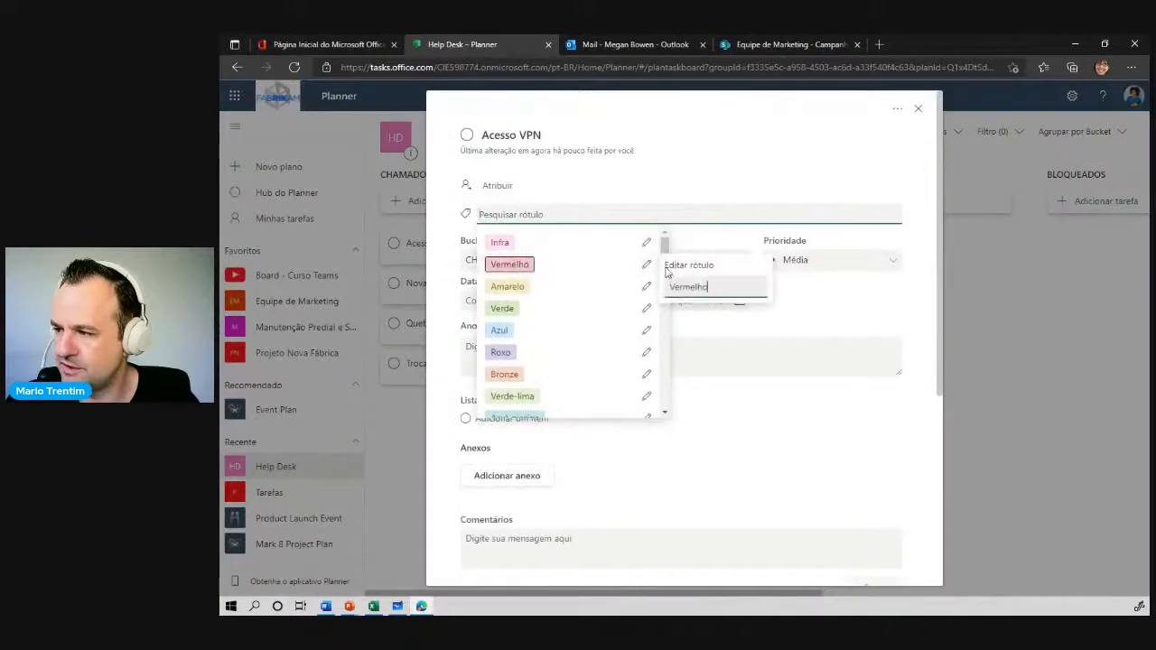
left_click_drag(706, 288, 658, 283)
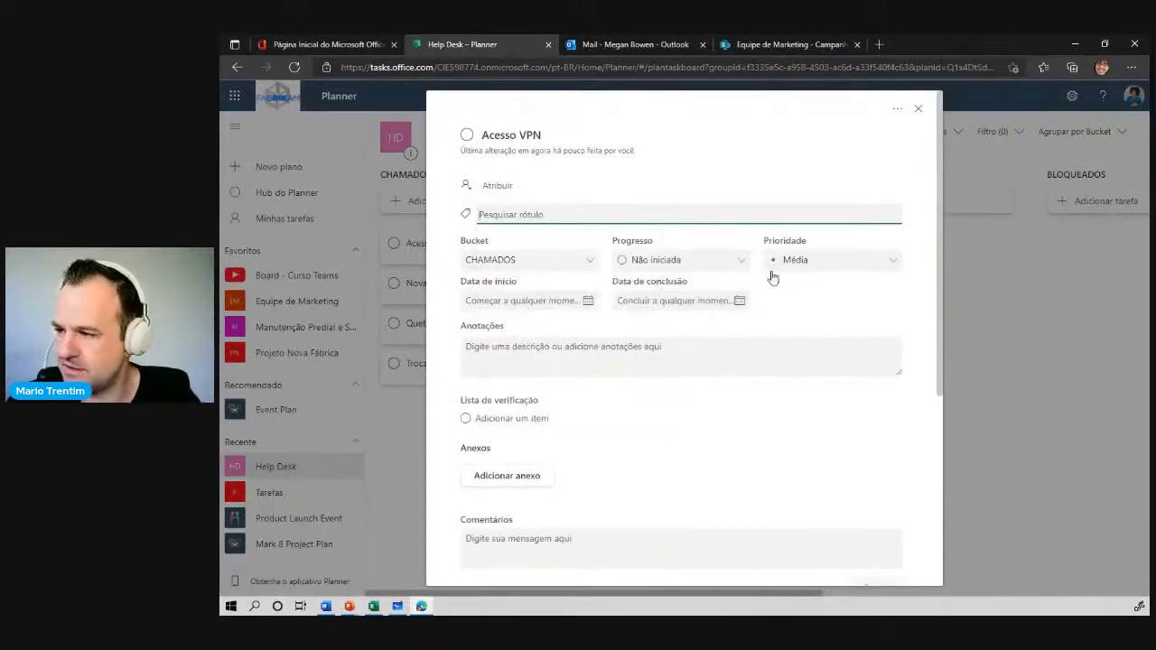
- Rename the red label as "Segurança"
left_click(563, 212)
left_click(647, 263)
key("BackSpace")
key("BackSpace")
key("BackSpace")
key("BackSpace")
key("BackSpace")
key("BackSpace")
key("BackSpace")
type("Segurança")
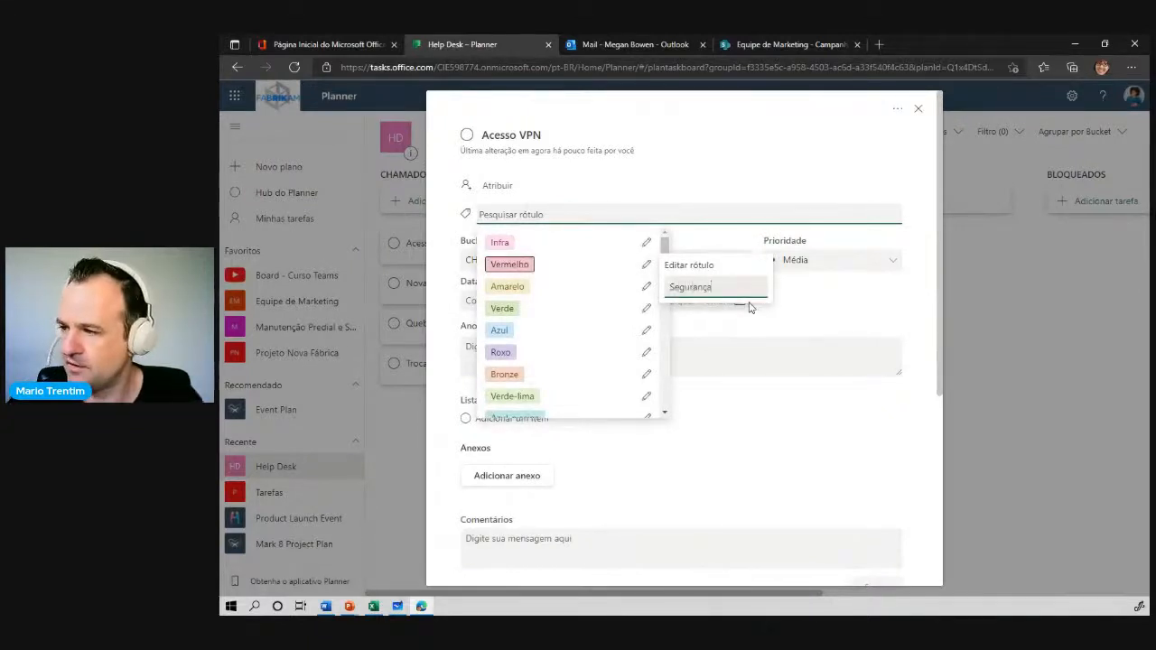
left_click(649, 288)
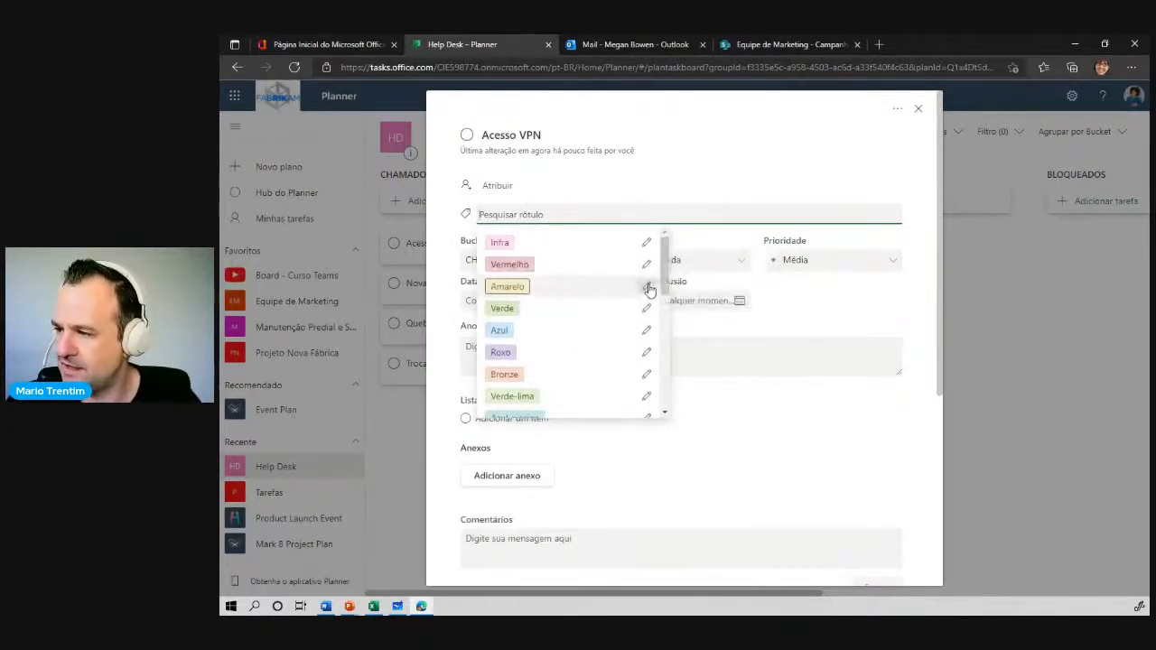
left_click(647, 264)
left_click_drag(710, 287, 639, 286)
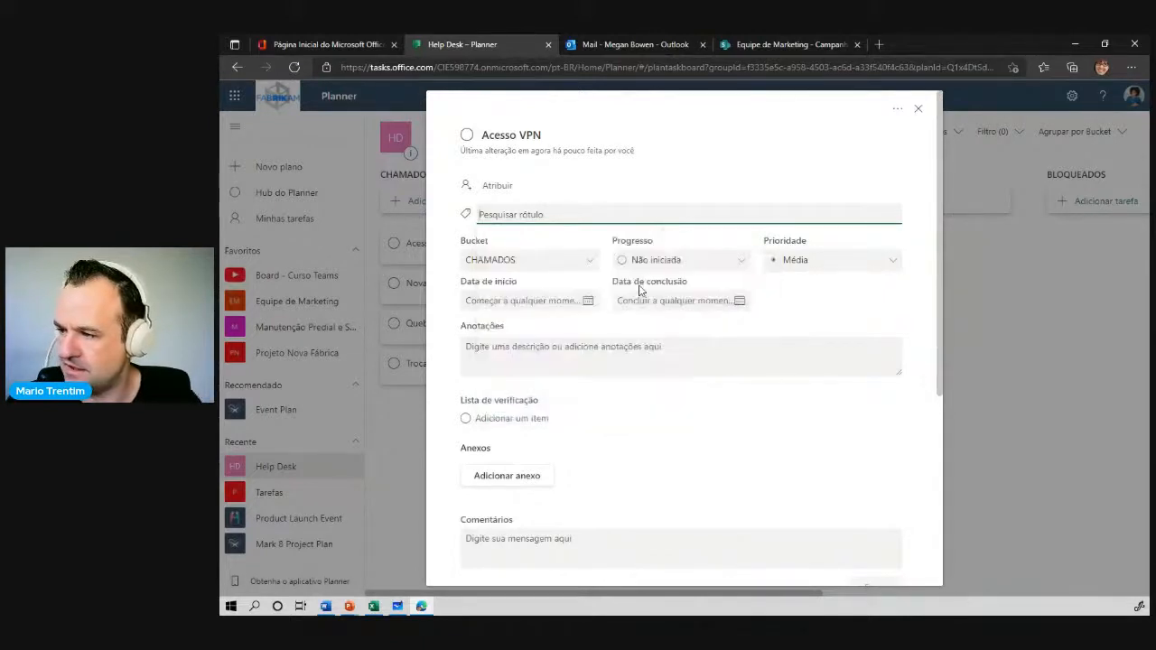
left_click(544, 214)
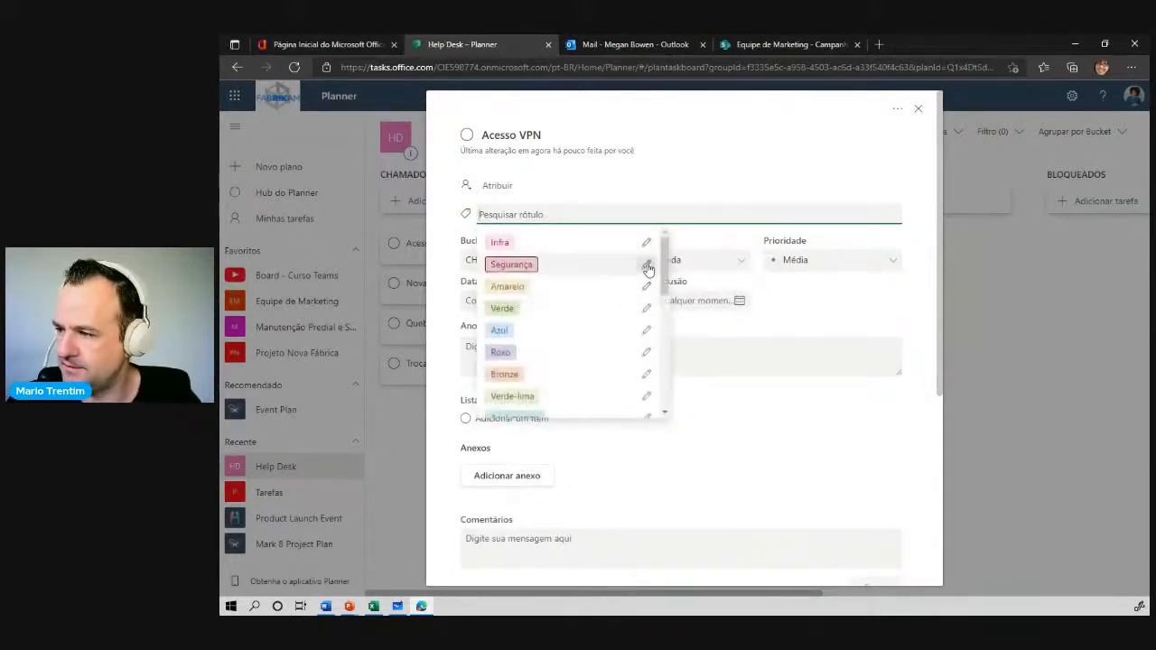
left_click(648, 266)
key("ctrl+a")
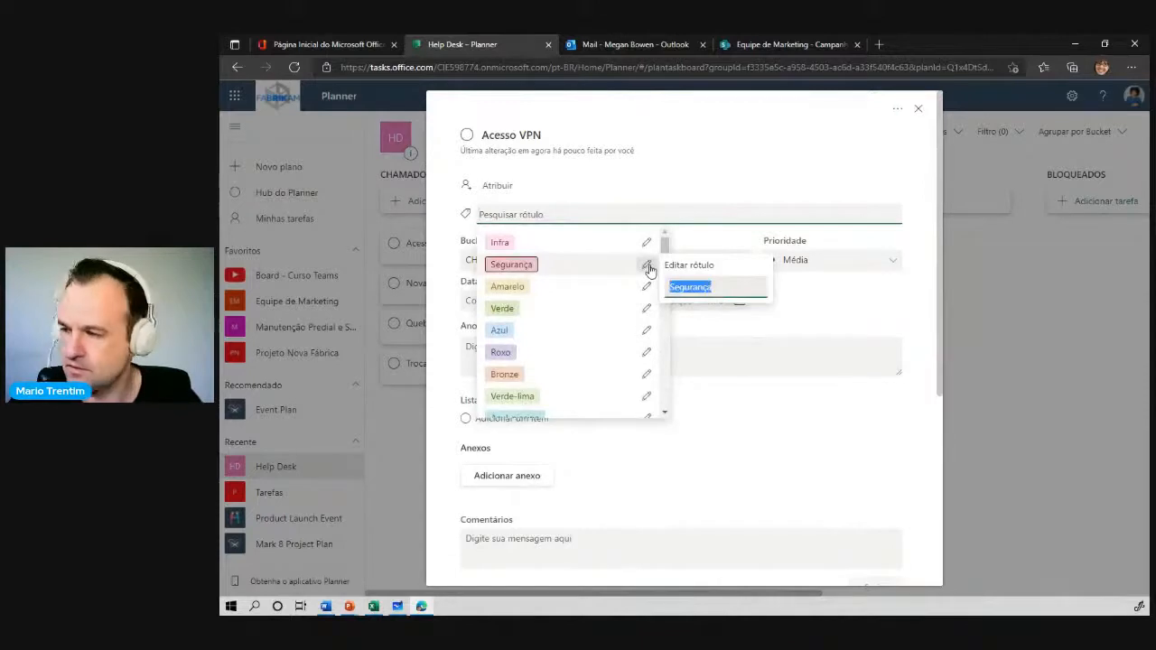
key("Return")
- Rename the yellow label as "Hardware"
left_click(647, 288)
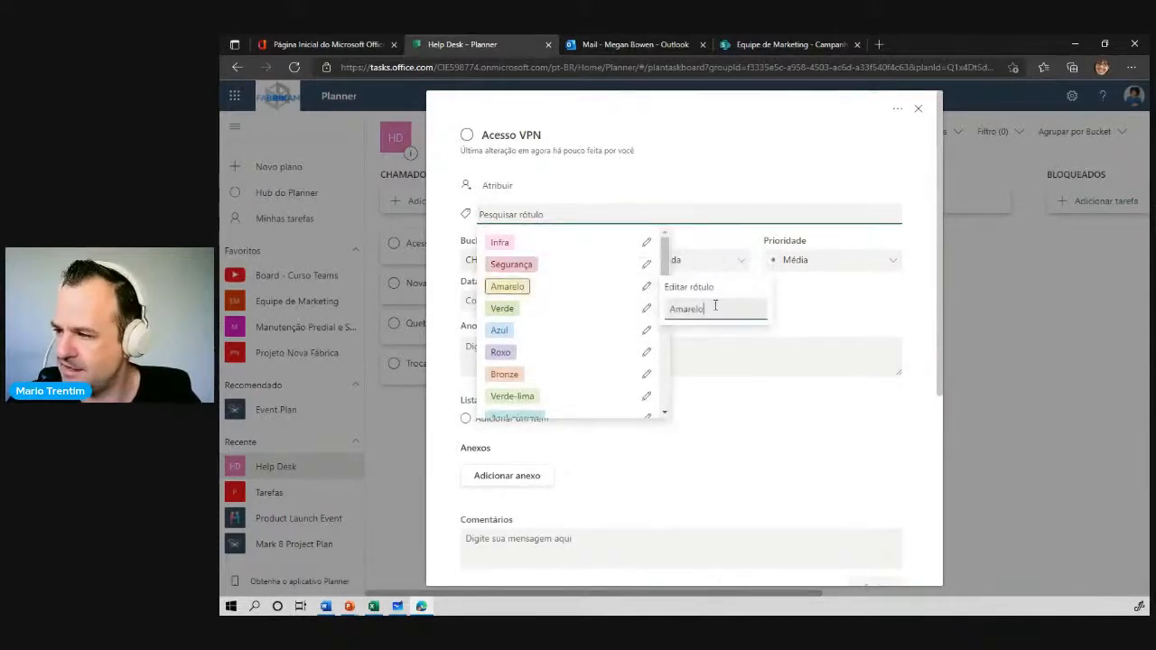
key("ctrl+a")
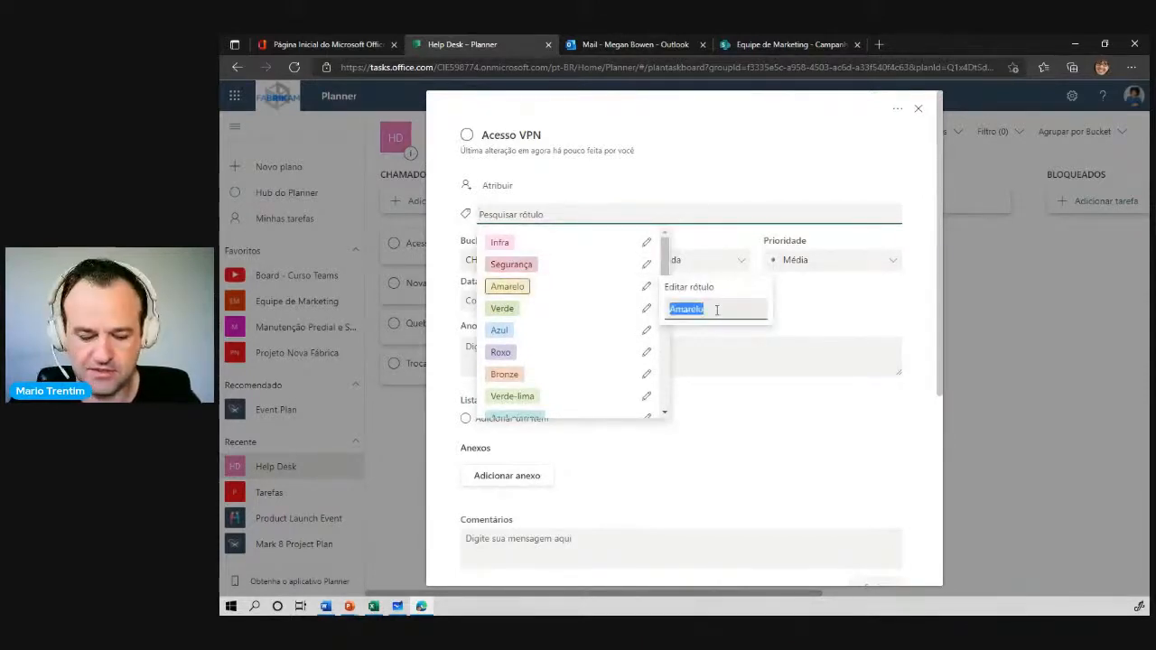
type("Hardwa")
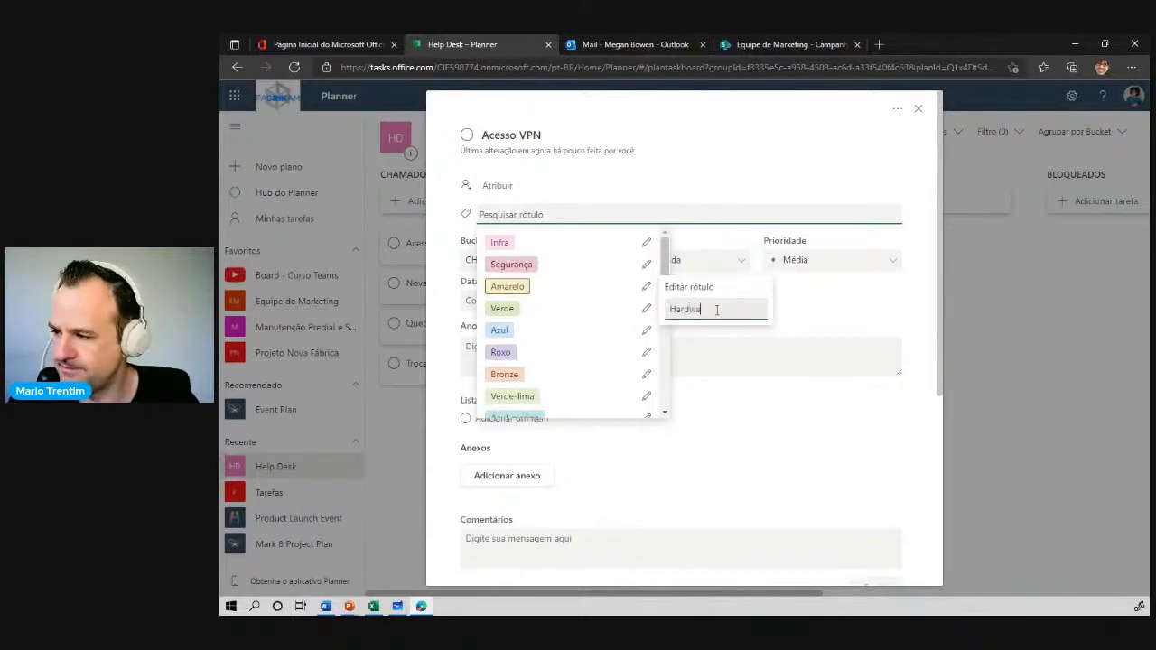
key("Return")
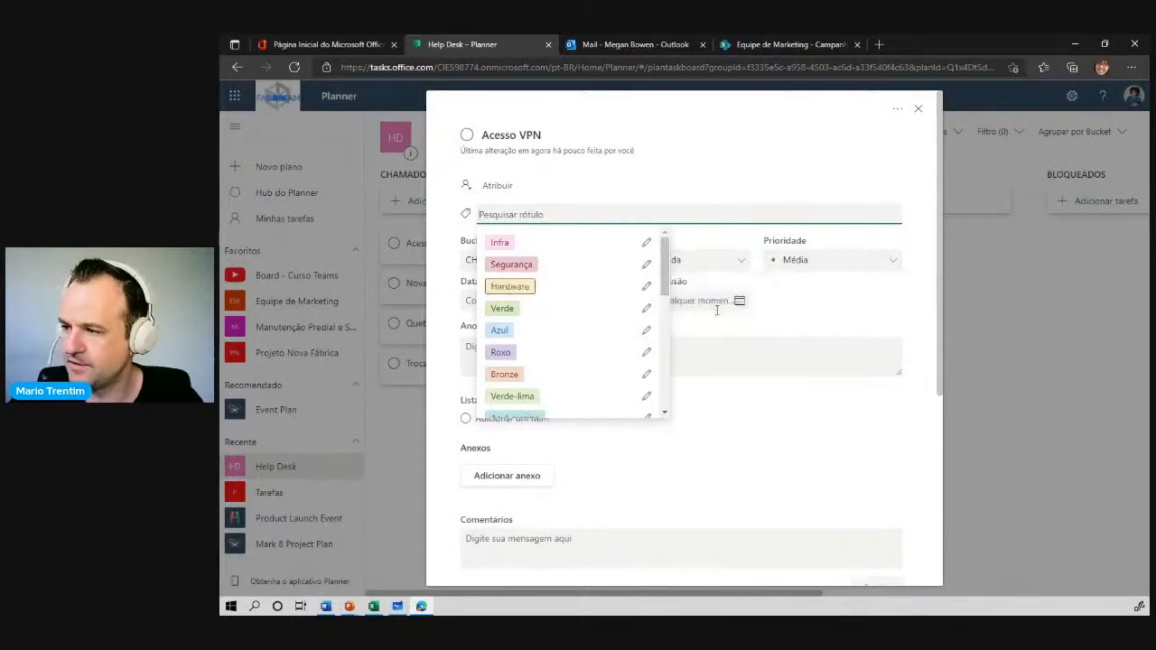
- Rename the green label as "Licenças" and close the task details
left_click(646, 308)
key("ctrl+a")
type("L")
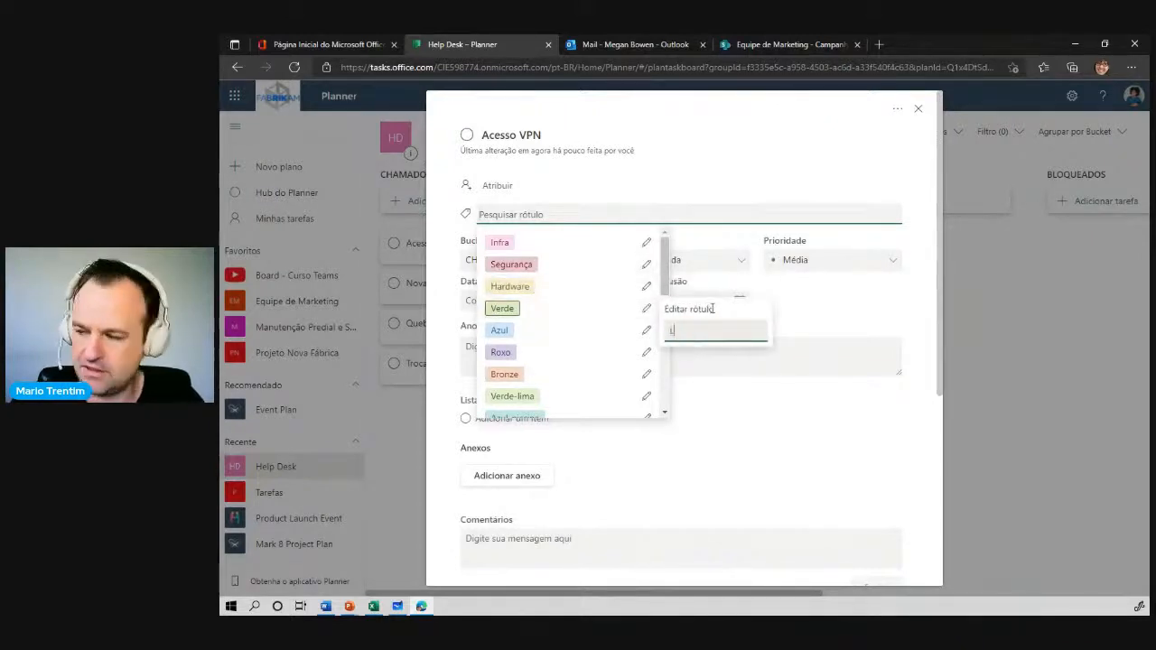
type("icenças")
key("Return")
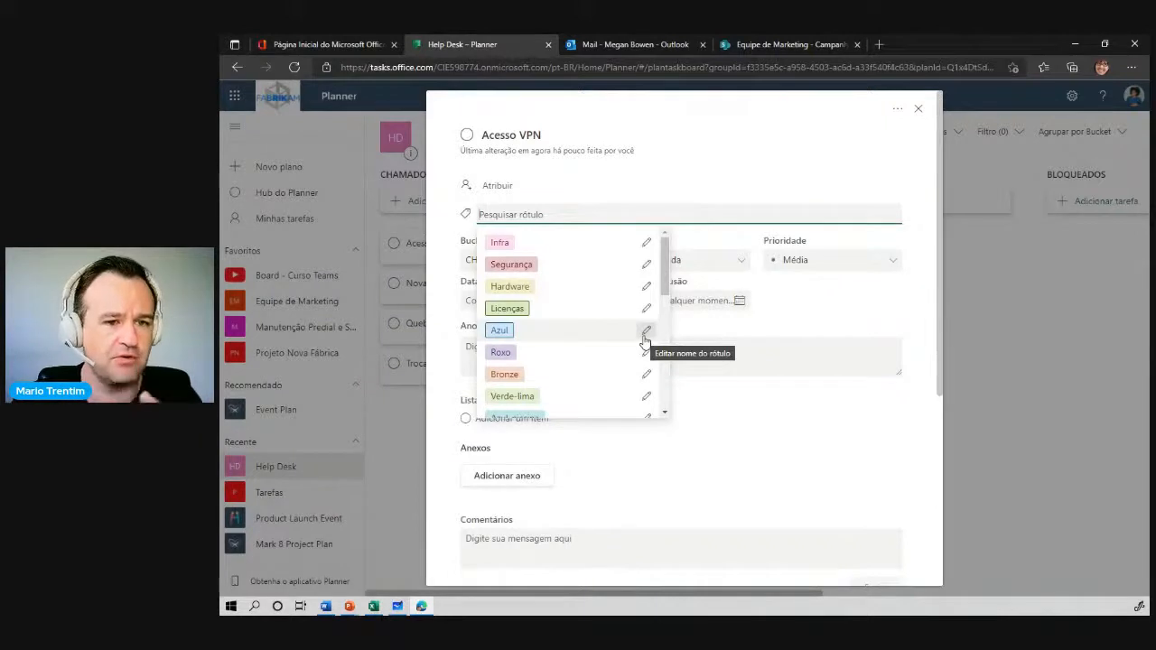
left_click(1035, 336)
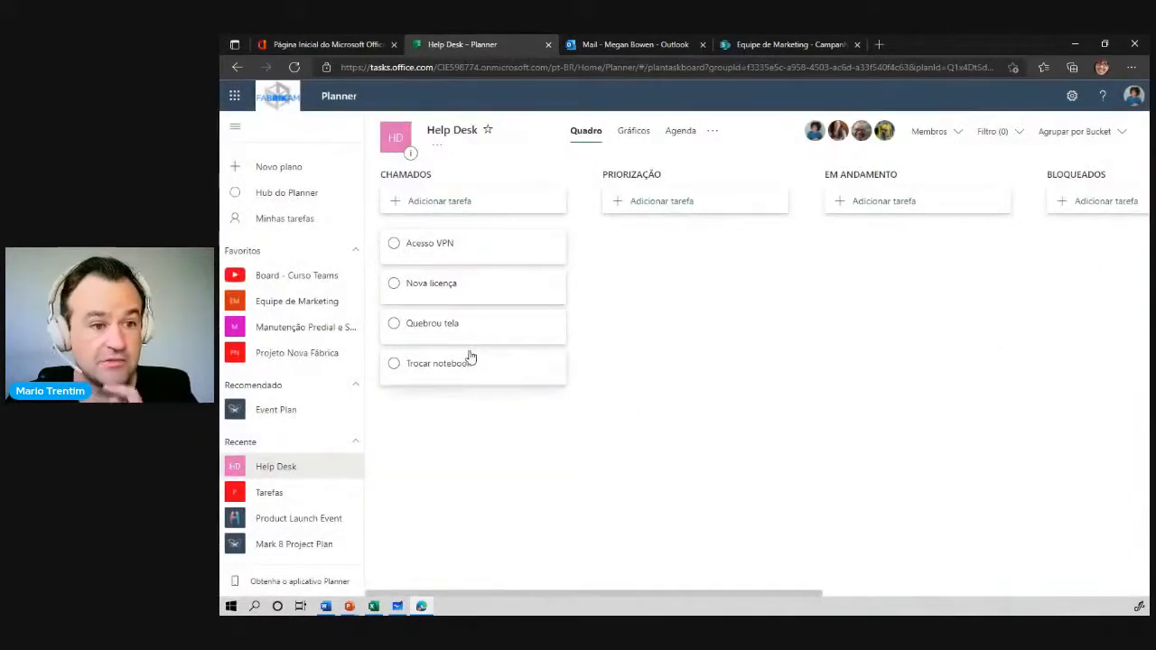
- Apply the "Hardware" and "Segurança" labels to the "Acesso VPN" task
left_click(457, 250)
left_click(485, 214)
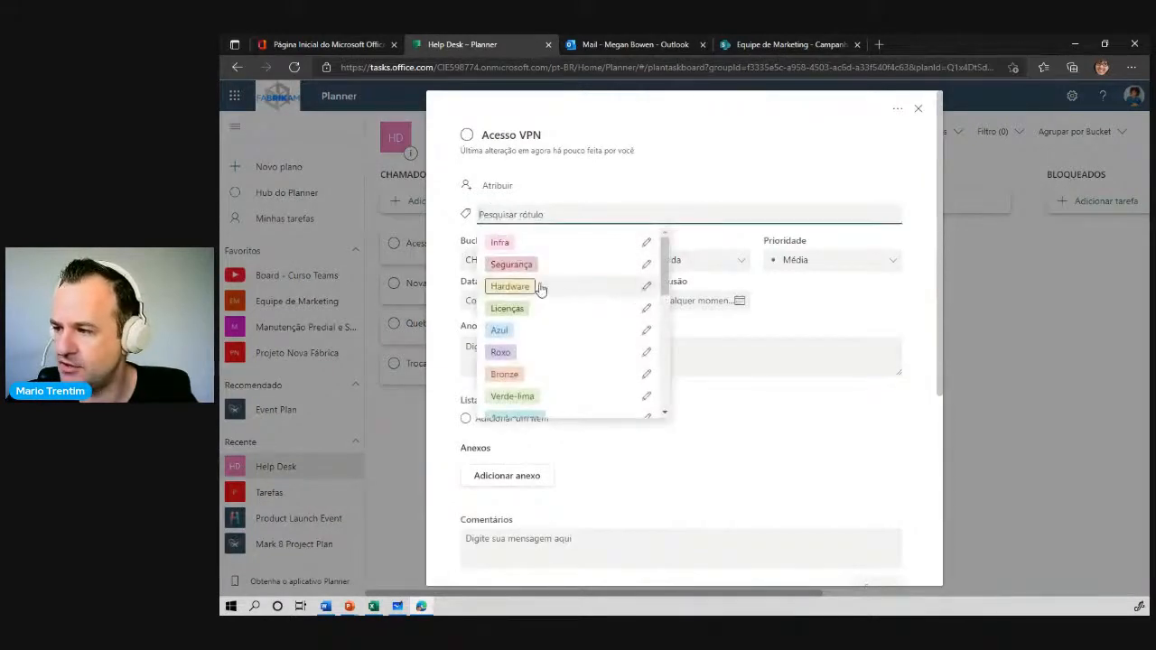
left_click(520, 288)
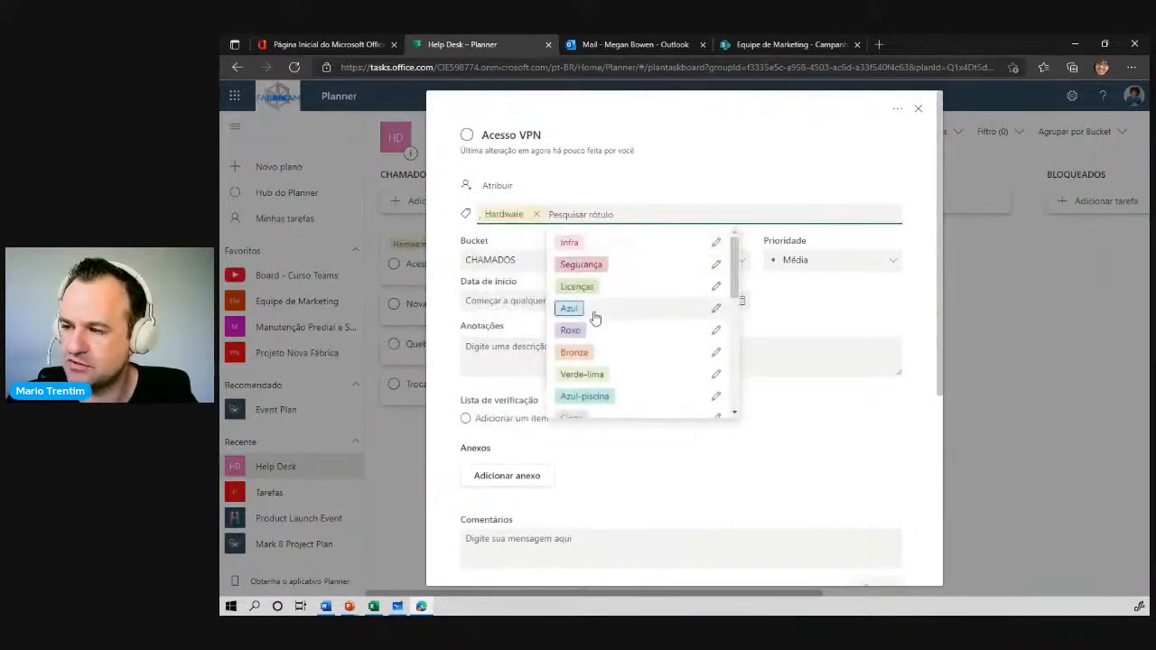
left_click(589, 268)
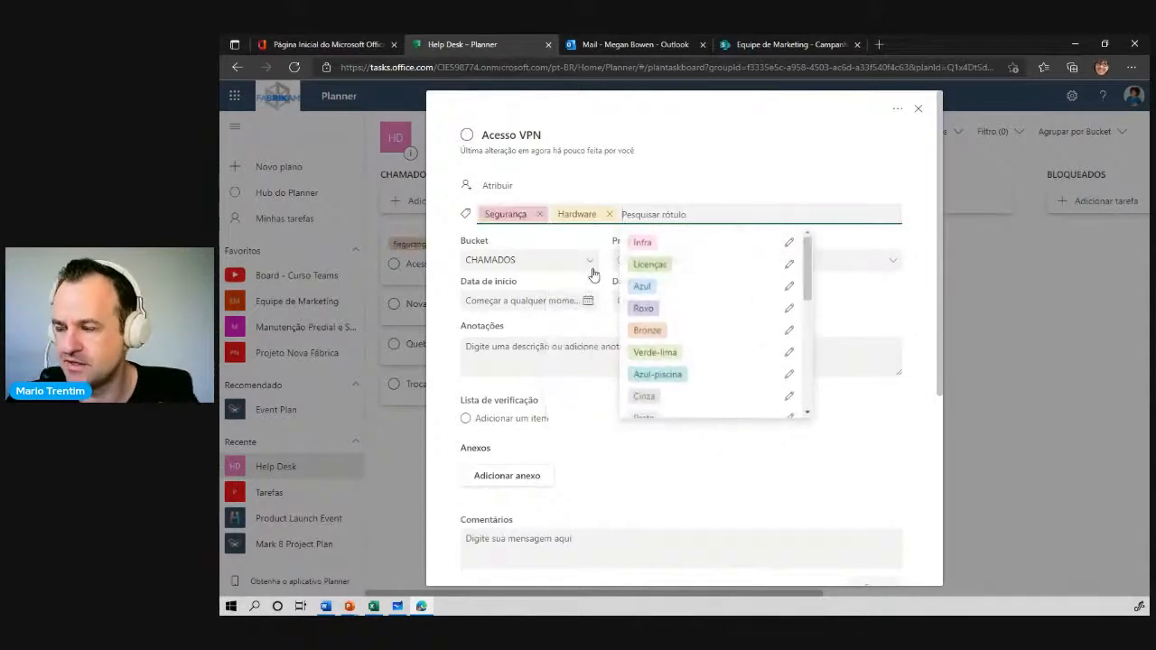
left_click(857, 176)
- Set the "Acesso VPN" task's priority to Urgente and move the task to the PRIORIZAÇÃO bucket
left_click(804, 262)
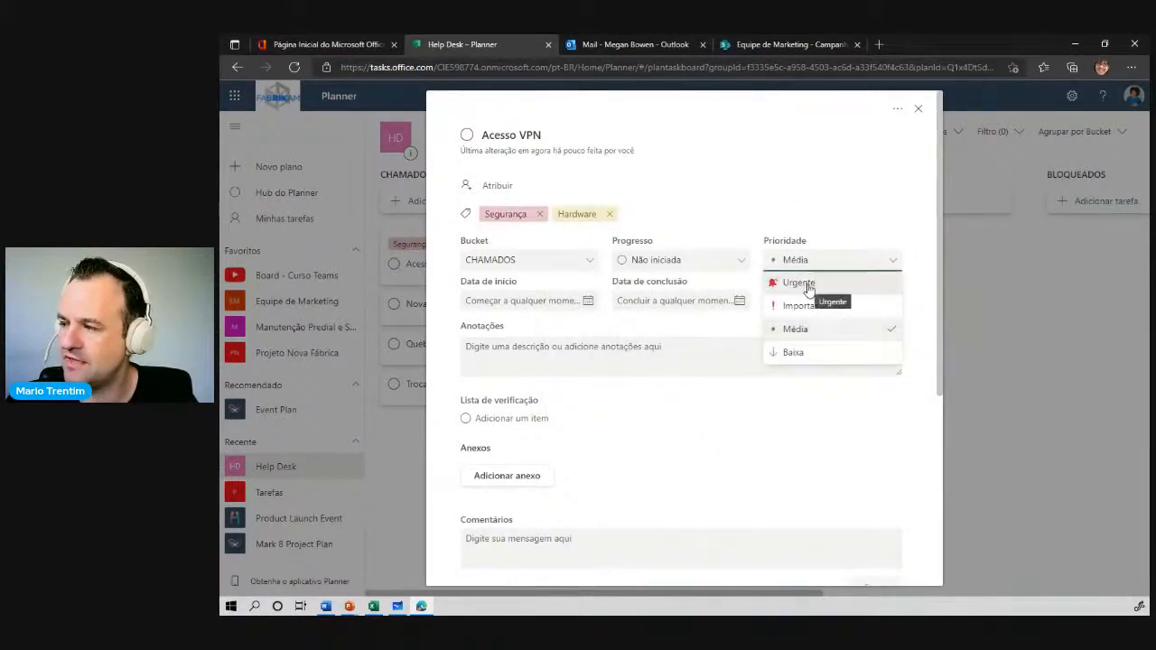
left_click(808, 283)
left_click(1030, 327)
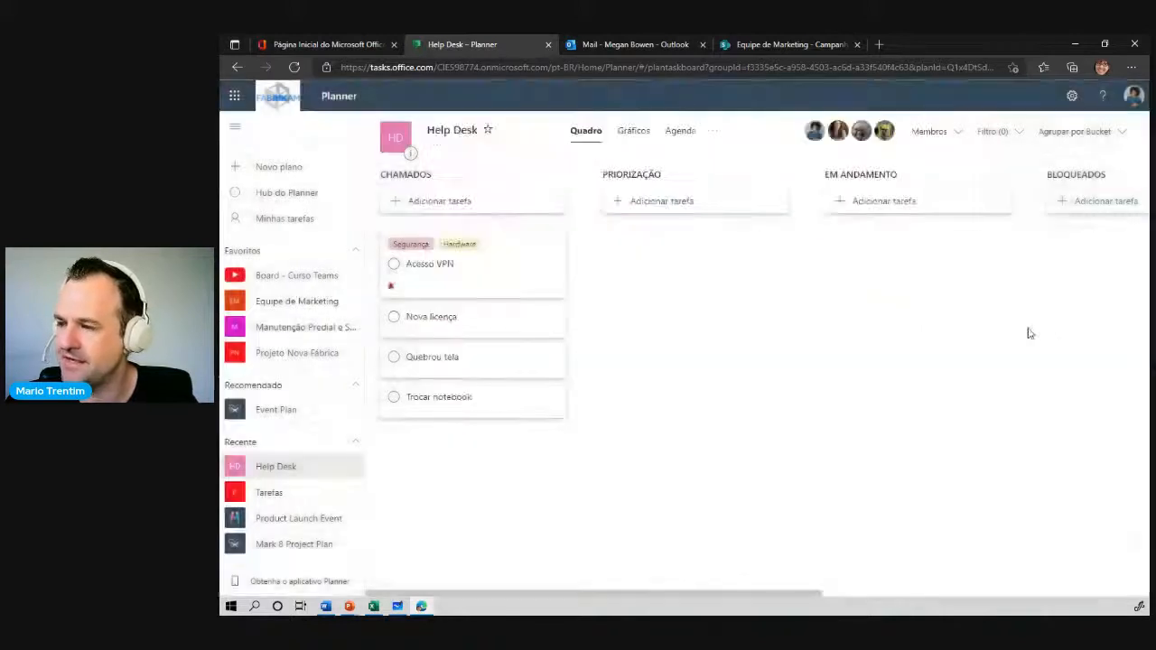
left_click_drag(464, 255, 632, 258)
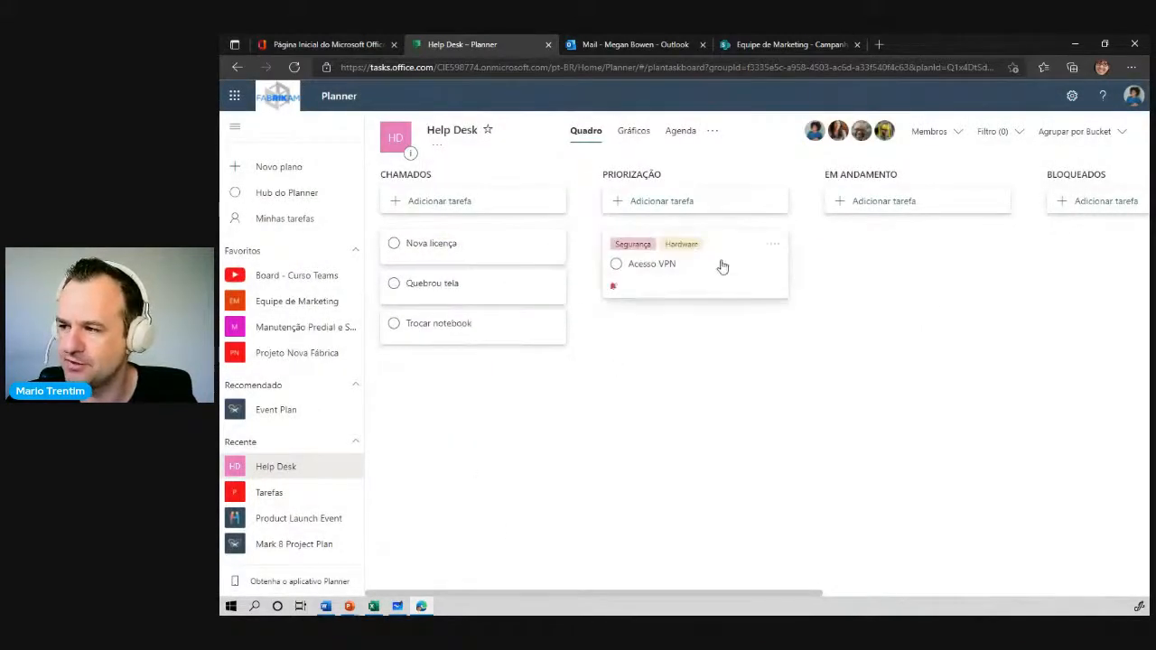
- Move the "Nova licença" task to the PRIORIZAÇÃO bucket and apply the "Licenças" label to it
left_click_drag(470, 253, 695, 362)
left_click(727, 327)
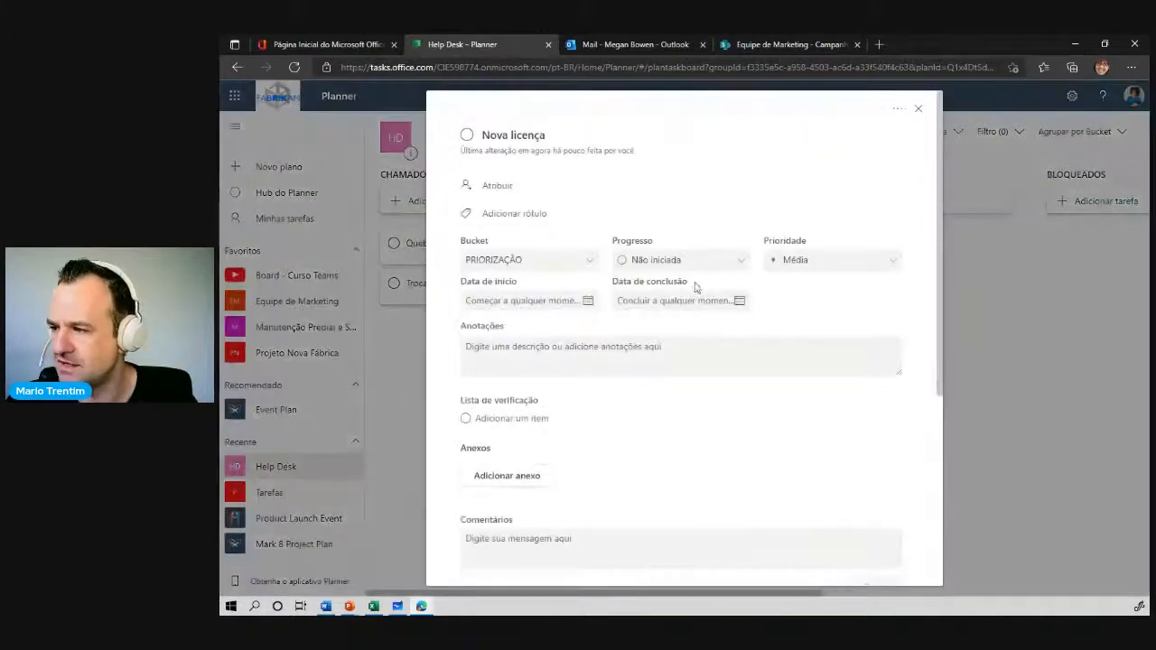
left_click(578, 215)
left_click(516, 312)
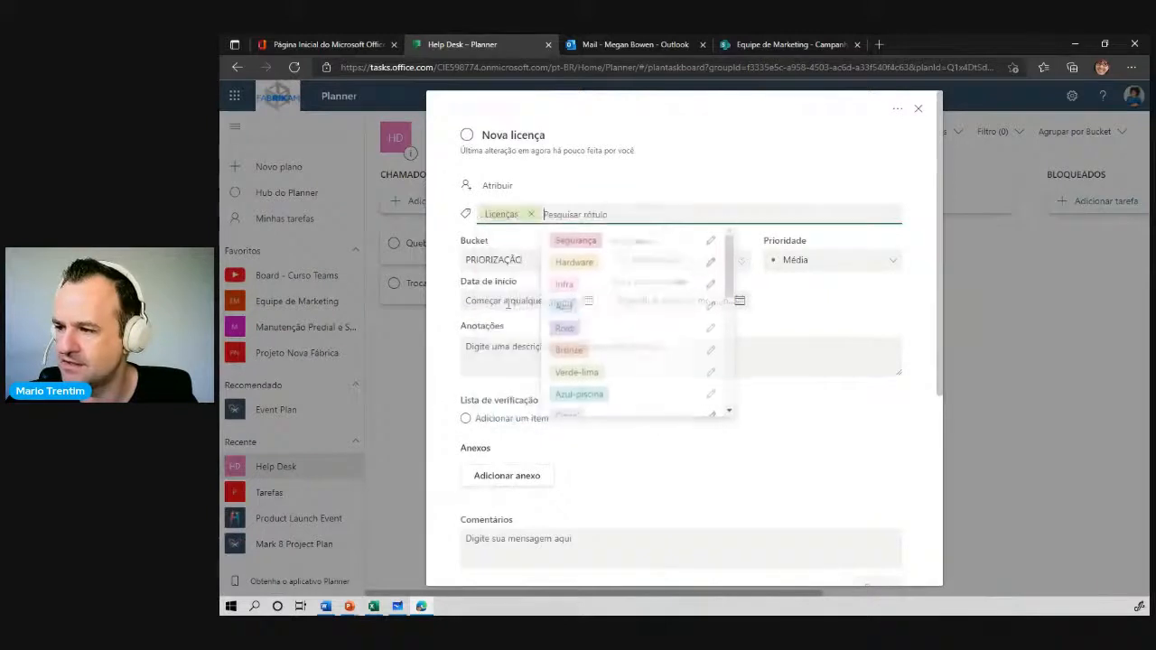
left_click(885, 185)
- Set the "Nova licença" task's priority to Importante and close its details
left_click(813, 263)
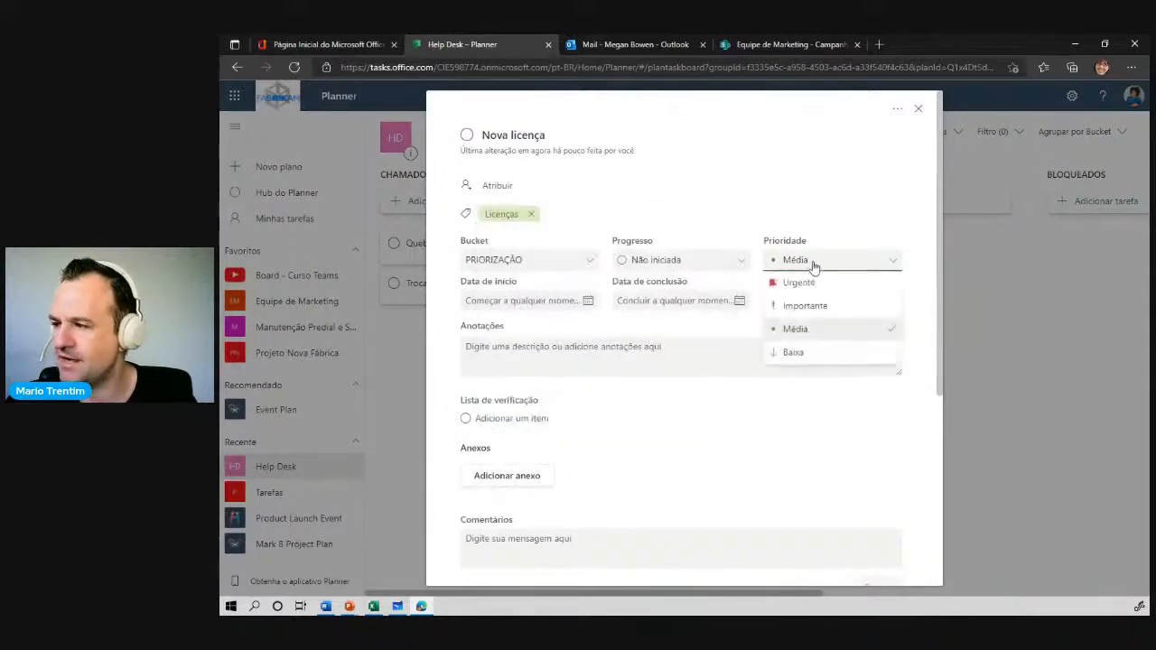
left_click(815, 306)
left_click(980, 313)
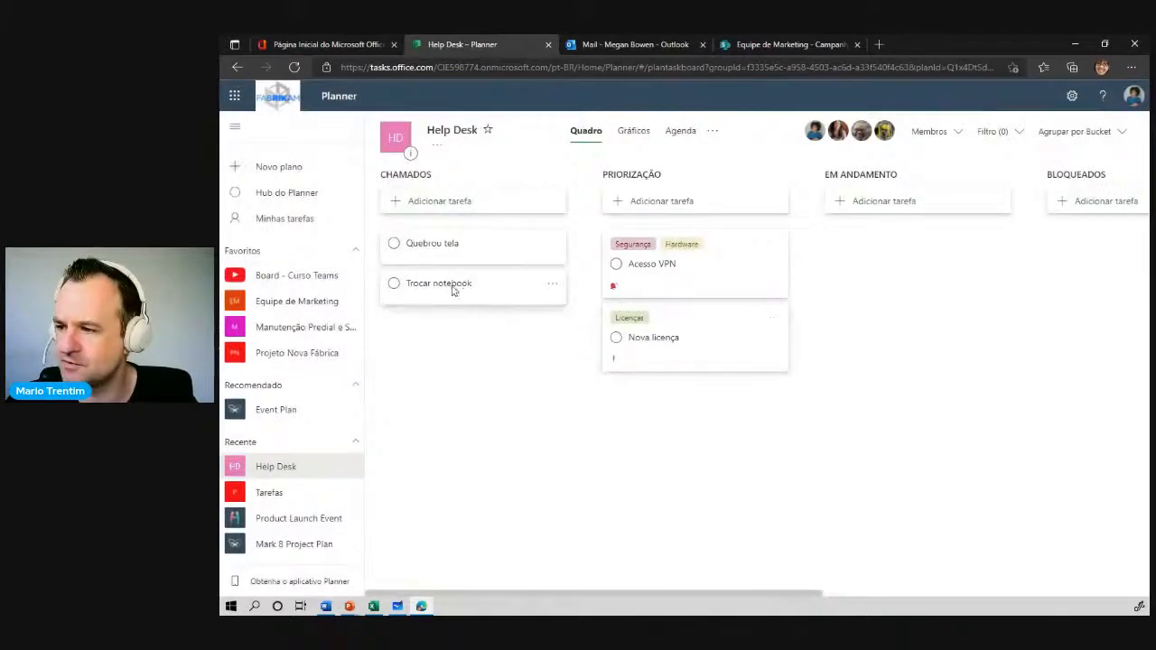
- Apply the "Hardware" label to the "Trocar notebook" task
left_click(454, 288)
left_click(539, 214)
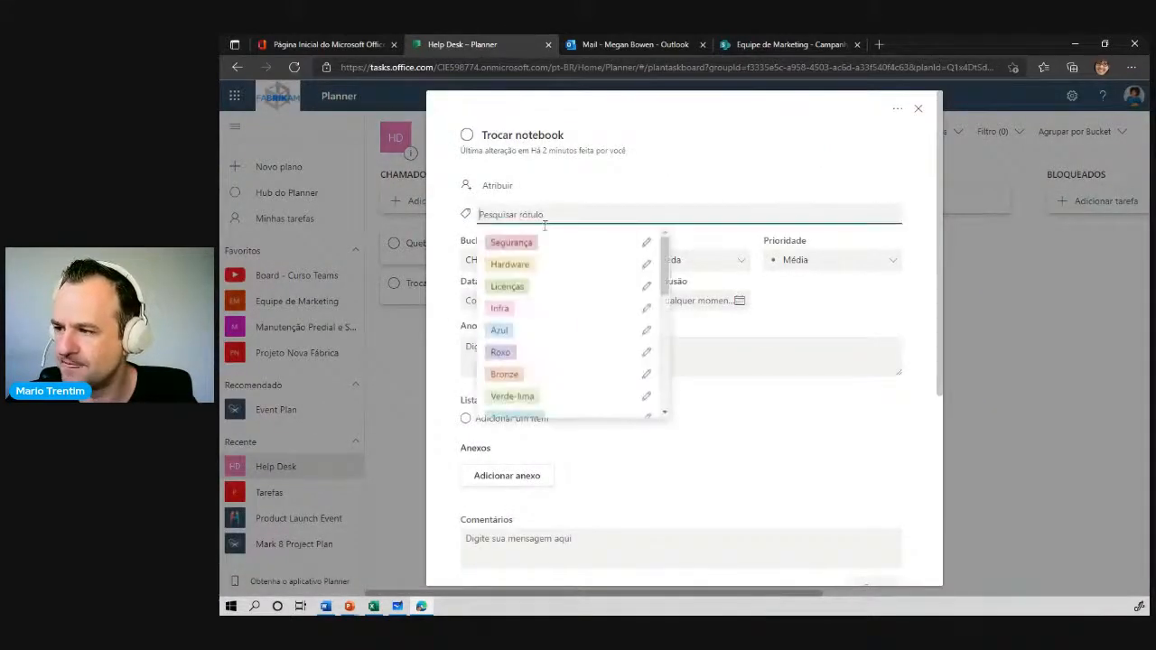
left_click(509, 263)
- Set the "Trocar notebook" task's priority to Baixa and move the task to the PRIORIZAÇÃO bucket
left_click(814, 272)
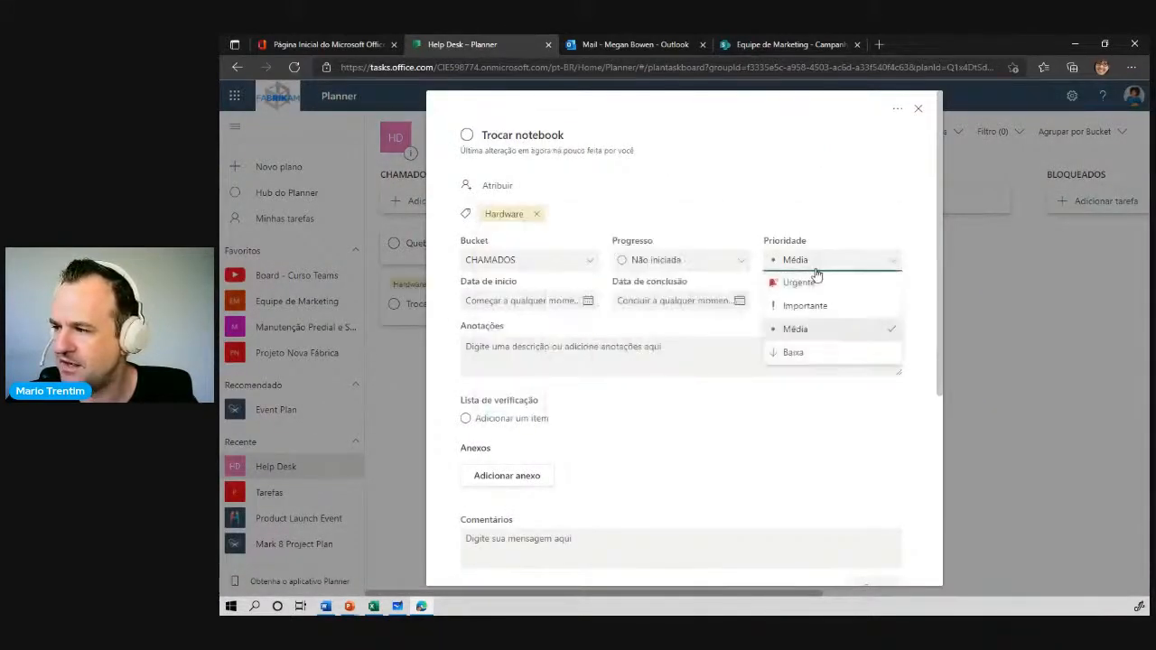
left_click(810, 357)
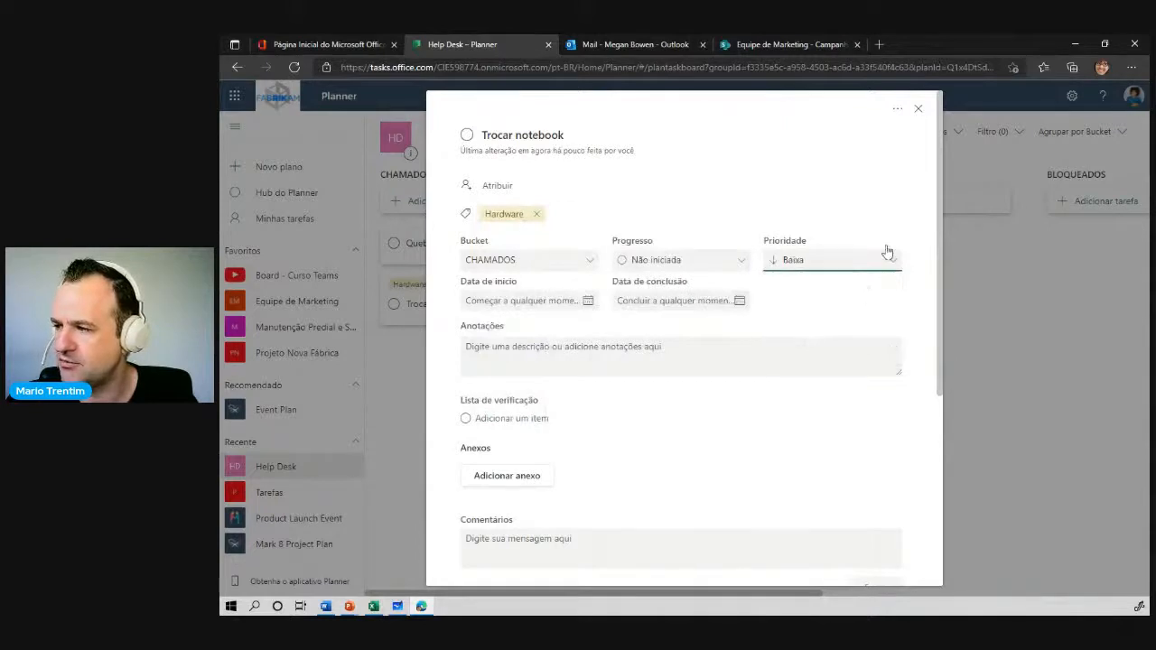
left_click(1006, 314)
left_click_drag(479, 291, 704, 402)
- Set the priority of the "Quebrou tela" task to Importante
left_click(481, 254)
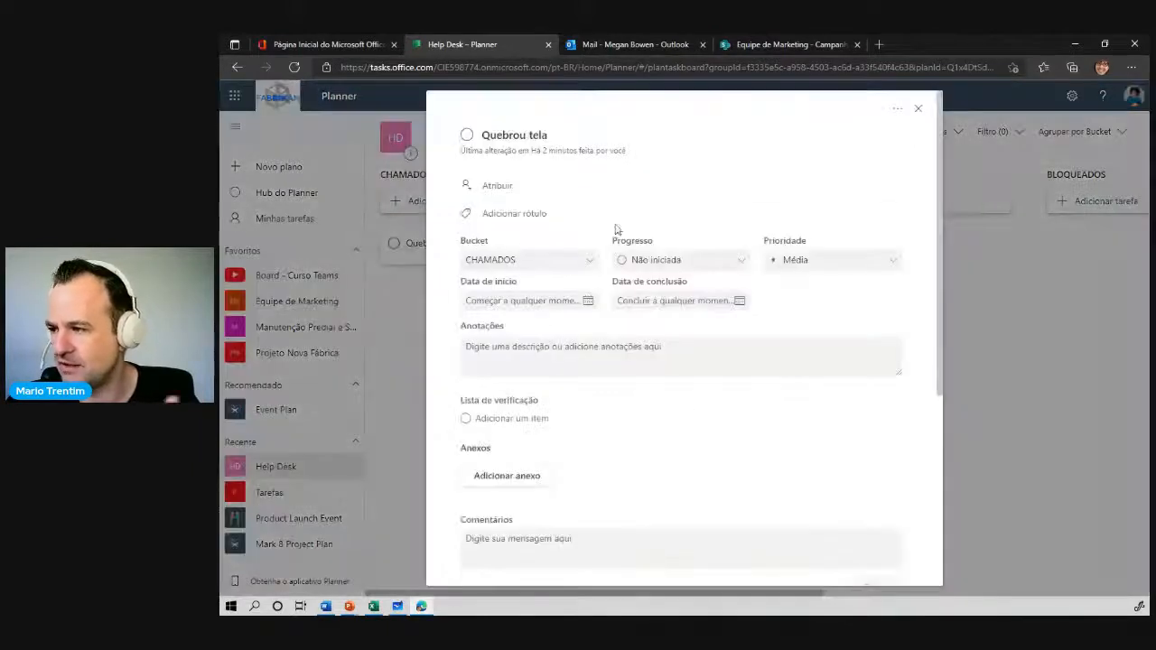
left_click(816, 262)
left_click(815, 305)
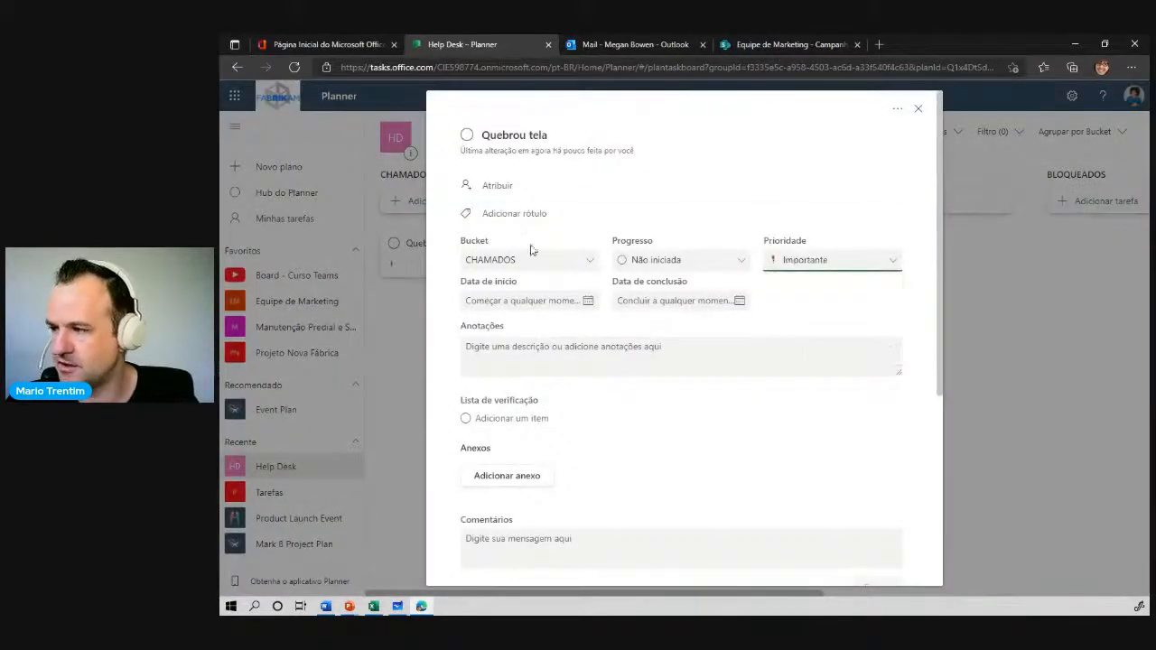
- Apply the "Hardware" label to the "Quebrou tela" task and move the task to the PRIORIZAÇÃO bucket
left_click(514, 214)
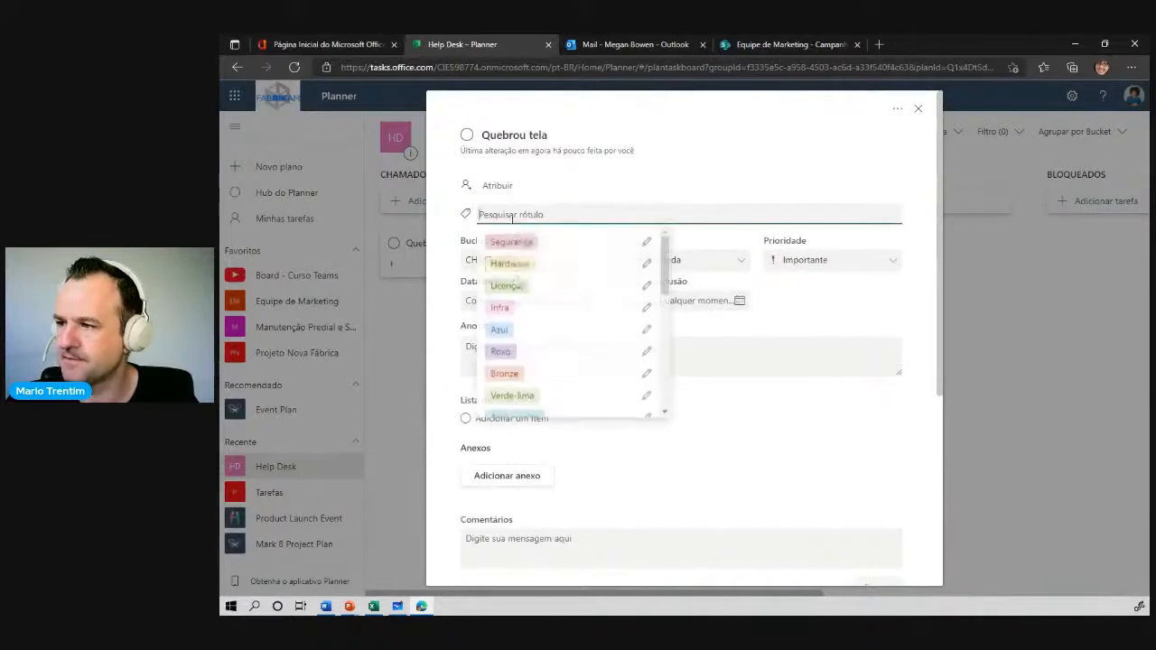
left_click(511, 264)
left_click(1028, 301)
left_click_drag(455, 266, 716, 334)
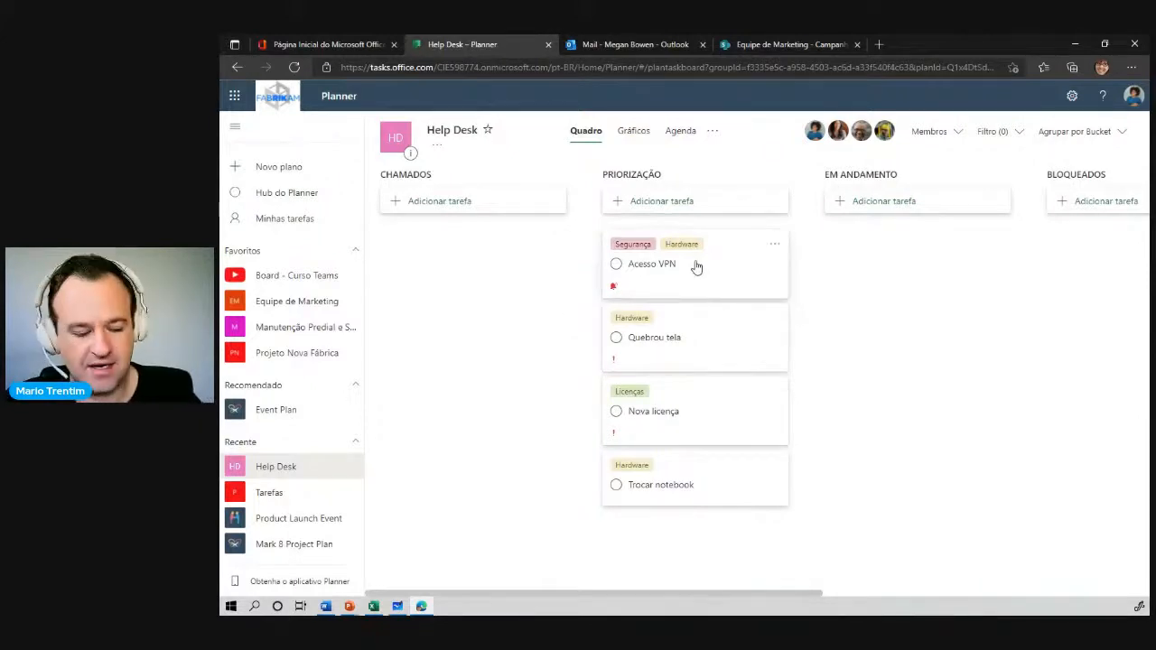
mouse_move(680, 227)
left_mouse_down()
mouse_move(590, 259)
mouse_move(701, 318)
left_mouse_up()
mouse_move(708, 374)
left_mouse_down()
mouse_move(881, 213)
mouse_move(583, 183)
left_mouse_up()
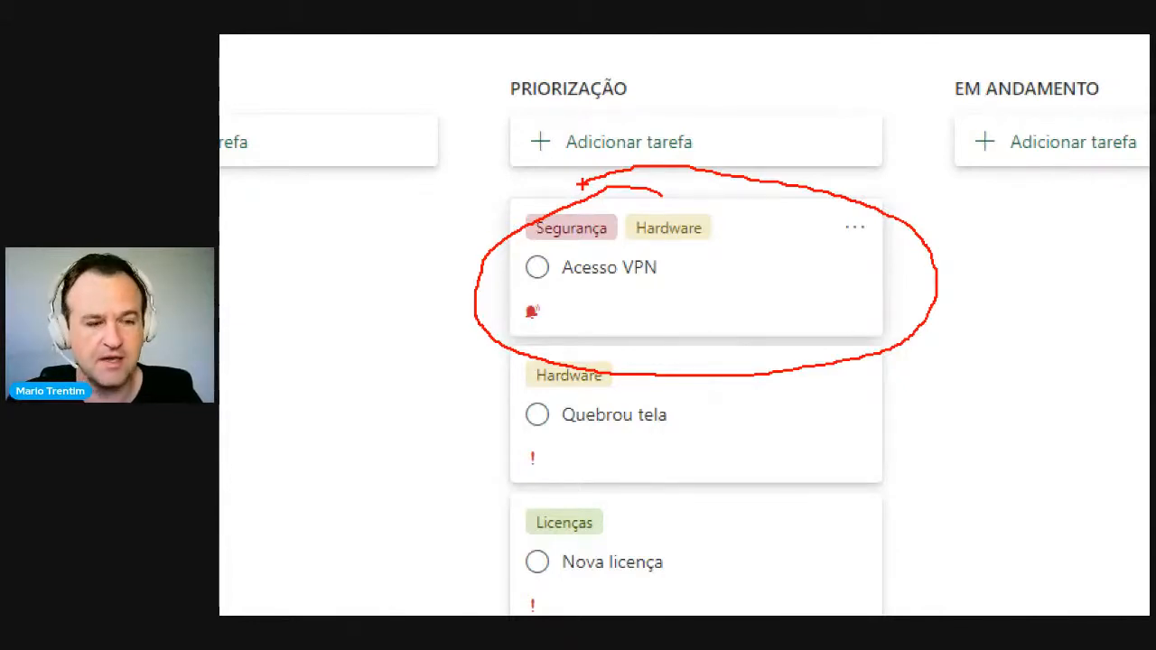
key("Escape")
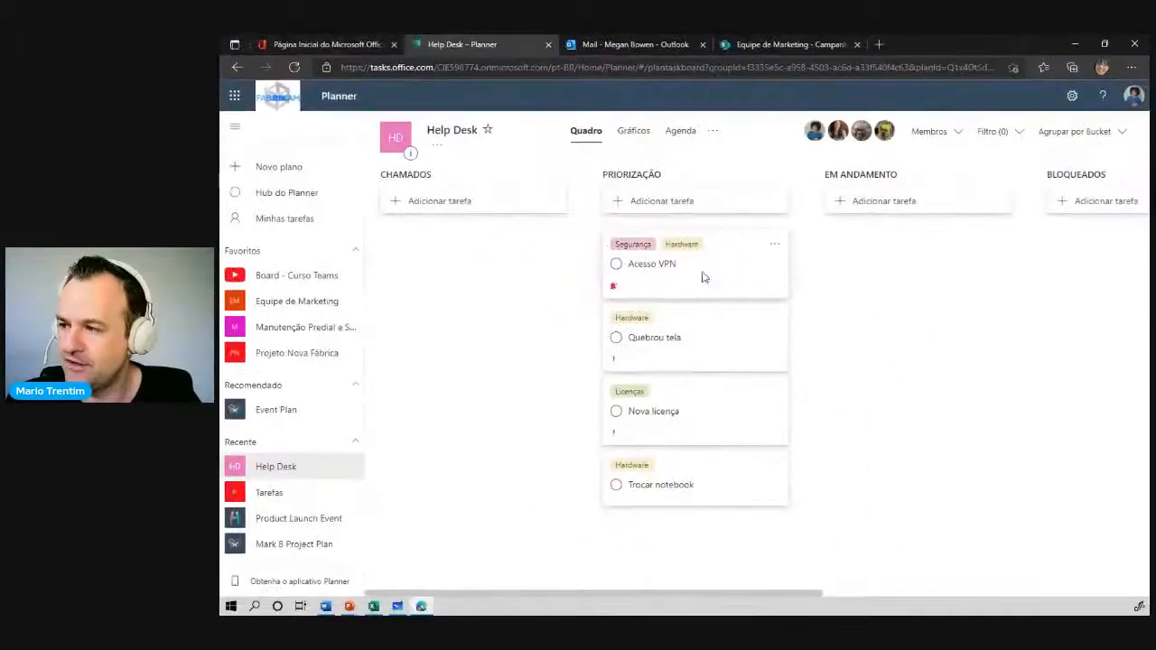
- Add the checklist items a, b, c, d, e and f to the "Acesso VPN" task and close its details
left_click(704, 278)
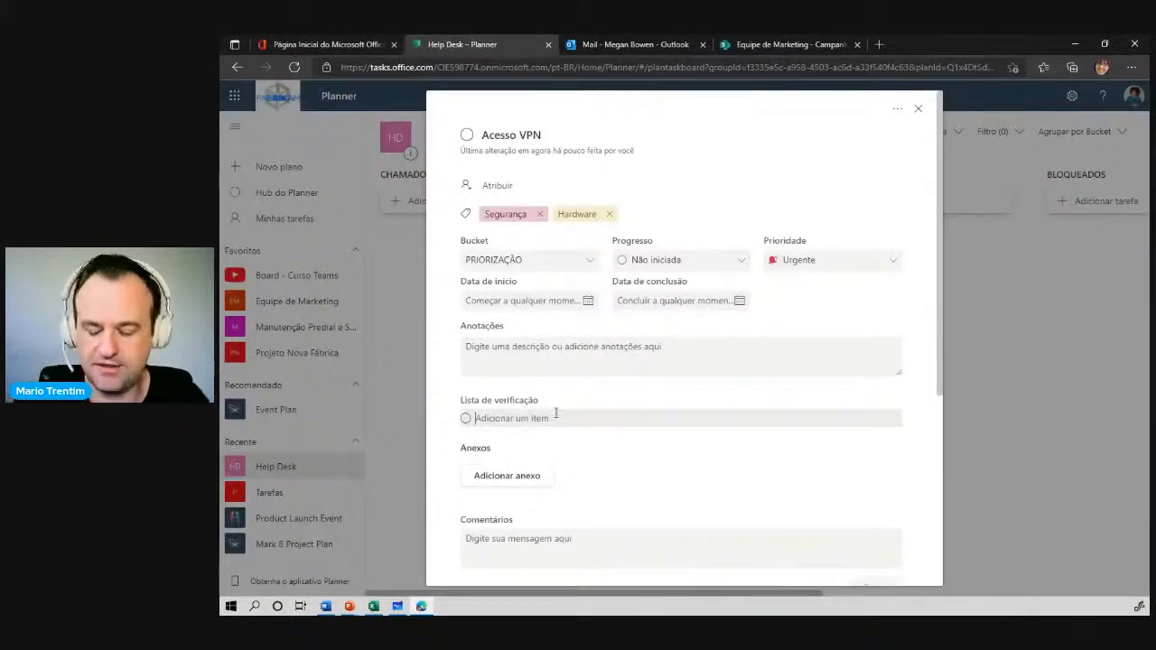
type("a")
key("Return")
type("b")
key("Return")
type("c")
key("Return")
type("d e")
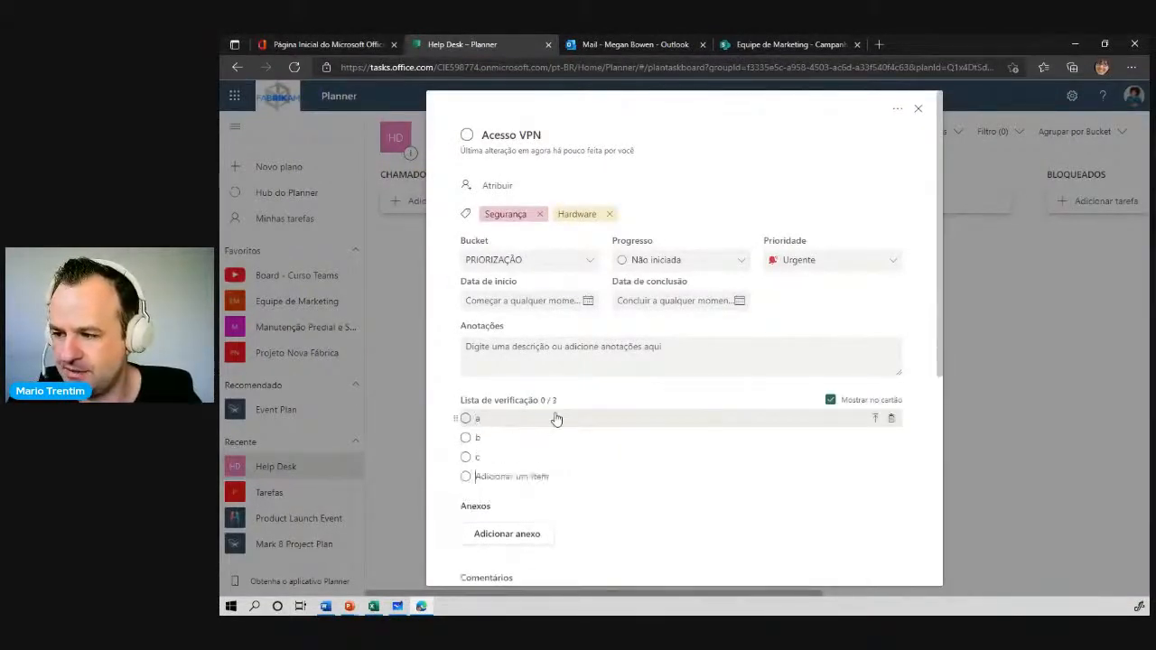
key("Return")
type("f")
key("Return")
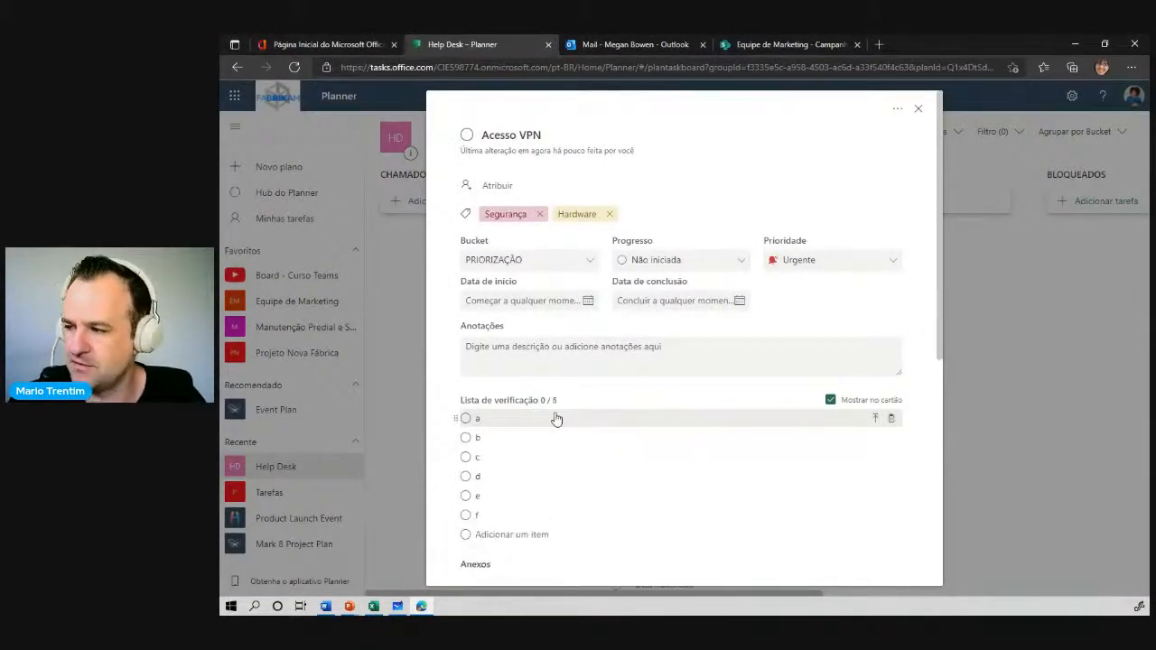
left_click(980, 388)
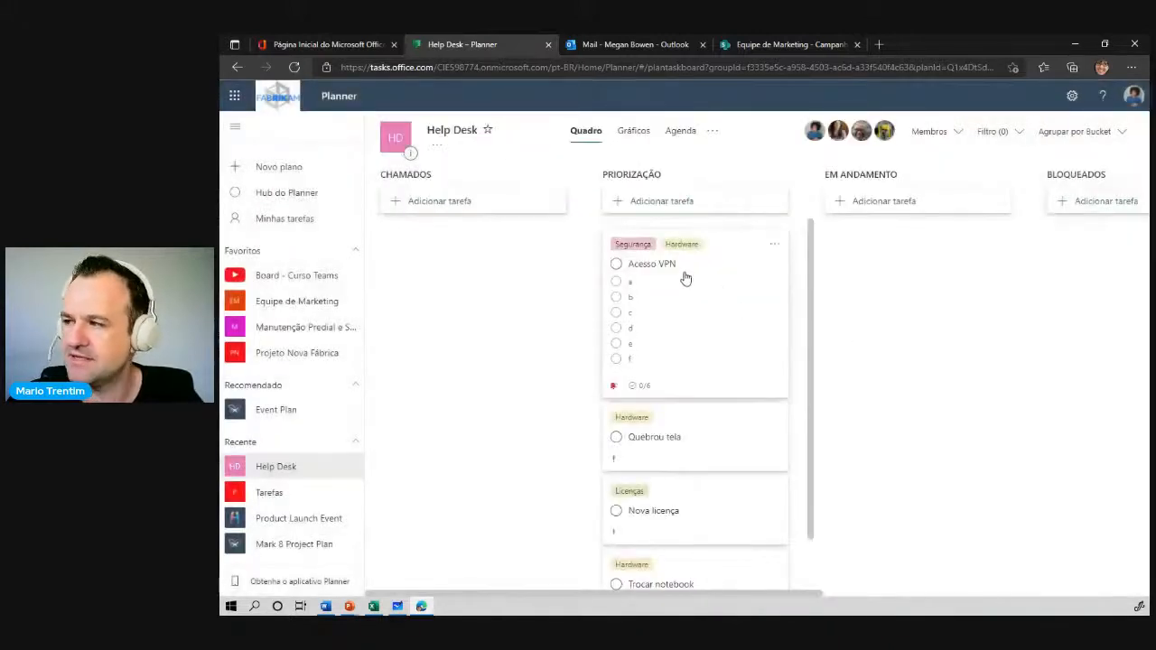
- Move the "Acesso VPN" task to the EM ANDAMENTO bucket and assign it to the first suggested team member
left_click_drag(687, 275, 908, 264)
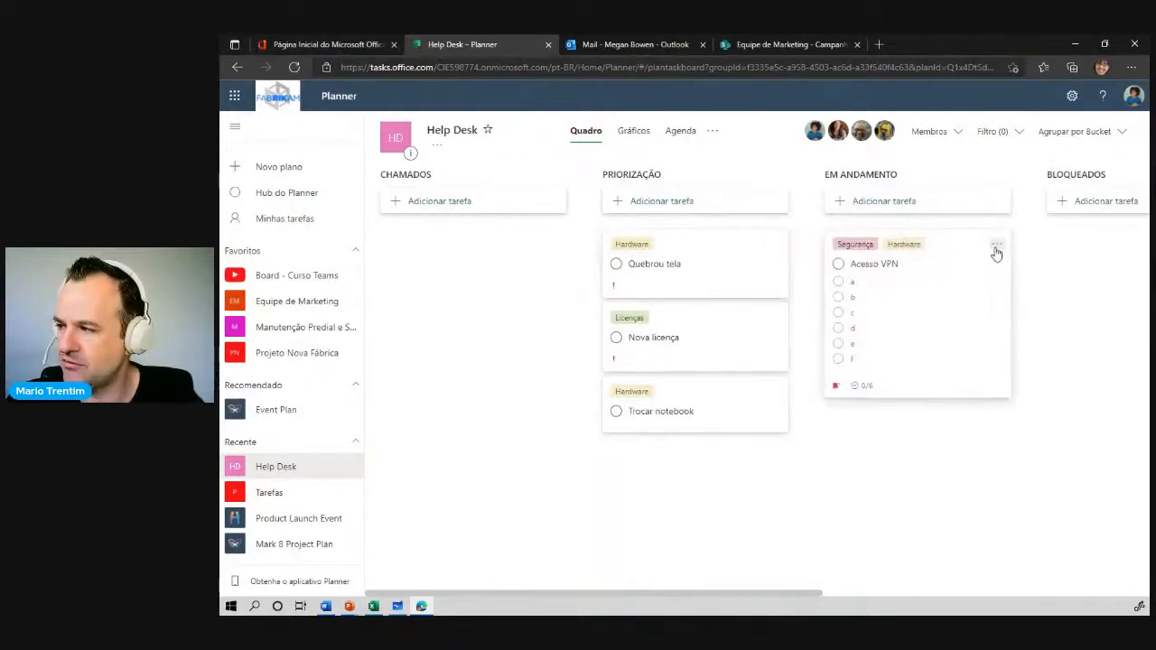
left_click(997, 249)
left_click(973, 283)
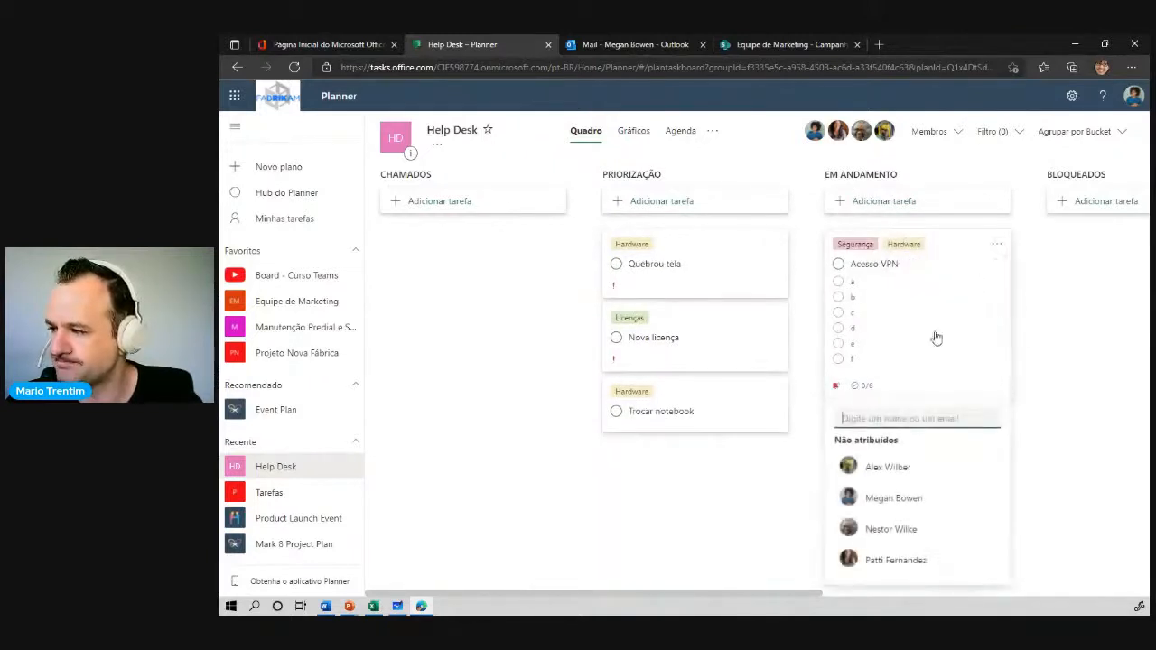
left_click(897, 470)
left_click(802, 504)
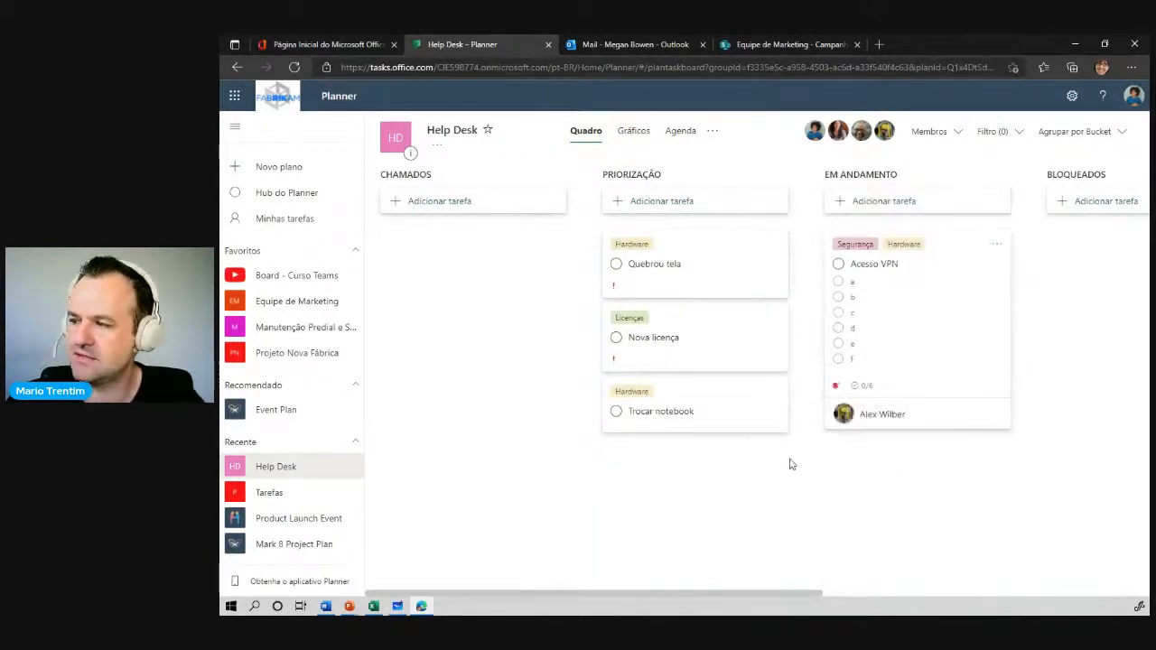
- Complete checklist items d, e and f of the "Acesso VPN" task and set its progress to Em andamento
left_click(839, 344)
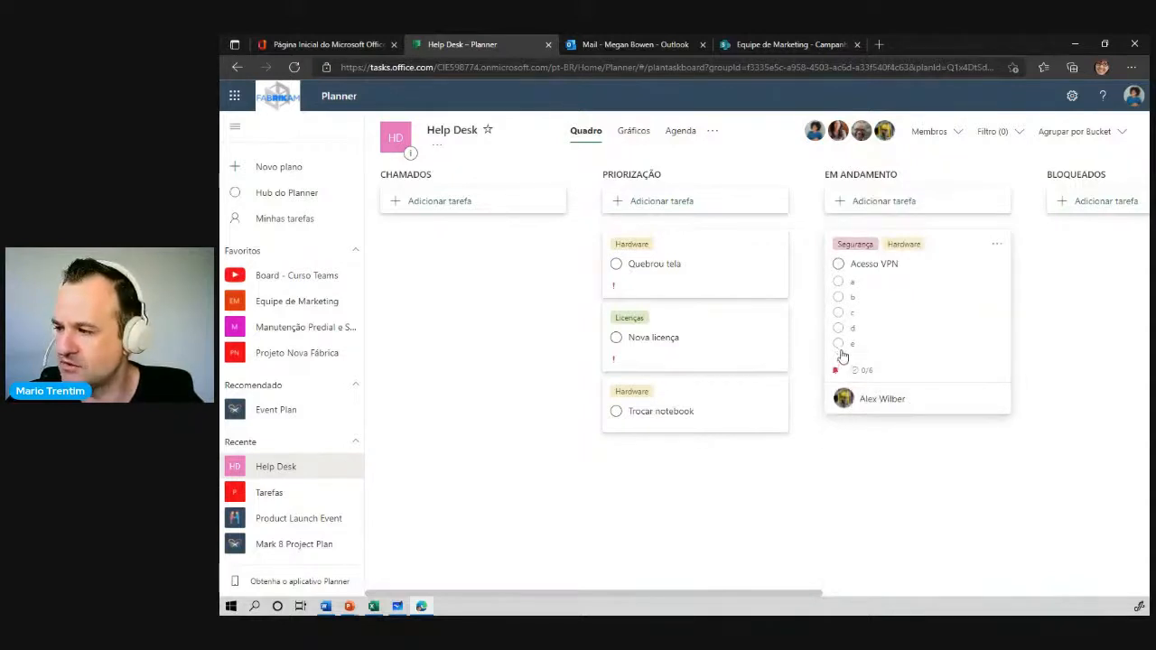
left_click(838, 327)
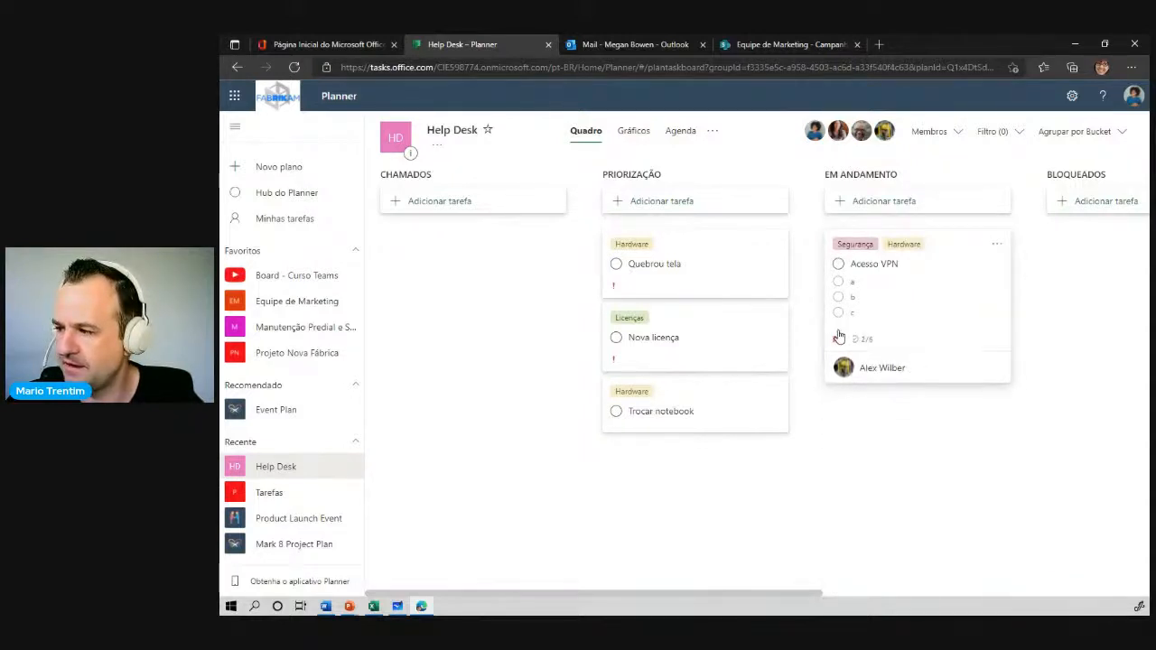
left_click(959, 247)
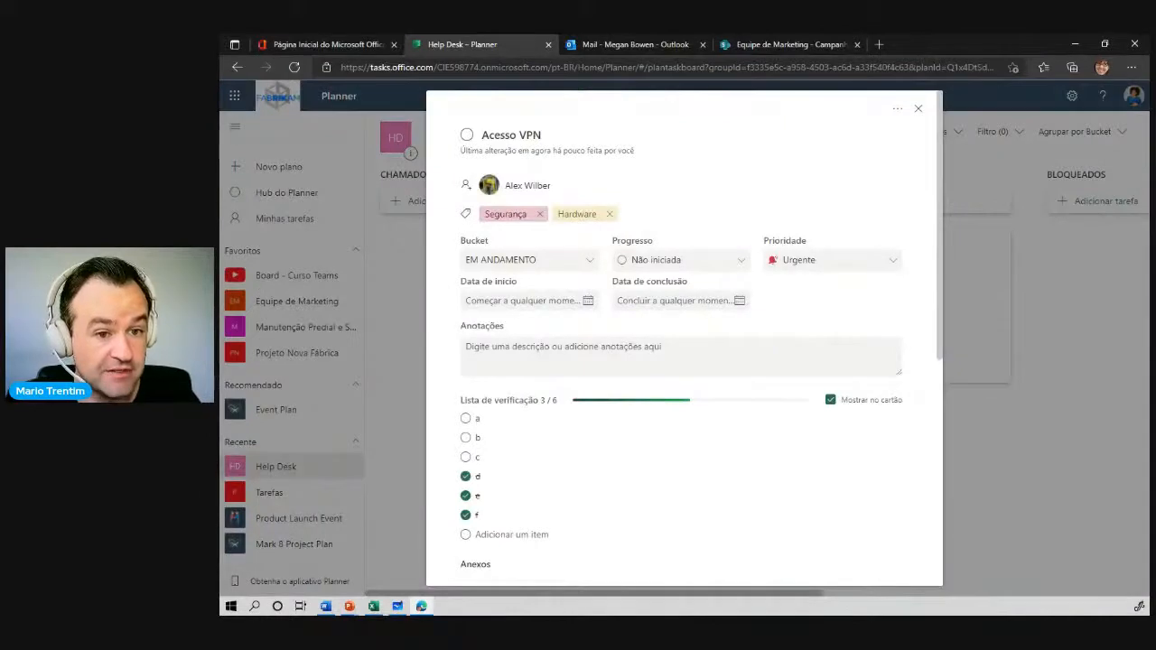
left_click(707, 264)
left_click(687, 310)
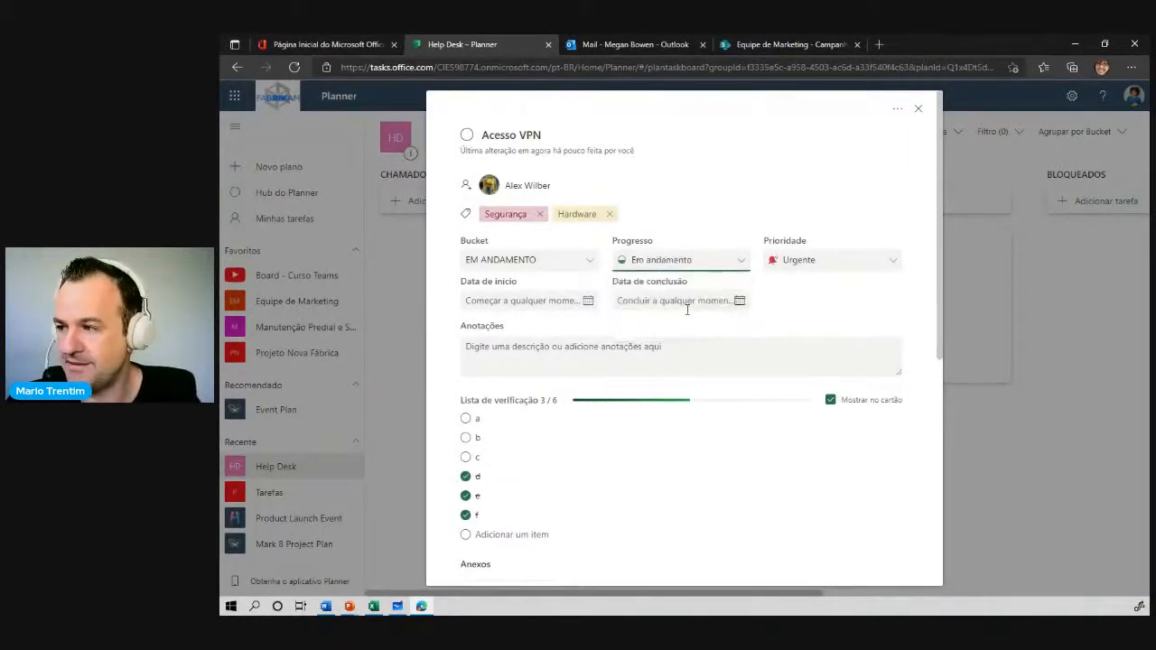
key("ctrl+1")
left_click(688, 280)
left_click_drag(697, 128, 611, 126)
mouse_move(576, 298)
left_mouse_down()
mouse_move(537, 306)
mouse_move(624, 299)
left_mouse_up()
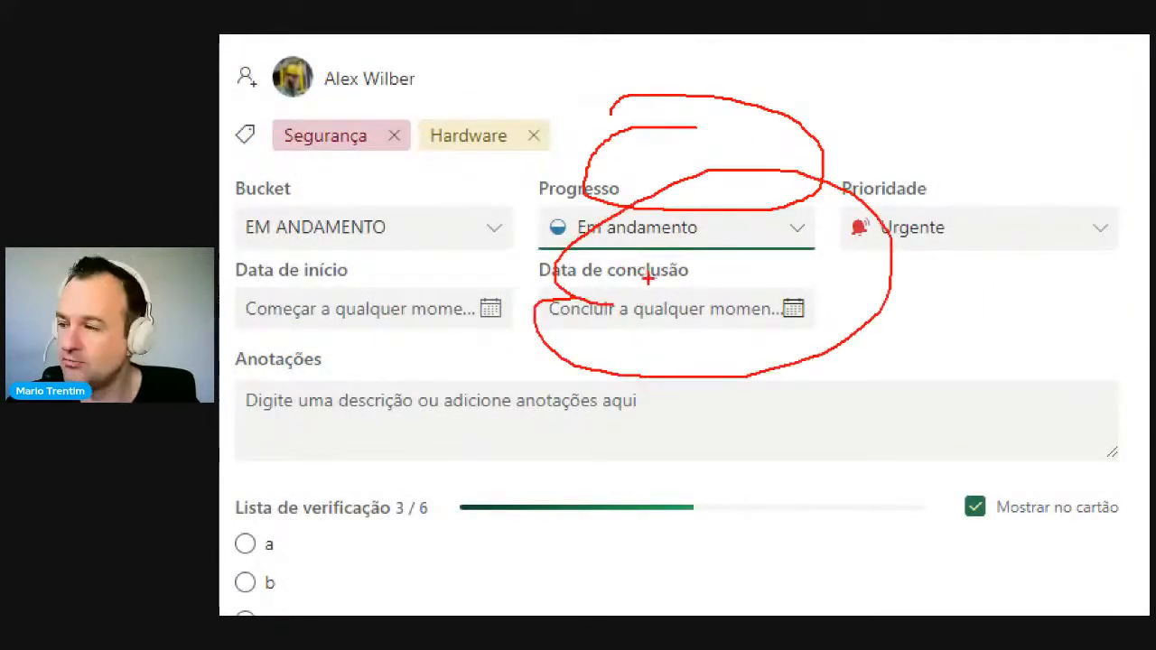
key("Escape")
- Set the "Acesso VPN" completion date to 15/10/2021 and post a comment addressing the assignee by first name with "favor revisar documento XYZ."
left_click(684, 301)
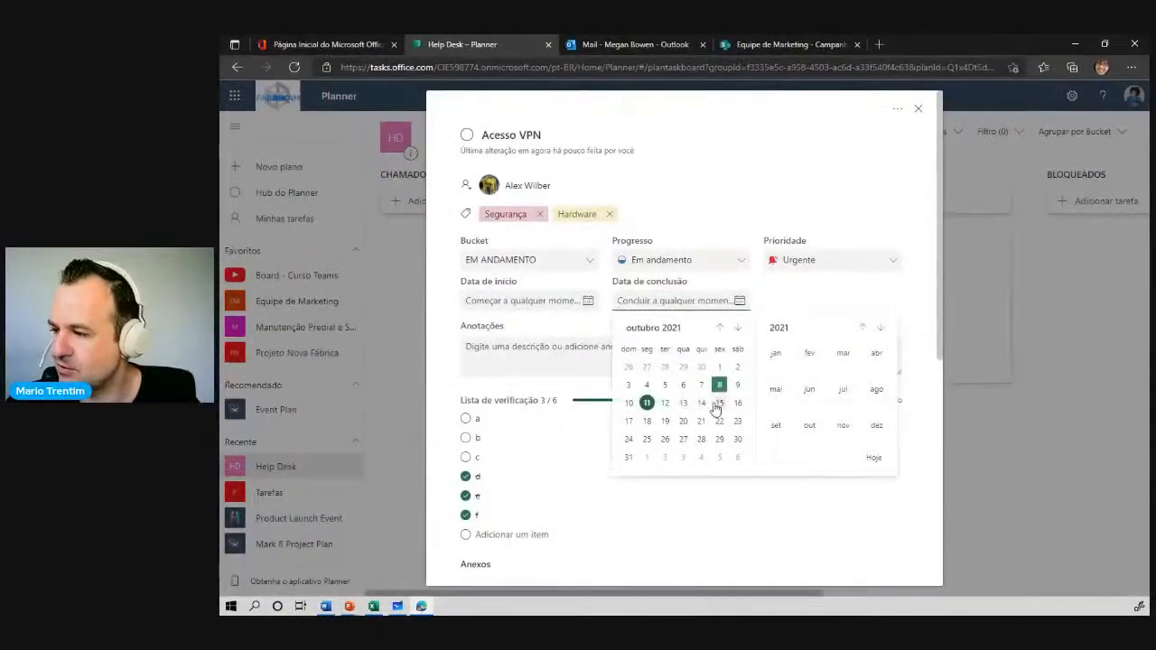
left_click(718, 404)
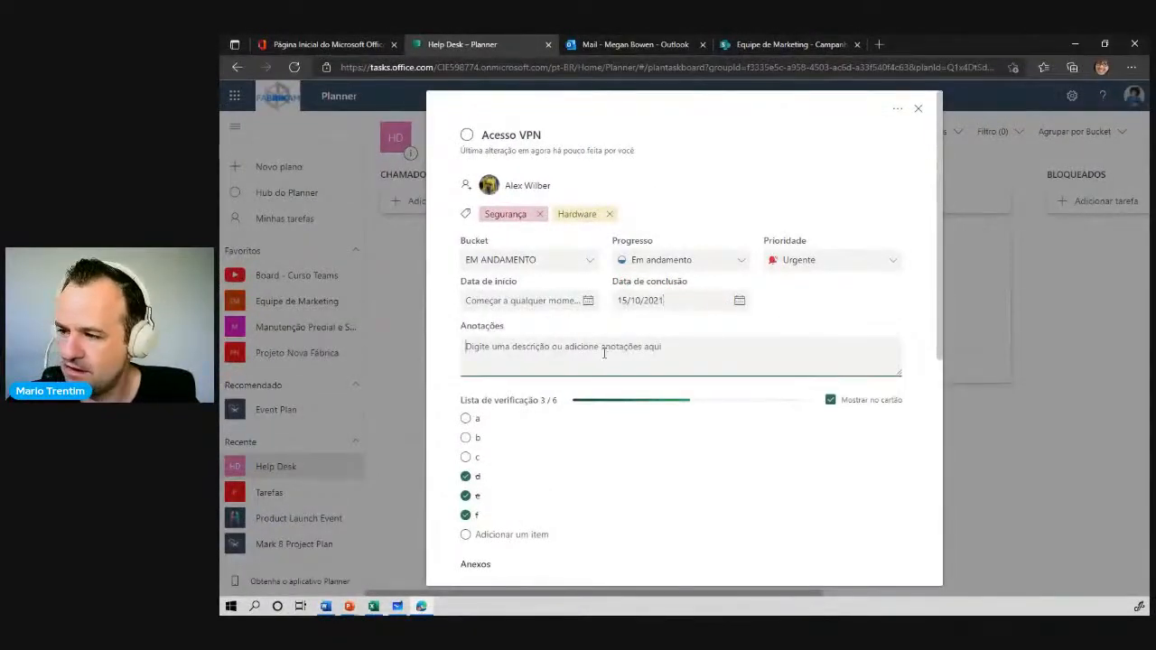
scroll(594, 338, "down", 5)
scroll(531, 252, "up", 1)
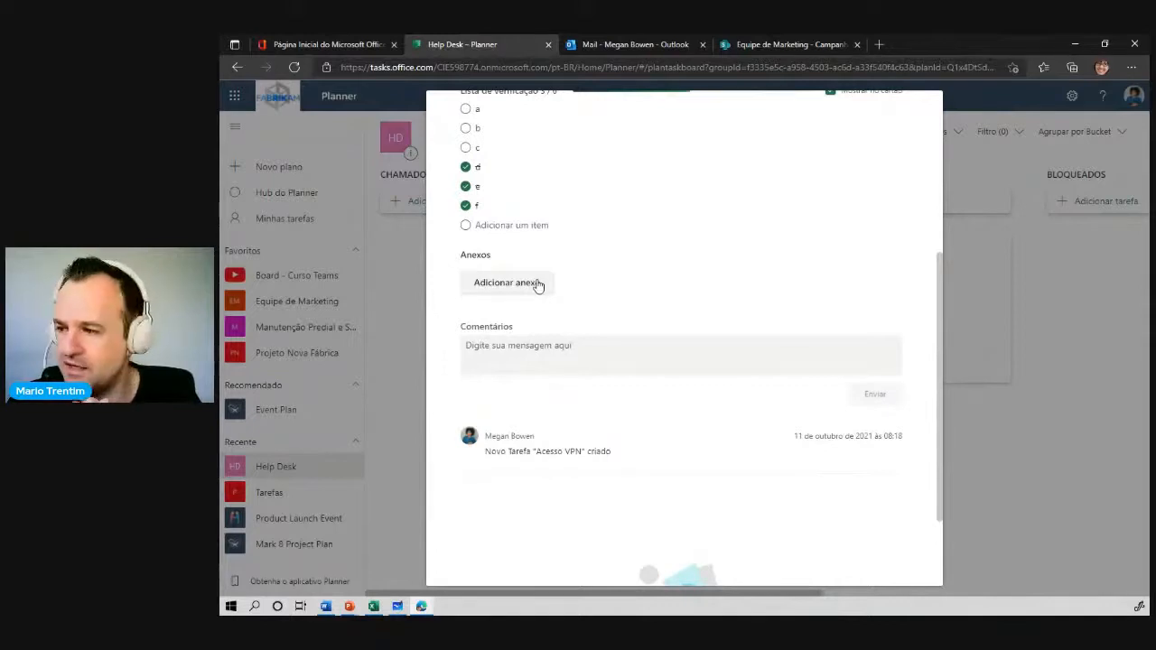
left_click(563, 346)
type("Ae")
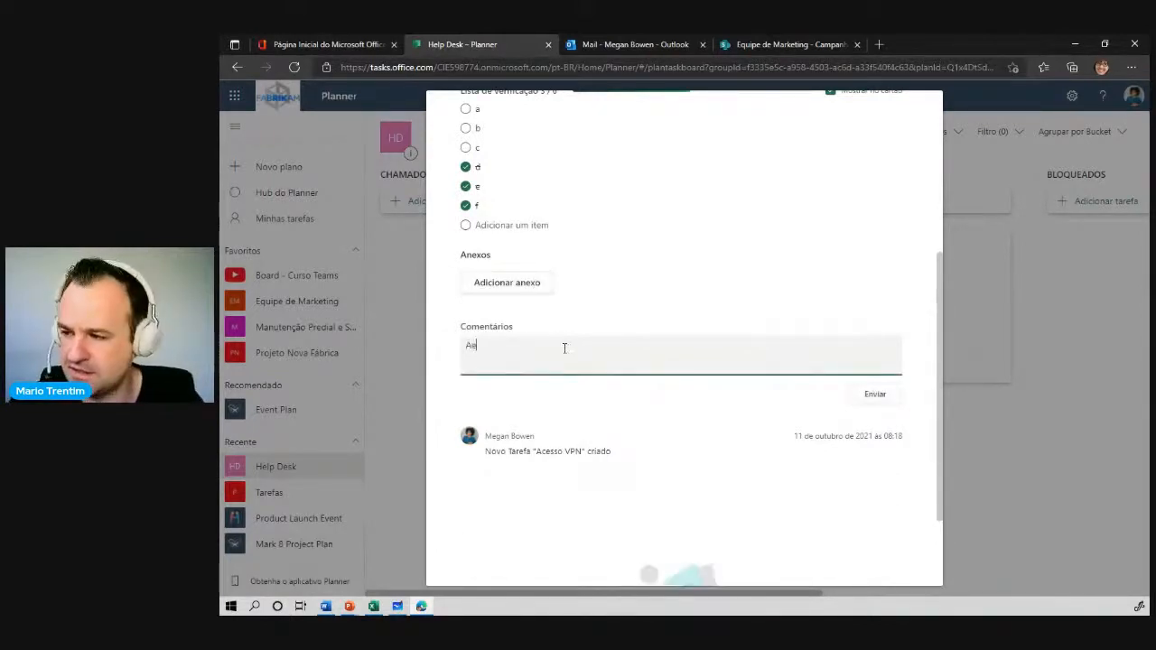
type("ex. favor revisar documento")
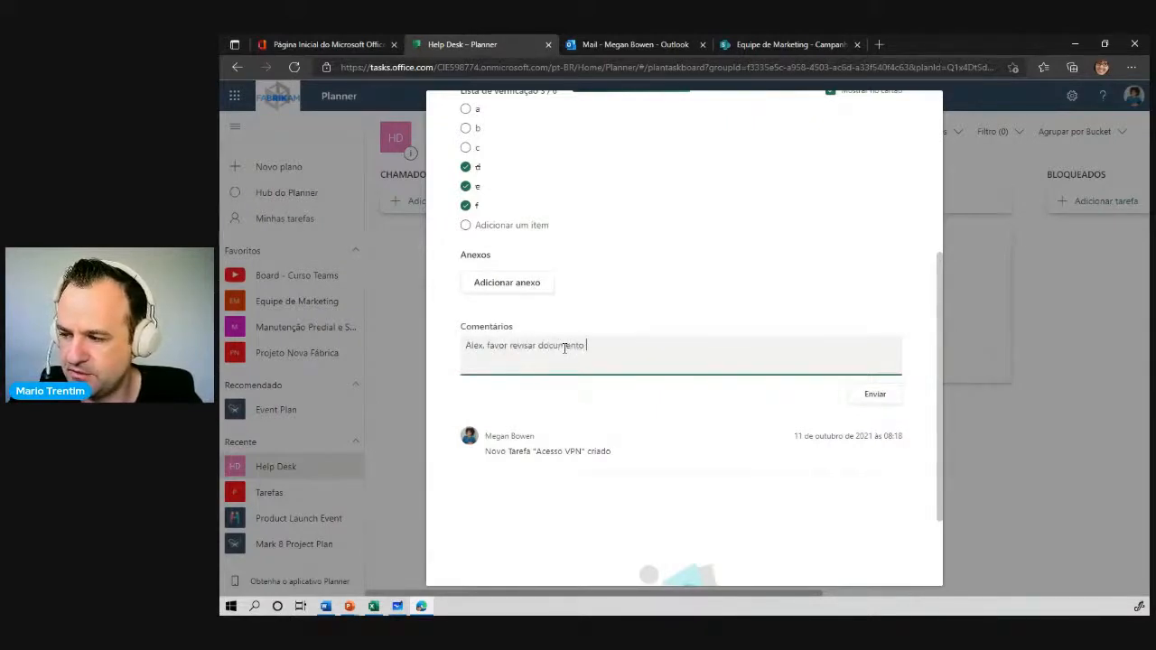
type(" XYZ.")
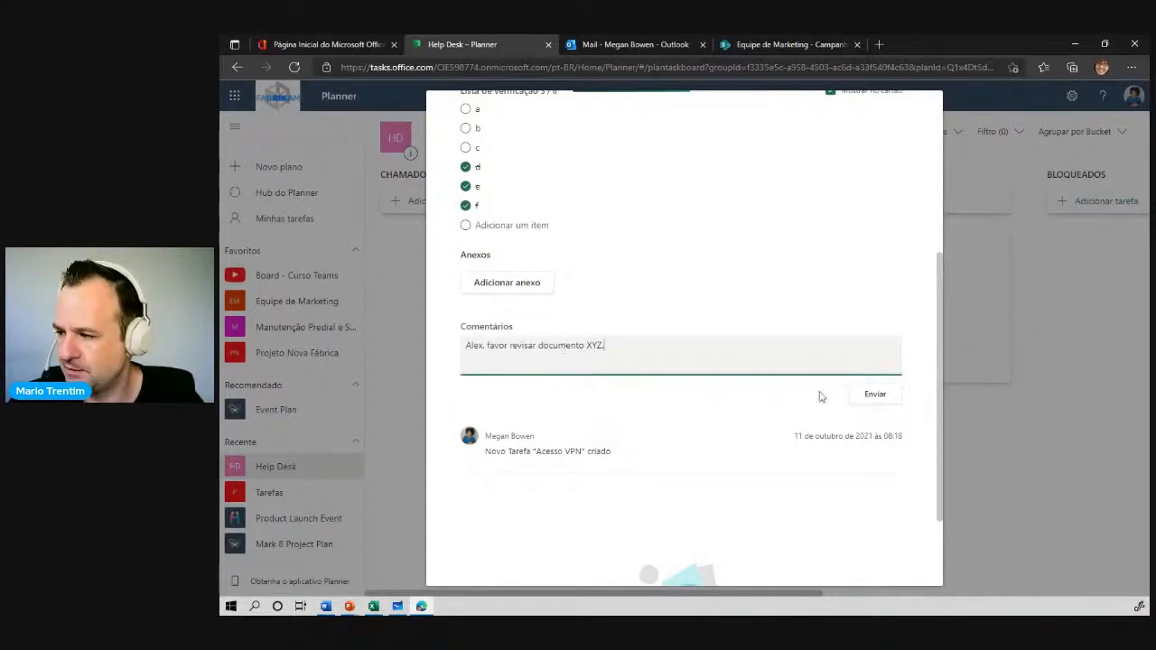
left_click(871, 396)
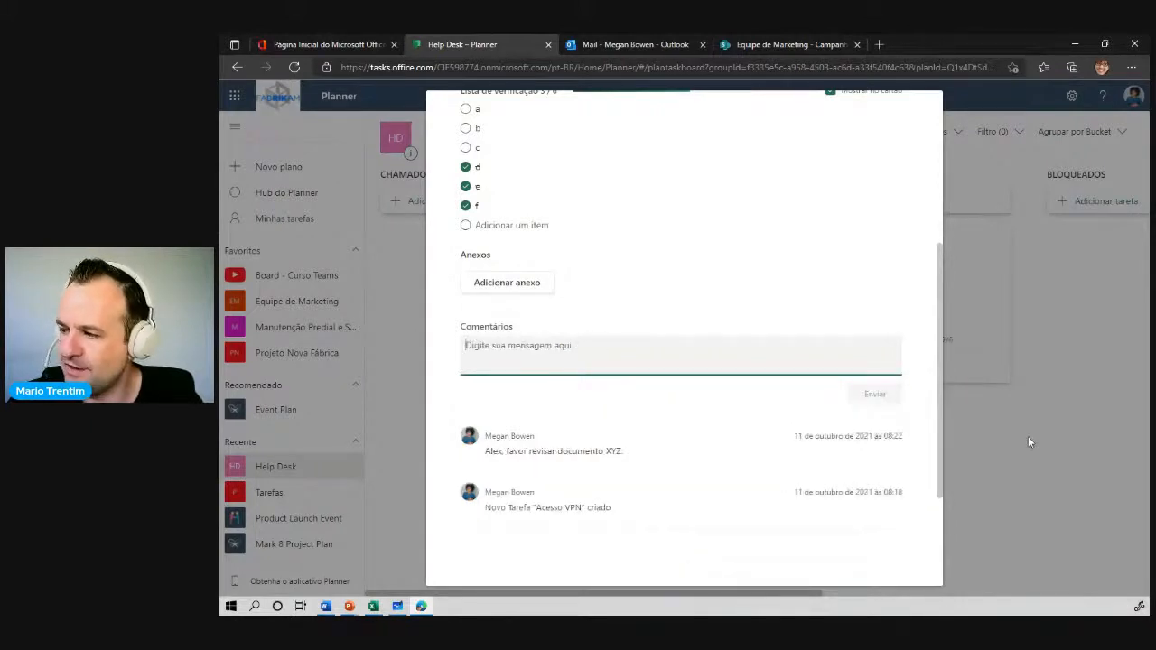
left_click(1028, 436)
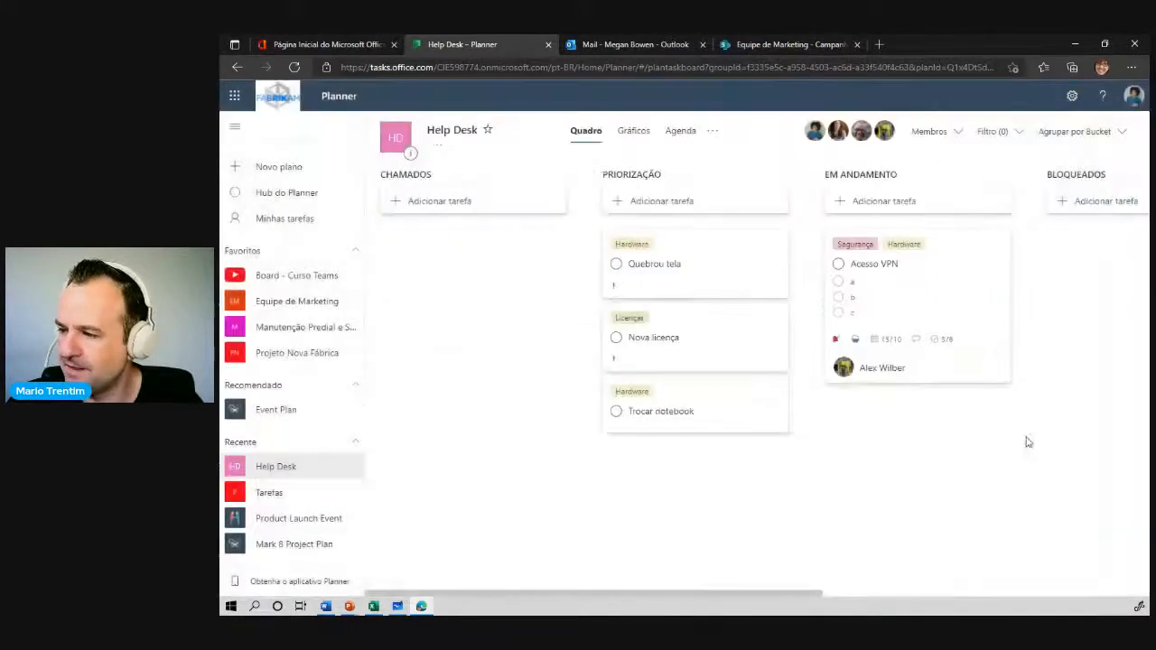
- Assign the "Quebrou tela" task to the third suggested team member and close its details
left_click(670, 256)
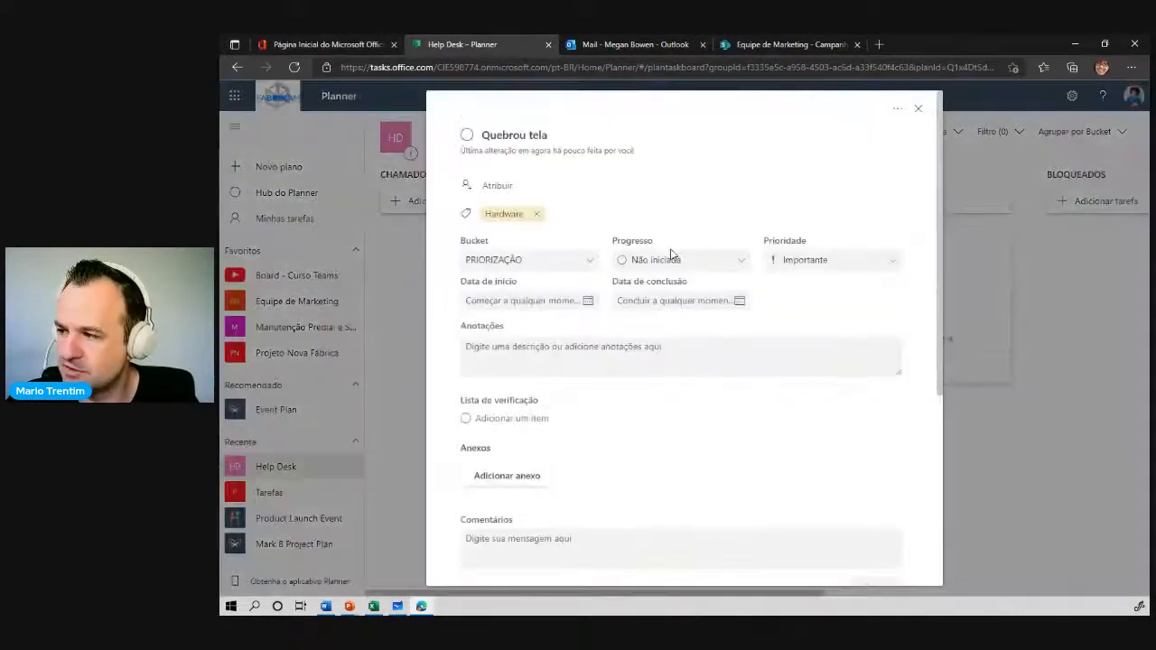
left_click(504, 187)
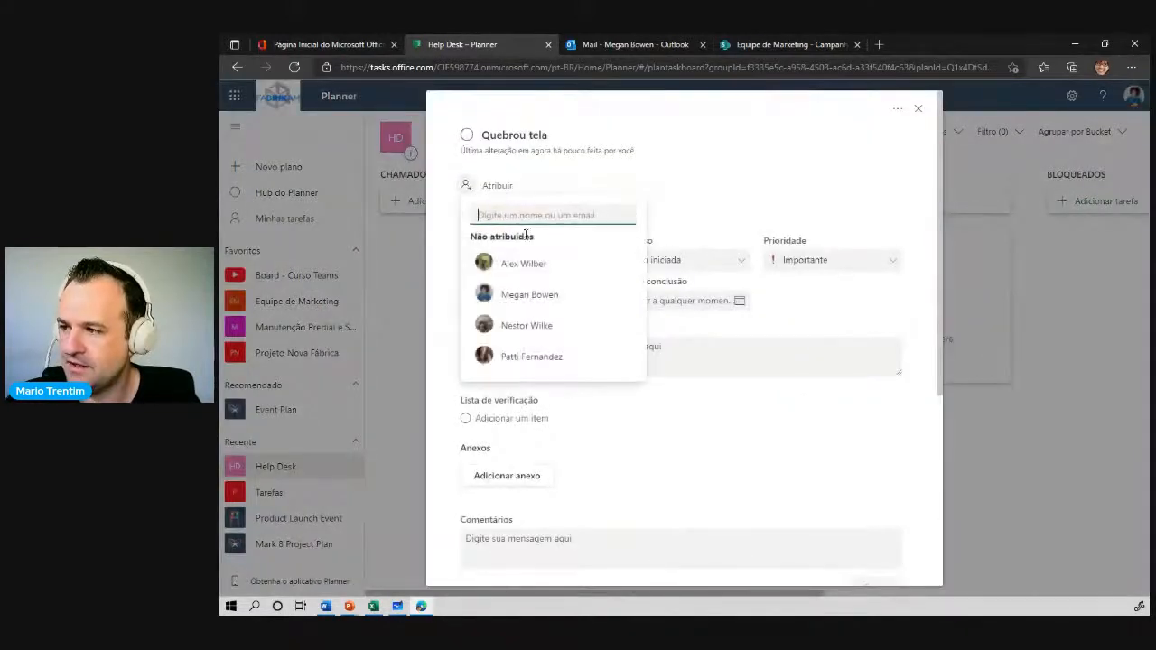
left_click(542, 325)
left_click(972, 410)
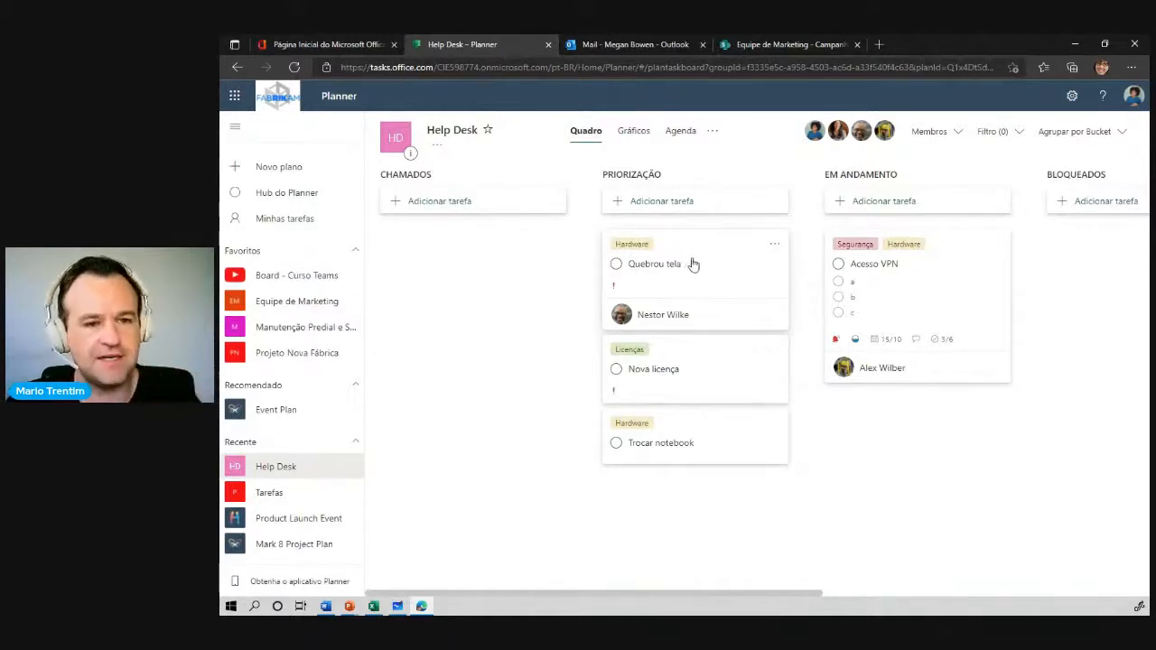
- Move the "Quebrou tela" task to the EM ANDAMENTO bucket and set its progress to Em andamento
left_click_drag(689, 264, 908, 413)
left_click(909, 413)
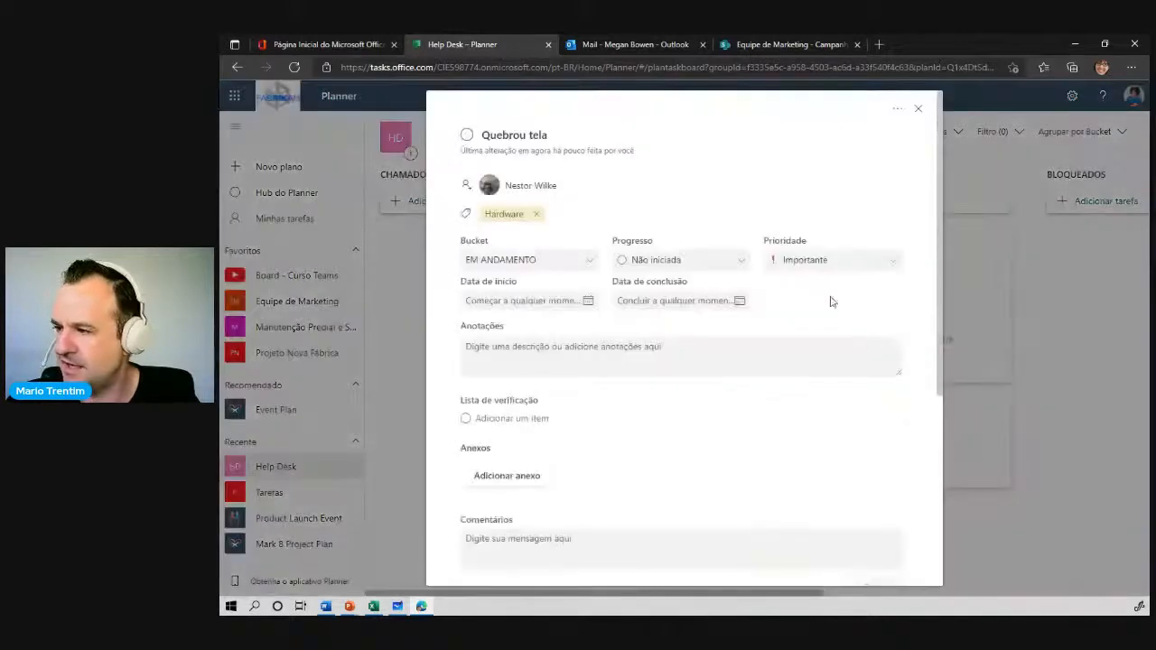
left_click(674, 262)
left_click(669, 305)
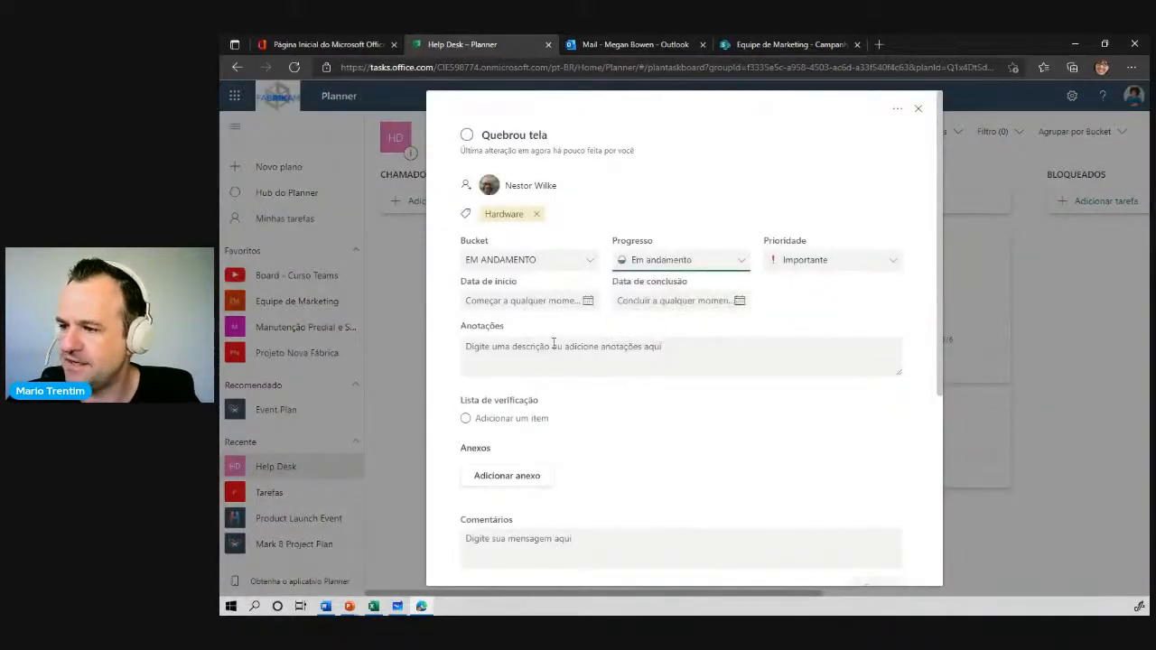
- Add the checklist items x, y and z to the "Quebrou tela" task and close its details
left_click(529, 419)
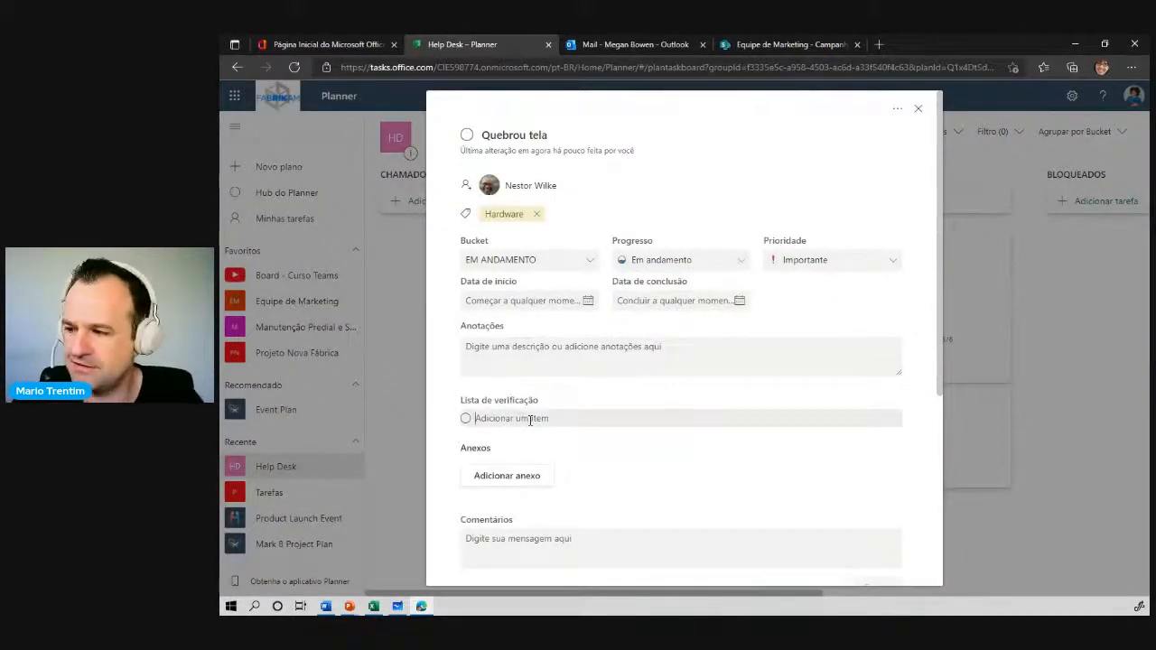
type("x")
key("Return")
type("y")
key("Return")
type("z")
key("Return")
left_click(714, 404)
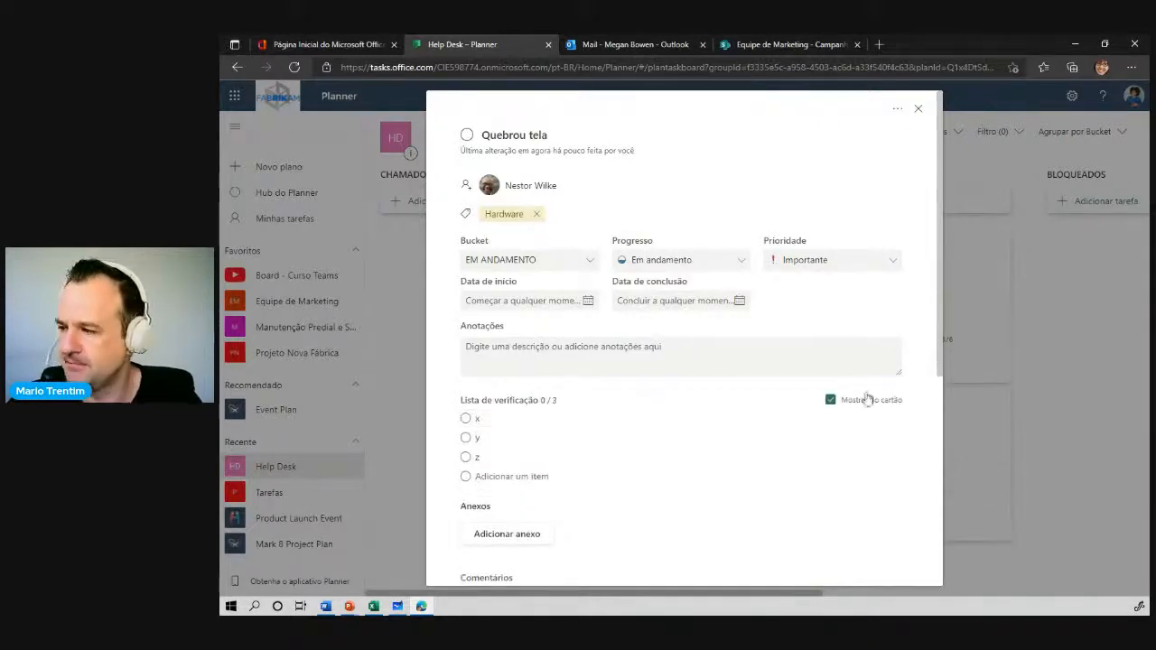
left_click(1131, 356)
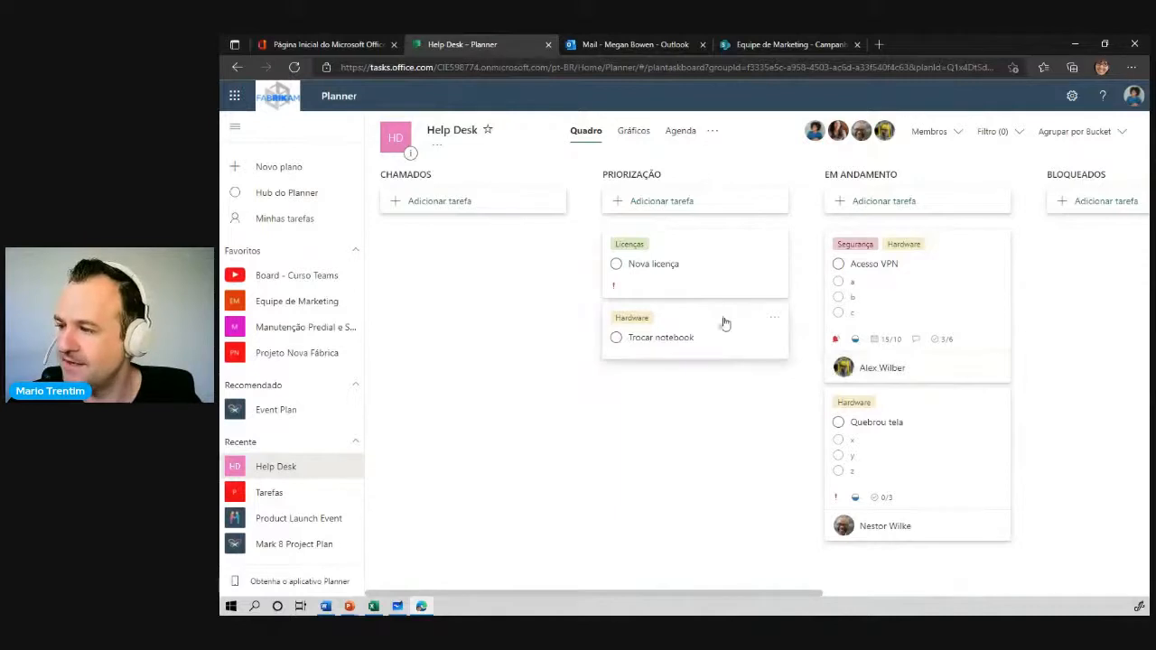
- Add three tasks to the CHAMADOS bucket: "novo chamado", "novo chamado 2" and "chamado 3"
left_click(454, 203)
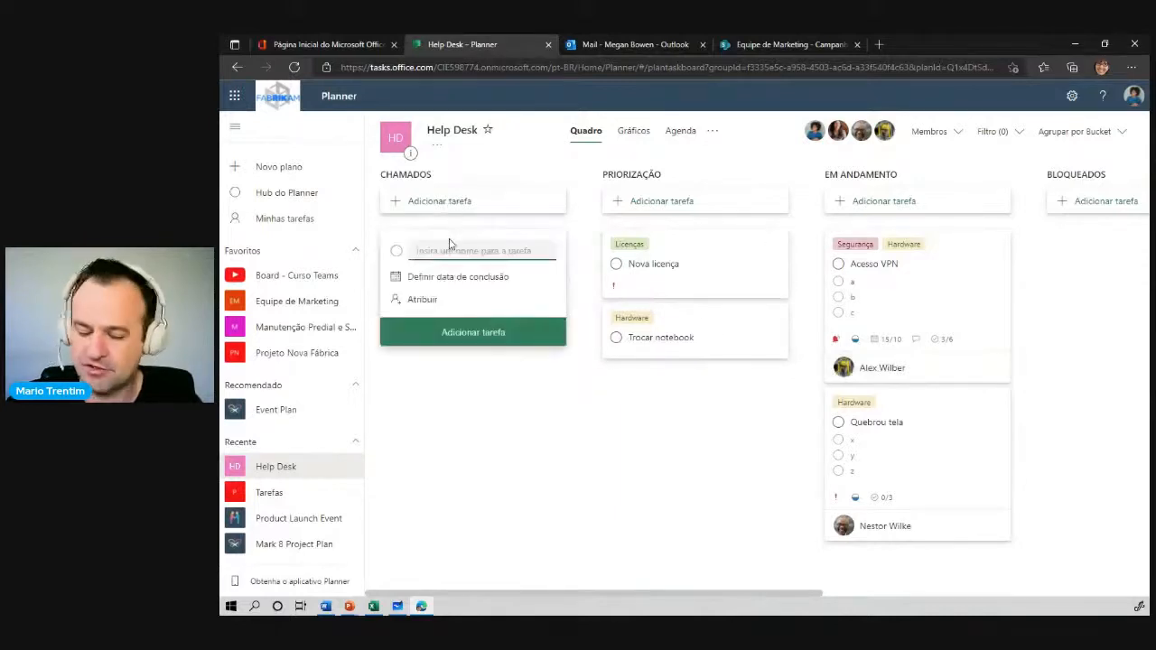
type("novo chamado")
key("Return")
type("novo chamado 2")
key("Return")
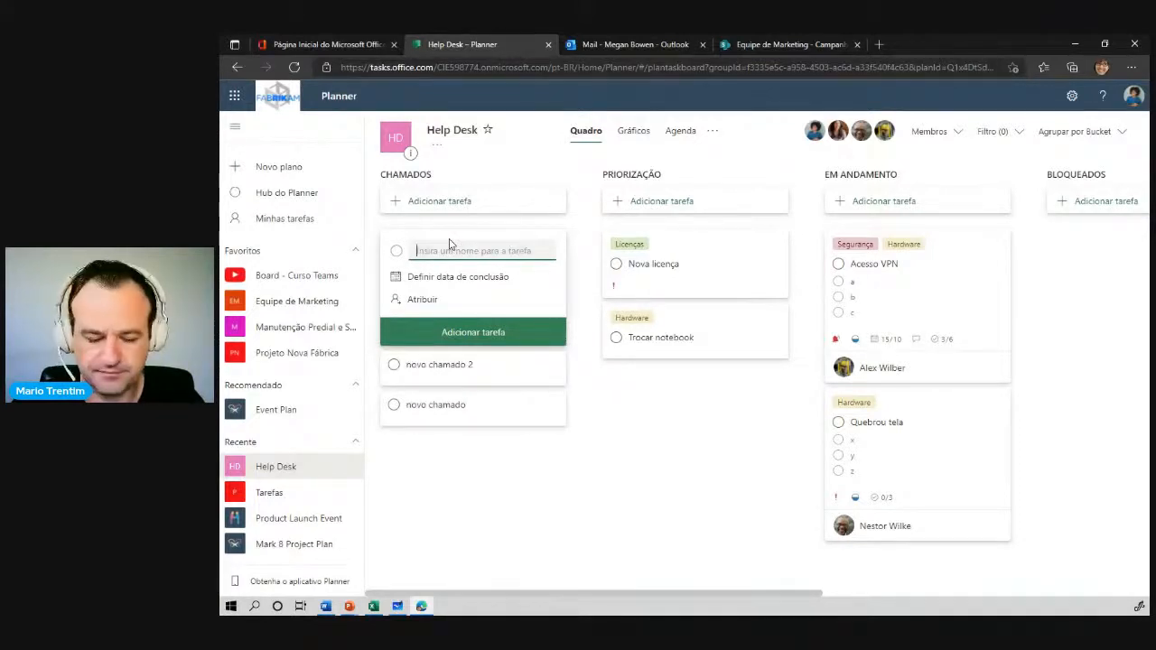
type("chamado")
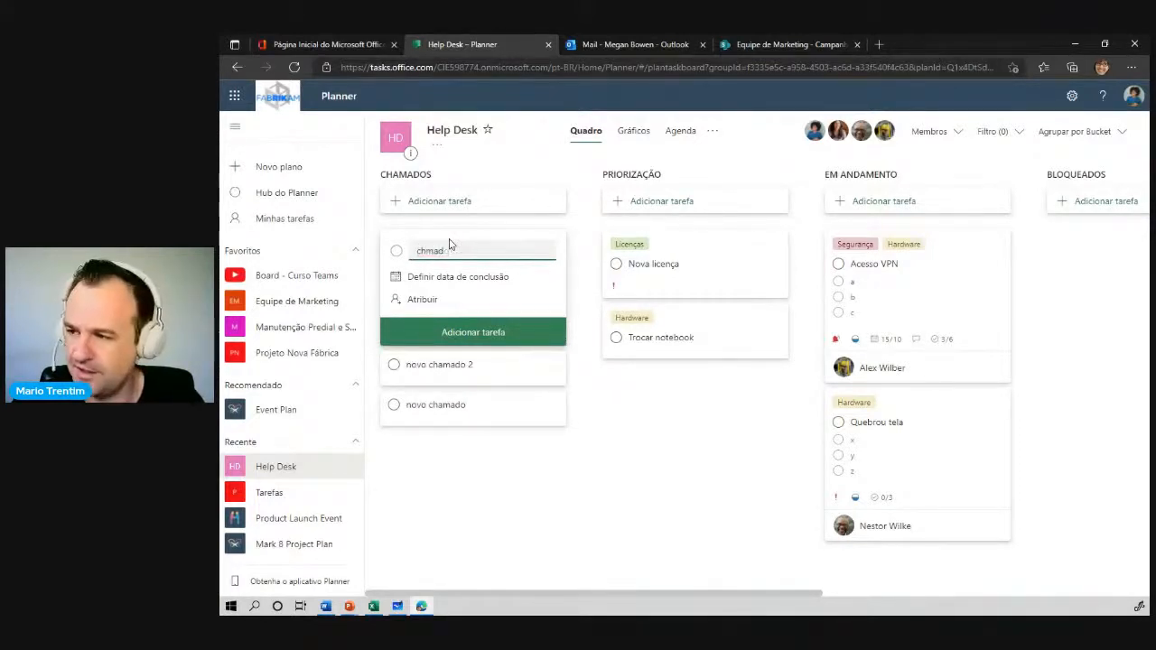
type(" 3")
key("Return")
left_click(567, 497)
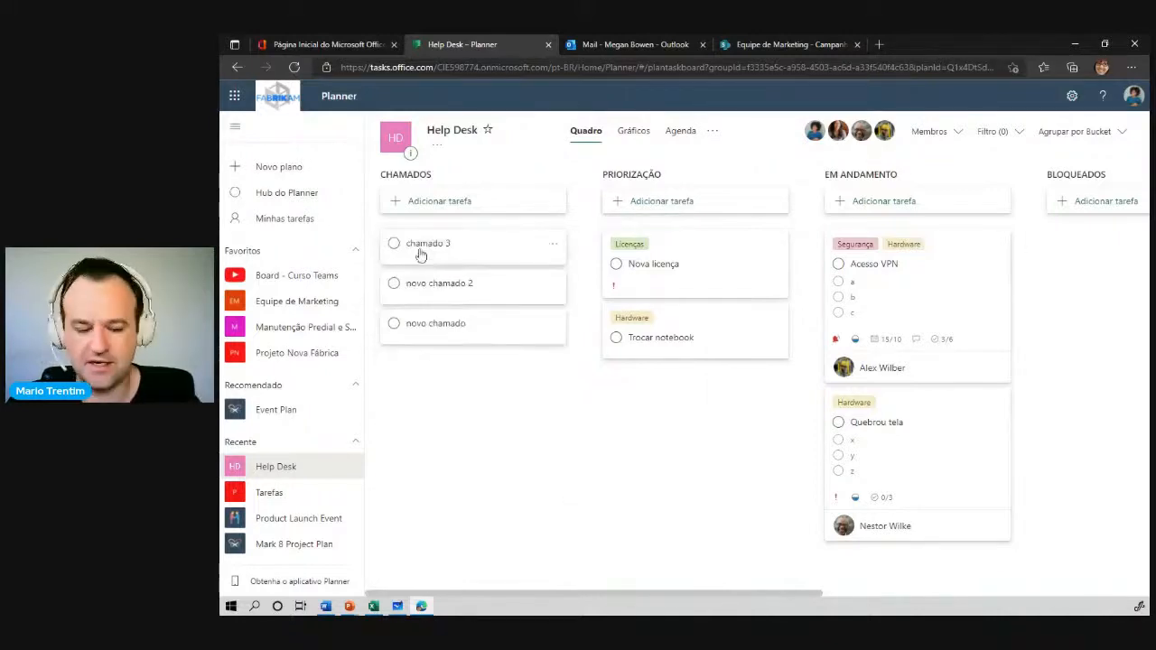
- Complete checklist items b and c of the "Acesso VPN" task and move it to the BLOQUEADOS bucket
key("ctrl+1")
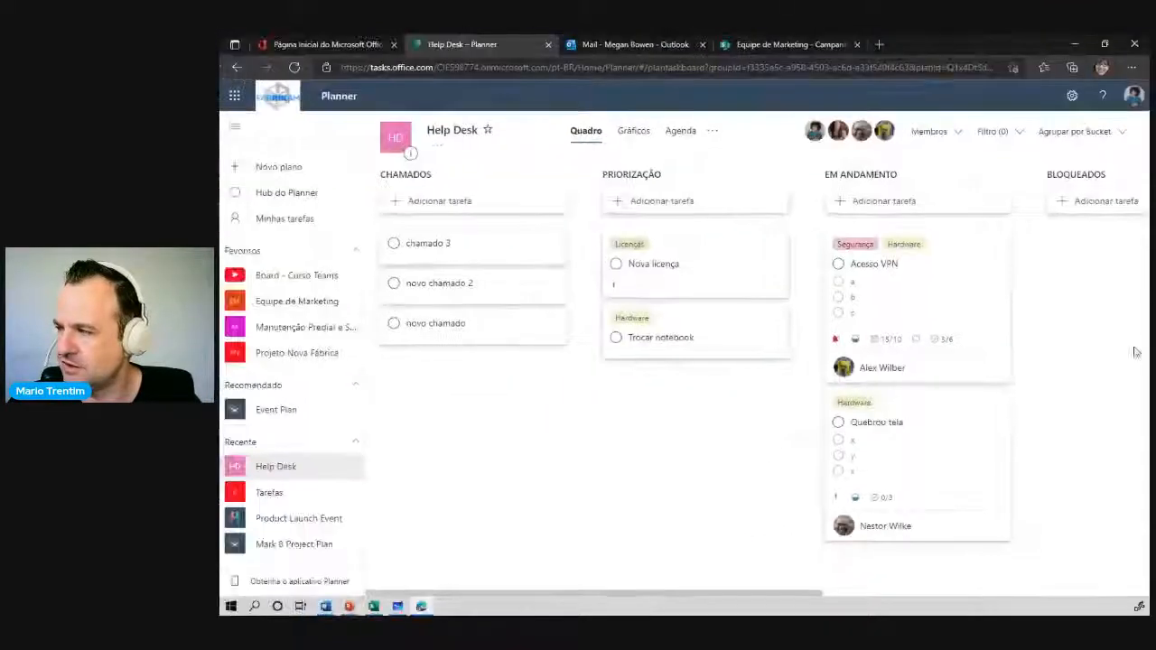
left_click_drag(735, 590, 969, 591)
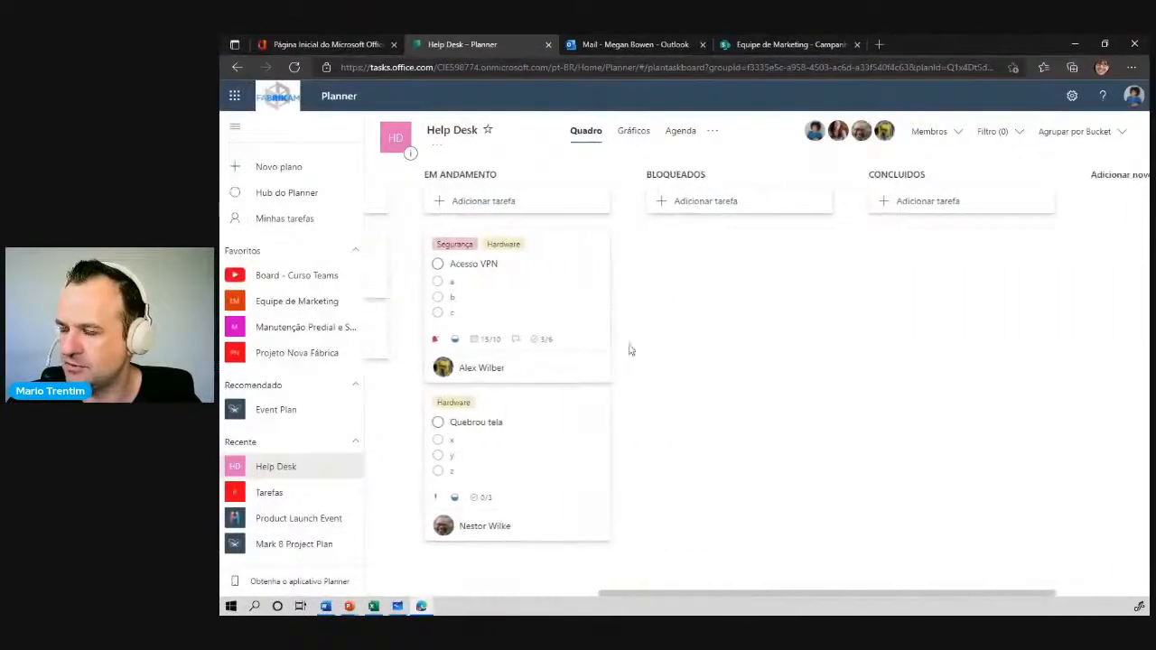
left_click(438, 312)
left_click(438, 297)
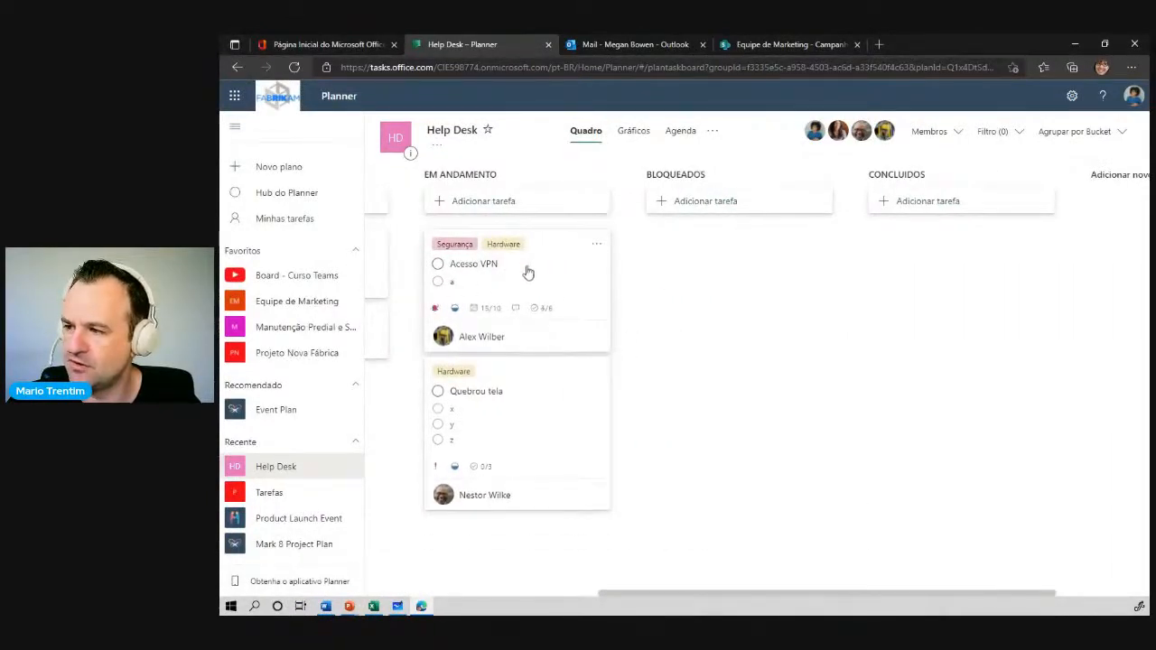
left_click_drag(526, 269, 732, 273)
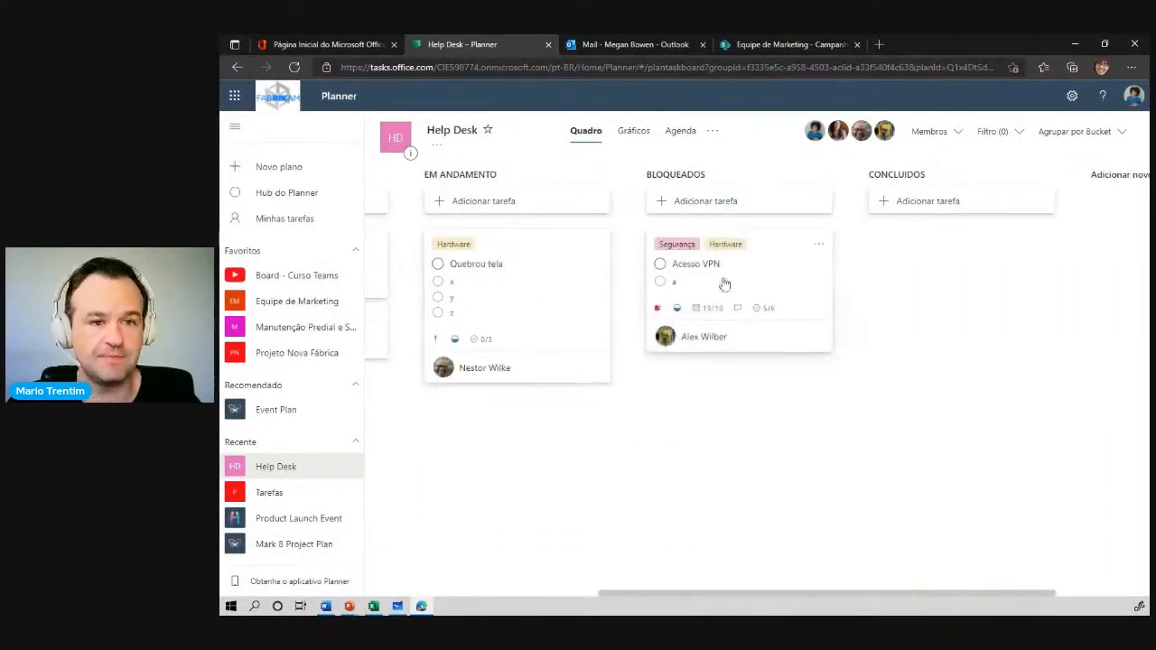
mouse_move(824, 60)
left_mouse_down()
mouse_move(610, 133)
mouse_move(667, 125)
left_mouse_up()
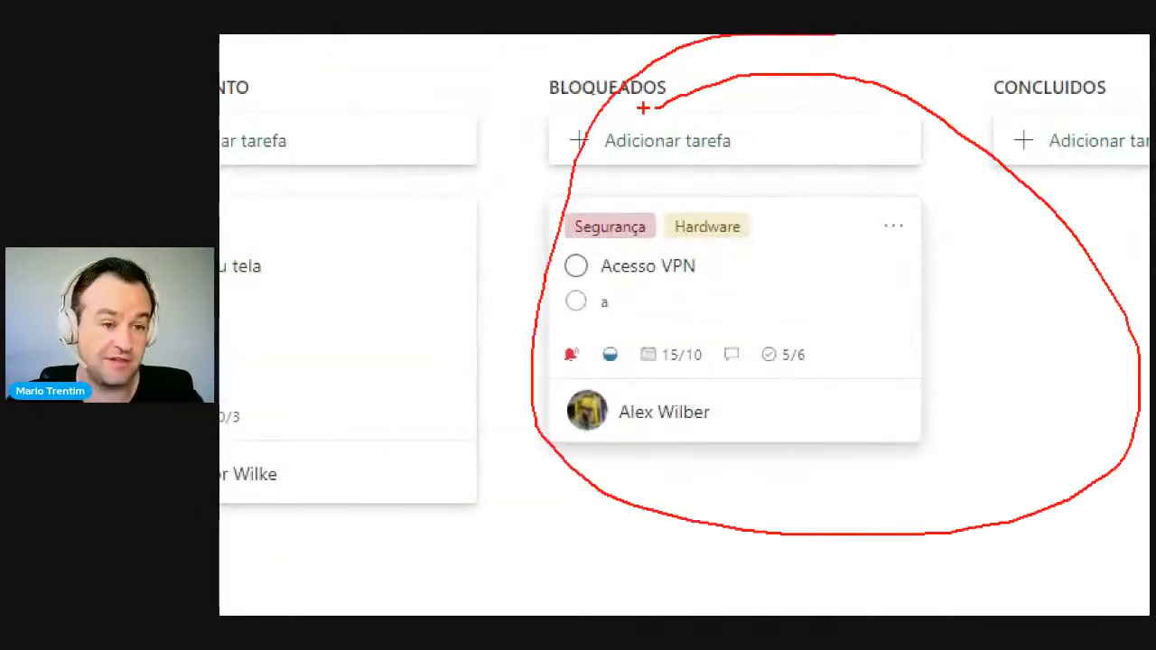
key("Escape")
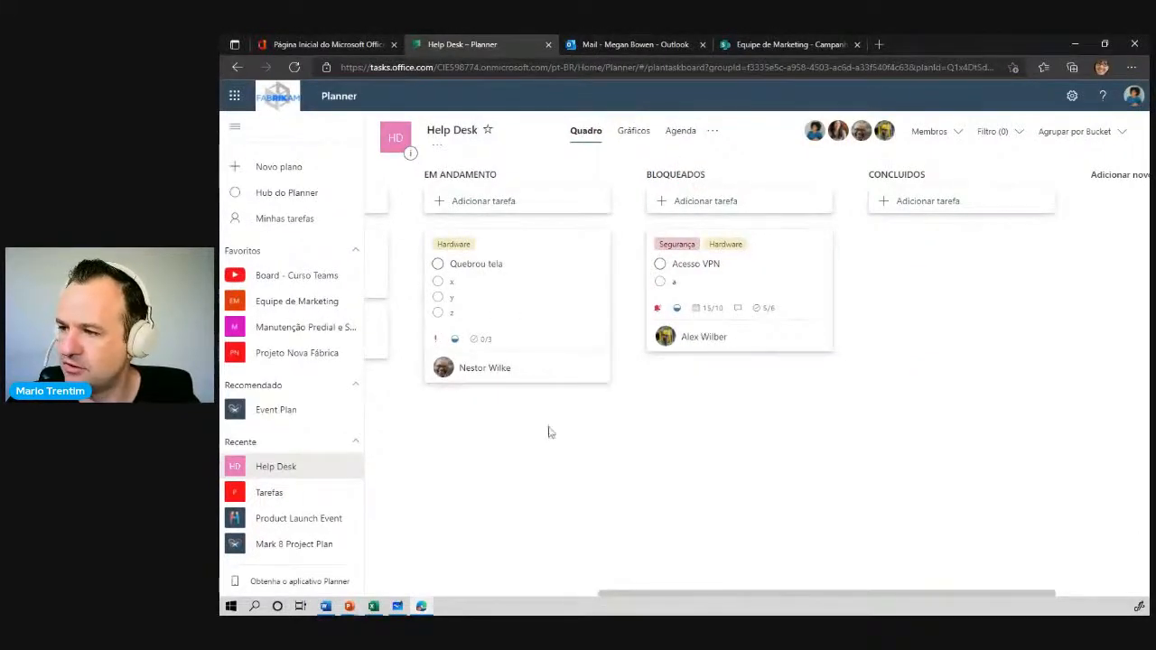
- Move the "novo chamado" task from CHAMADOS to the BLOQUEADOS bucket, and from there to CONCLUIDOS
left_click_drag(696, 587, 461, 542)
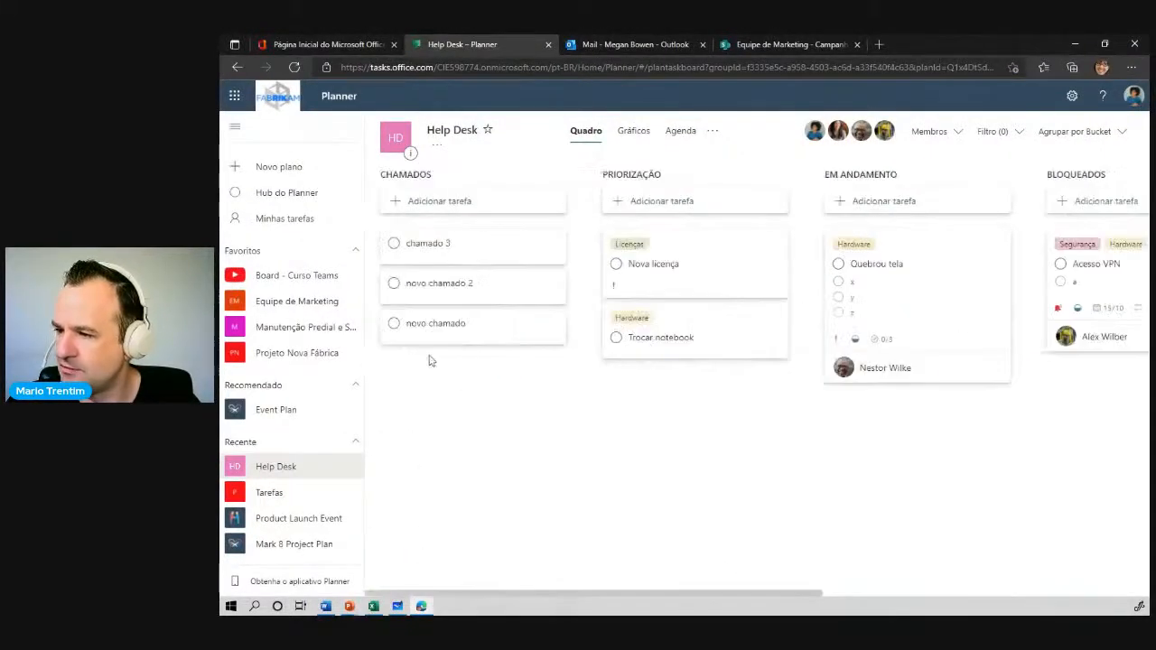
left_click_drag(439, 328, 1111, 361)
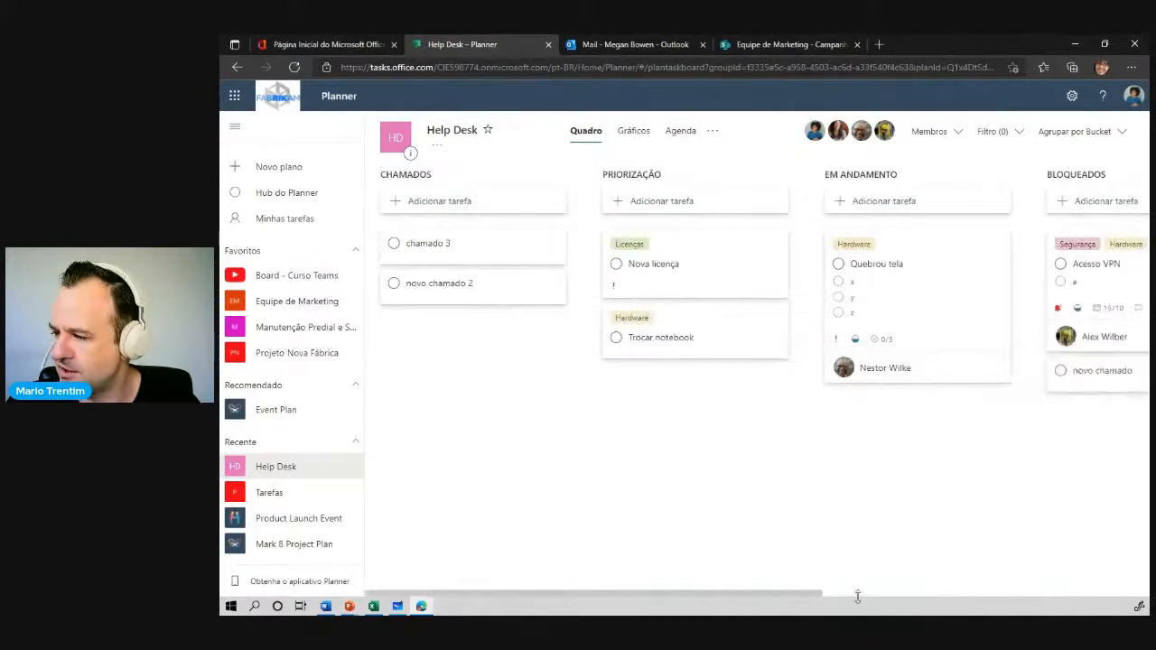
left_click_drag(791, 593, 1140, 587)
left_click_drag(609, 382, 804, 253)
- Assign the "novo chamado" task to the fourth suggested team member and close its details
left_click(777, 246)
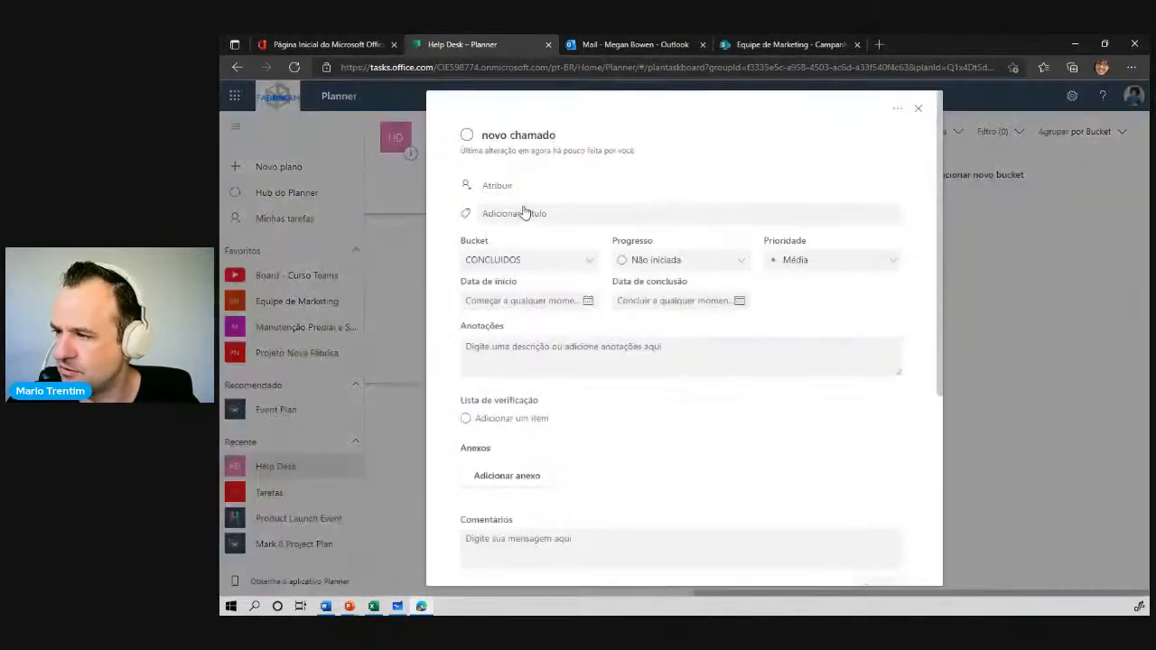
left_click(492, 185)
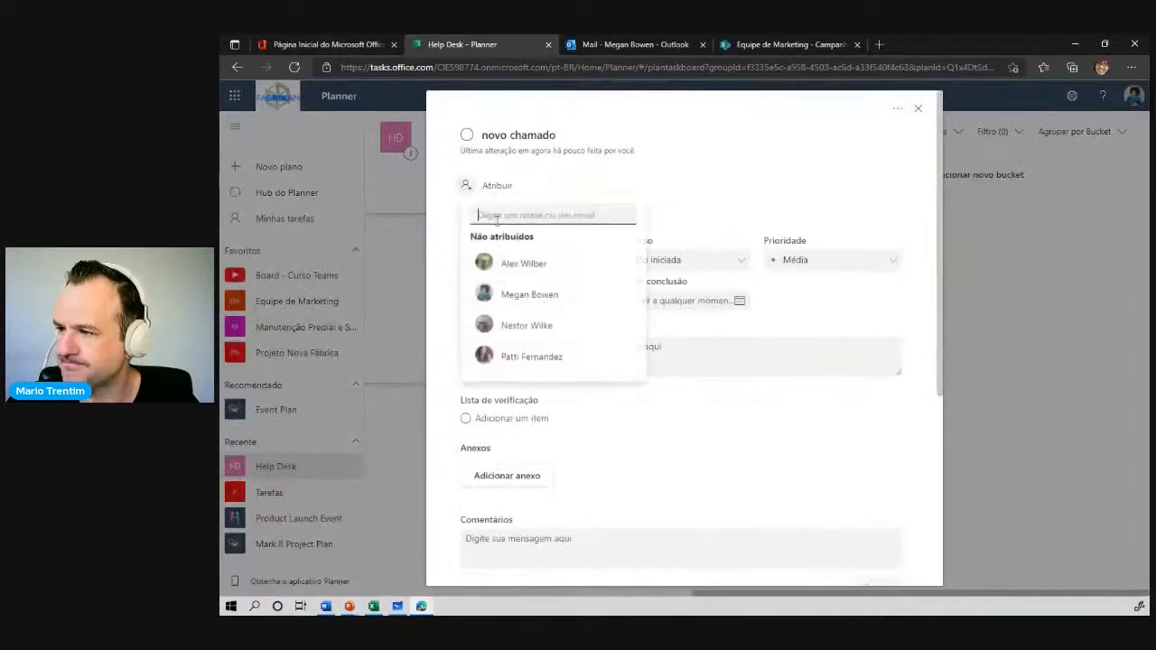
left_click(505, 327)
left_click(1051, 264)
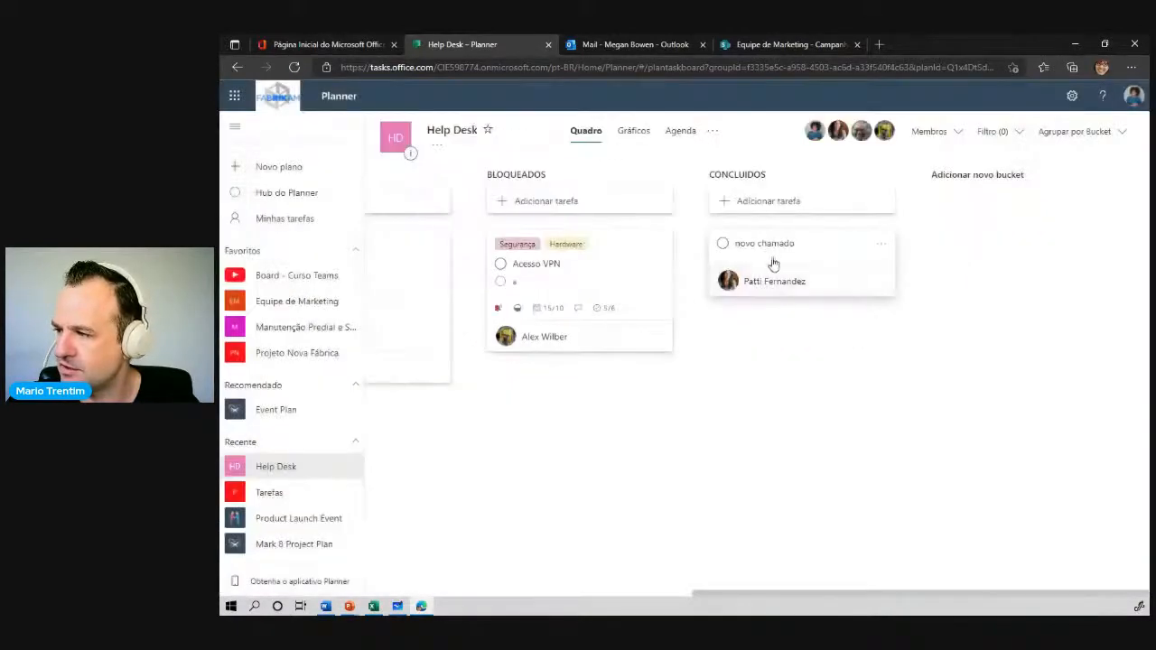
- Mark the "novo chamado" task as complete and expand the completed tasks in the CONCLUIDOS bucket
left_click(723, 243)
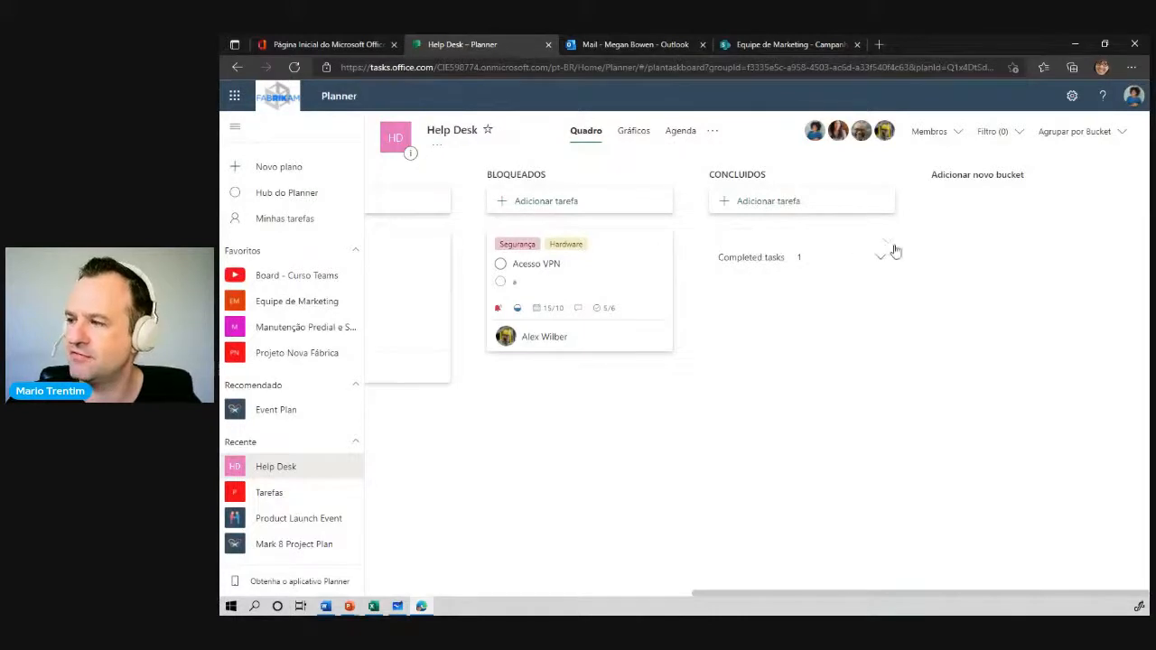
left_click(883, 260)
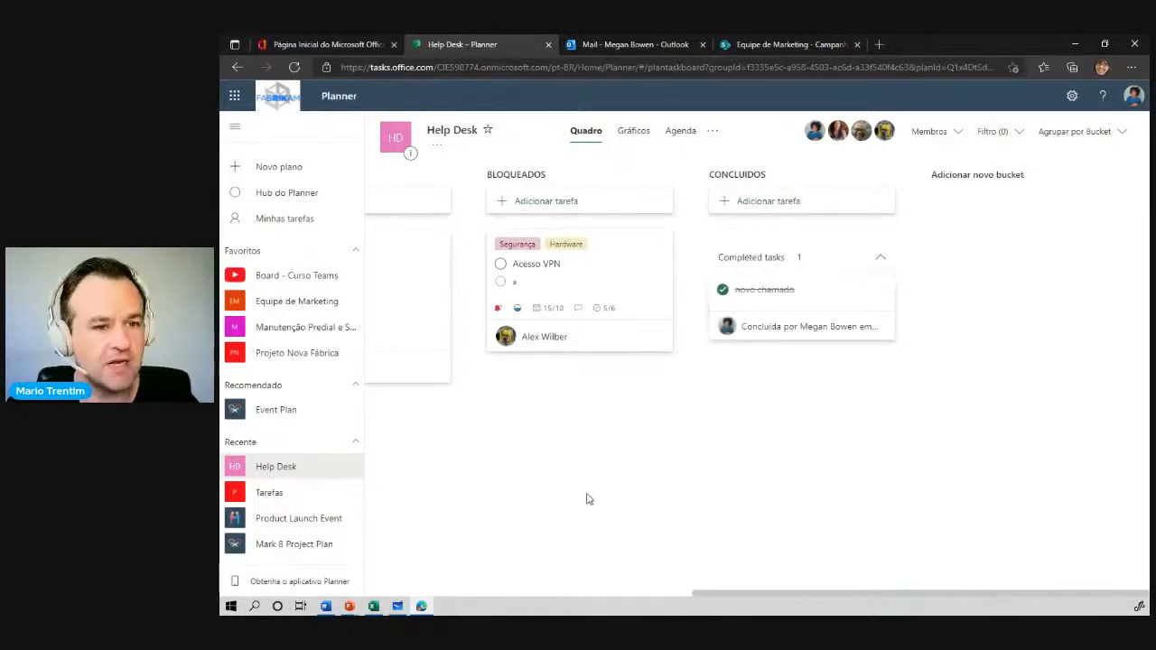
left_click_drag(704, 591, 464, 572)
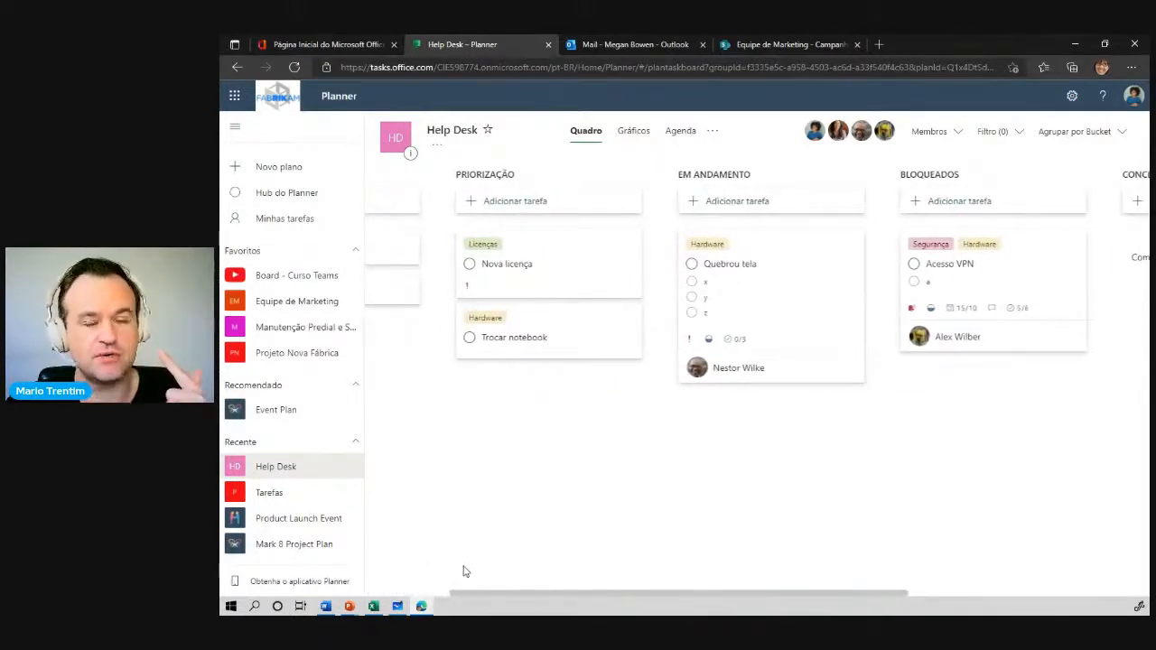
- Examine the Help Desk plan's charts for task status, buckets, priority and workload per member
left_click(678, 133)
left_click(635, 134)
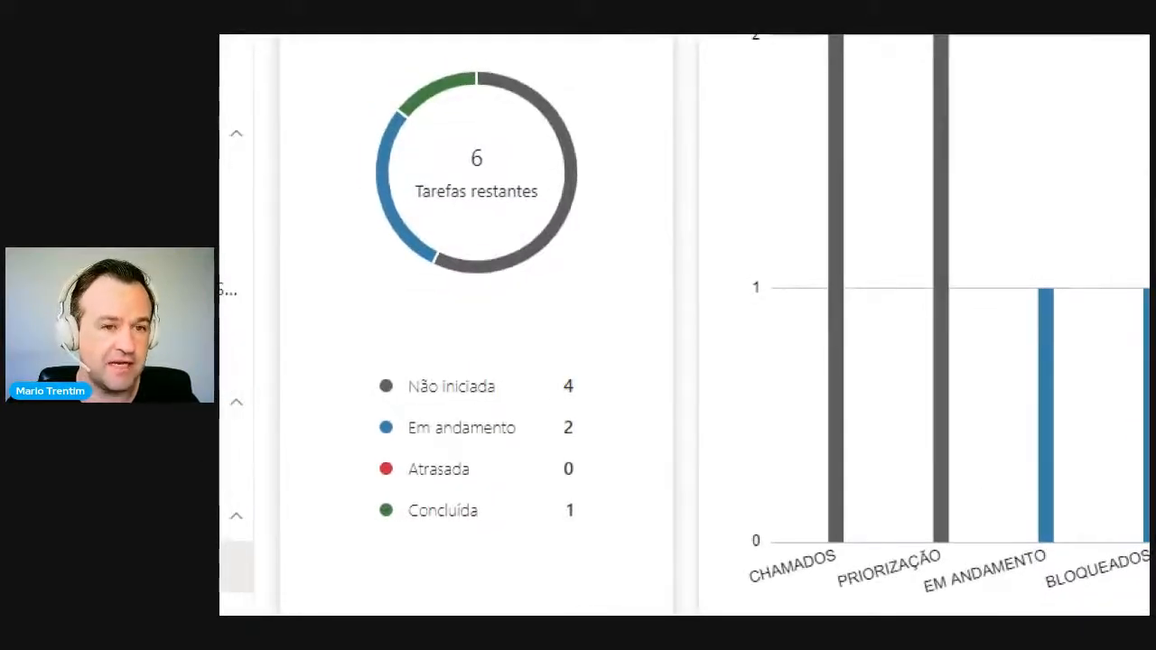
mouse_move(334, 72)
left_mouse_down()
mouse_move(269, 485)
mouse_move(643, 351)
mouse_move(605, 148)
left_mouse_up()
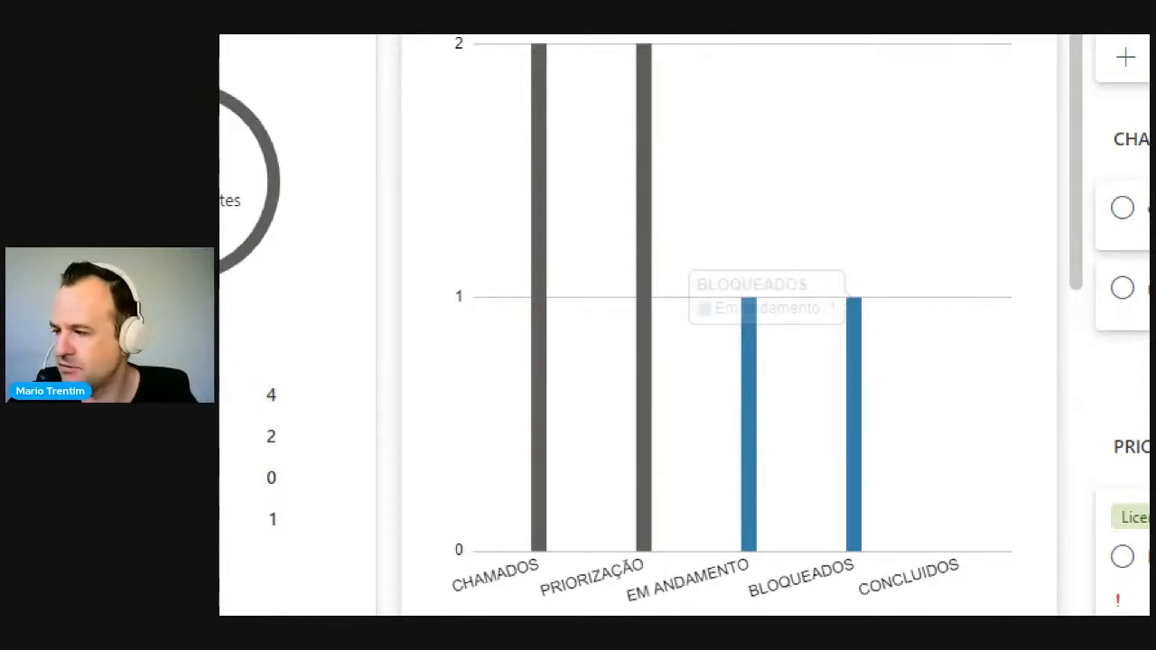
scroll(862, 501, "down", 4)
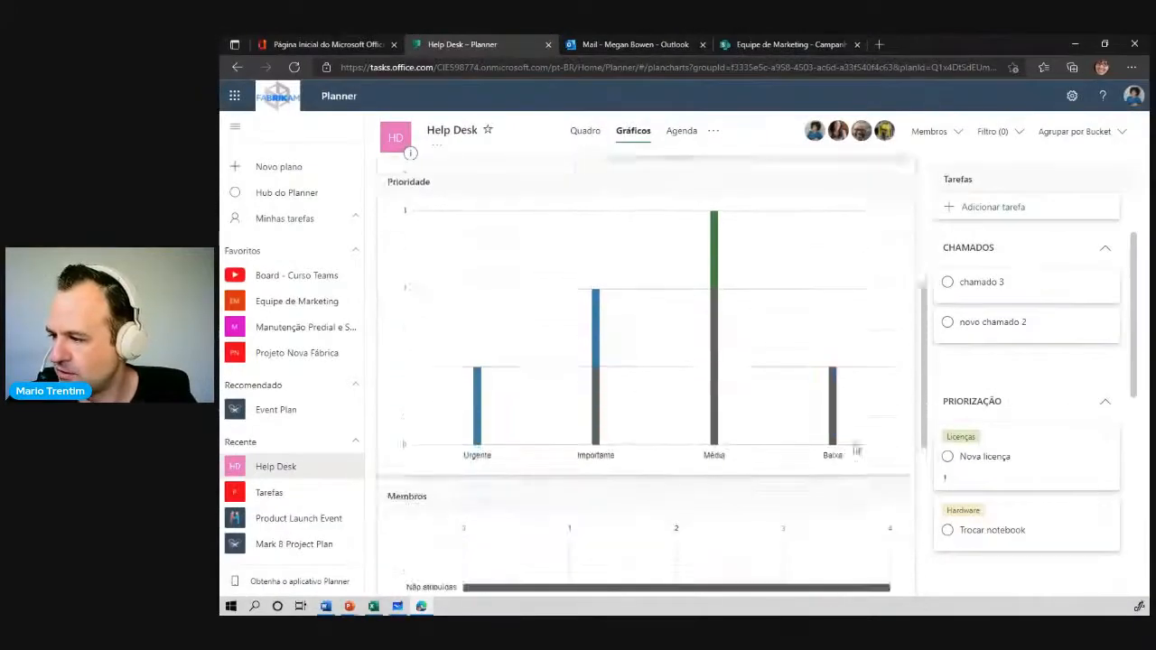
scroll(856, 450, "up", 4)
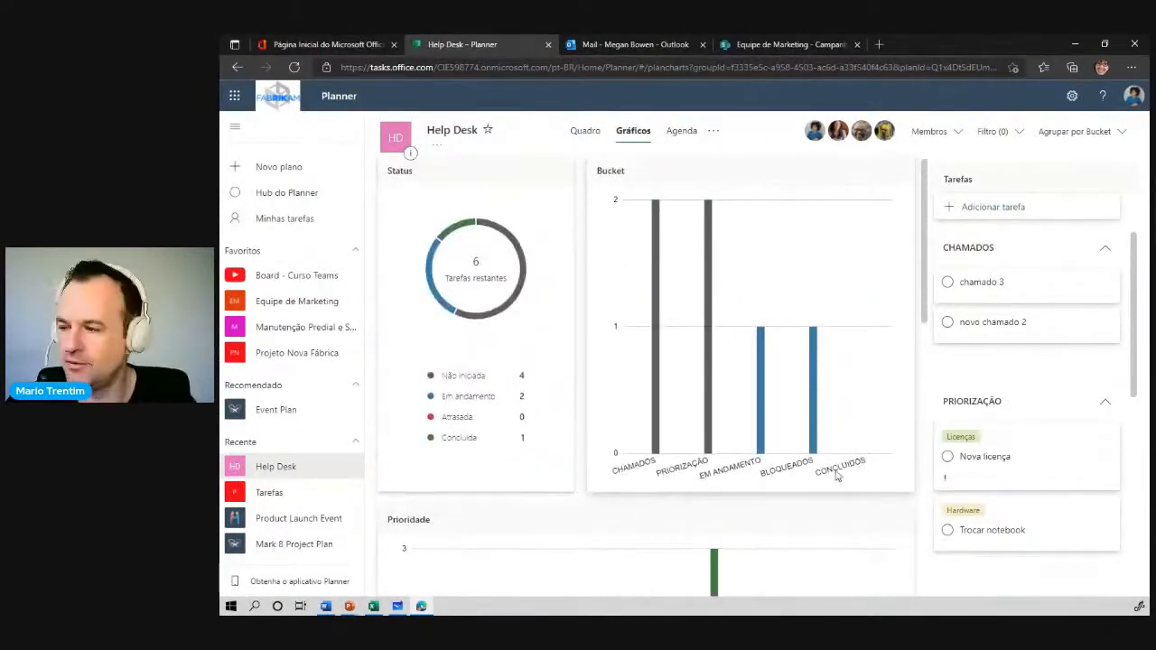
scroll(834, 468, "down", 4)
scroll(805, 467, "up", 2)
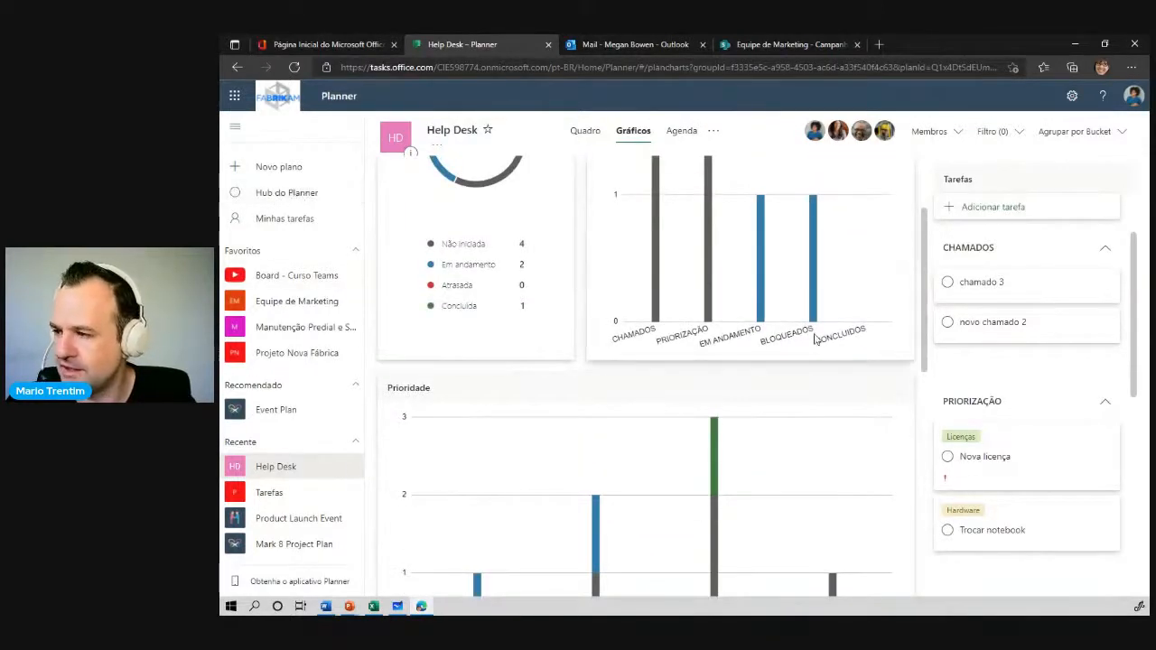
scroll(816, 339, "up", 2)
scroll(870, 443, "down", 3)
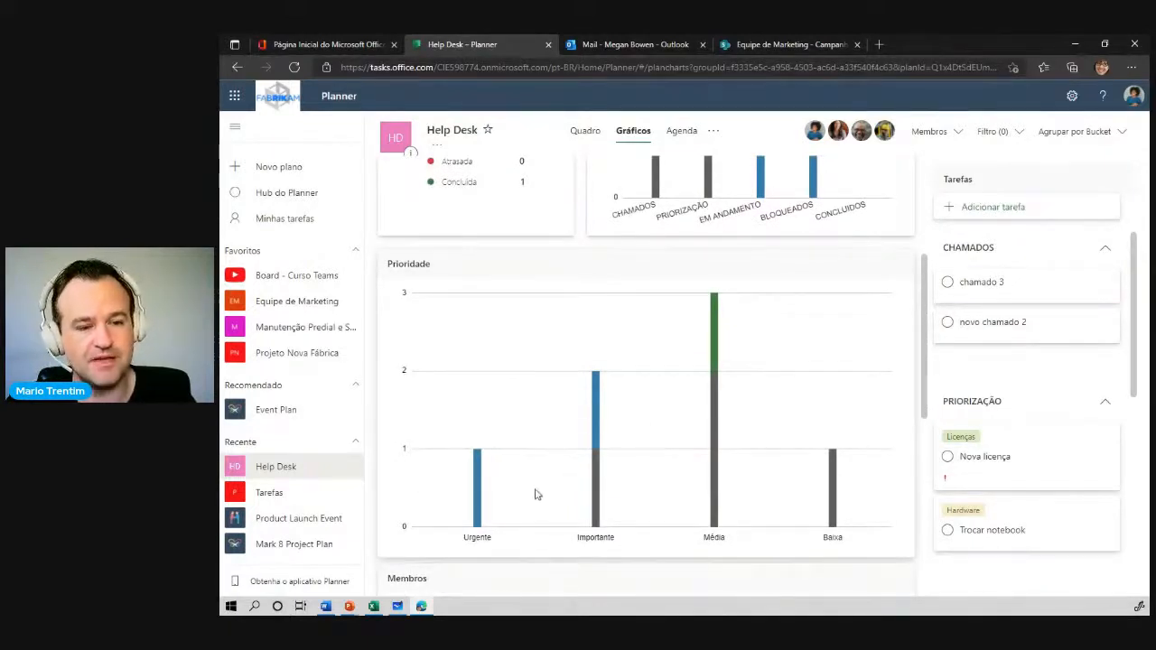
scroll(824, 464, "down", 3)
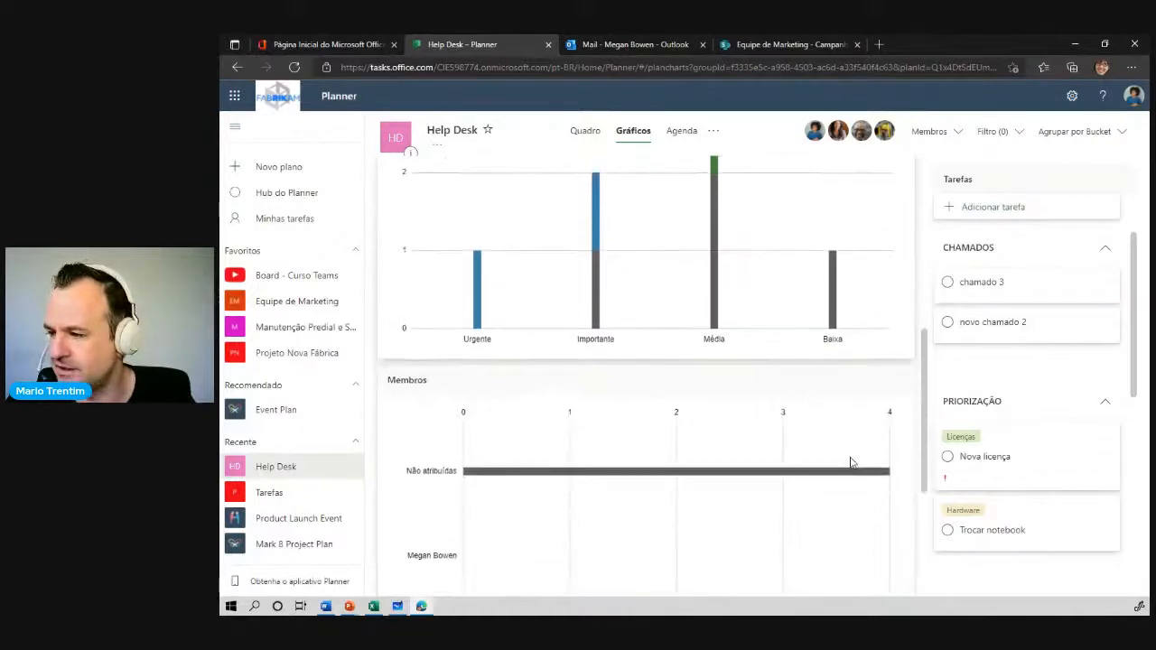
scroll(850, 462, "down", 1)
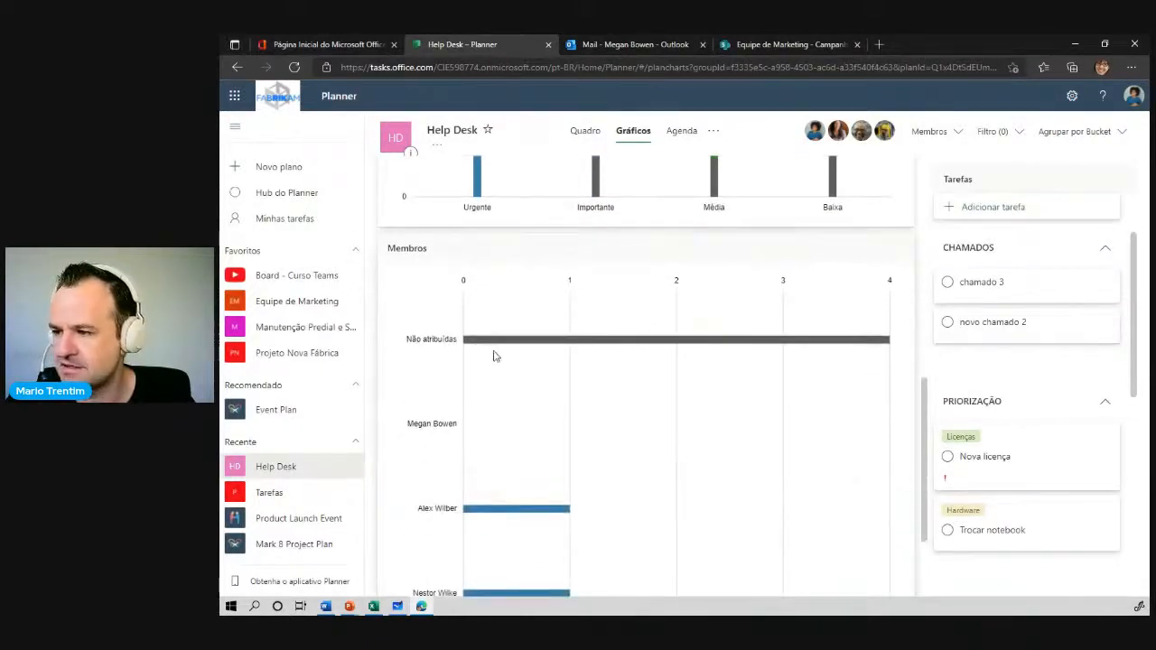
scroll(748, 439, "down", 2)
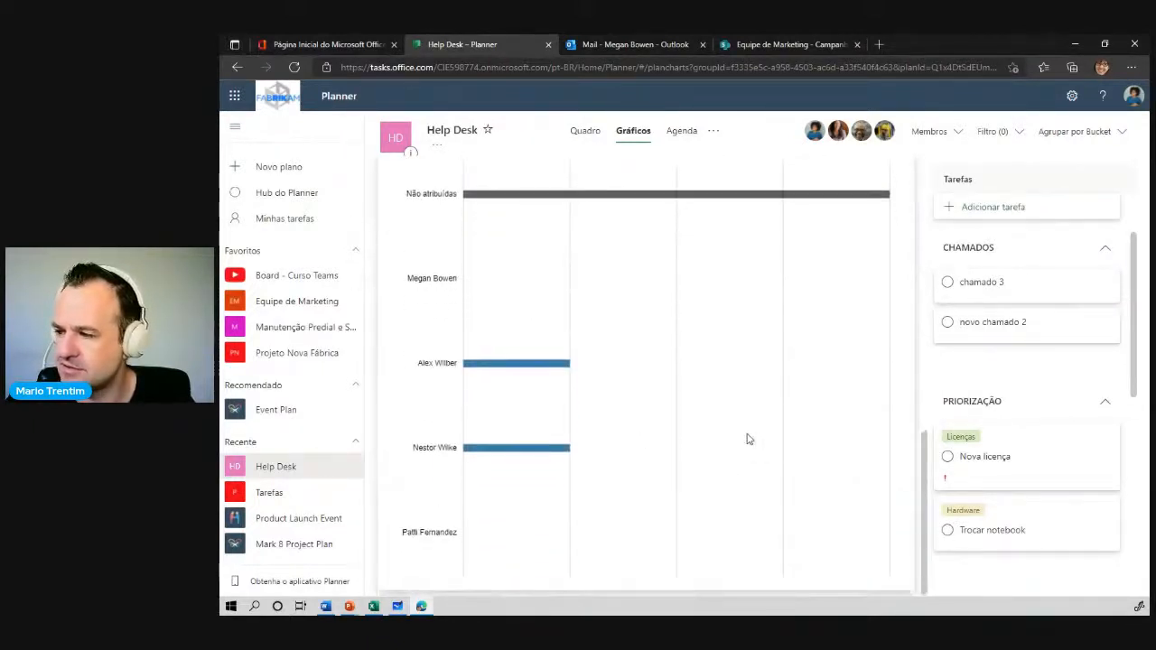
left_click_drag(1136, 388, 1130, 327)
scroll(654, 382, "up", 4)
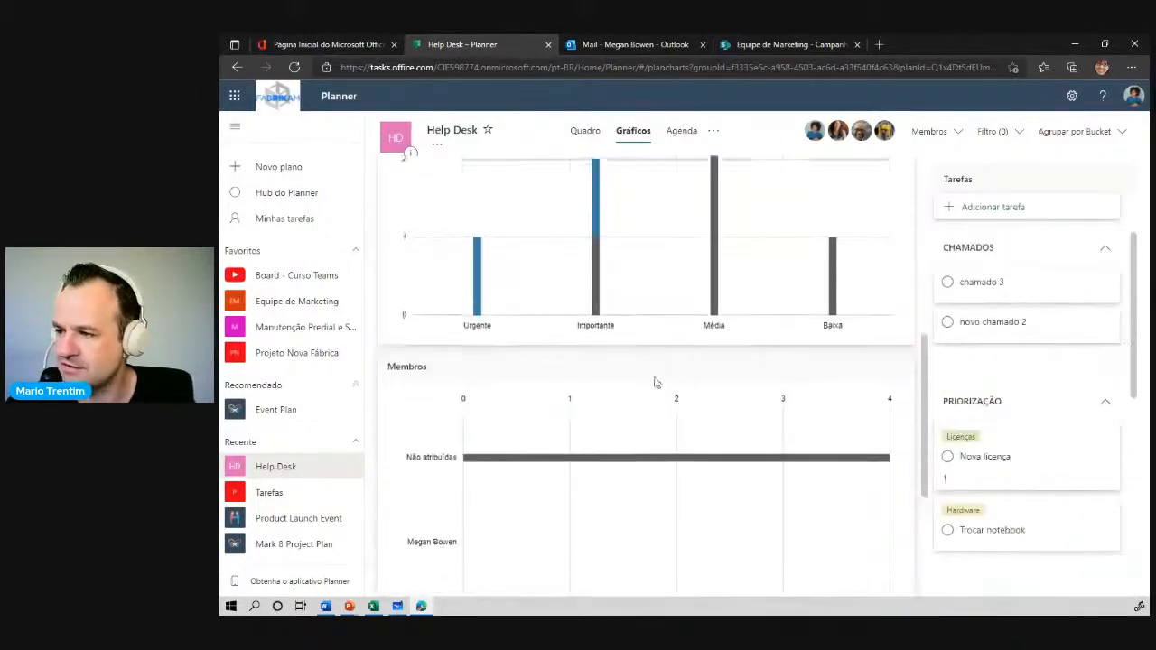
- Filter the plan by the Não atribuídas bar in the Membros chart, and collapse every bucket group except CHAMADOS while expanding Concluída
left_click(612, 465)
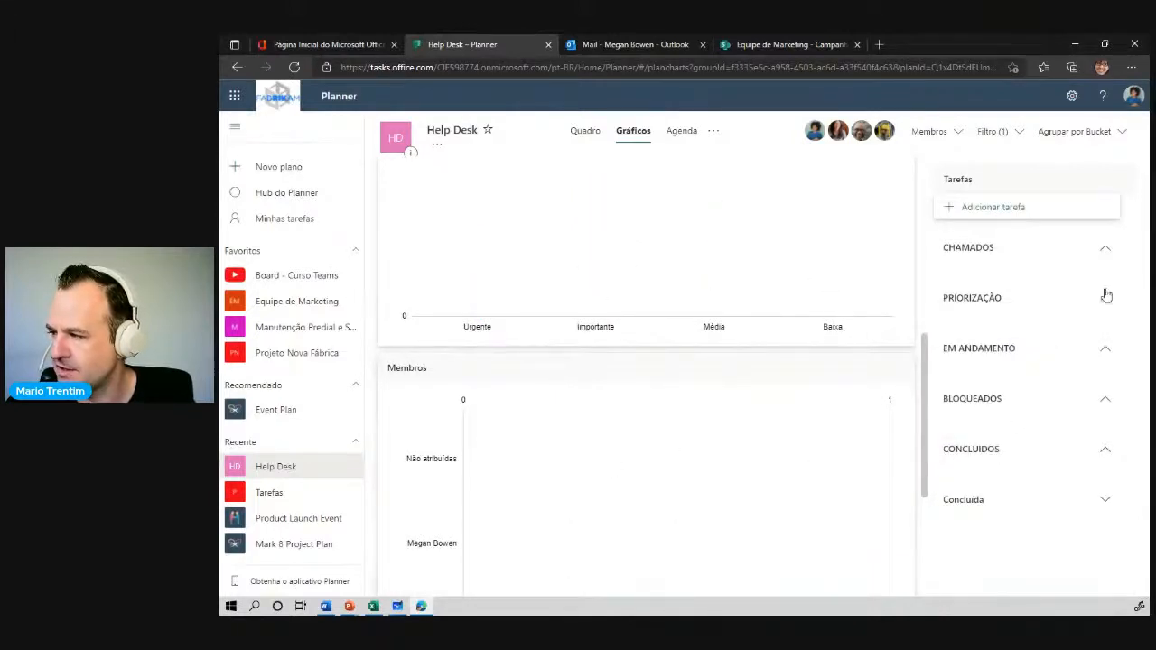
left_click(1107, 251)
left_click(1104, 277)
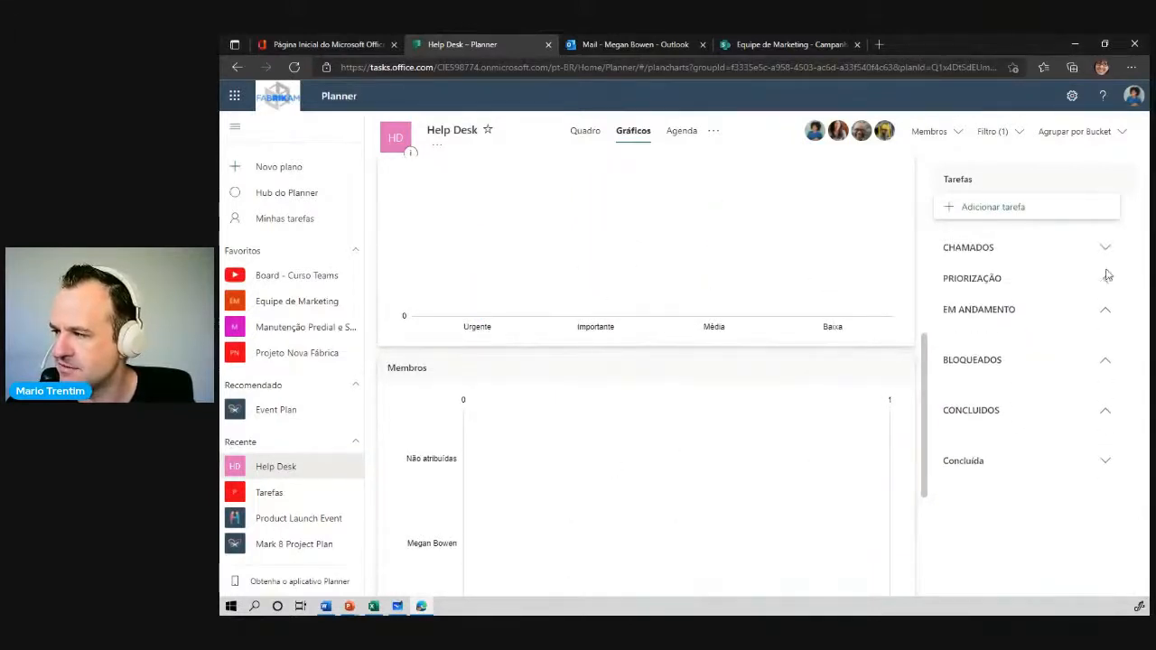
left_click(1104, 461)
left_click(1105, 412)
left_click(1105, 361)
left_click(1104, 309)
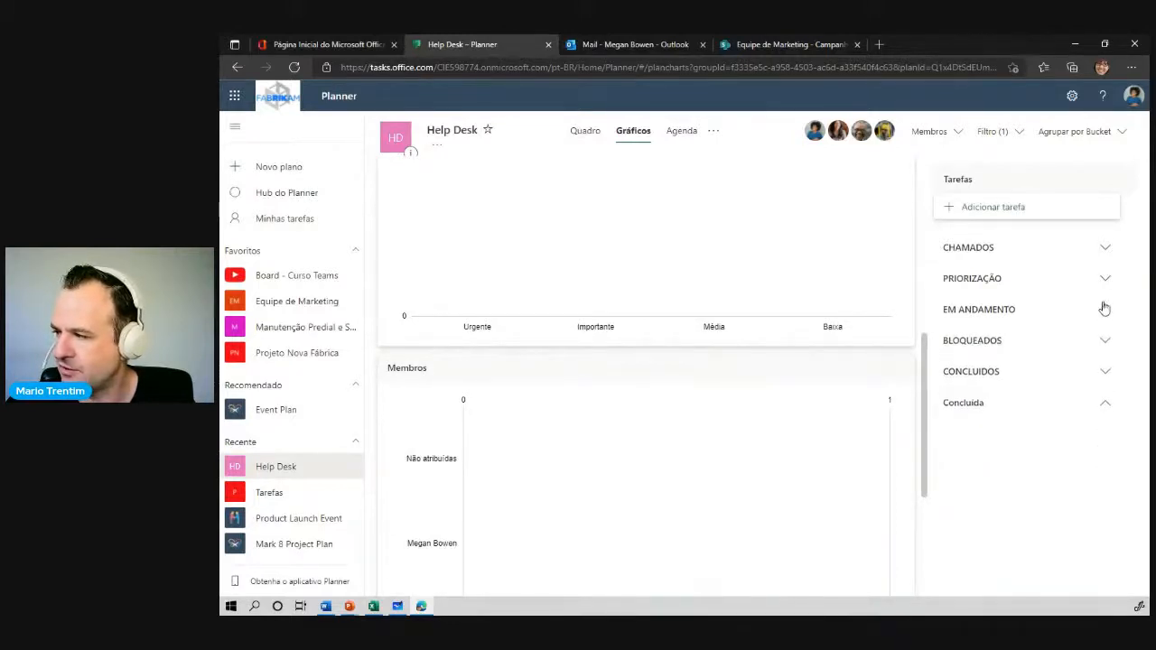
left_click(1107, 250)
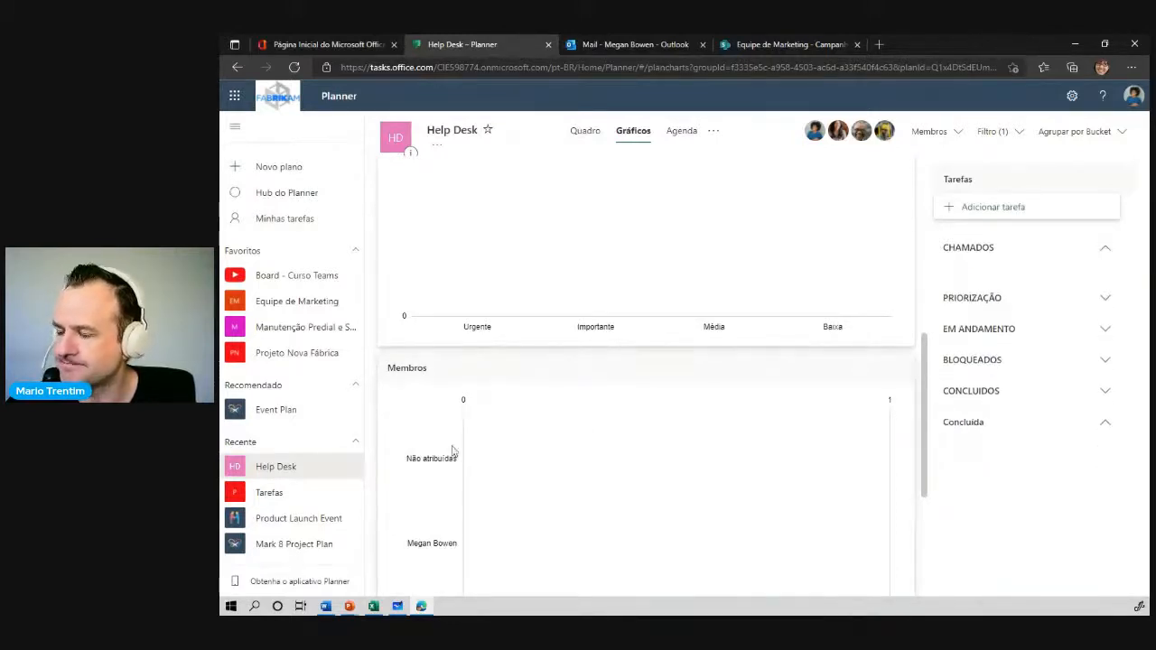
- Return to the Help Desk plan's board view and look over its buckets with the filter applied
scroll(555, 467, "up", 5)
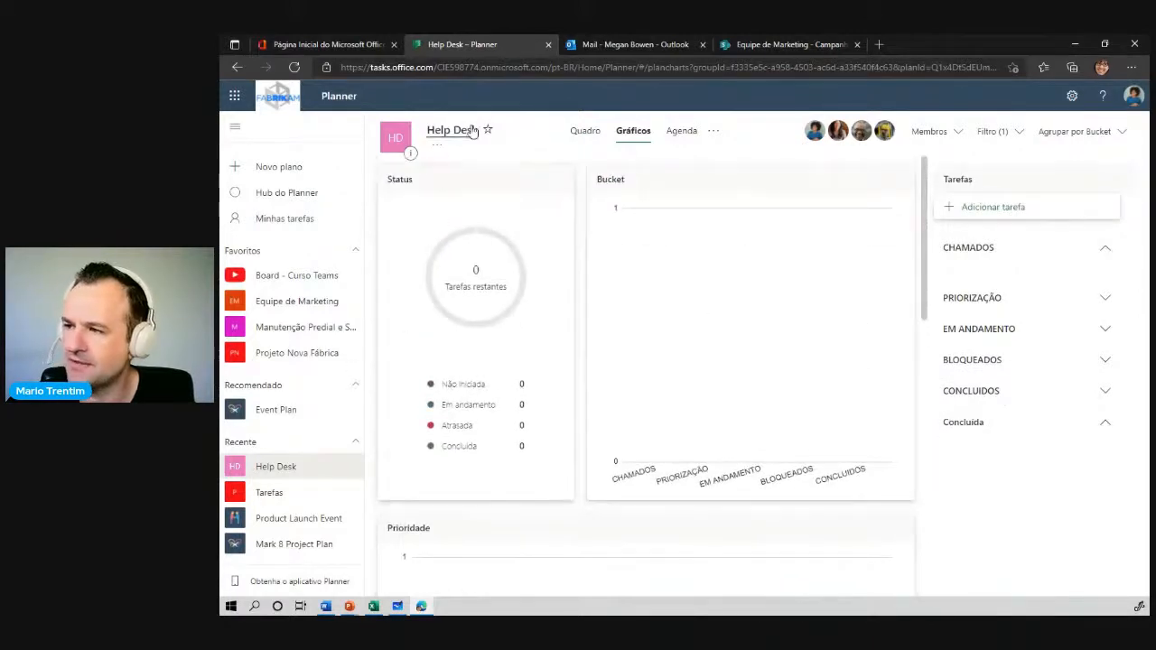
left_click(586, 131)
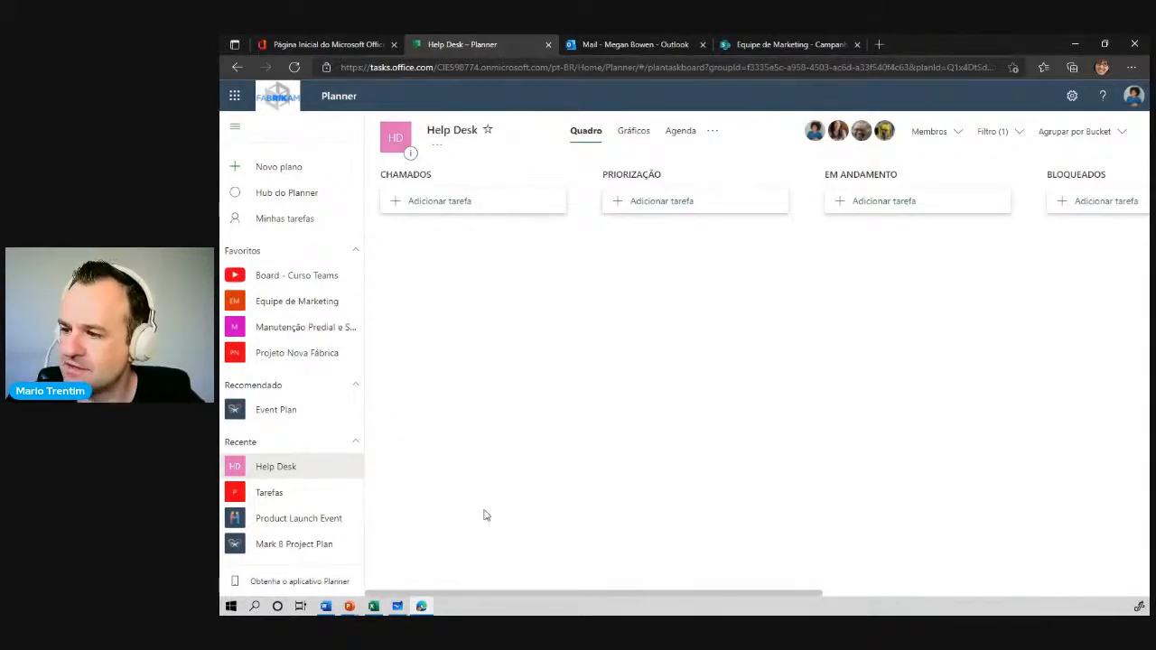
left_click_drag(509, 590, 479, 460)
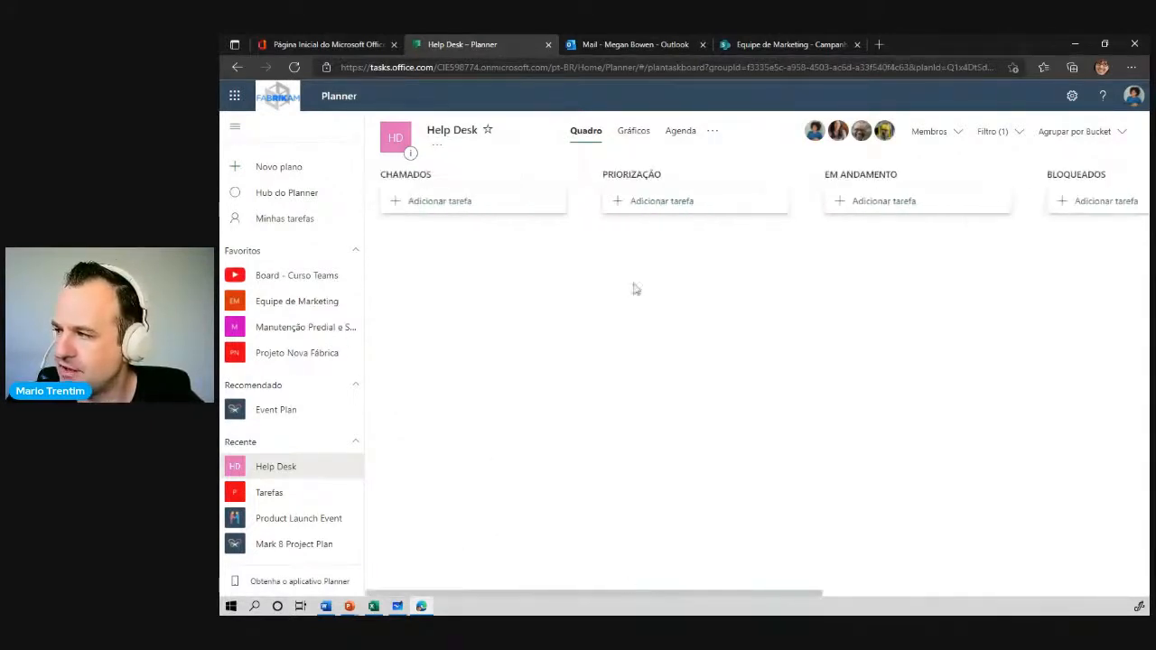
- Try to remove the assignment filter from the Help Desk board through the Atribuição filter options
left_click(1002, 133)
scroll(908, 424, "down", 2)
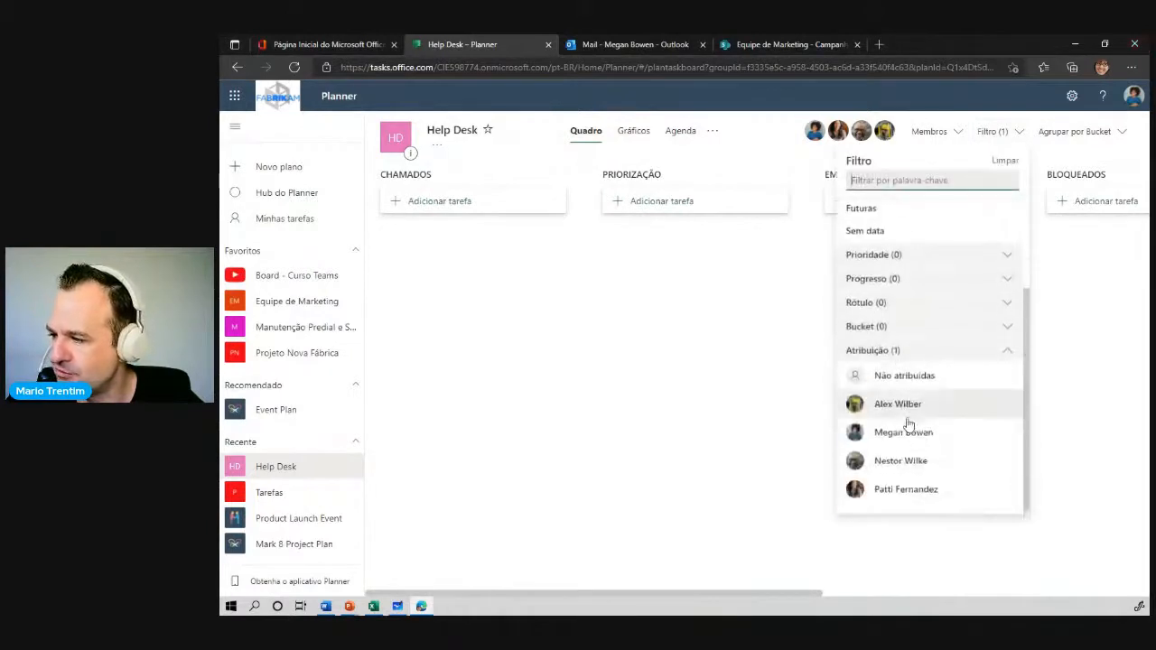
left_click(972, 351)
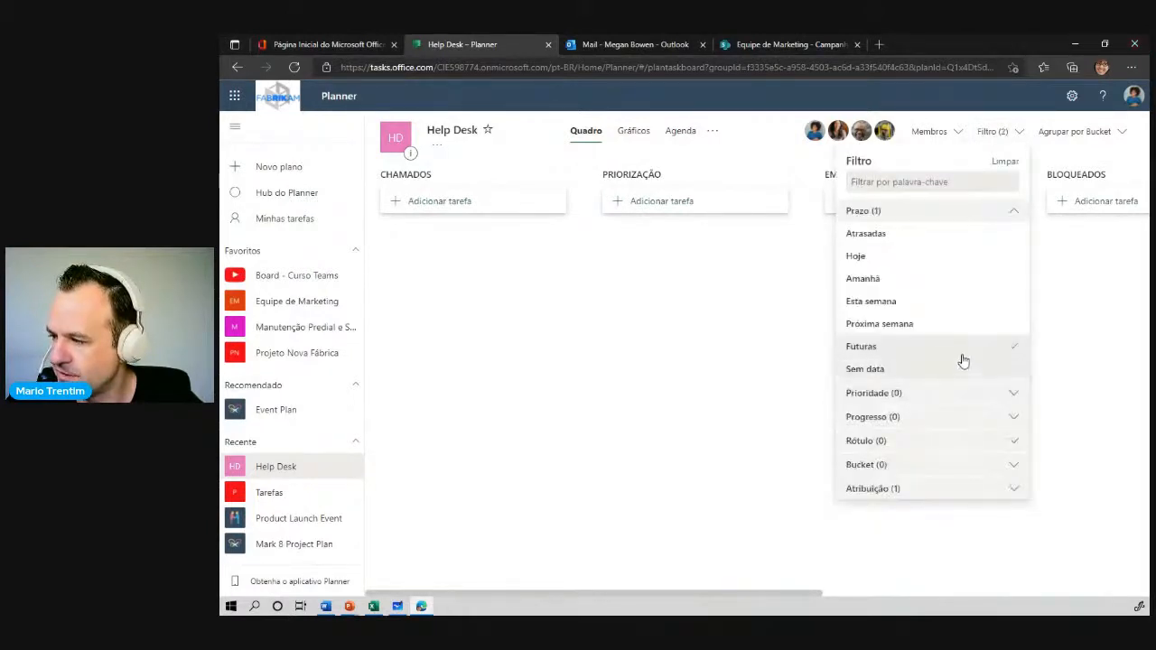
left_click(937, 489)
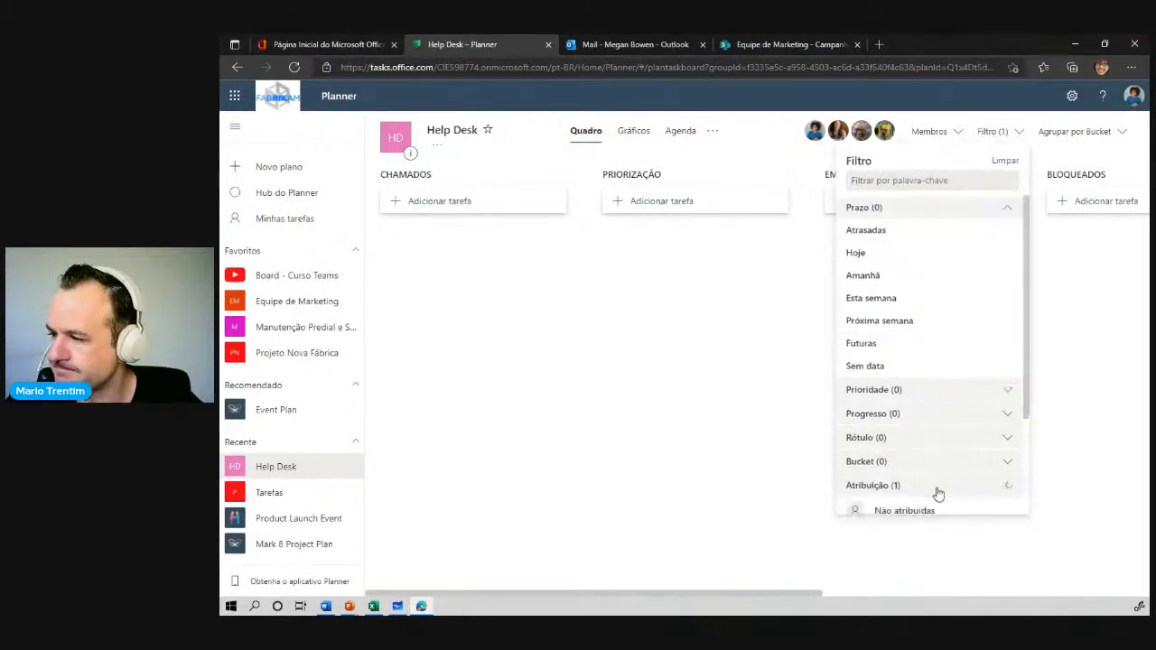
scroll(939, 479, "down", 3)
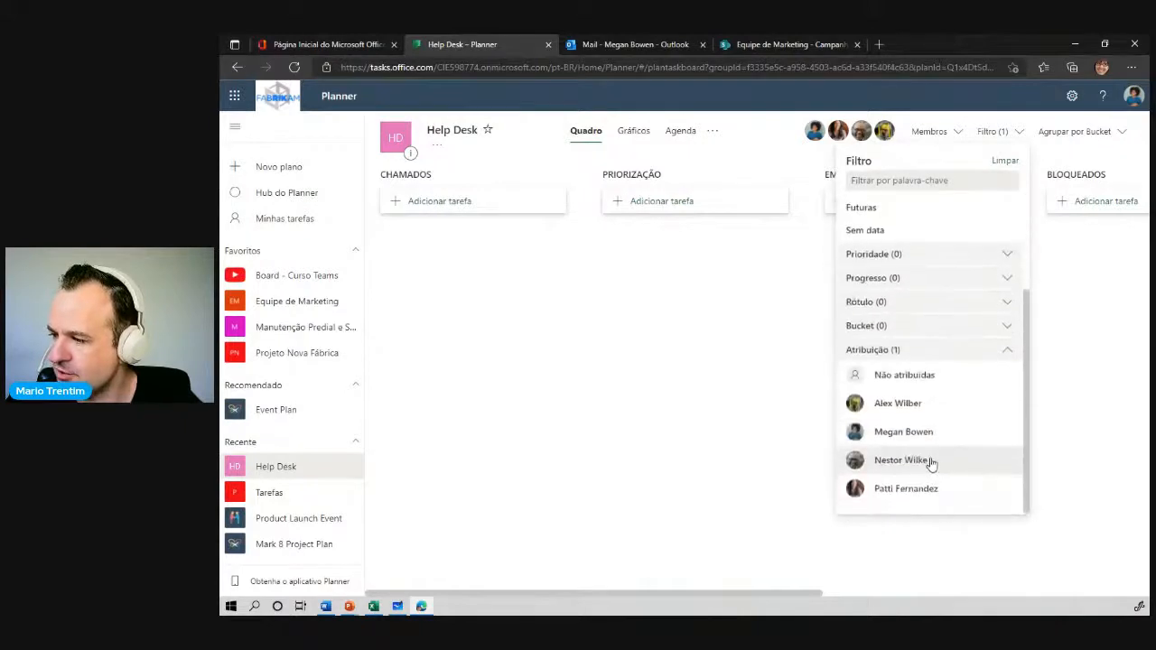
left_click(900, 391)
left_click(932, 380)
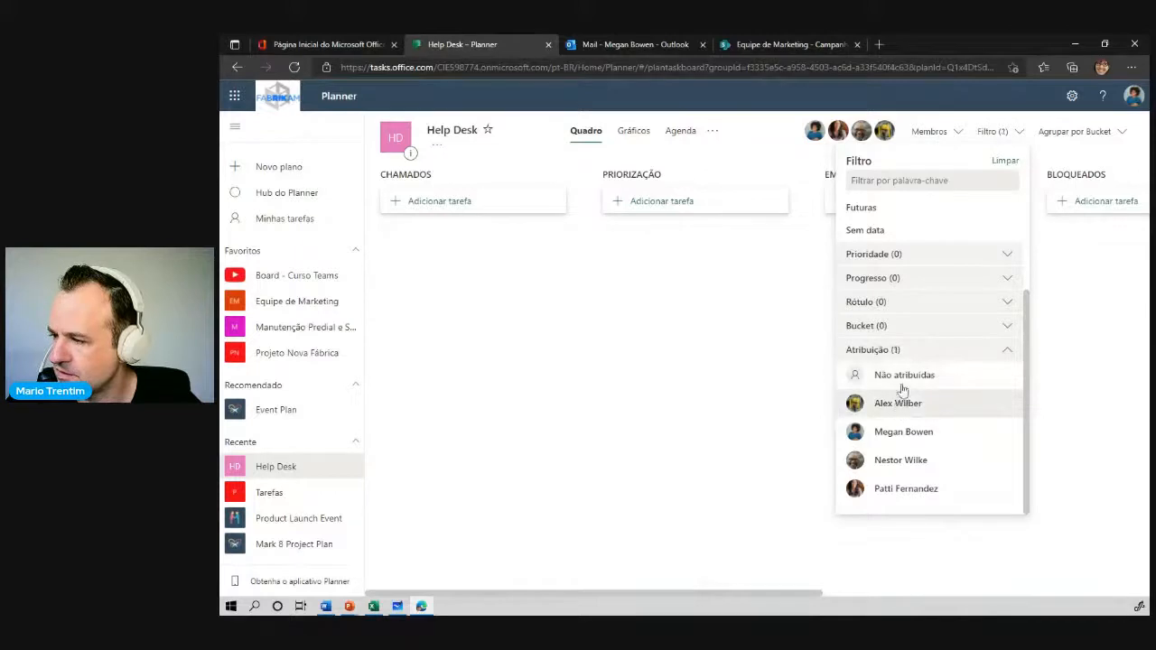
left_click(666, 375)
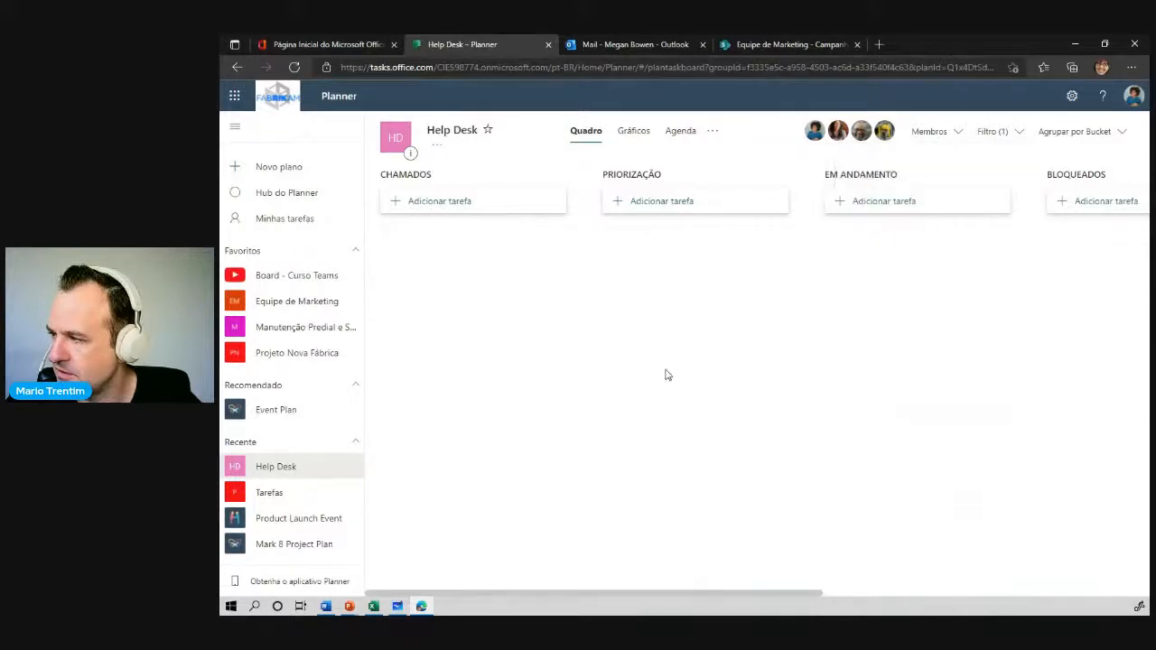
- Clear all filters from the Help Desk board so that every bucket's tasks are shown
left_click(994, 133)
left_click(1010, 162)
left_click(644, 448)
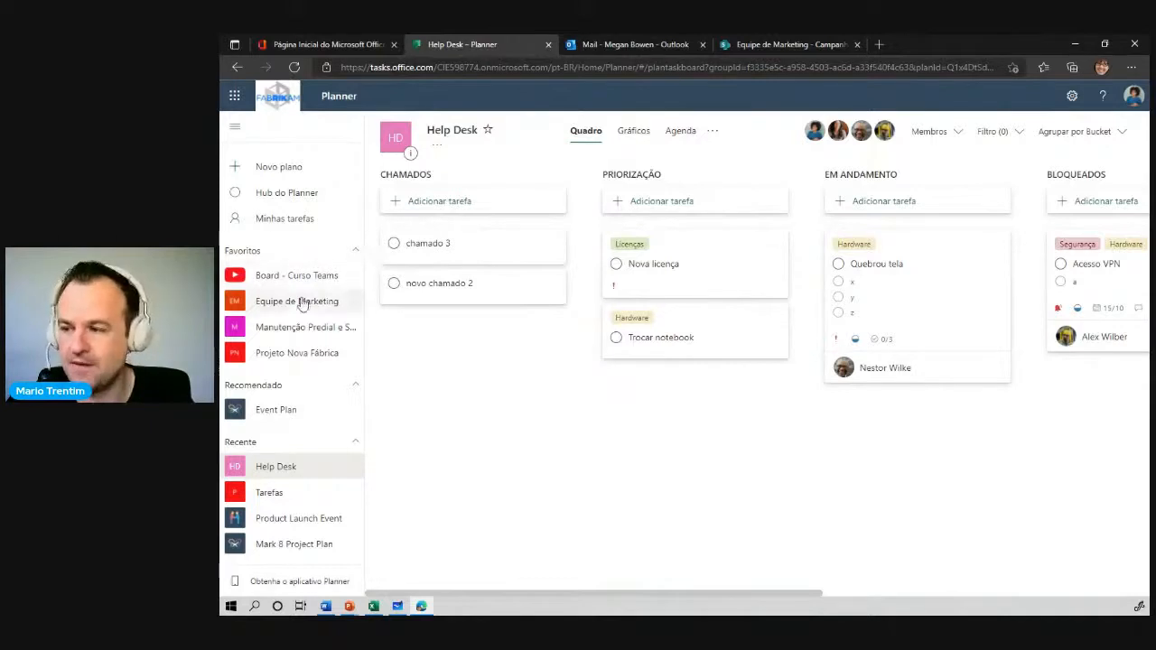
- Create a new private plan named "Projeto Scrum - Gestão por Sprints"
left_click(293, 167)
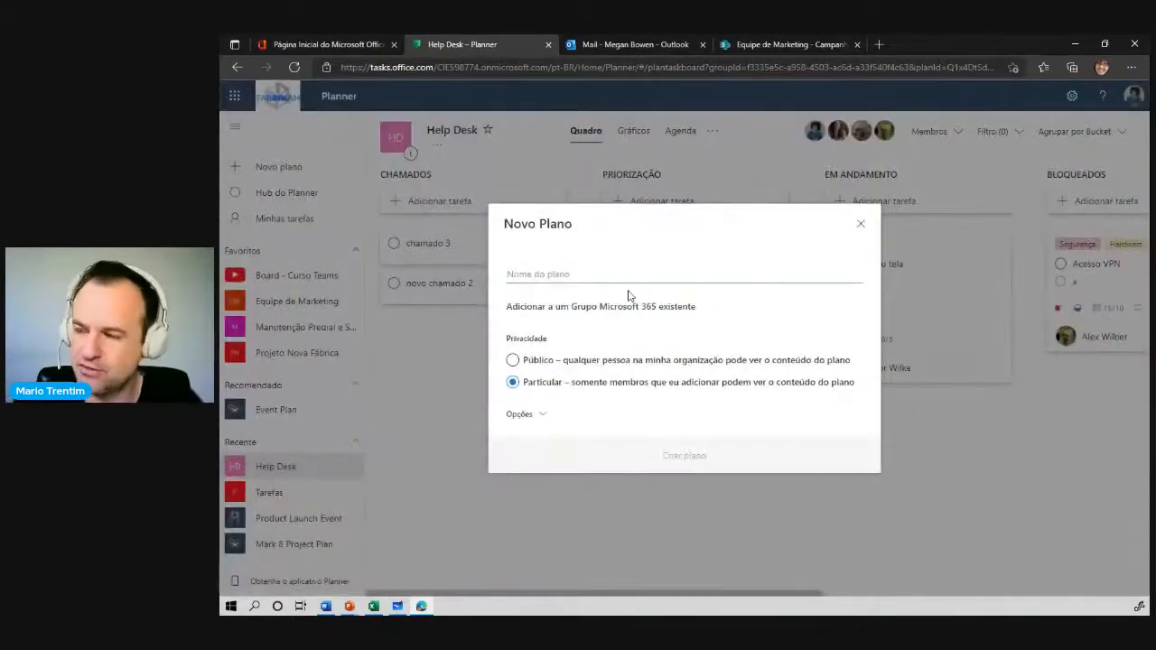
type("Projeto ")
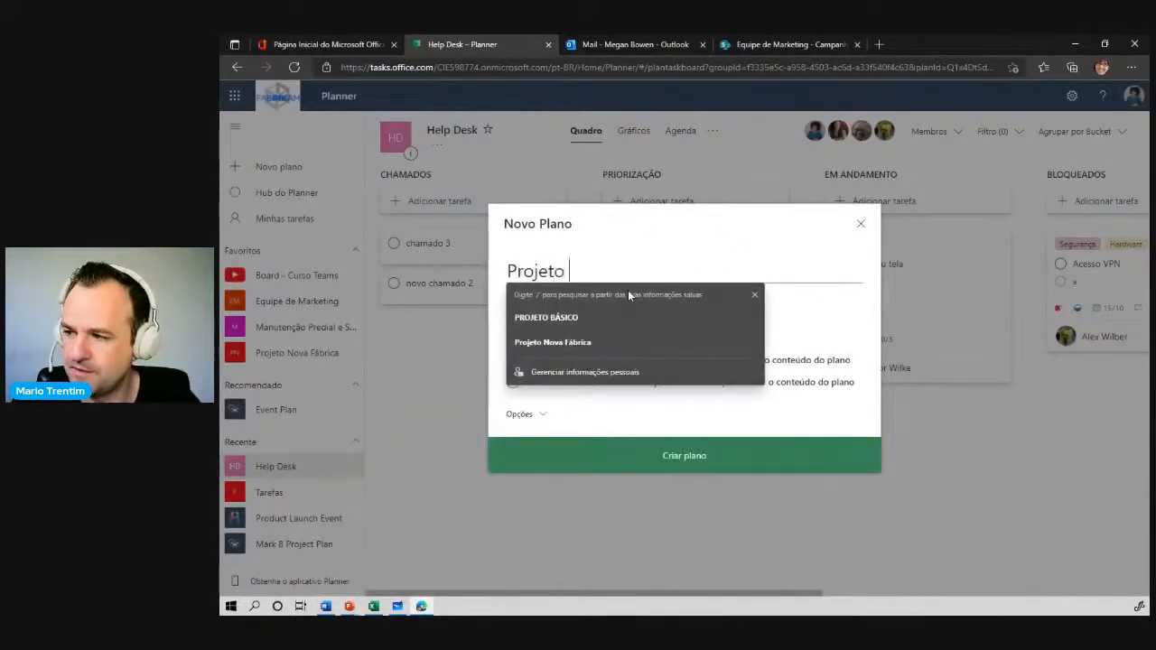
type("Scrum ")
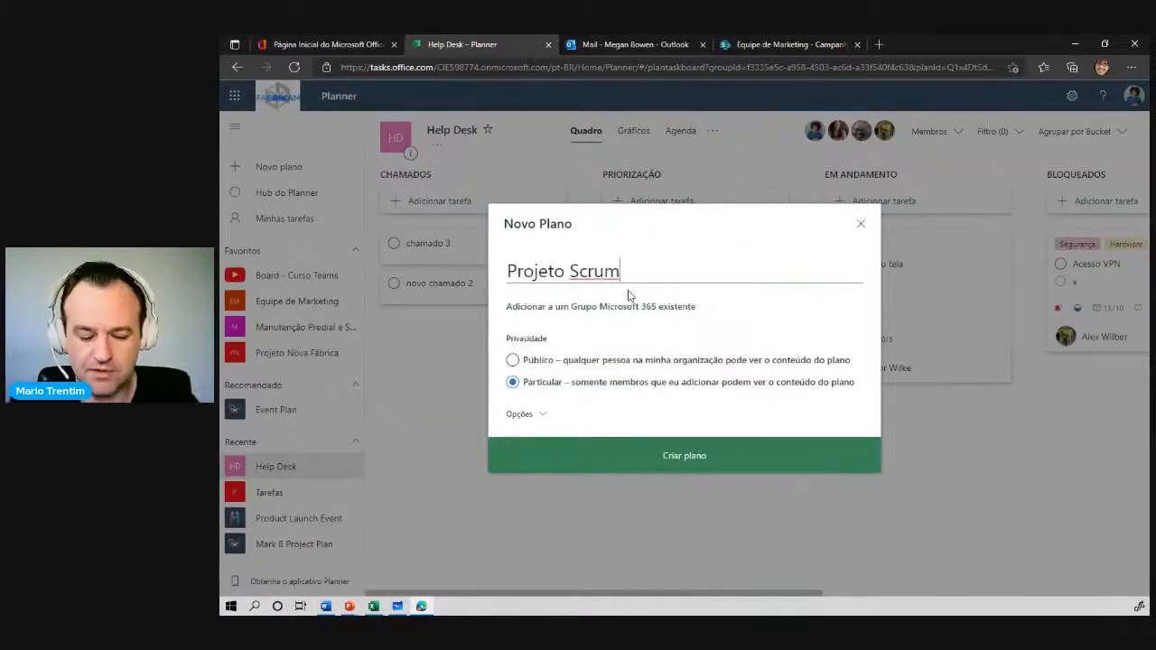
type("-")
key("BackSpace")
key("BackSpace")
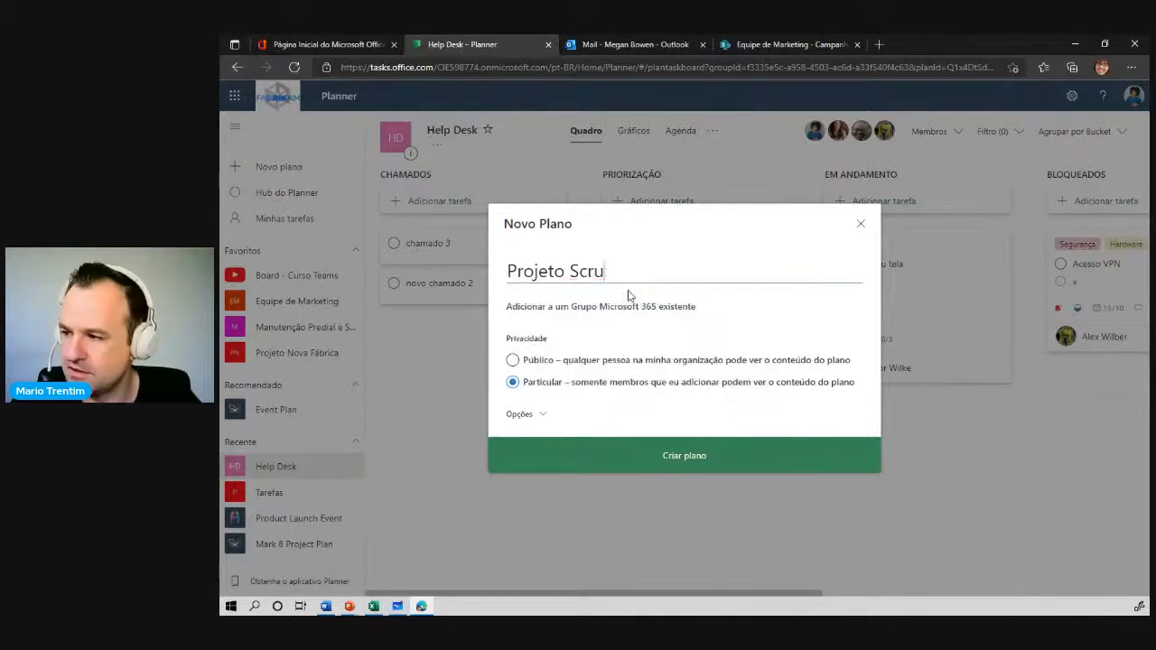
type("m - Gestão por Spr")
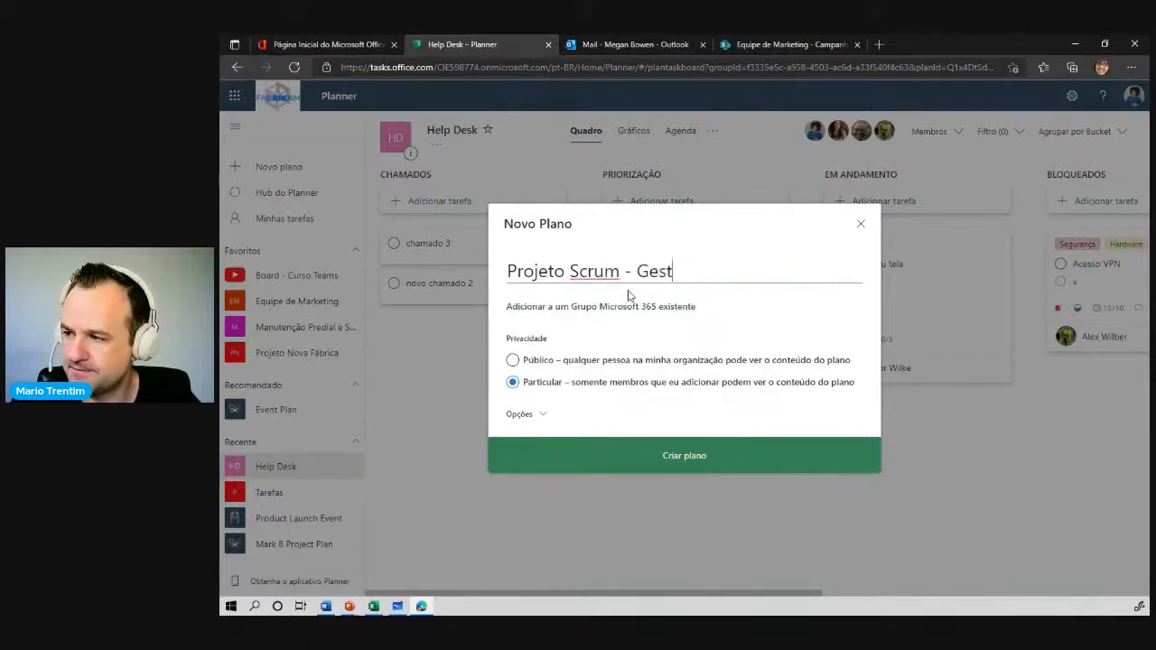
type("ints")
key("Return")
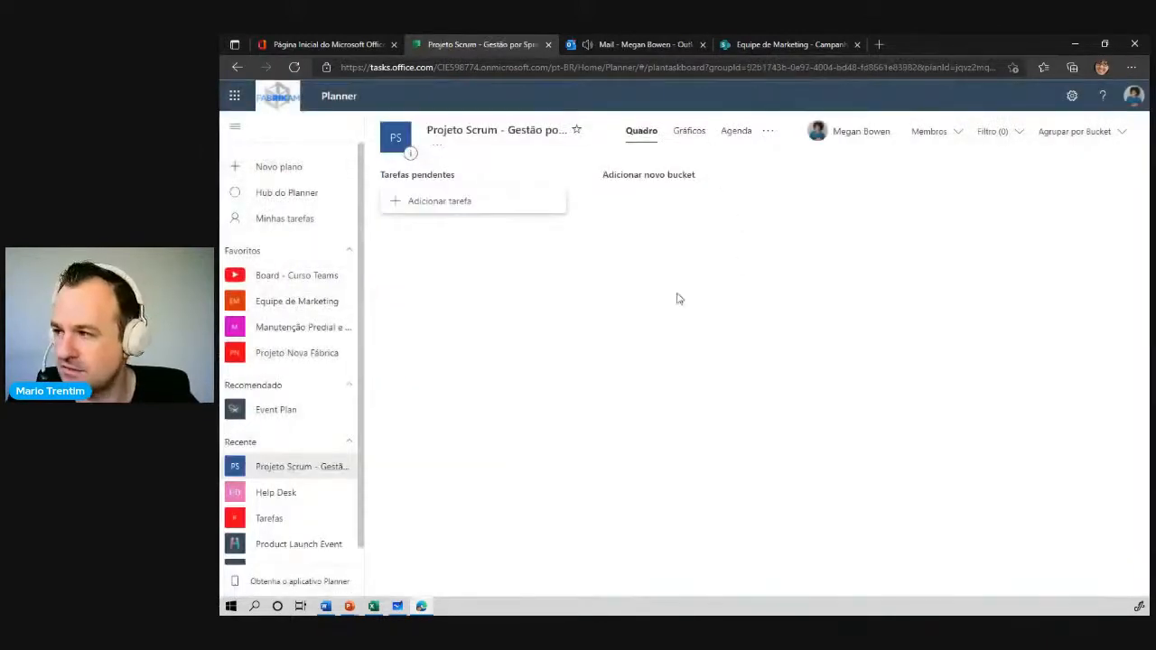
- Rename the plan's default bucket as BACKLOG and add a bucket named SP1
left_click(437, 175)
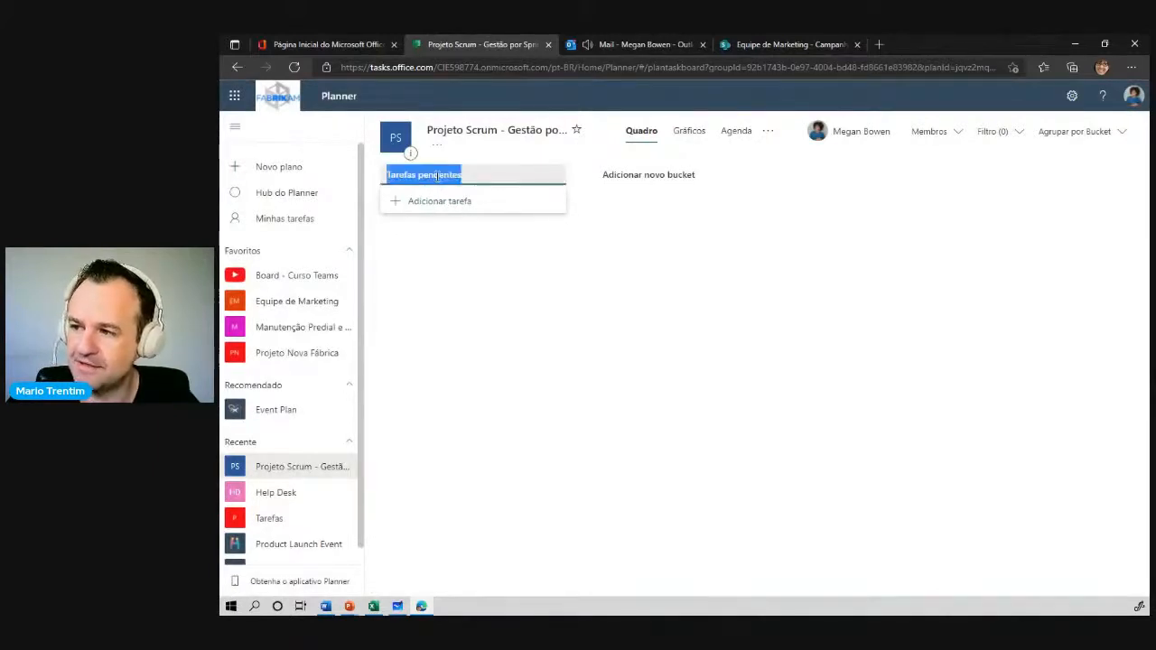
type("BACKLOG")
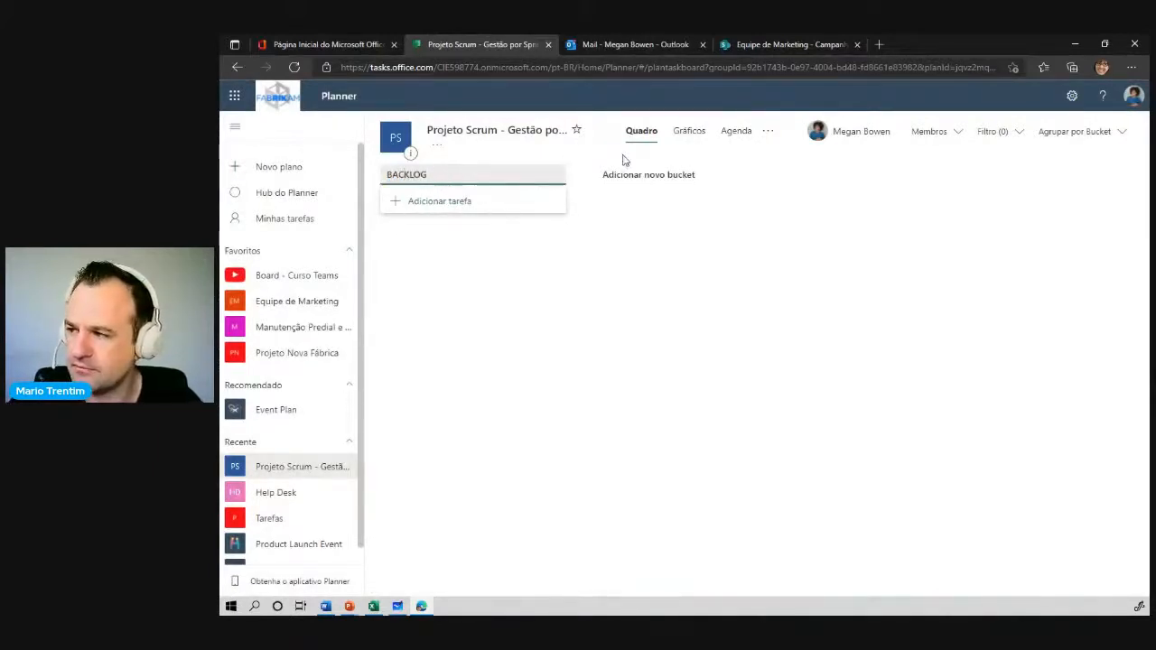
left_click(629, 167)
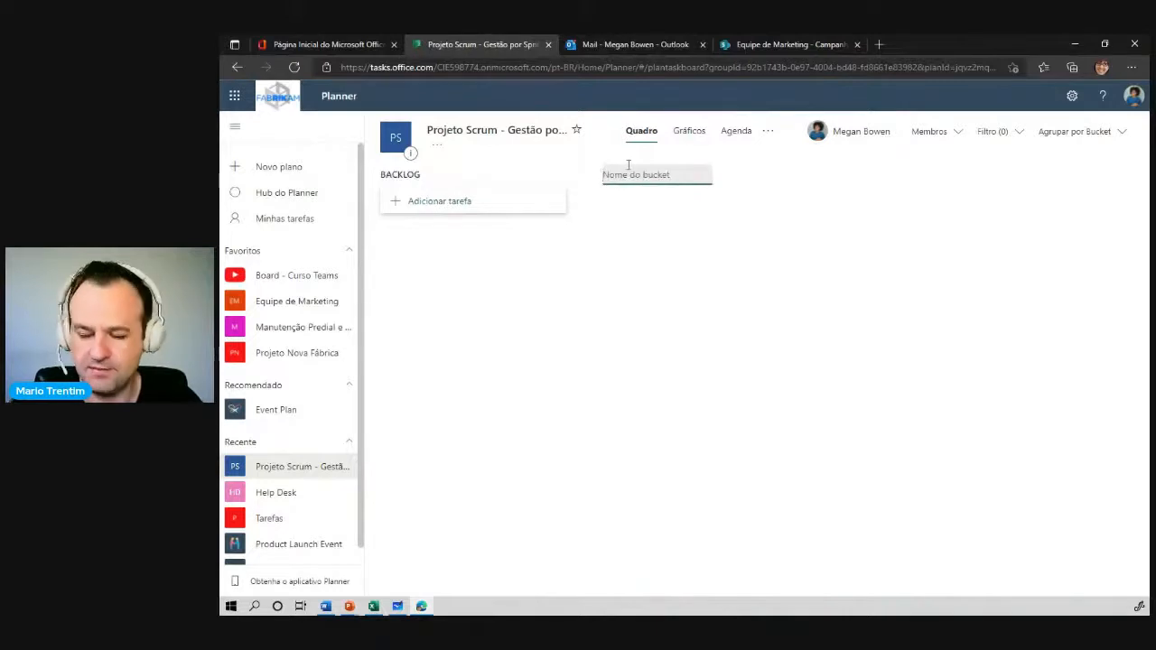
type("SP2")
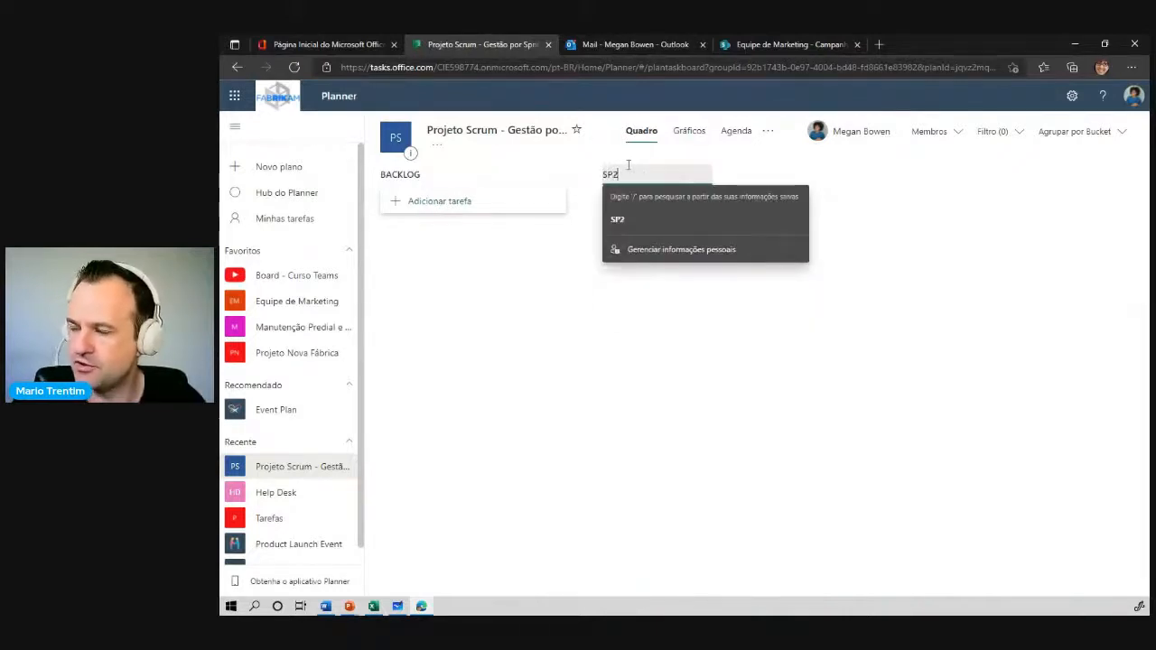
key("Return")
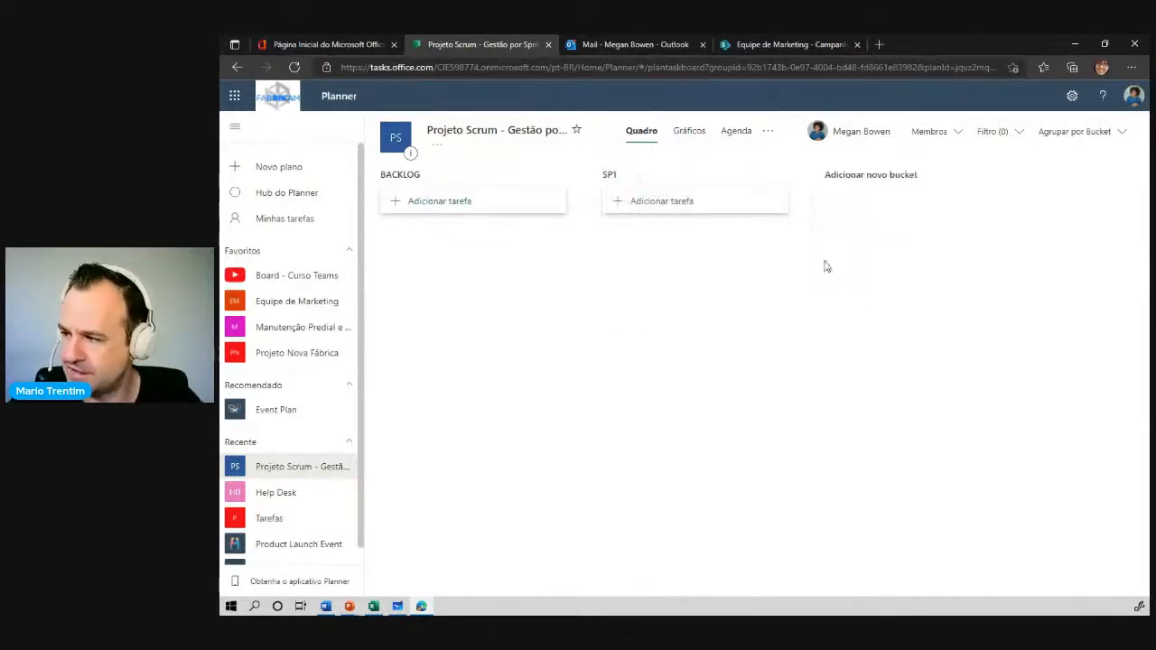
- Add a third bucket after SP1 and name it SP2
left_click(869, 174)
type("SP23")
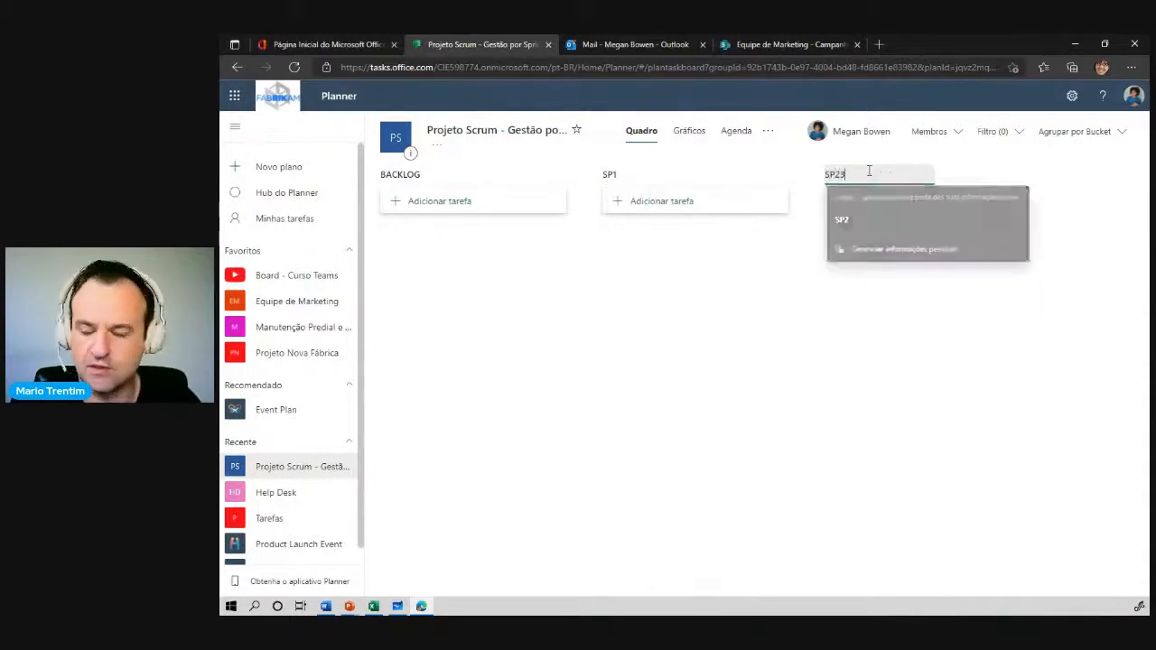
key("Return")
left_click(906, 172)
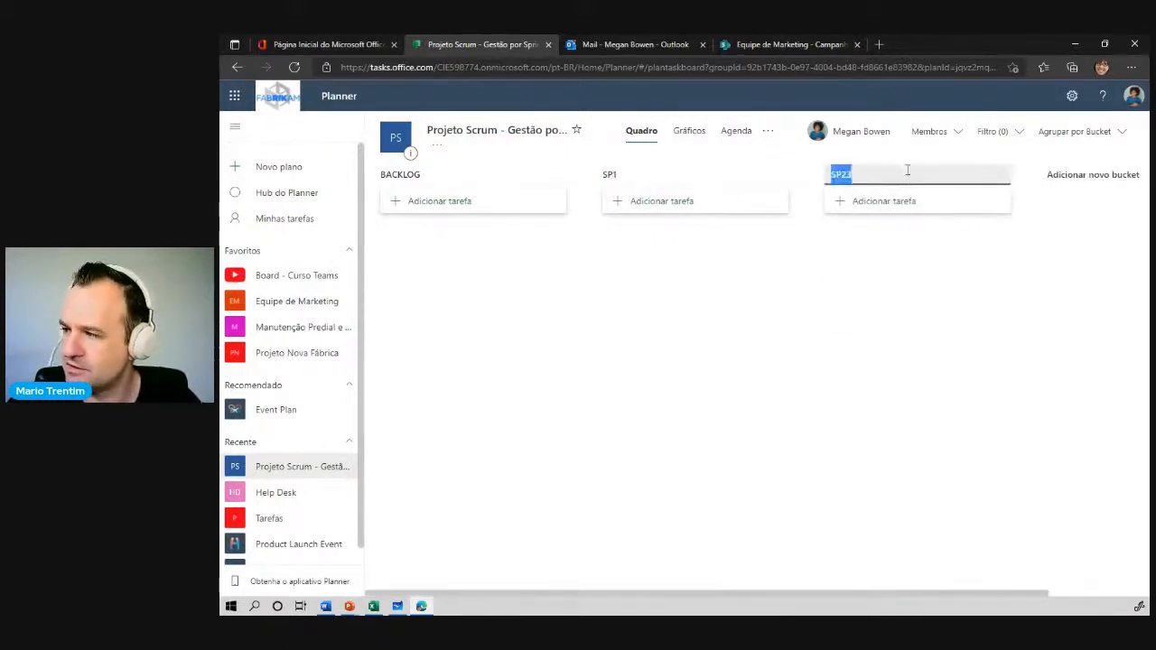
type("SP2")
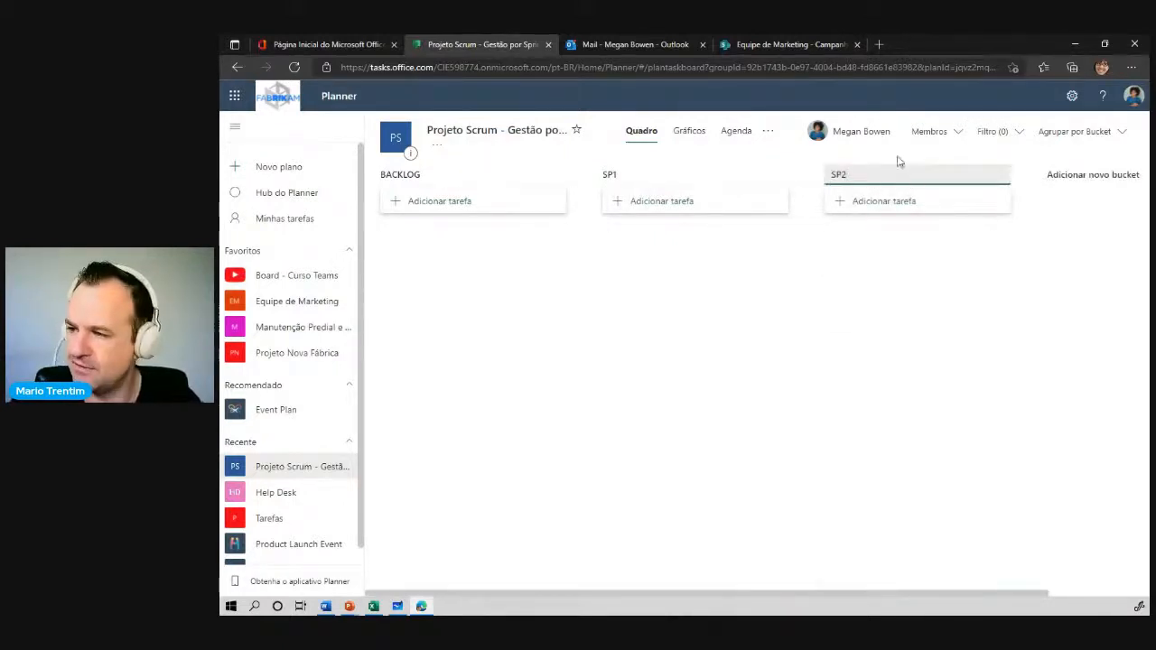
key("Return")
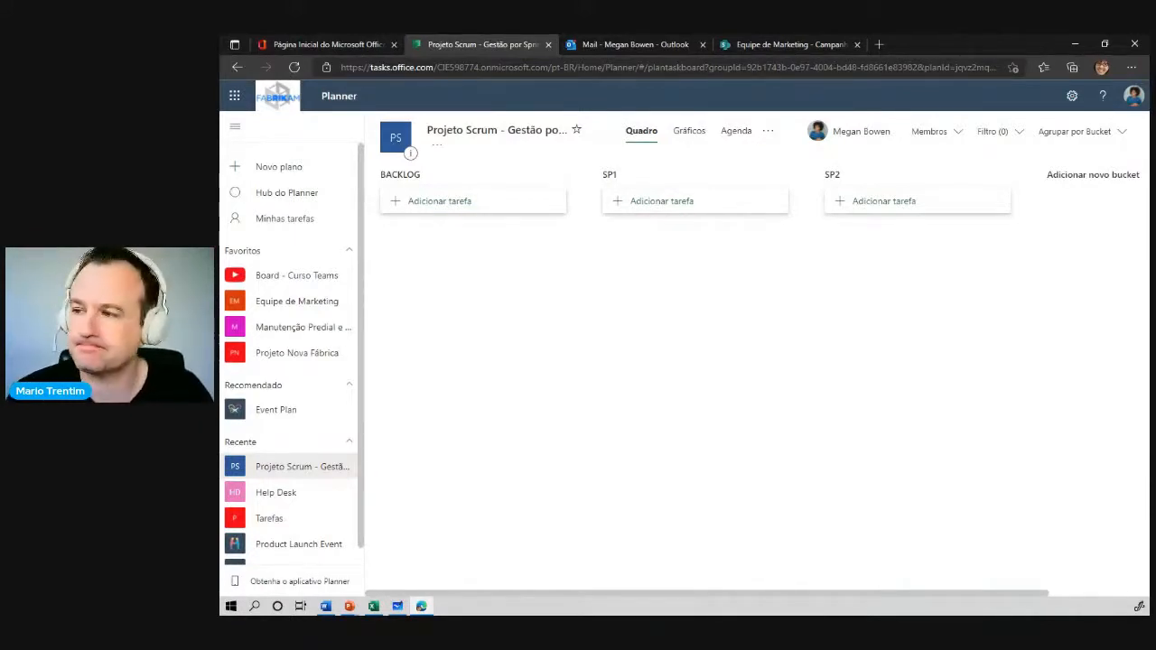
- Add seven tasks named a, b, c, d, e, f and g to the BACKLOG bucket
left_click(477, 206)
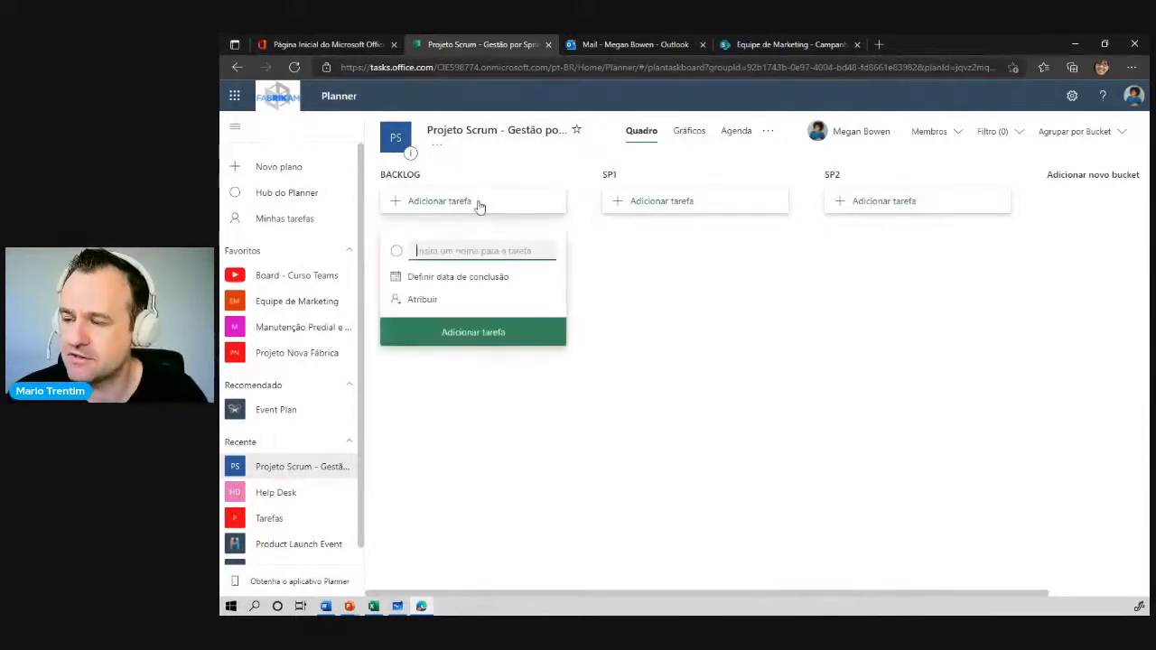
key("Return")
type("b c d e f g")
left_click(603, 391)
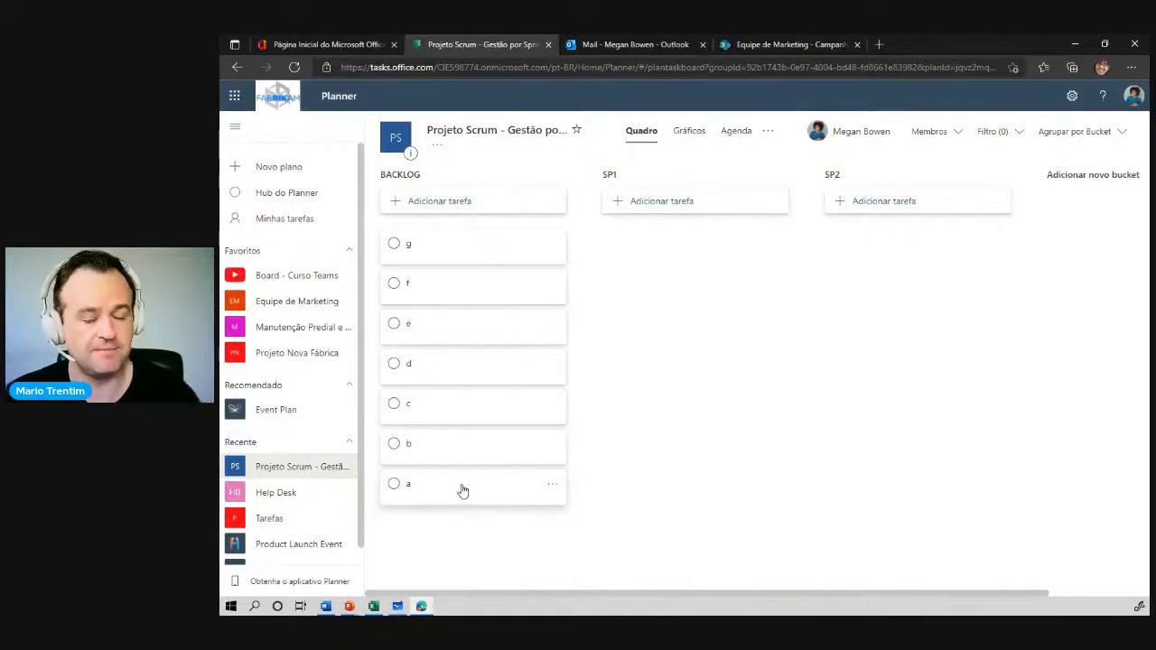
- Move tasks a, c and g from the BACKLOG bucket to the SP1 bucket
mouse_move(397, 606)
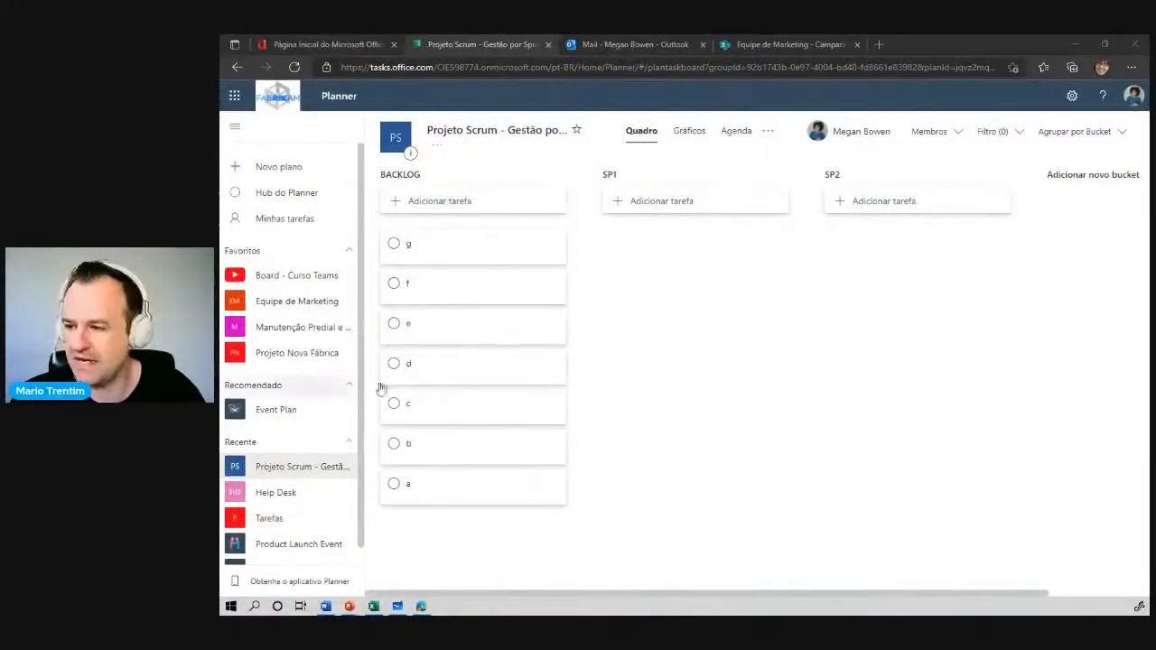
left_click_drag(451, 508, 649, 305)
left_click_drag(488, 407, 632, 287)
left_click_drag(511, 249, 650, 326)
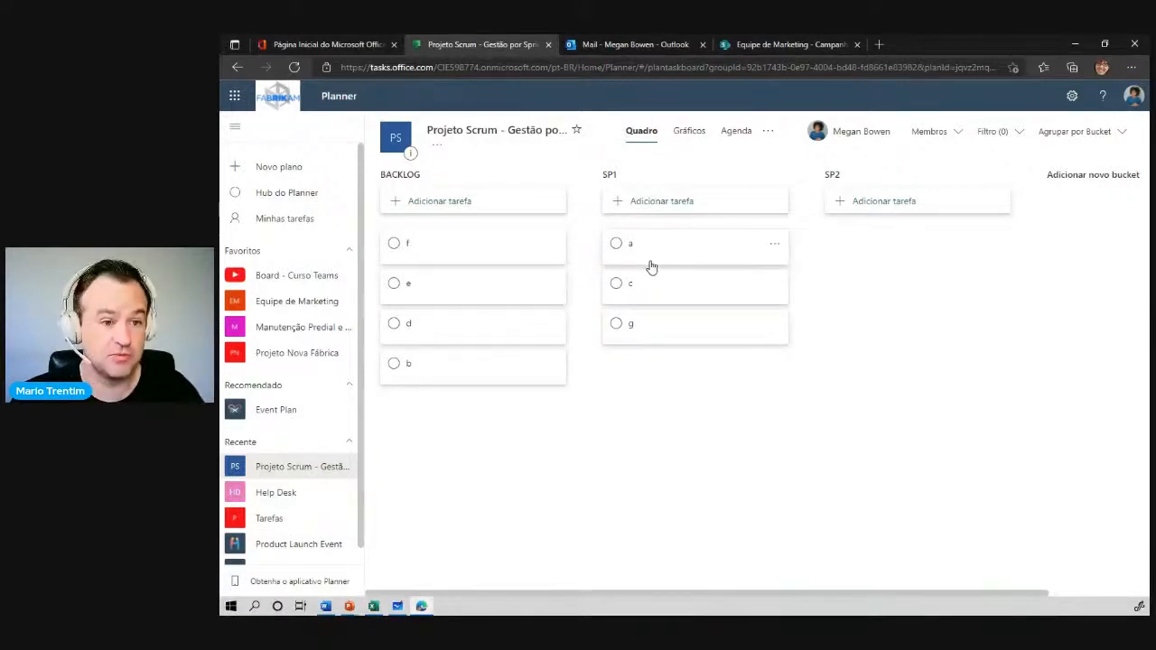
- Group the Scrum plan's board by Progresso instead of by bucket
left_click(1069, 135)
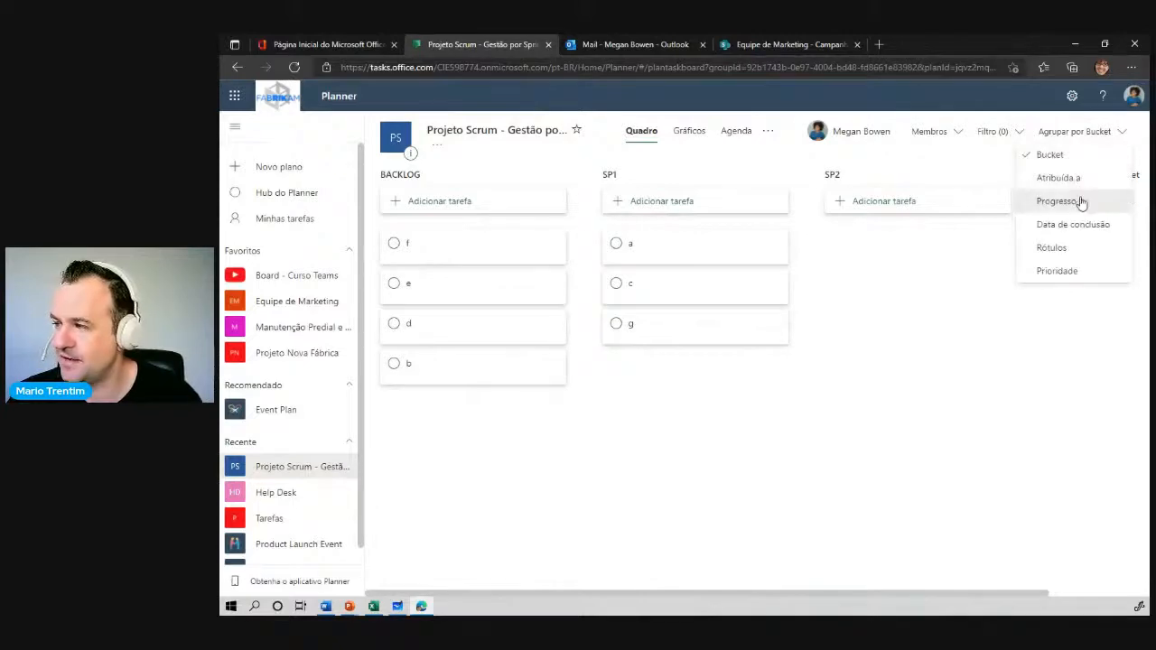
key("ctrl+1")
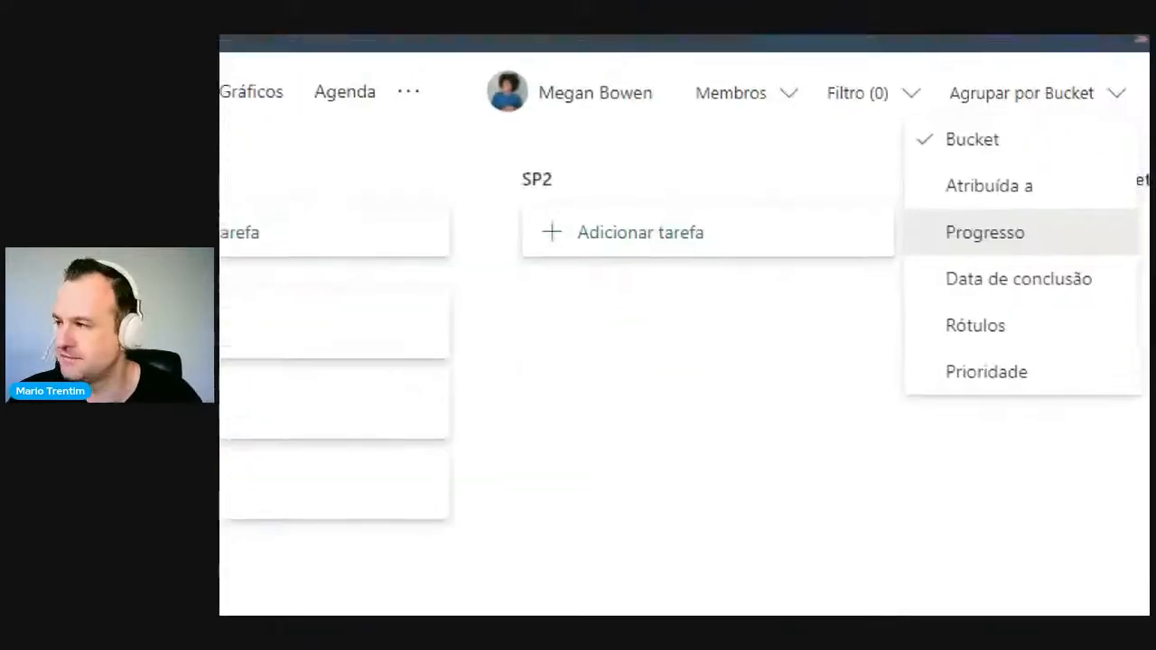
mouse_move(941, 171)
left_mouse_down()
mouse_move(971, 247)
mouse_move(1007, 137)
left_mouse_up()
mouse_move(921, 282)
left_mouse_down()
mouse_move(1010, 347)
mouse_move(883, 298)
left_mouse_up()
key("Escape")
left_click(1066, 197)
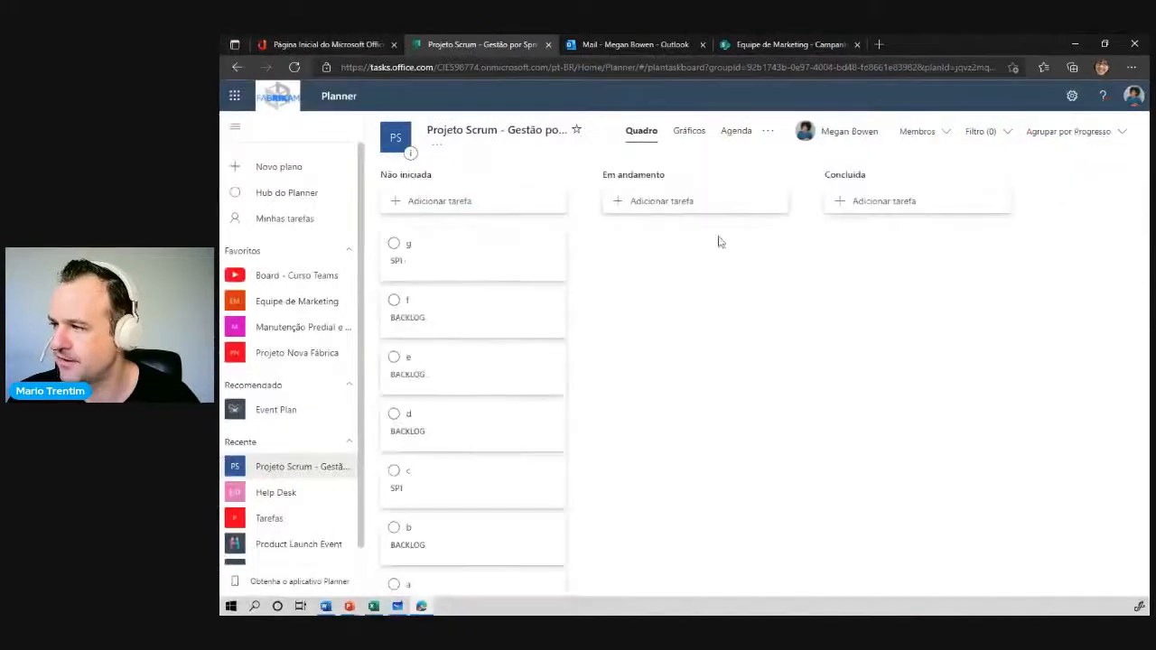
left_click(1057, 135)
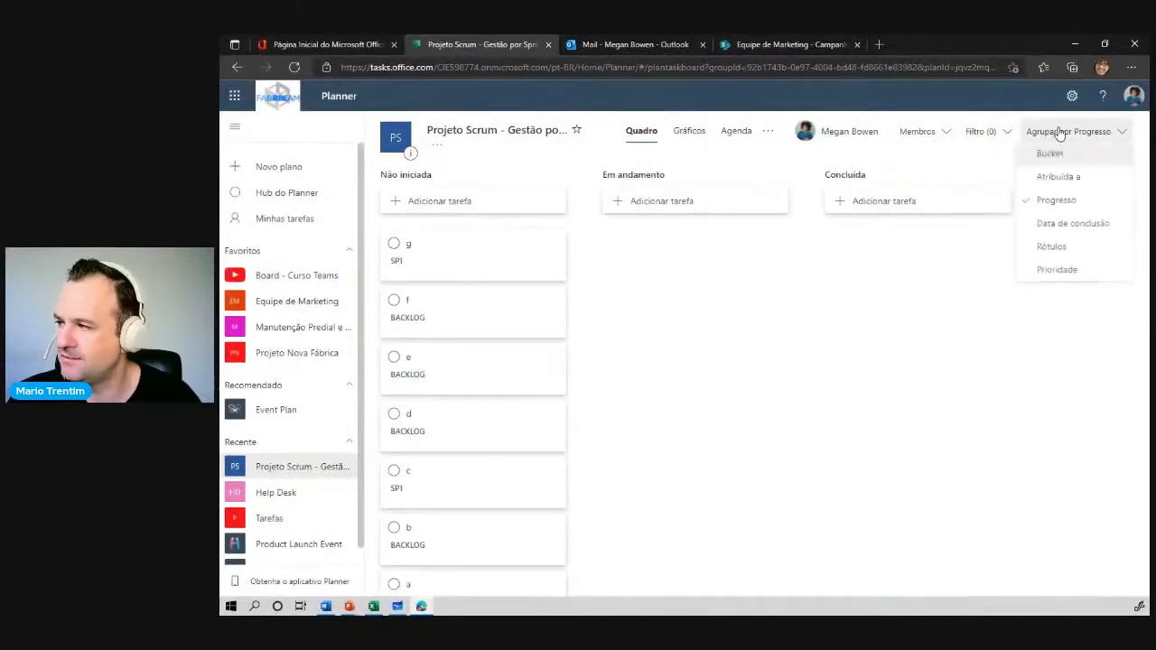
left_click(838, 431)
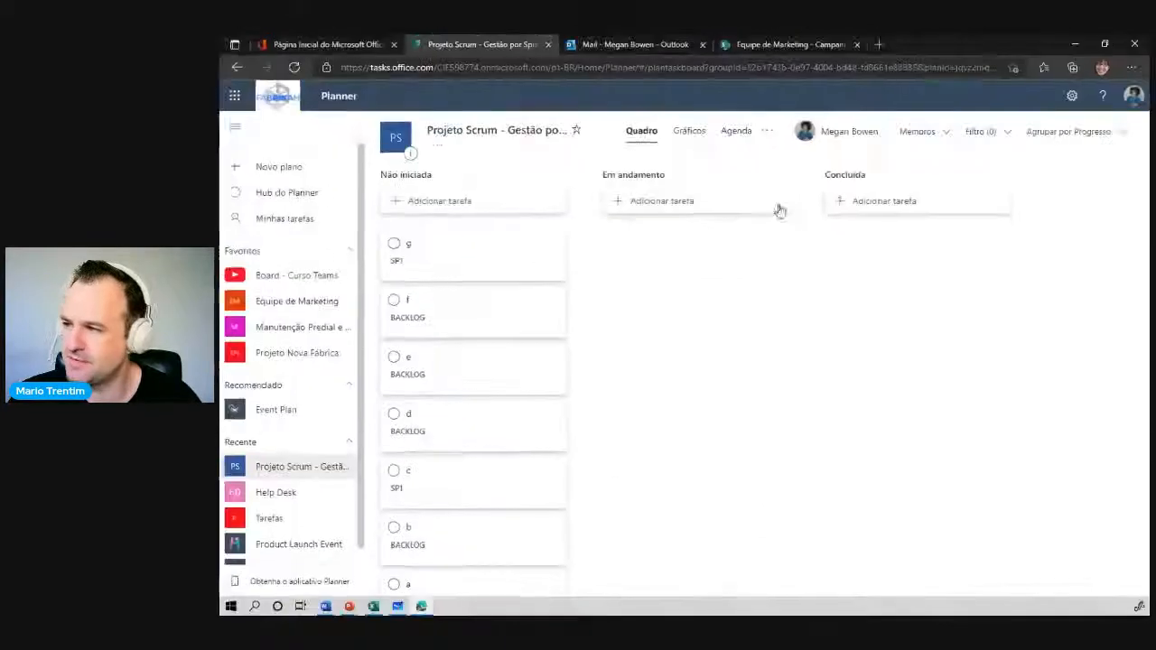
- Filter the progress board by bucket to show only the SP1 tasks
left_click(985, 132)
scroll(932, 371, "down", 2)
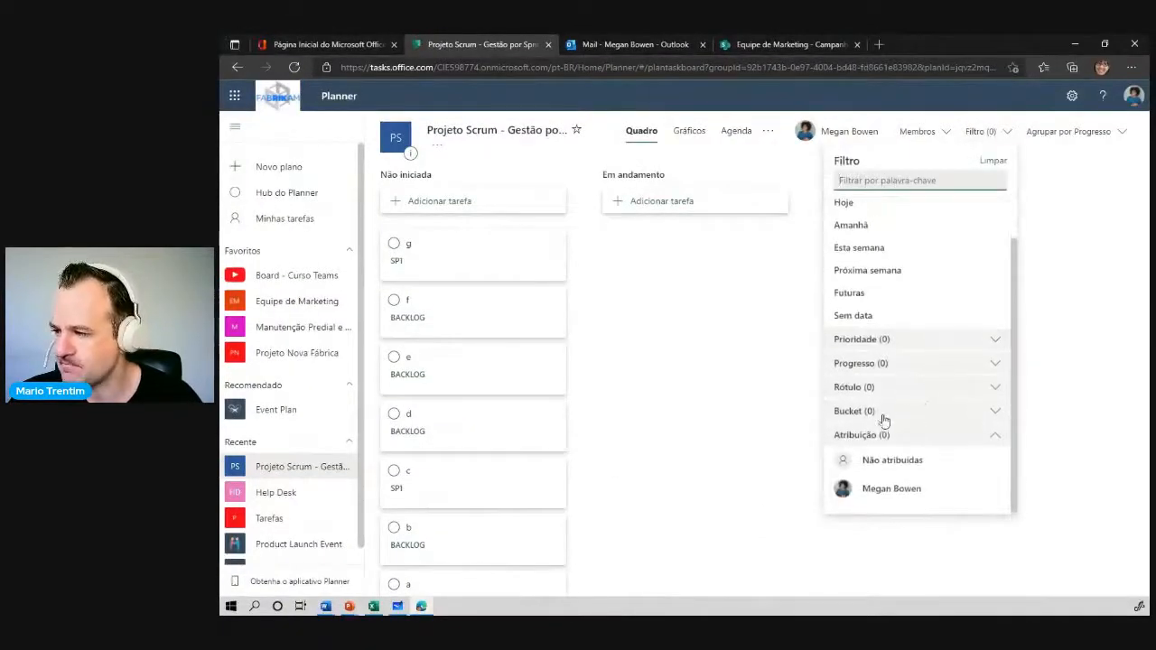
left_click(867, 412)
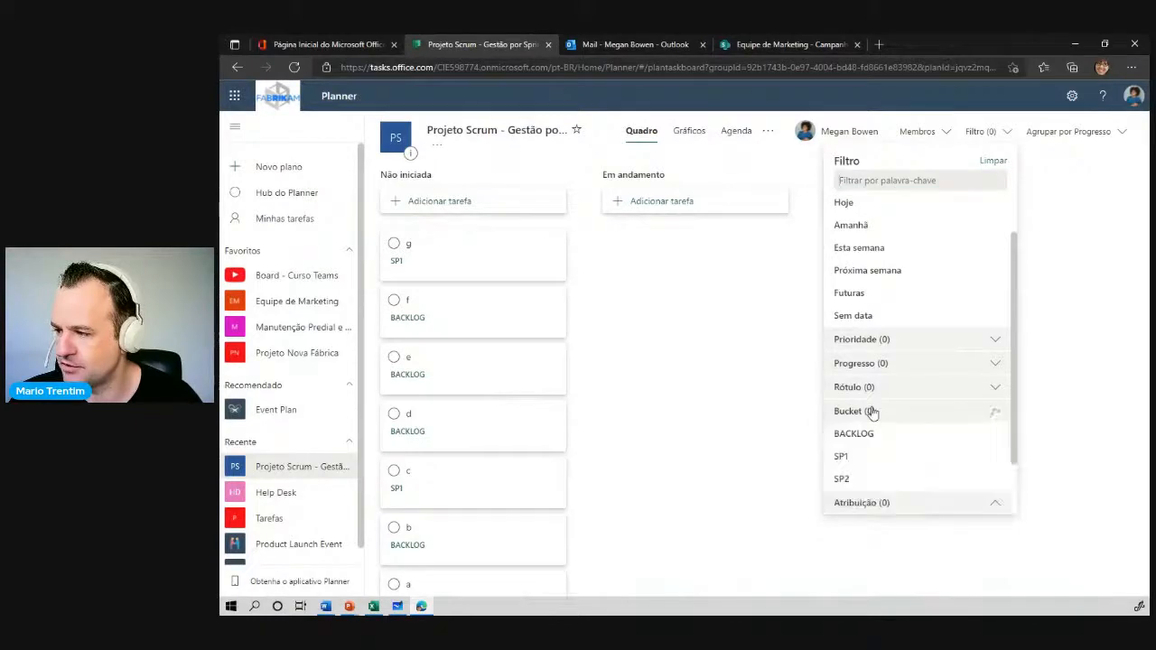
left_click(863, 456)
left_click(668, 431)
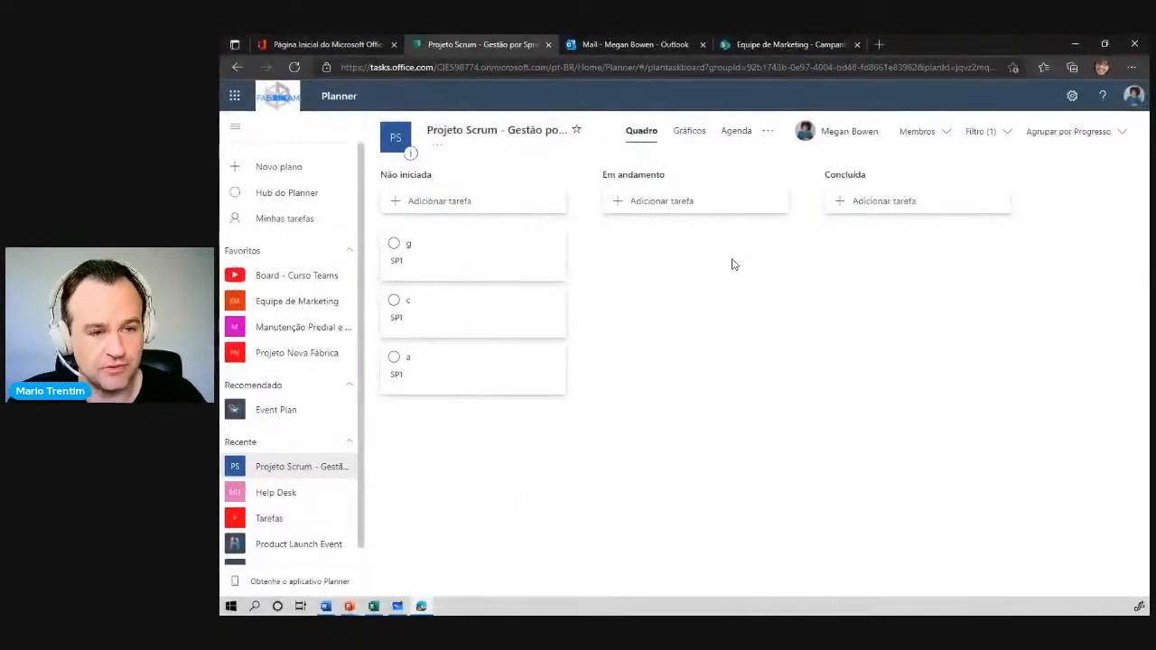
- Label task g in the Não iniciada column with Rosa, Amarelo and Azul
left_click(484, 248)
left_click(514, 213)
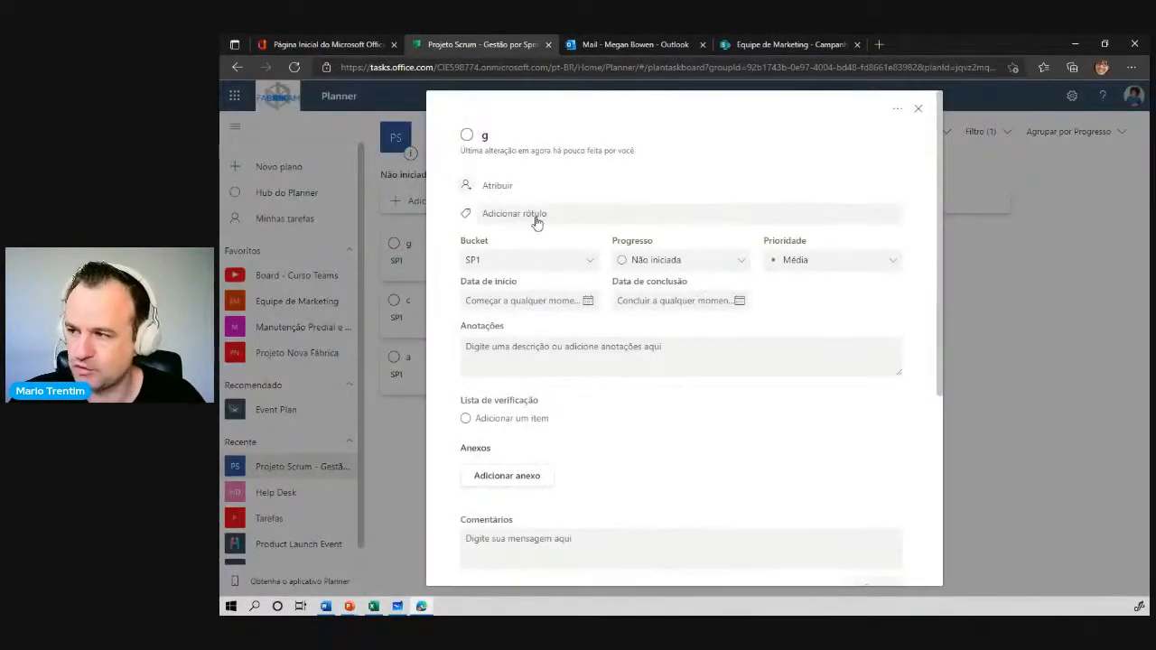
left_click(542, 252)
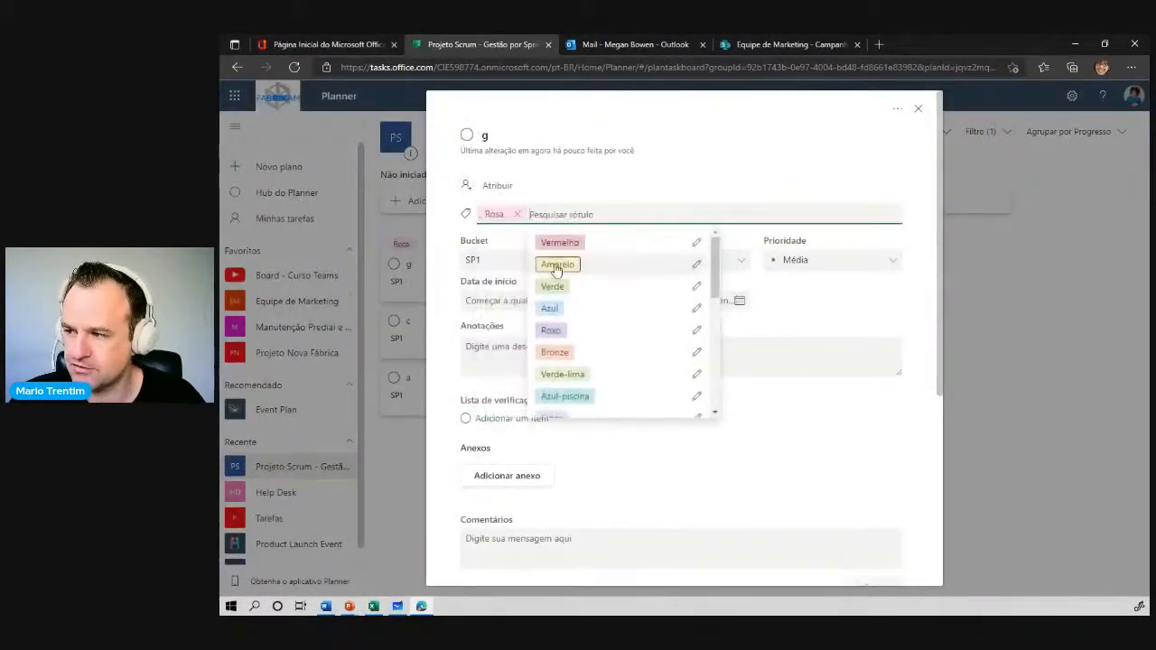
left_click(553, 264)
left_click(624, 286)
left_click(1012, 336)
left_click(1012, 336)
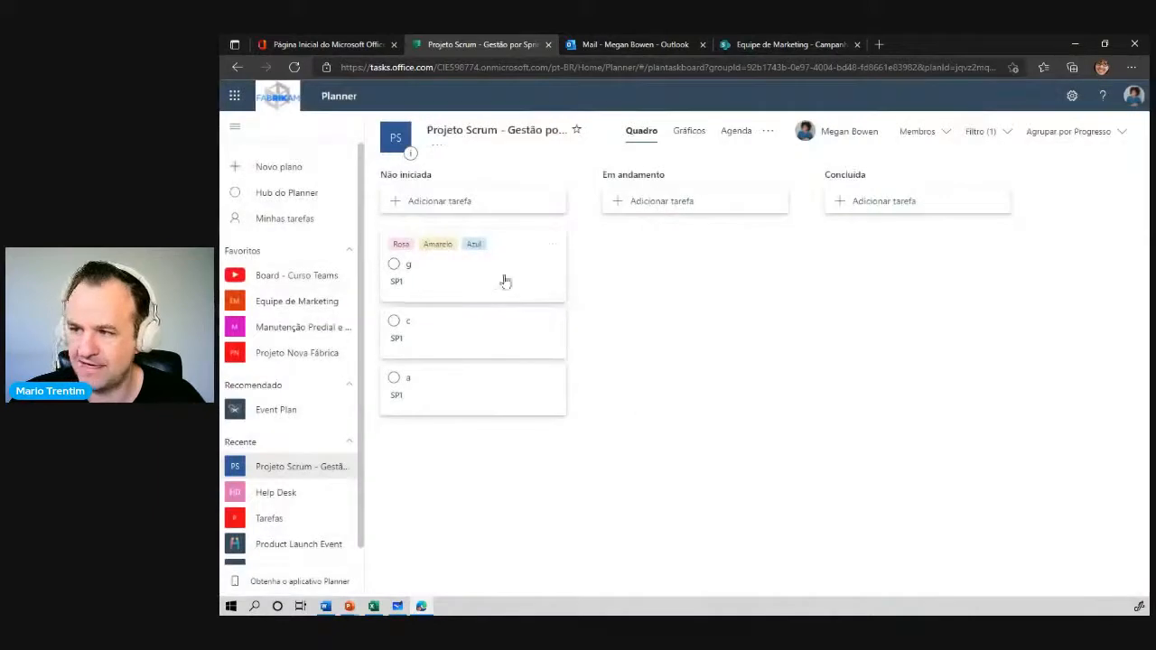
- Label task c with Verde, Bronze and Verde-lima
left_click(470, 317)
left_click(512, 219)
left_click(530, 354)
left_click(577, 328)
left_click(633, 351)
left_click(1020, 379)
left_click(1019, 379)
- Label task a with Vermelho, Amarelo and Azul
left_click(447, 411)
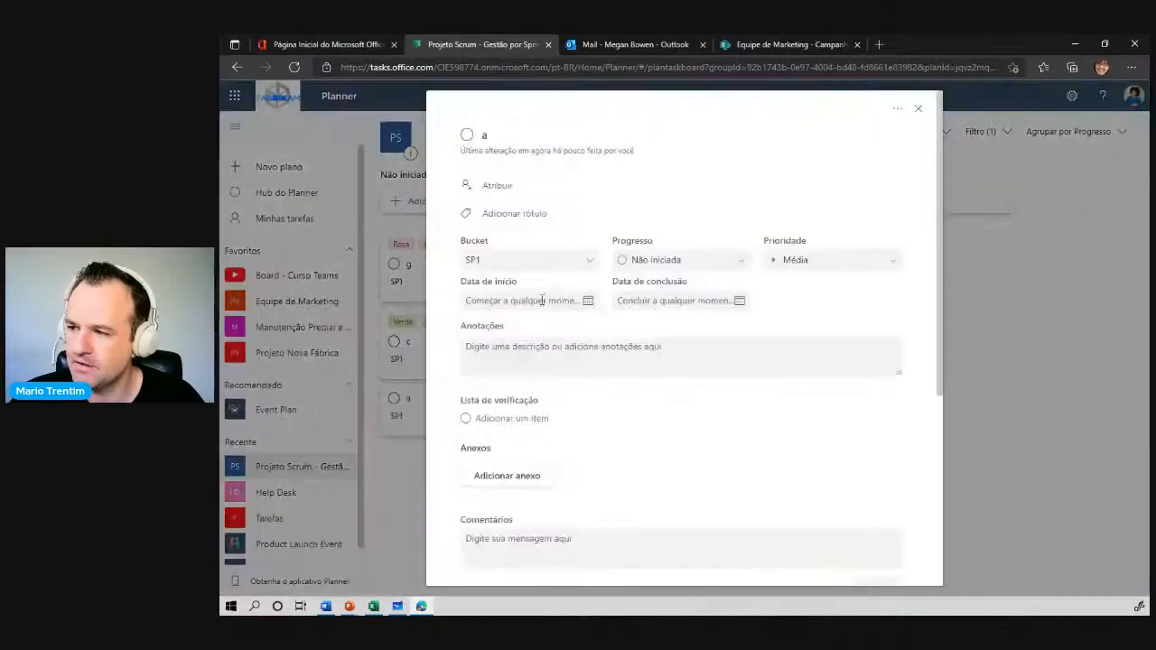
left_click(505, 213)
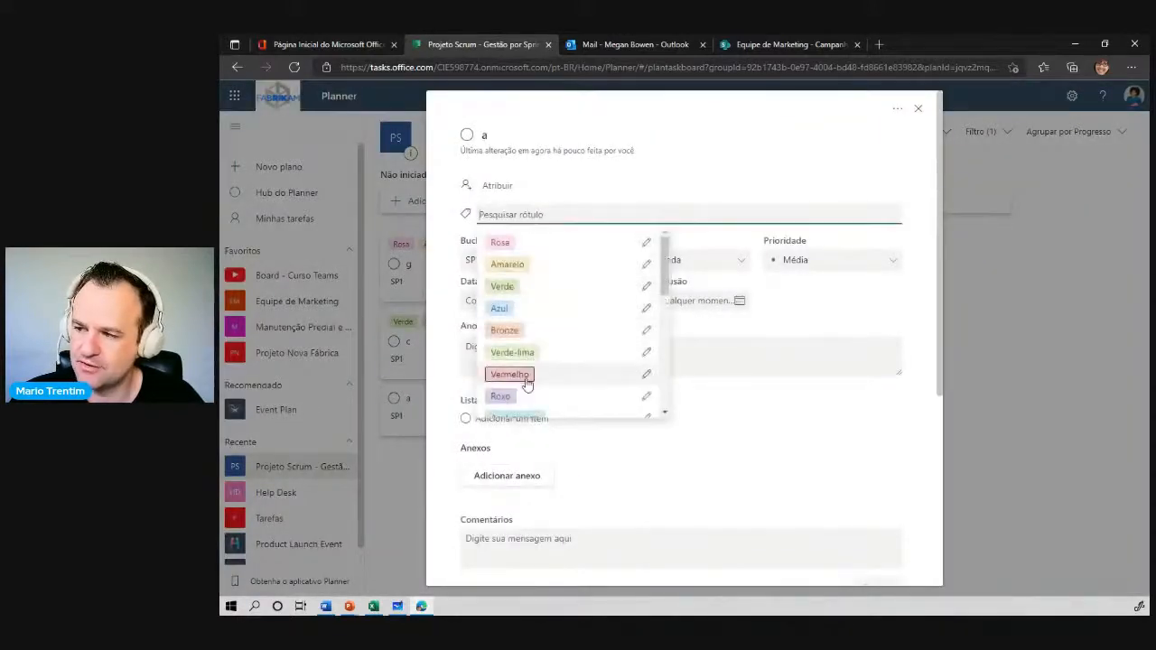
left_click(524, 264)
left_click(639, 312)
left_click(637, 264)
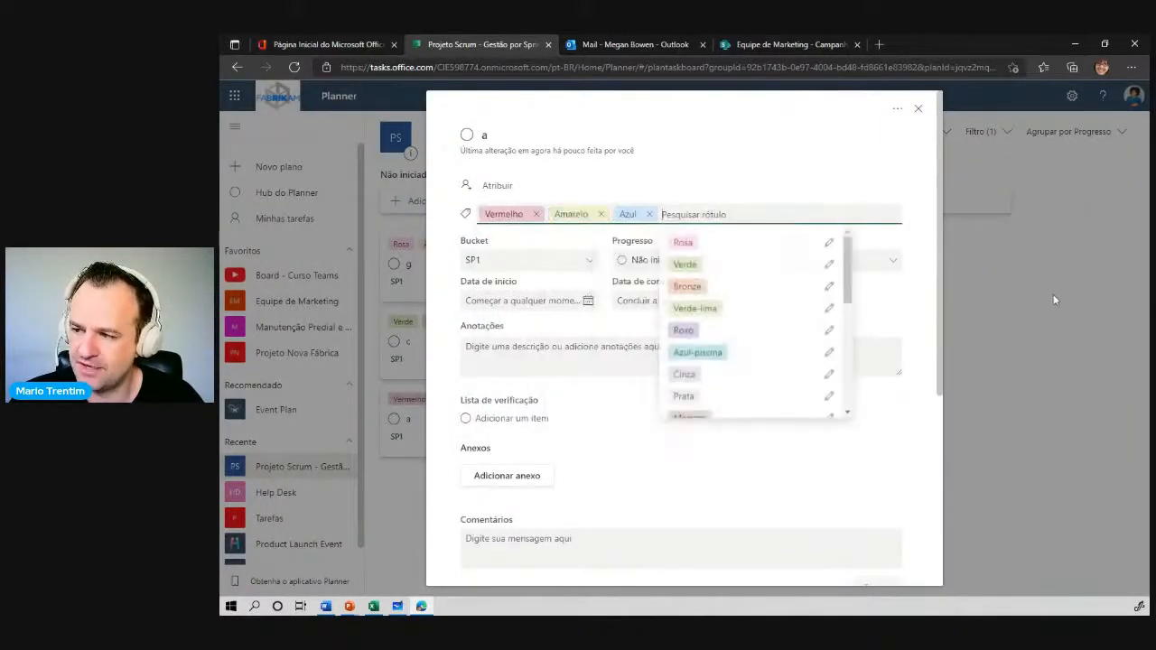
left_click(1051, 293)
left_click(1051, 293)
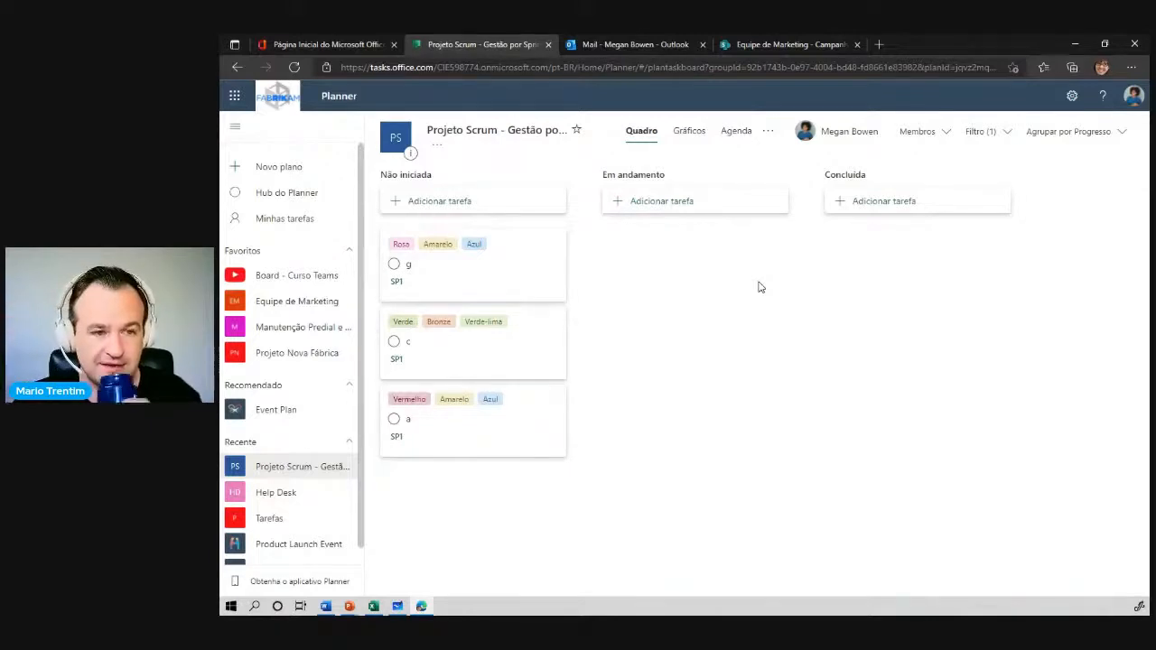
left_click(473, 278)
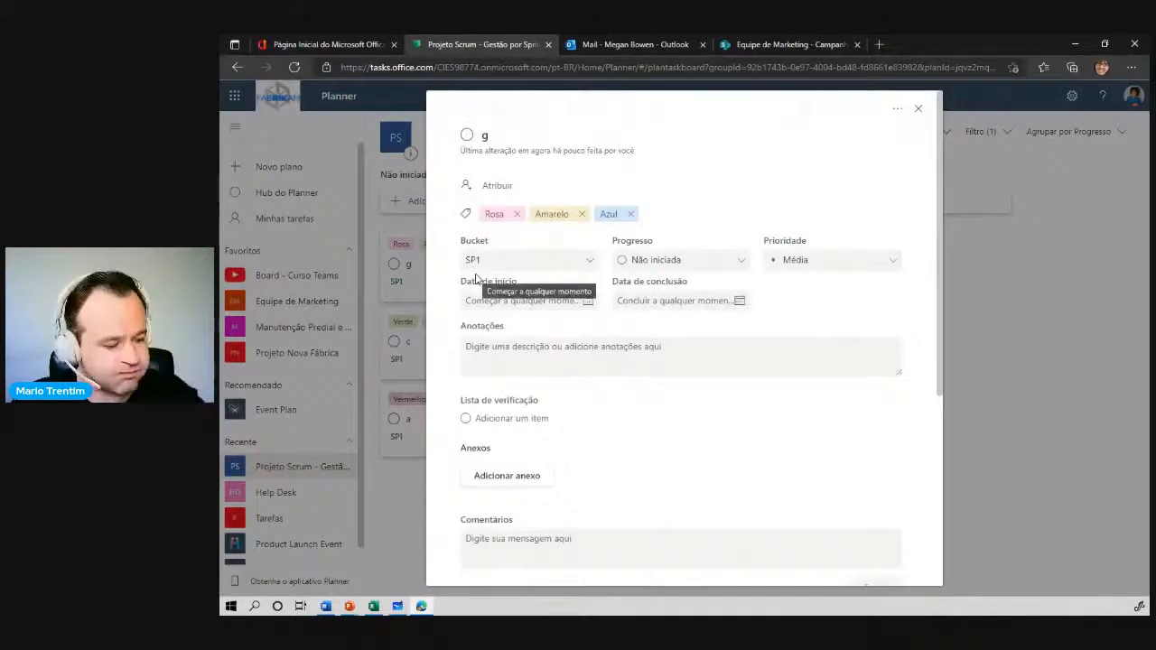
left_click(501, 188)
left_click(502, 188)
left_click(1057, 325)
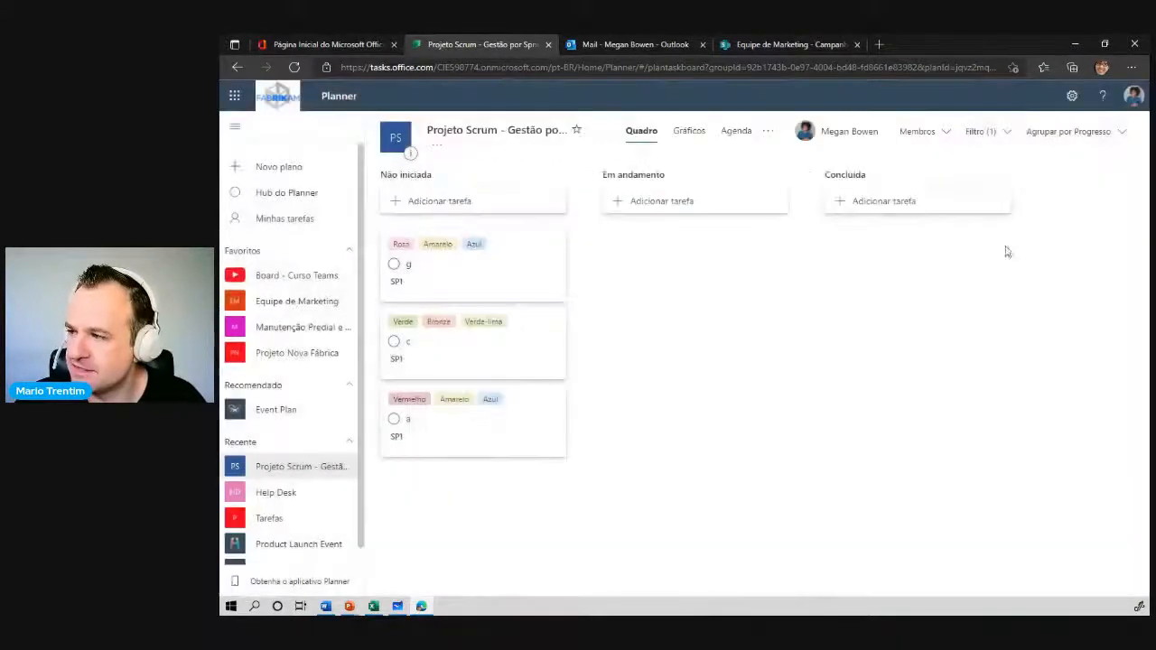
- Add two colleagues by name as members of the Scrum plan
left_click(918, 131)
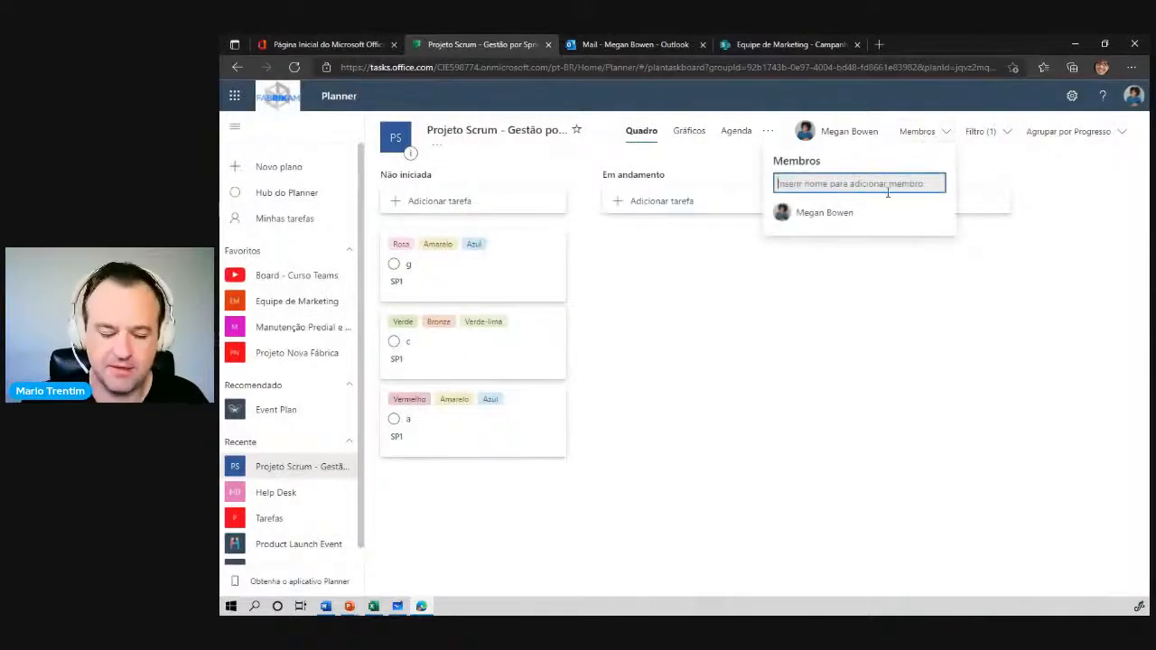
type("Patti Fernandez")
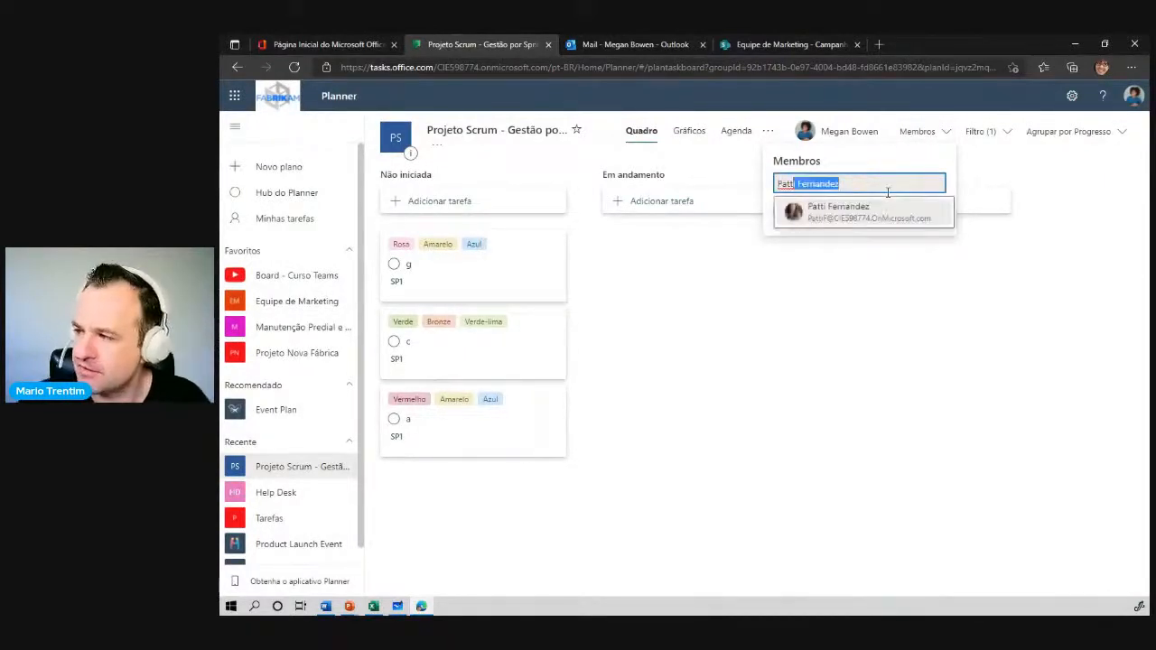
left_click(891, 211)
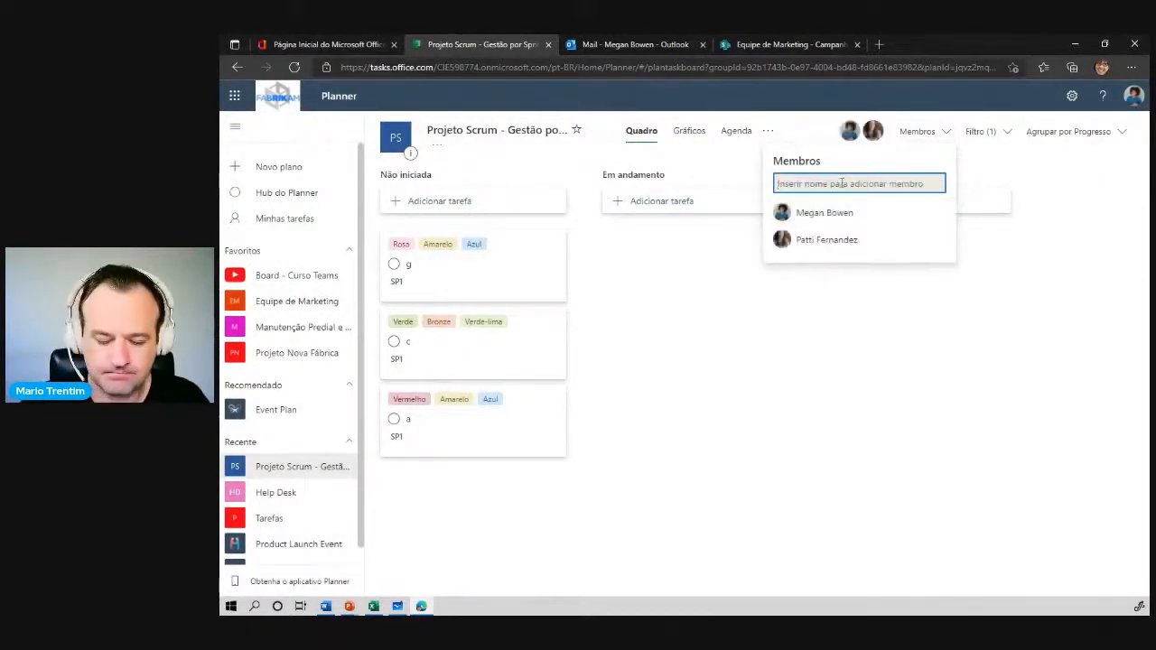
type("Alex Wilber")
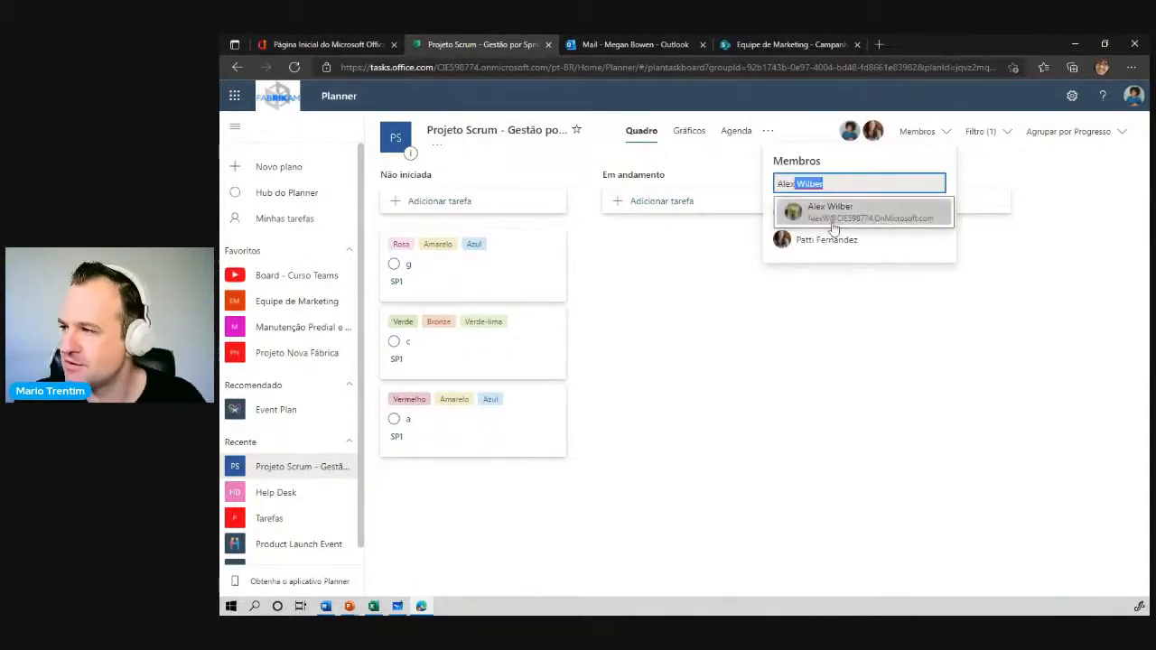
left_click(824, 217)
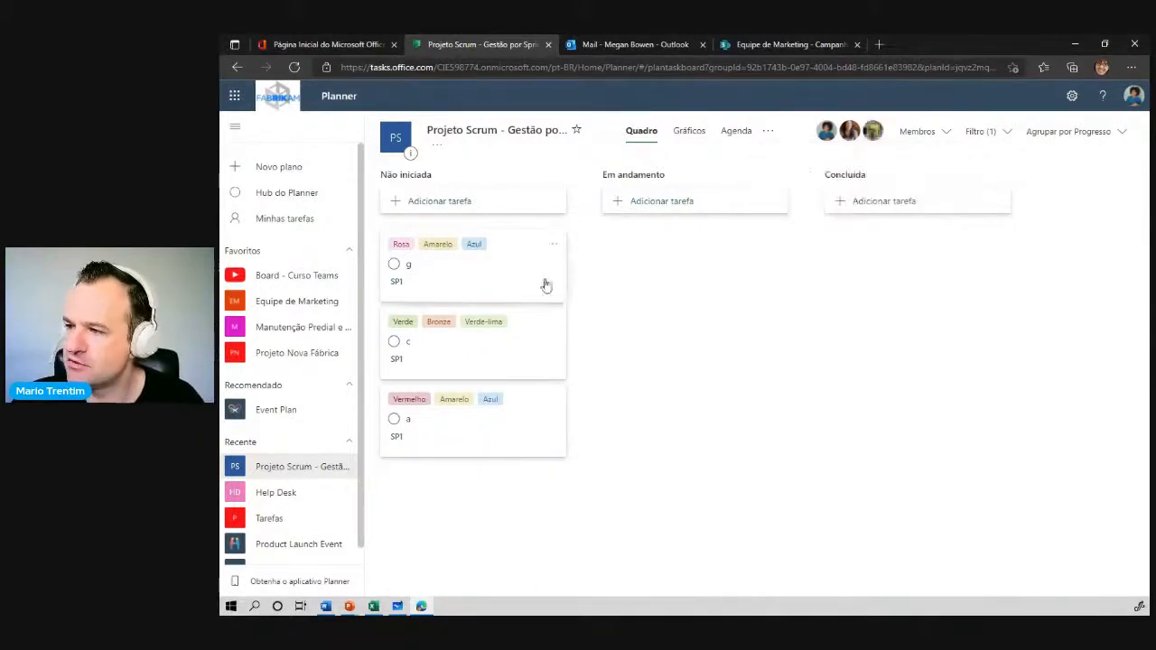
- Assign task g to the second of the two newly added plan members
left_click(552, 244)
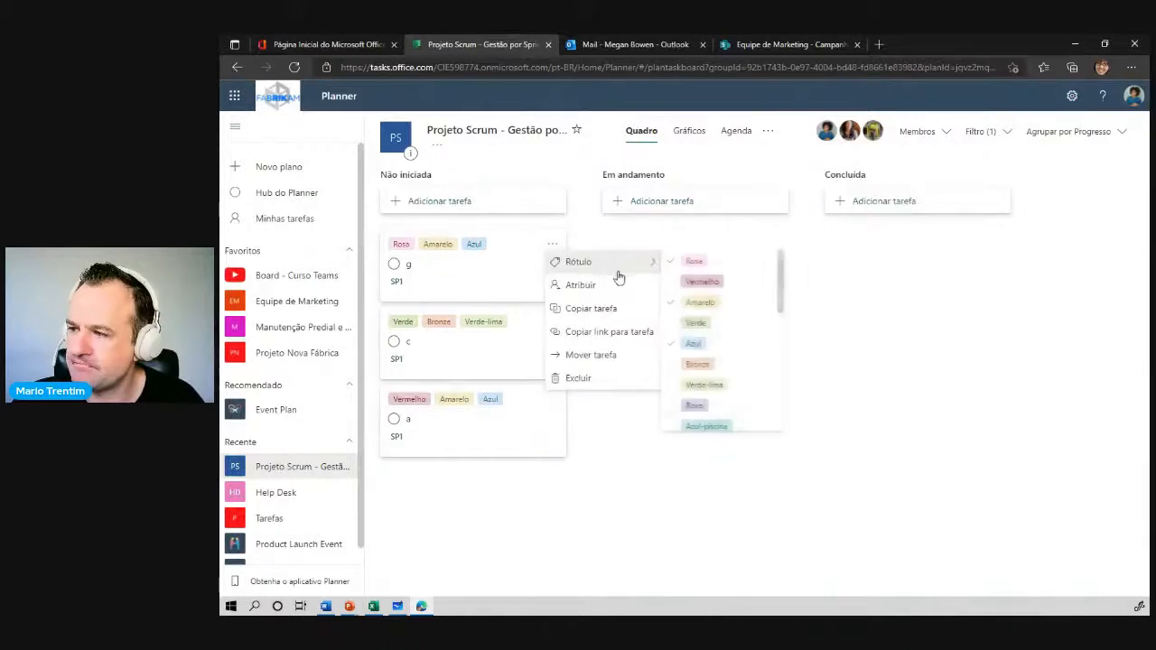
left_click(581, 285)
left_click(443, 370)
left_click(584, 382)
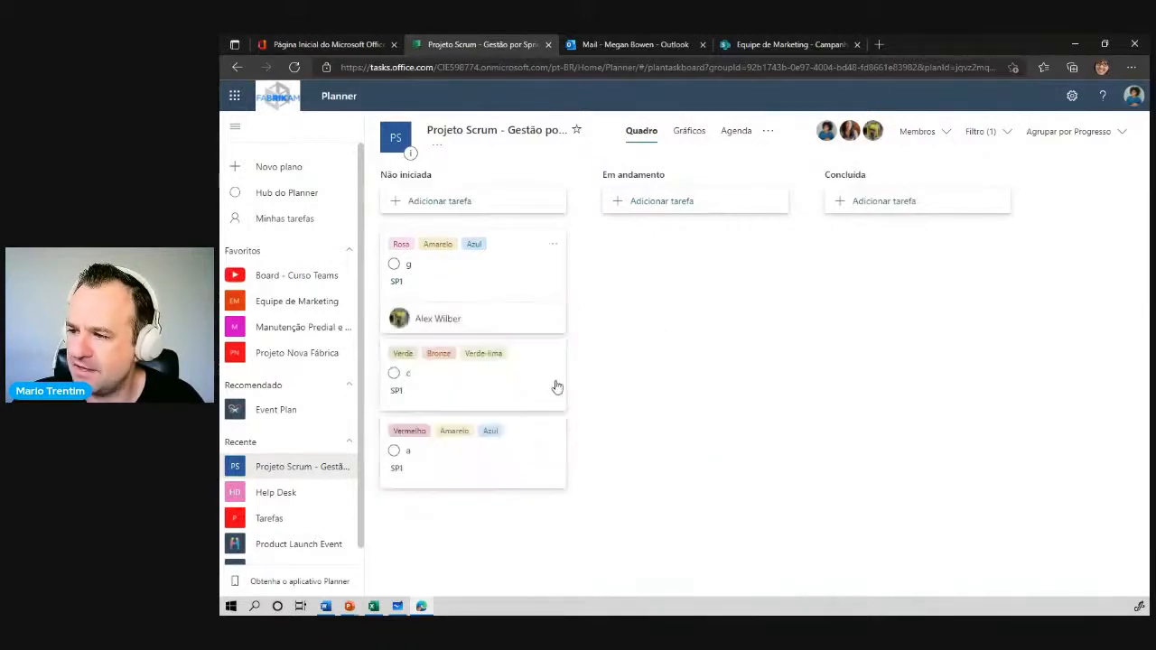
- Assign task c to the first of the two newly added plan members
left_click(539, 355)
left_click(517, 193)
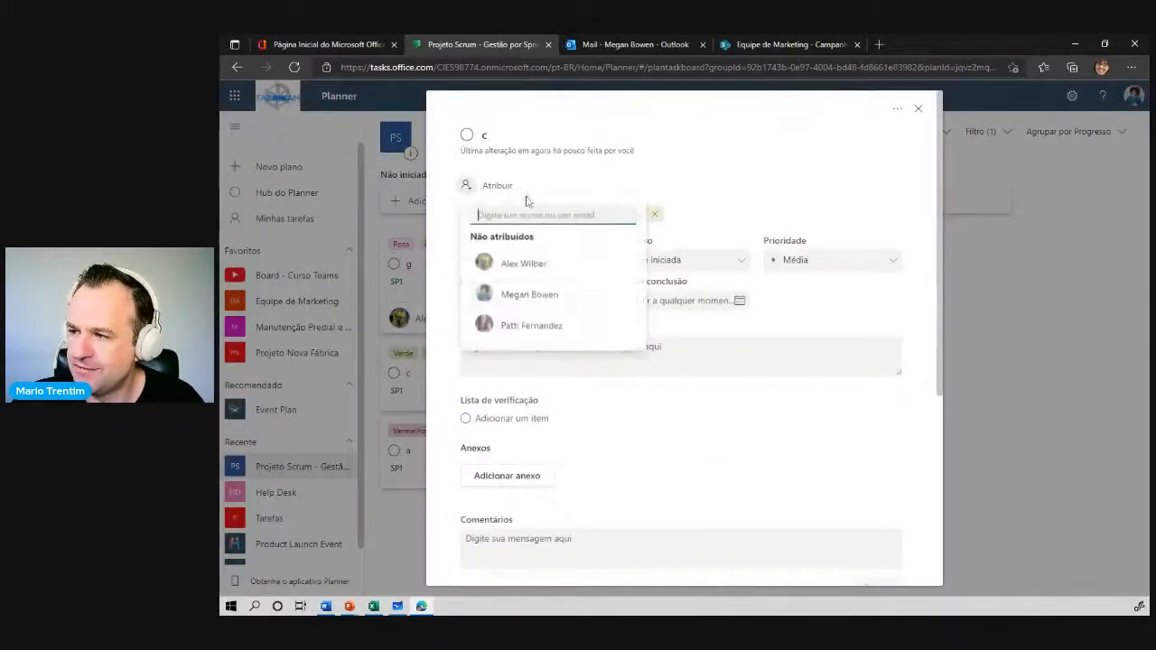
left_click(553, 329)
left_click(1014, 335)
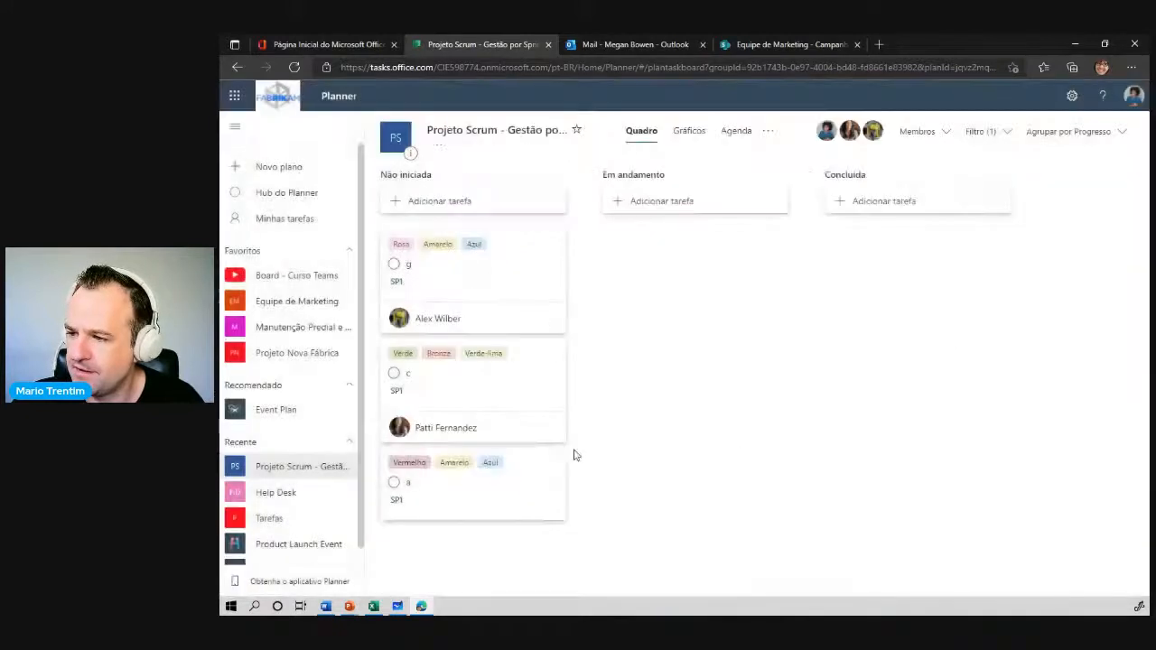
- Assign task a to the plan's original member
left_click(551, 462)
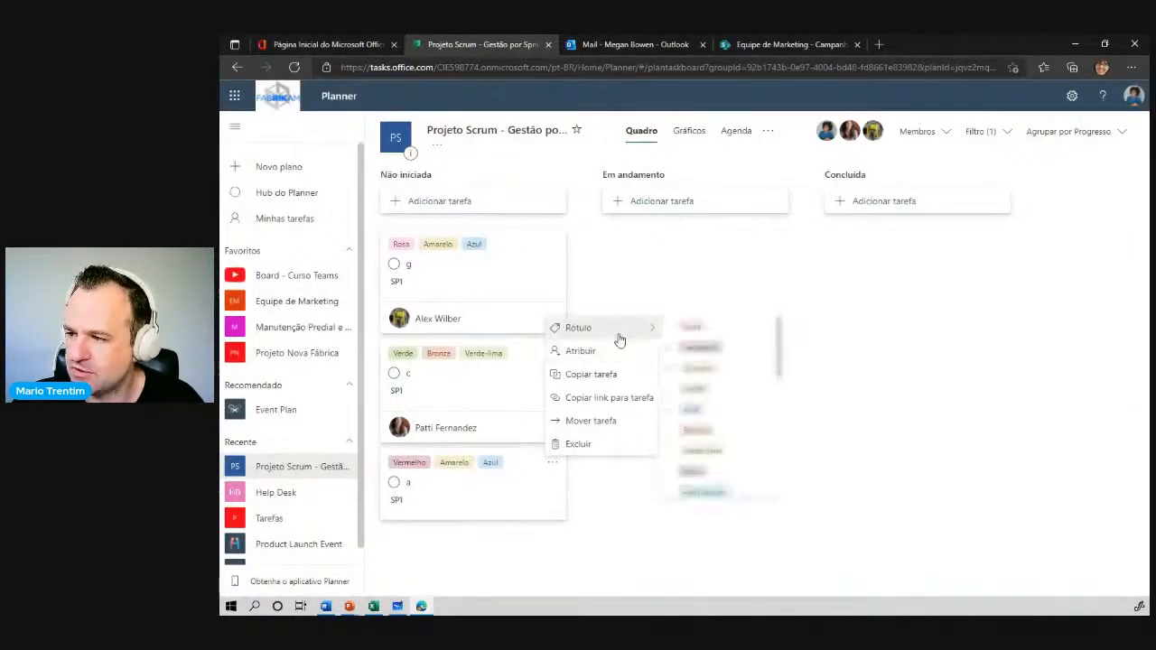
left_click(616, 351)
left_click(461, 397)
left_click(705, 419)
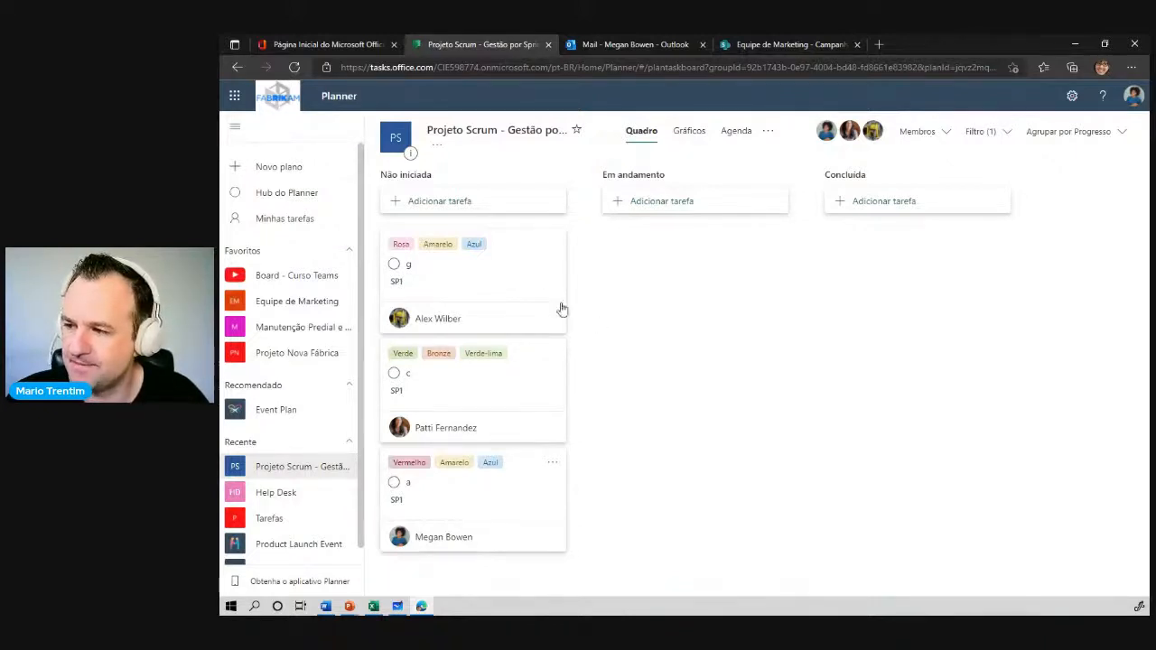
- Move tasks g and a to Em andamento and task c to Concluída
left_click_drag(468, 261, 718, 248)
left_click_drag(516, 358, 650, 407)
left_click_drag(543, 245, 863, 267)
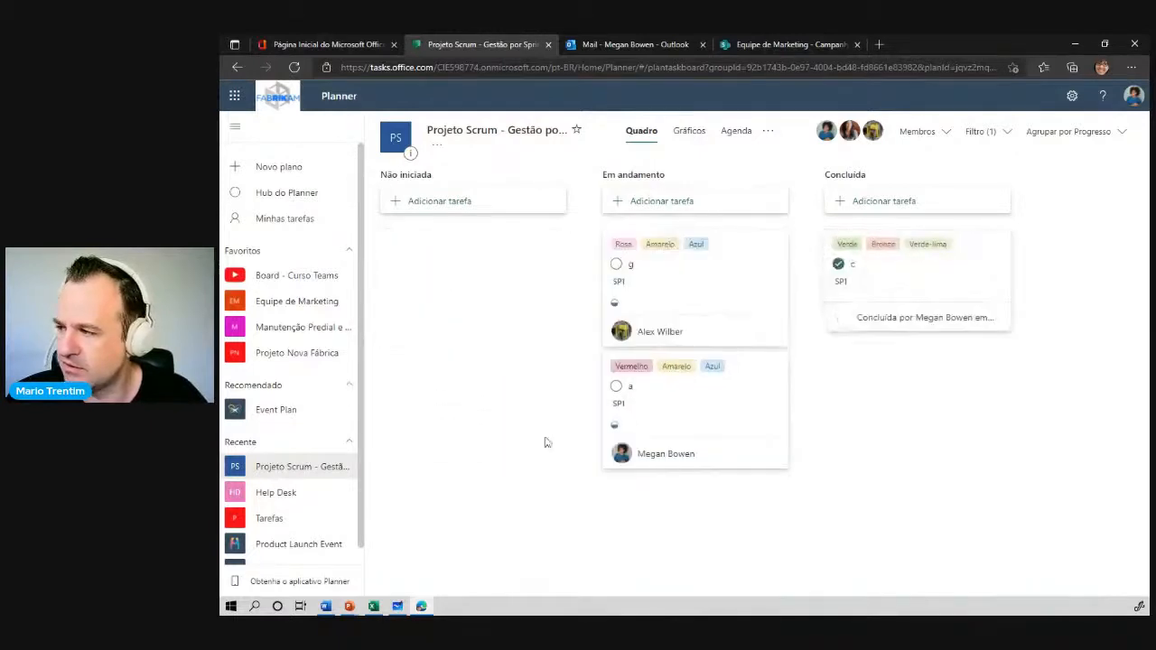
- Switch the Scrum plan from the board to the Gráficos view
key("ctrl+1")
left_click(697, 133)
mouse_move(668, 69)
left_mouse_down()
mouse_move(746, 174)
mouse_move(688, 40)
left_mouse_up()
key("Escape")
left_click(690, 133)
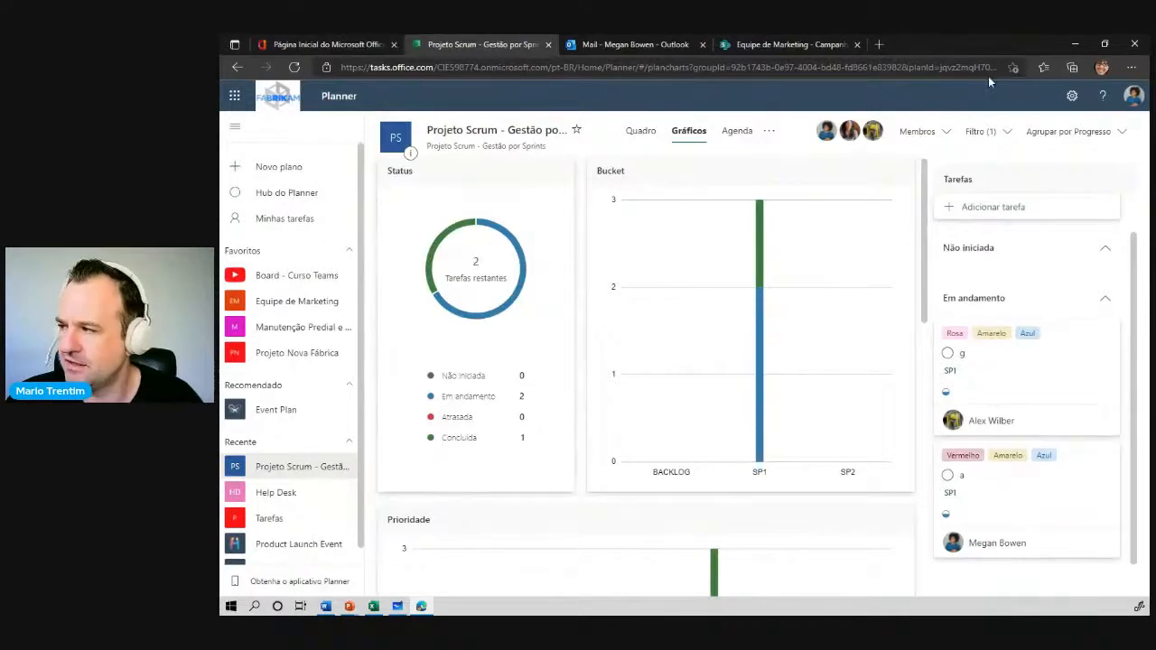
- Examine the Bucket section of the charts' filter and its current selection
left_click(982, 131)
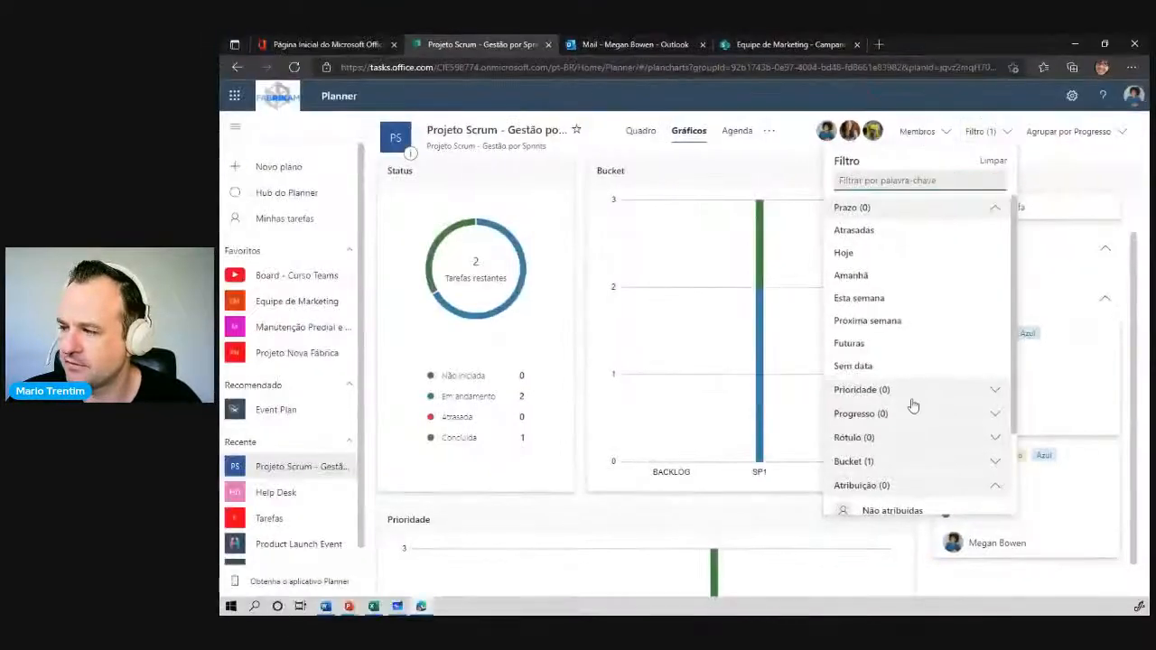
scroll(911, 403, "down", 2)
left_click(991, 367)
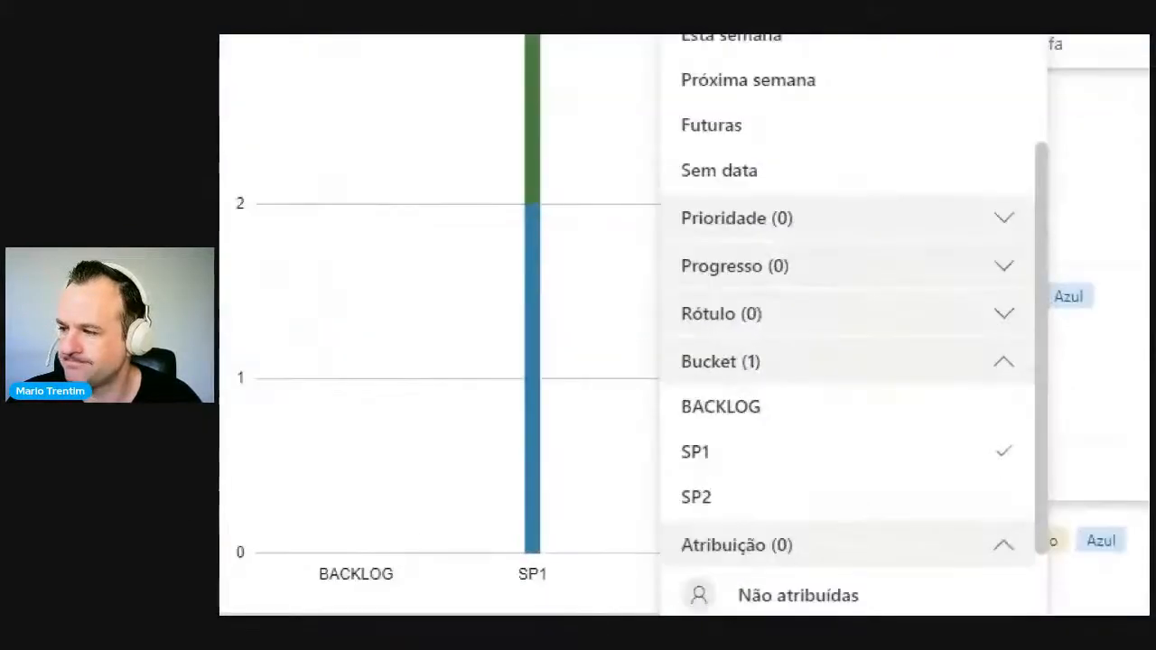
mouse_move(634, 402)
left_mouse_down()
mouse_move(764, 546)
mouse_move(732, 445)
left_mouse_up()
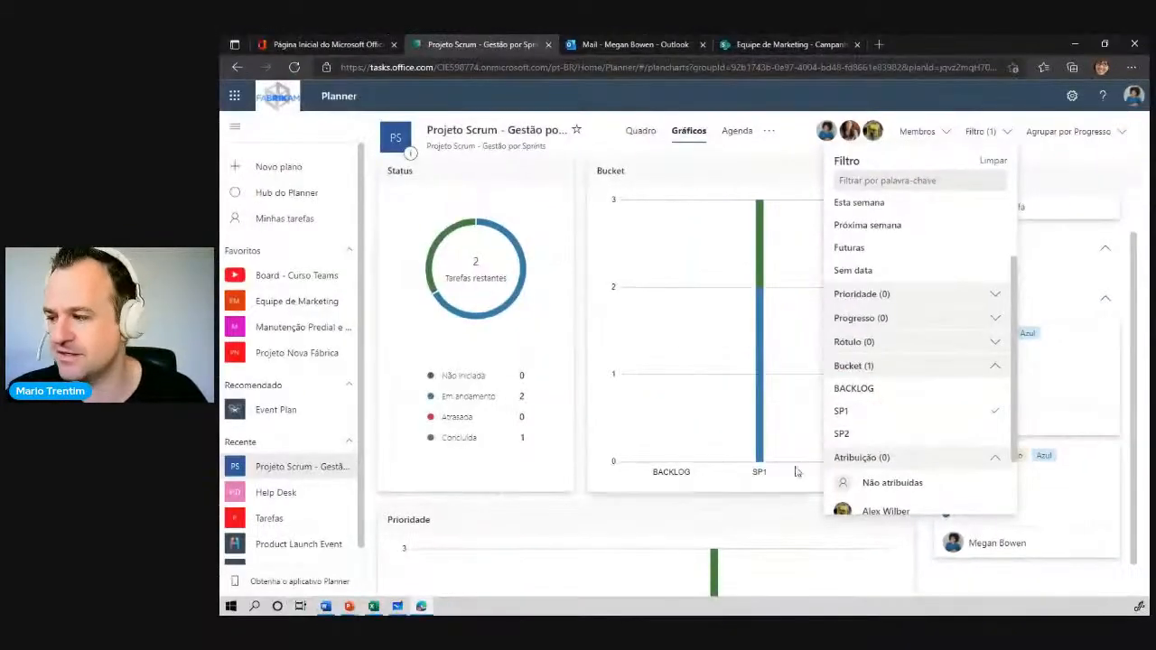
left_click(920, 132)
left_click(1058, 168)
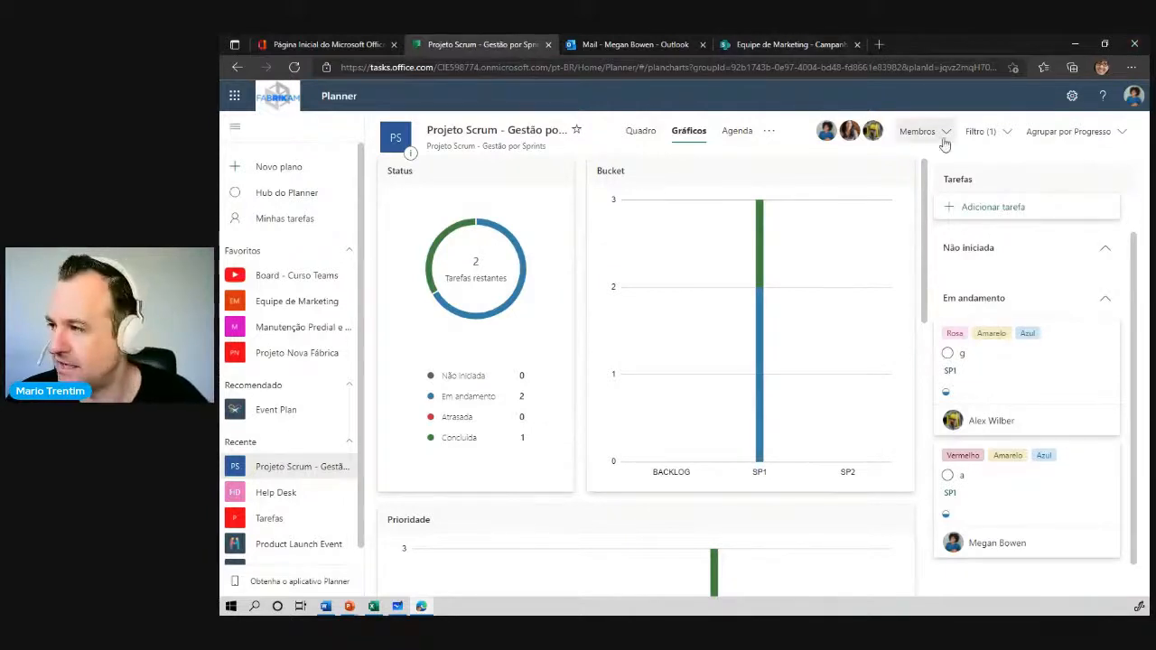
- Remove the SP1 bucket filter so the charts cover every bucket
left_click(986, 132)
scroll(967, 271, "down", 2)
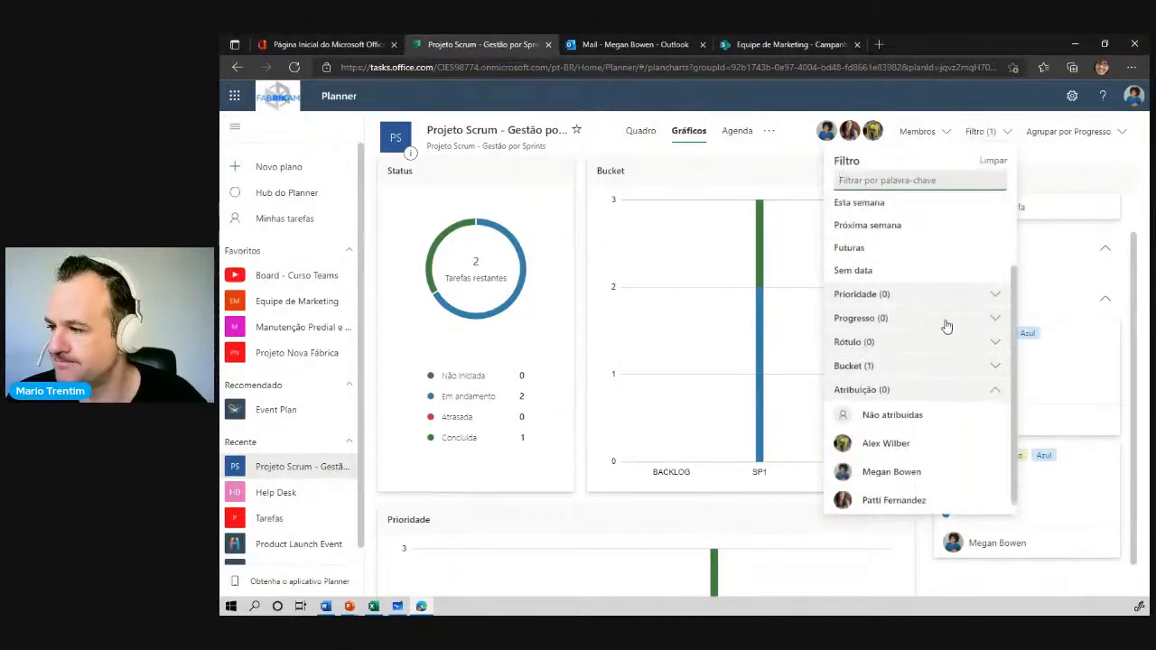
left_click(932, 370)
left_click(877, 412)
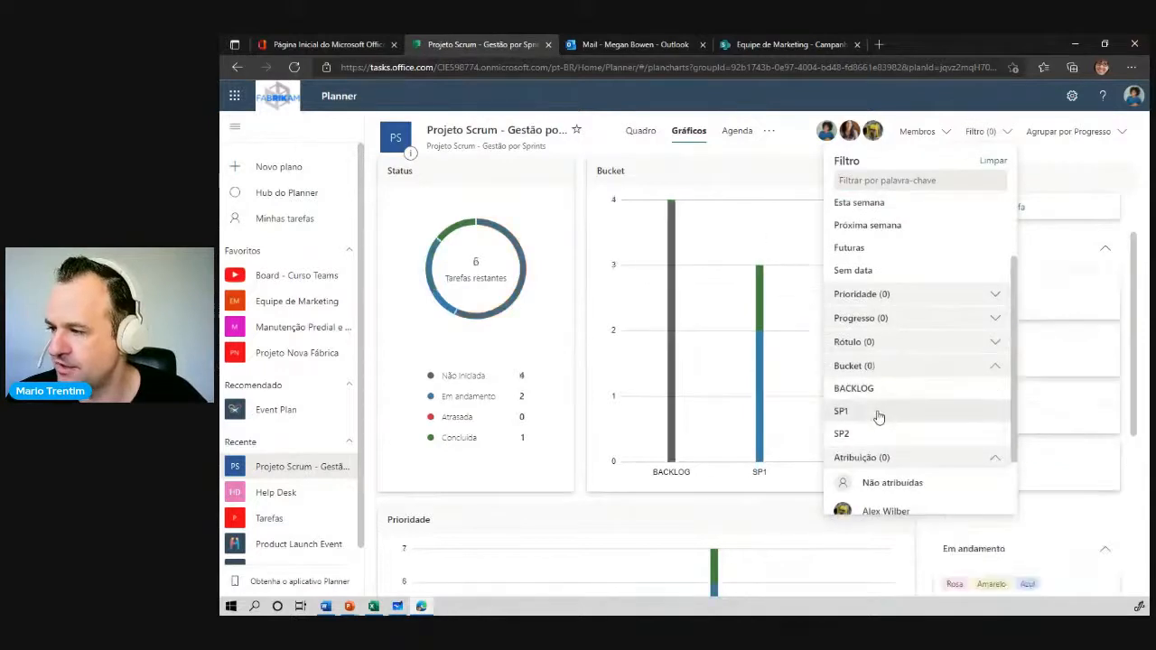
left_click(628, 160)
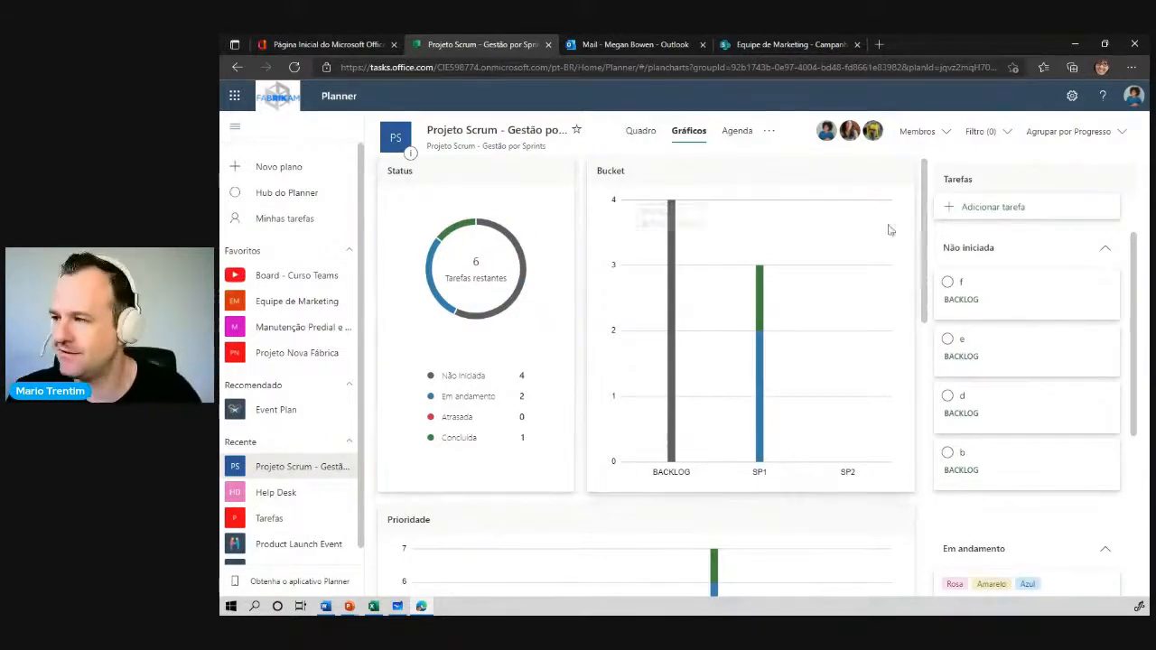
- Filter the charts by bucket to show only SP1 tasks
left_click(1005, 141)
left_click(1004, 142)
left_click(1004, 141)
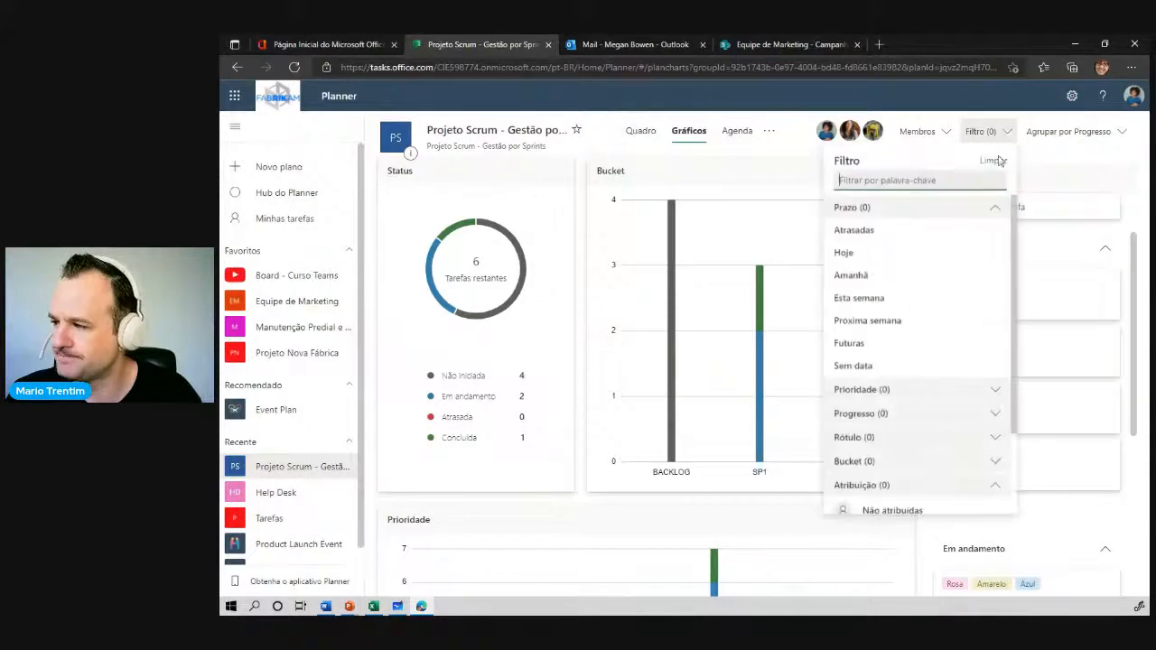
scroll(949, 383, "down", 3)
left_click(873, 358)
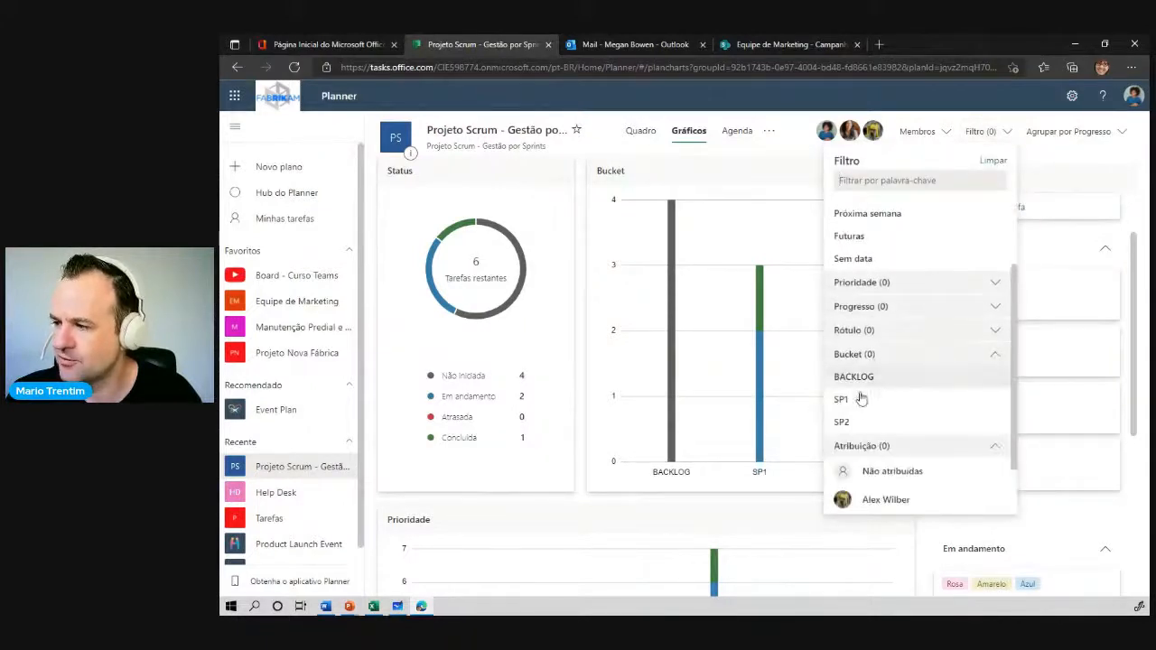
left_click(855, 403)
left_click(749, 369)
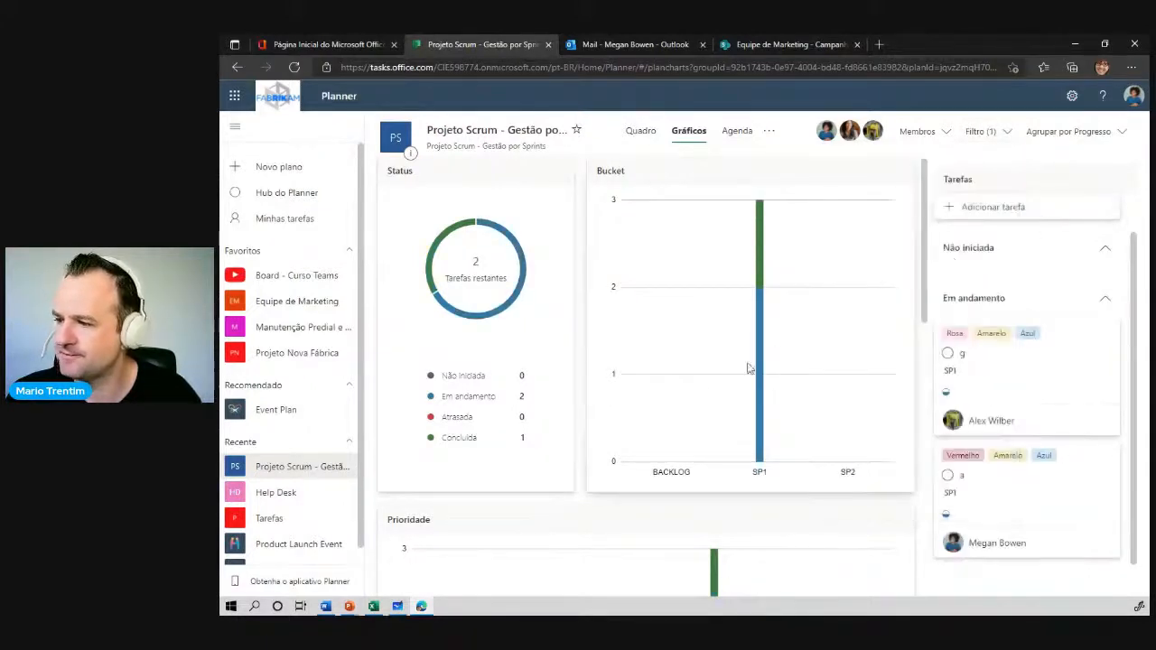
- Assign task g in the charts view's task list to the first newly added member as well, keeping its existing assignee
scroll(588, 403, "down", 5)
scroll(588, 400, "down", 4)
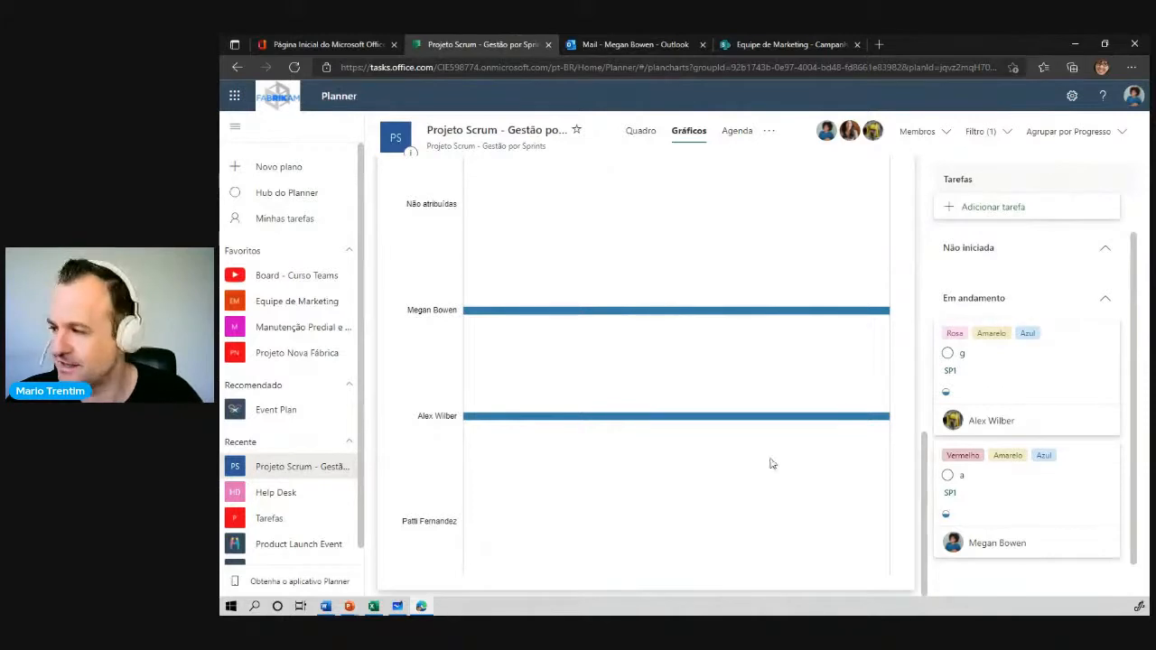
scroll(1011, 369, "down", 1)
scroll(1020, 397, "up", 1)
scroll(1016, 394, "down", 1)
left_click(1105, 300)
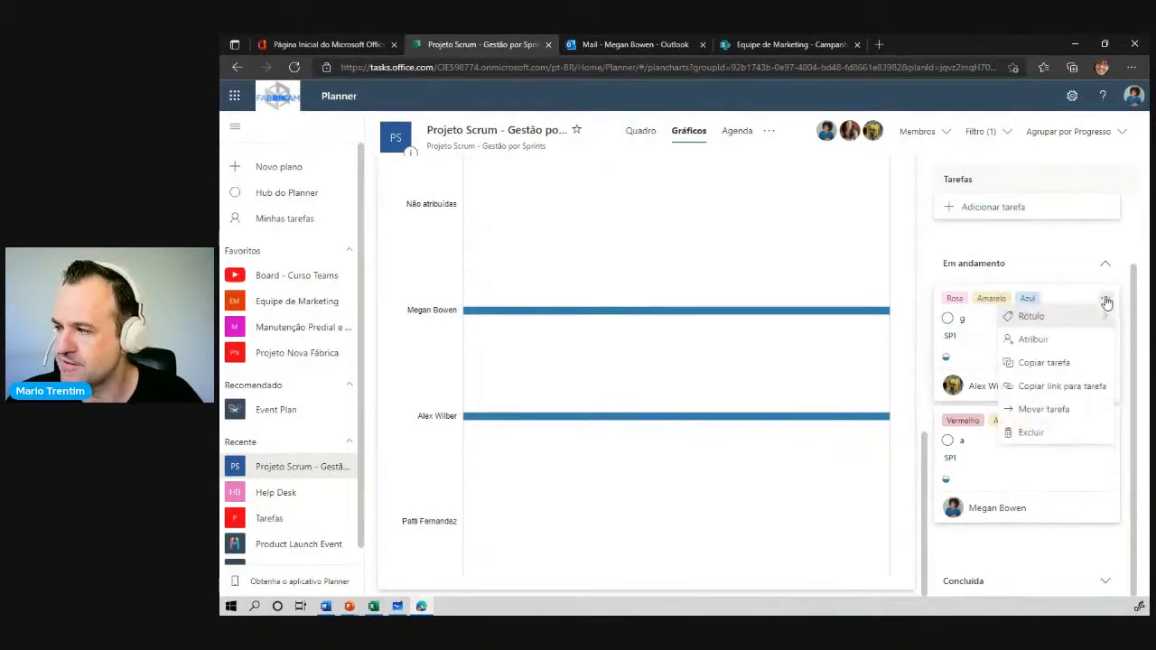
left_click(1087, 339)
left_click(1001, 569)
left_click(807, 526)
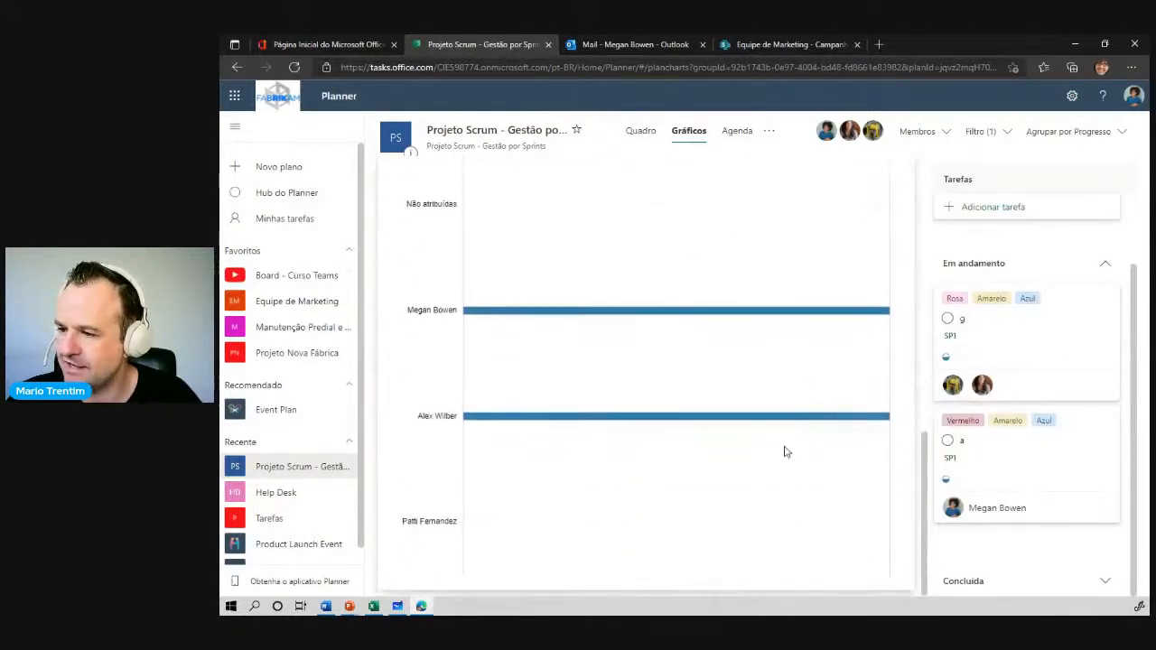
- Check the details of in-progress task a, then review the SP1 status and bucket charts
left_click(1030, 457)
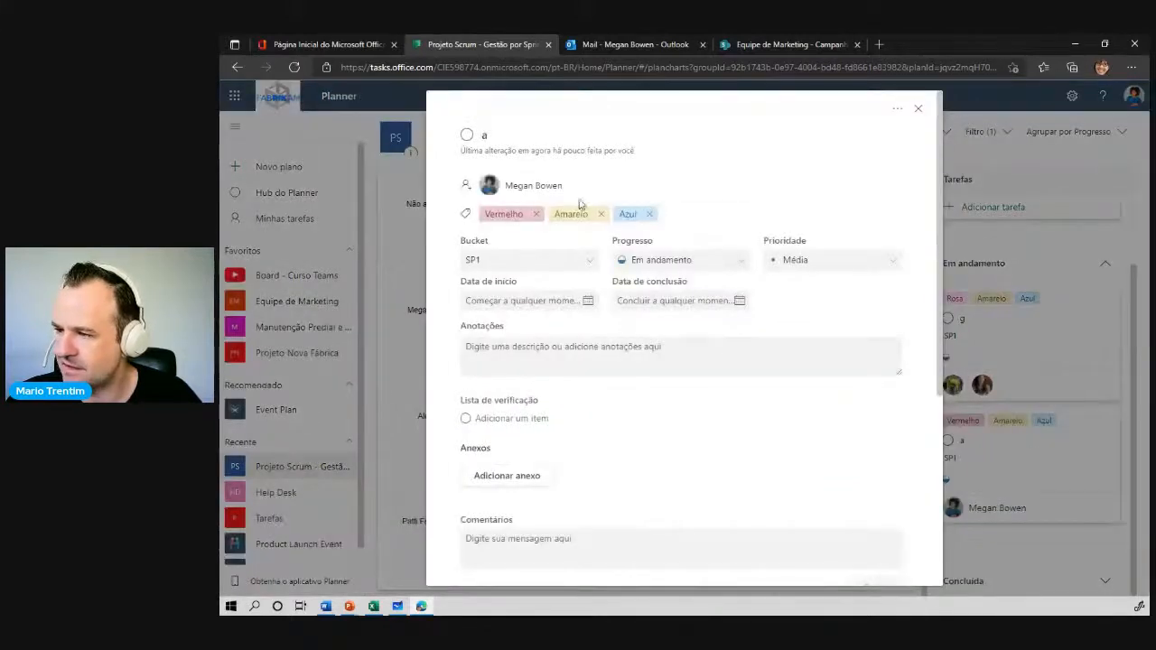
left_click(918, 108)
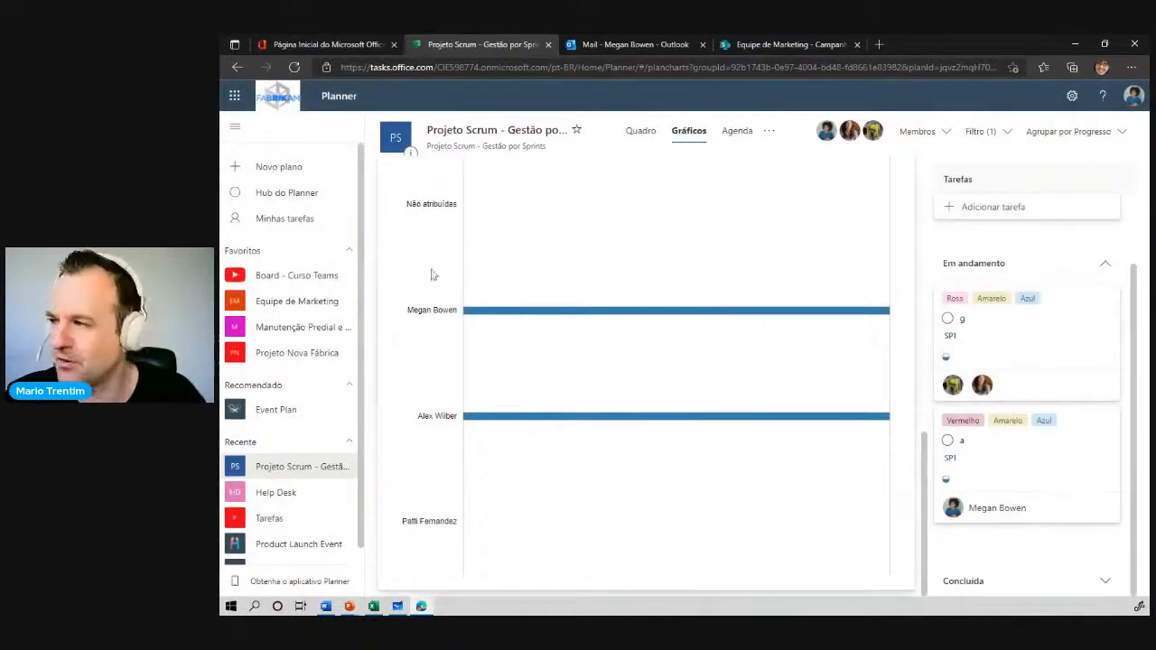
scroll(906, 186, "up", 10)
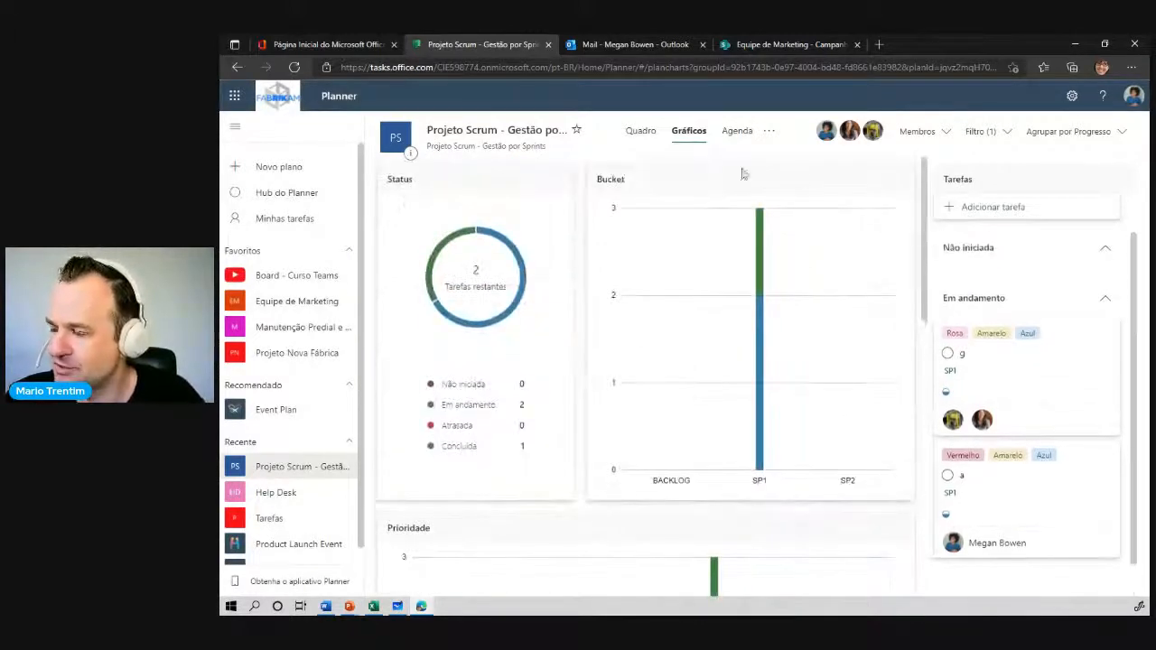
- Return the Scrum plan to its board view and bring it back in front of the PowerPoint presentation
left_click(640, 132)
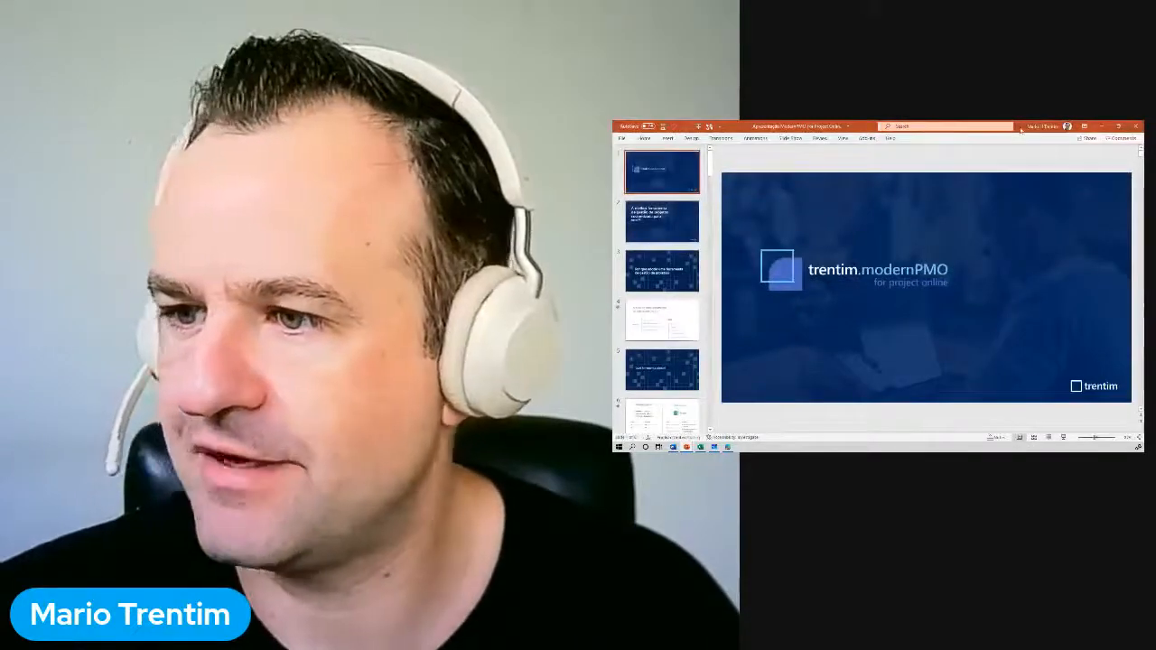
left_click(1102, 127)
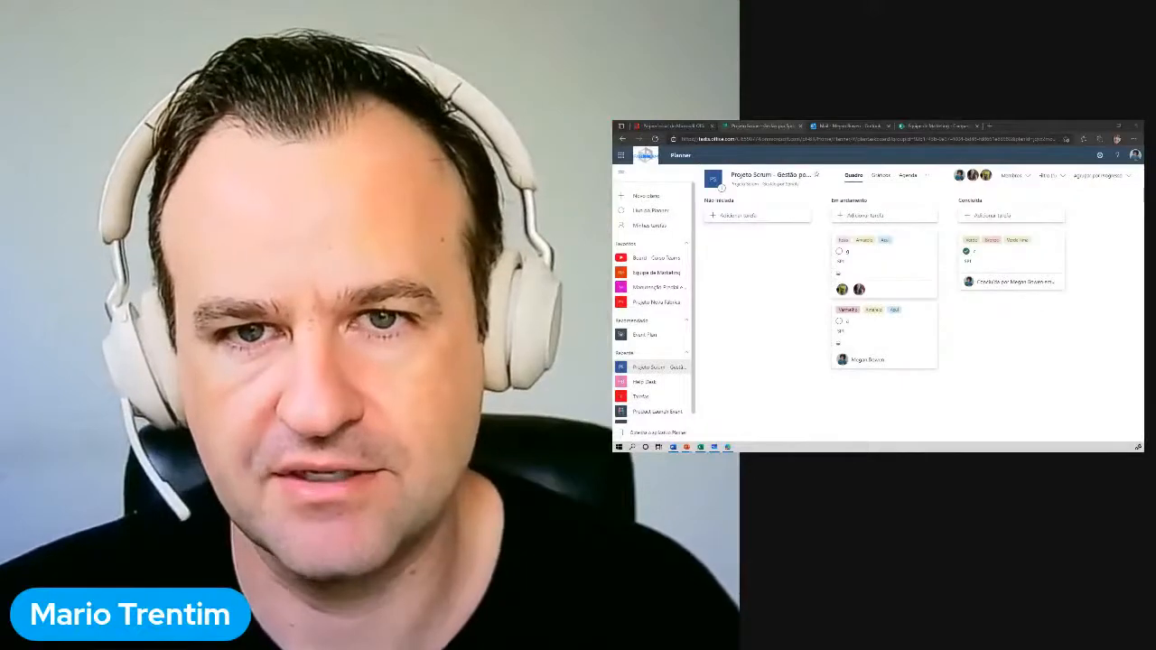
- Switch to the PowerPoint presentation and display slide 6, comparing off-the-shelf solutions with the enterprise solution Project
left_click_drag(614, 135, 992, 142)
left_click(1098, 143)
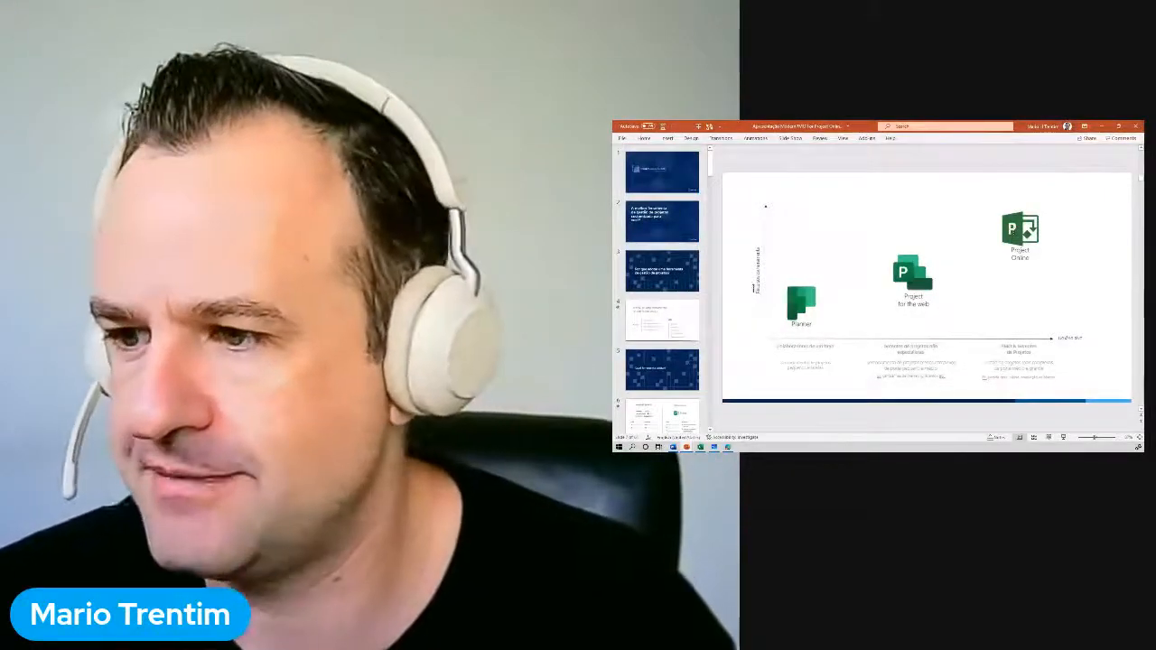
scroll(663, 289, "down", 3)
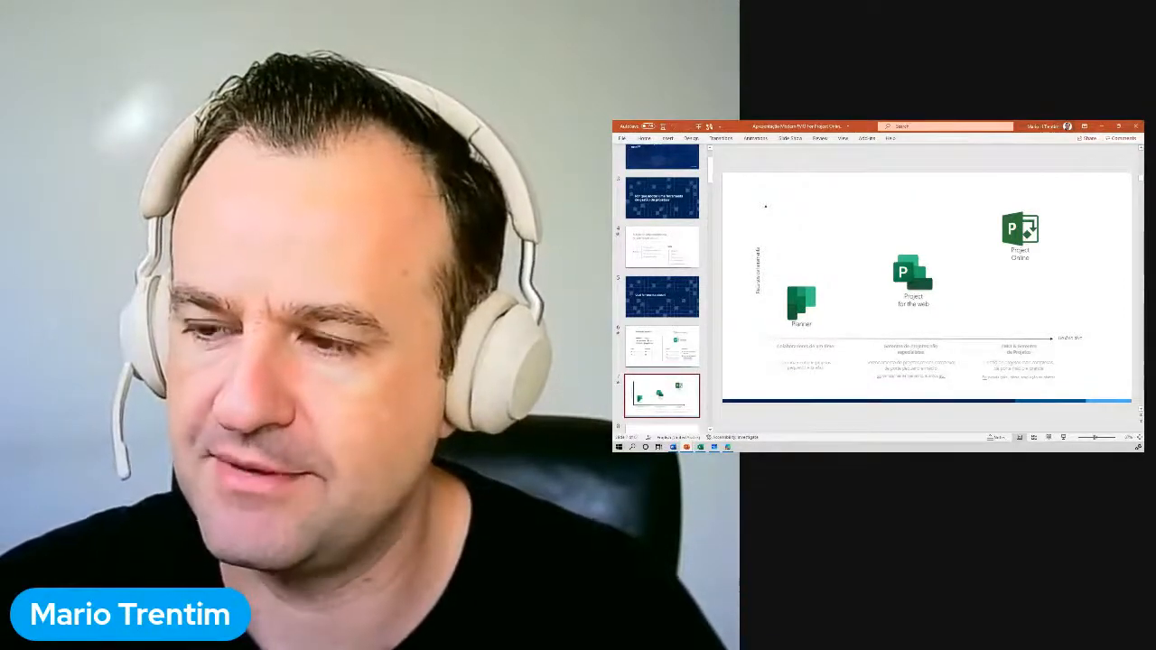
key("Up")
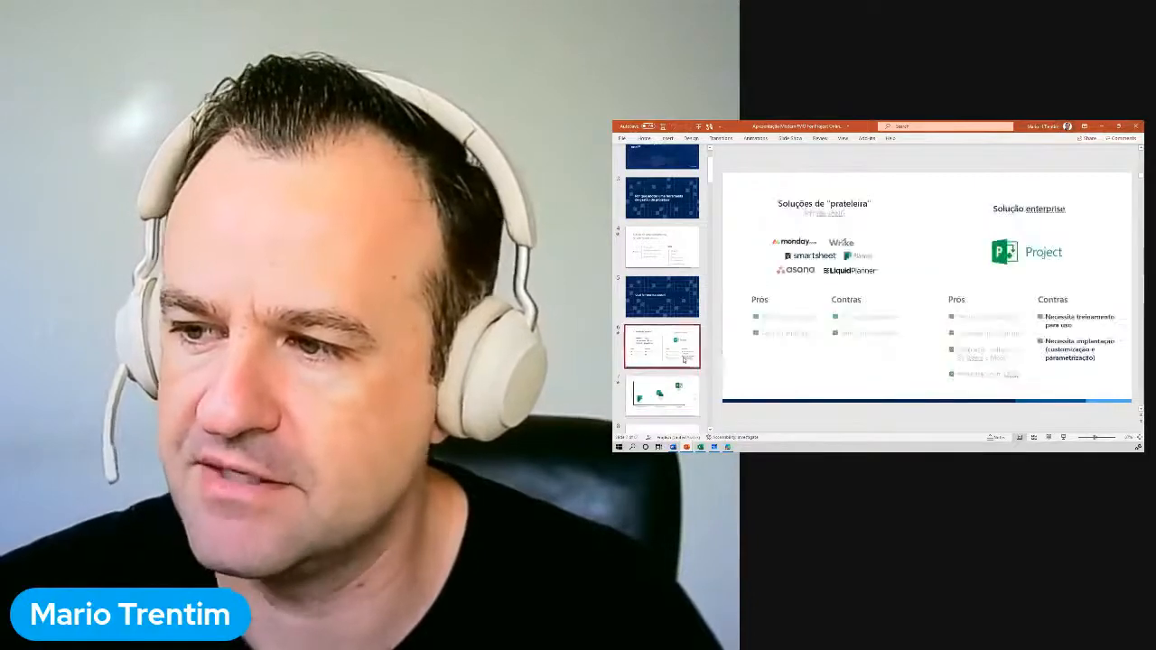